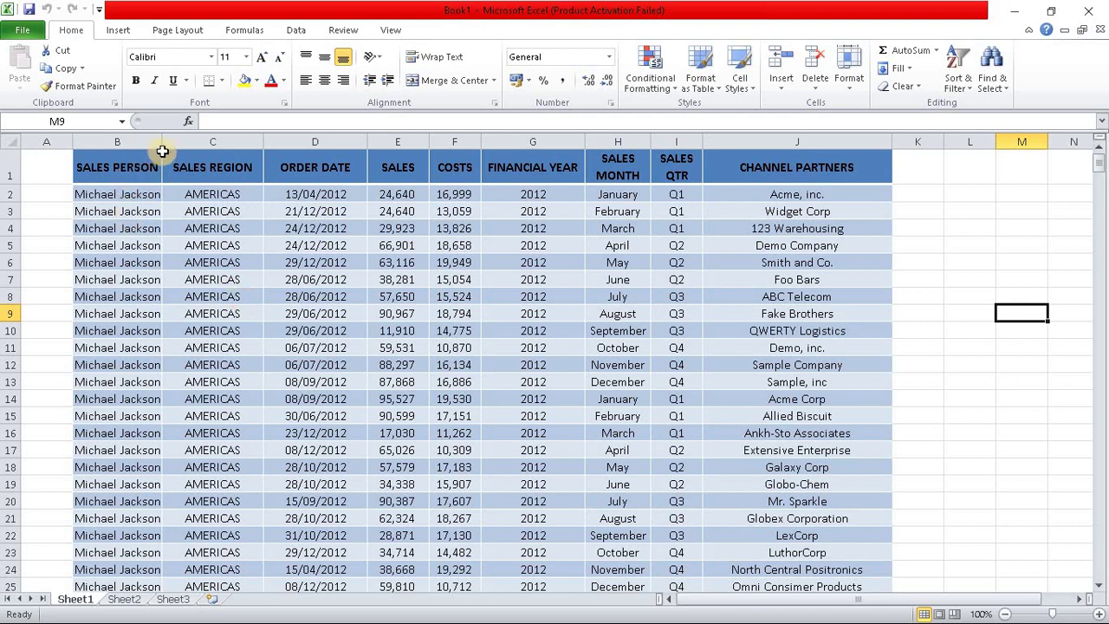
- Widen the SALES PERSON column and start a PivotTable from the sales data range B1:J577
left_click_drag(162, 142, 183, 141)
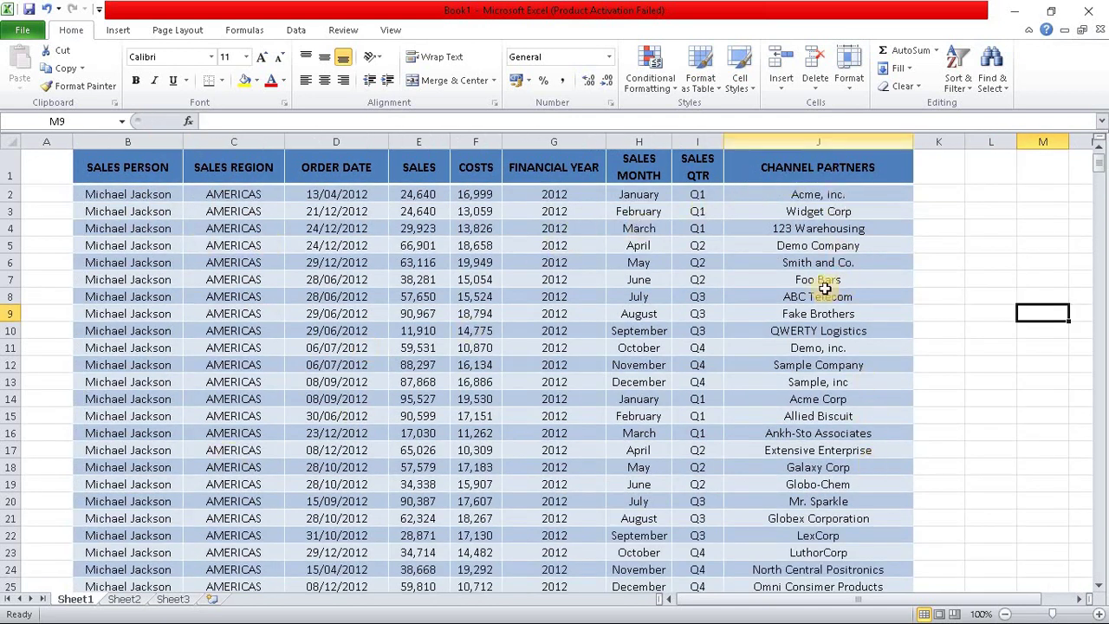
left_click(250, 348)
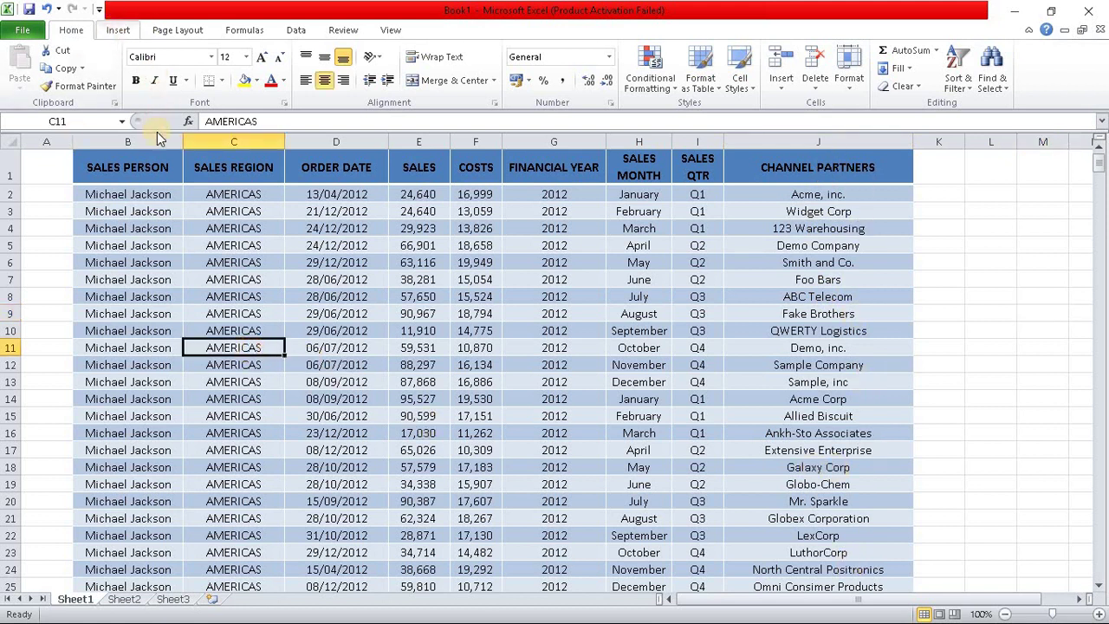
left_click(25, 82)
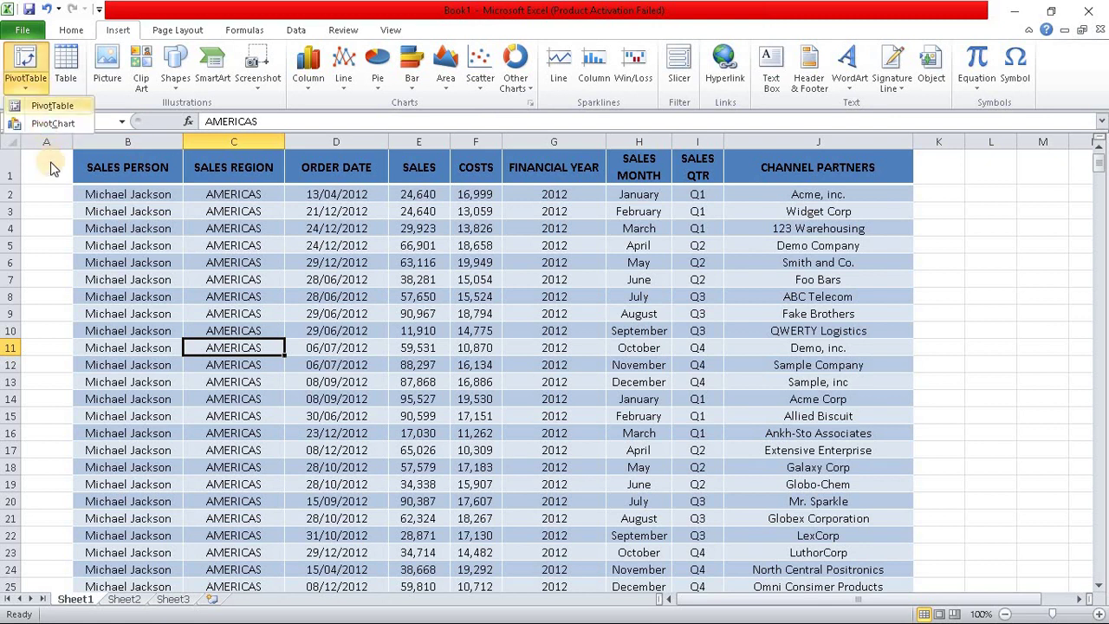
left_click(52, 107)
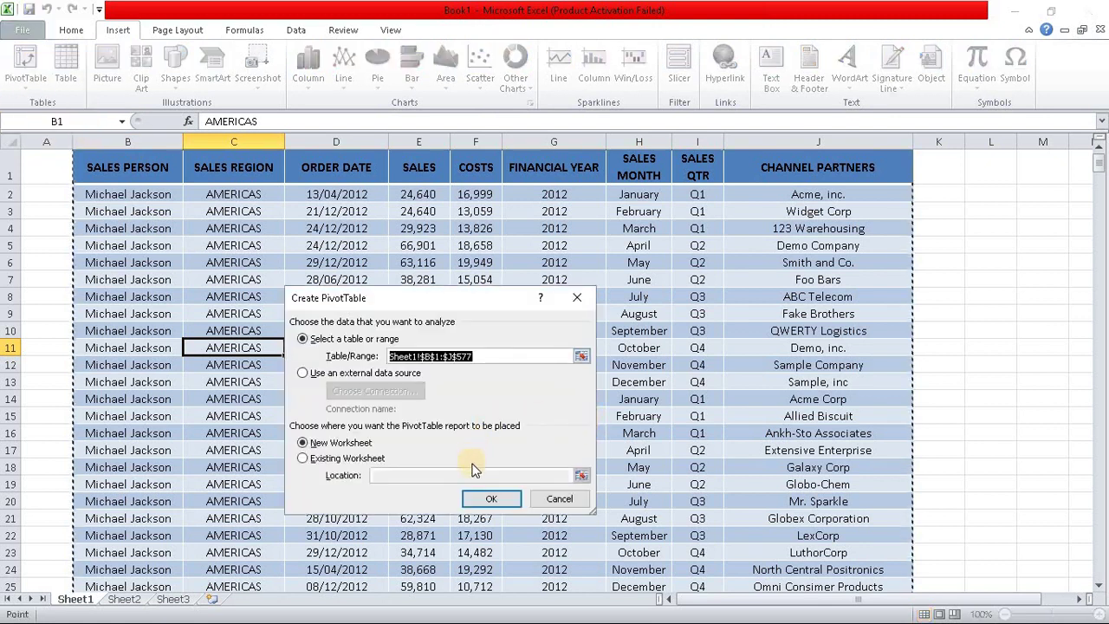
- Create the pivot on a new worksheet with CHANNEL PARTNERS as rows and Sum of SALES as values
left_click(490, 499)
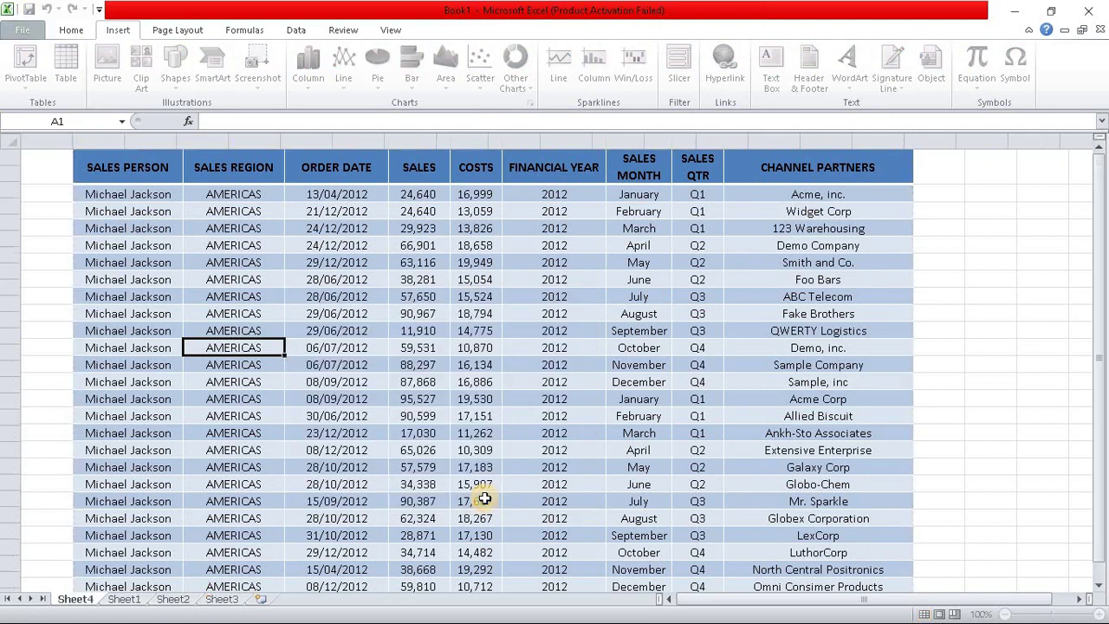
mouse_move(987, 310)
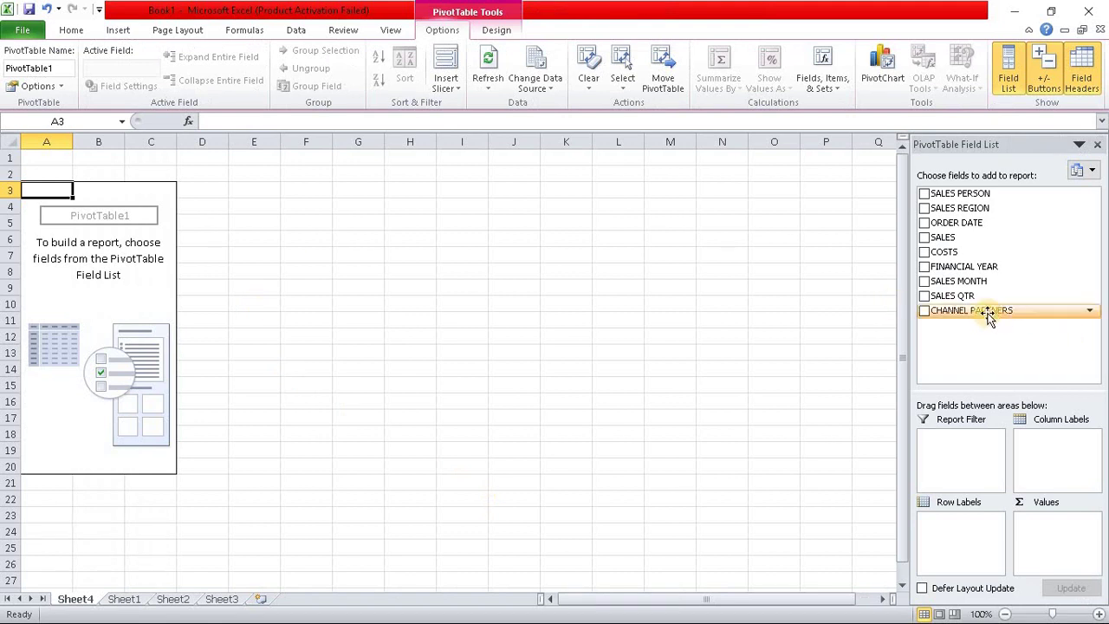
left_click_drag(990, 317, 978, 515)
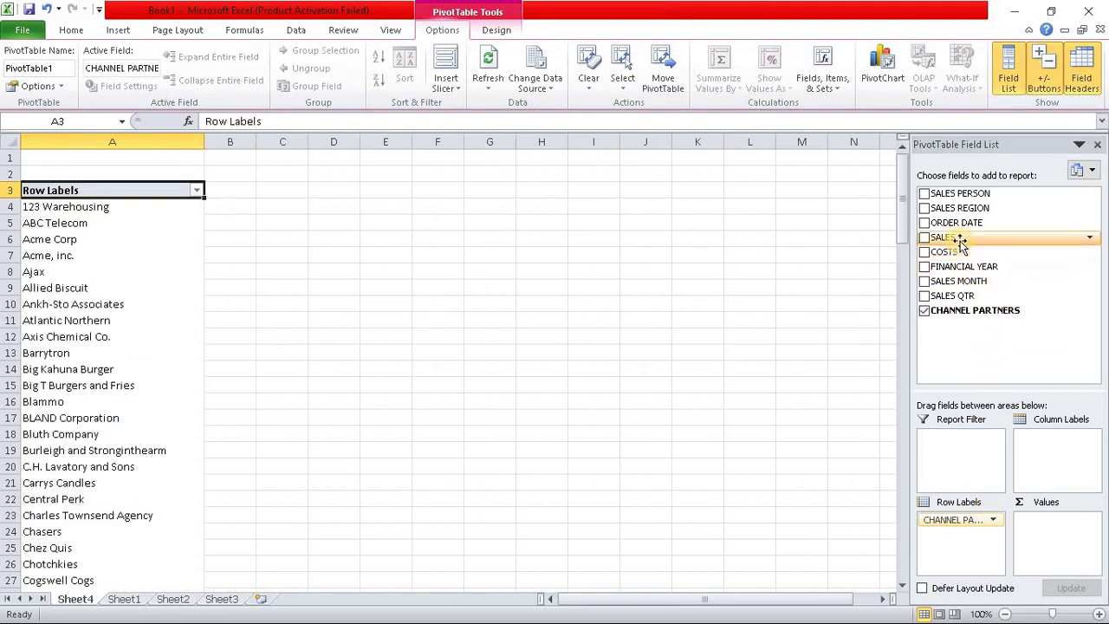
mouse_move(942, 237)
left_mouse_down()
mouse_move(1050, 509)
mouse_move(1045, 530)
left_mouse_up()
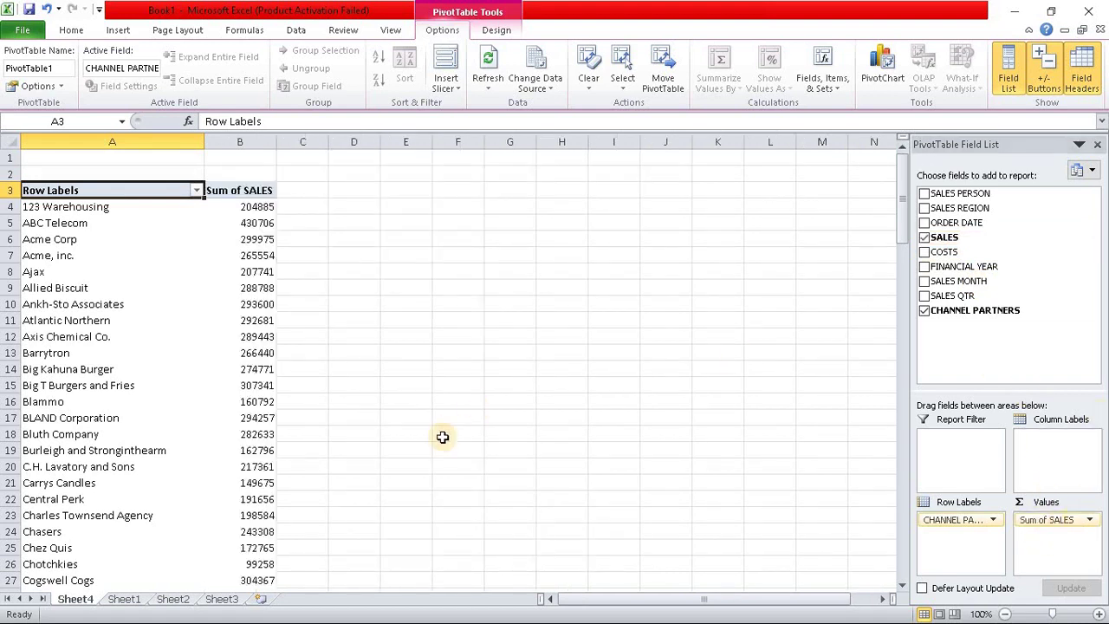
- Sort the channel partners by sales total from largest to smallest
left_click(260, 224)
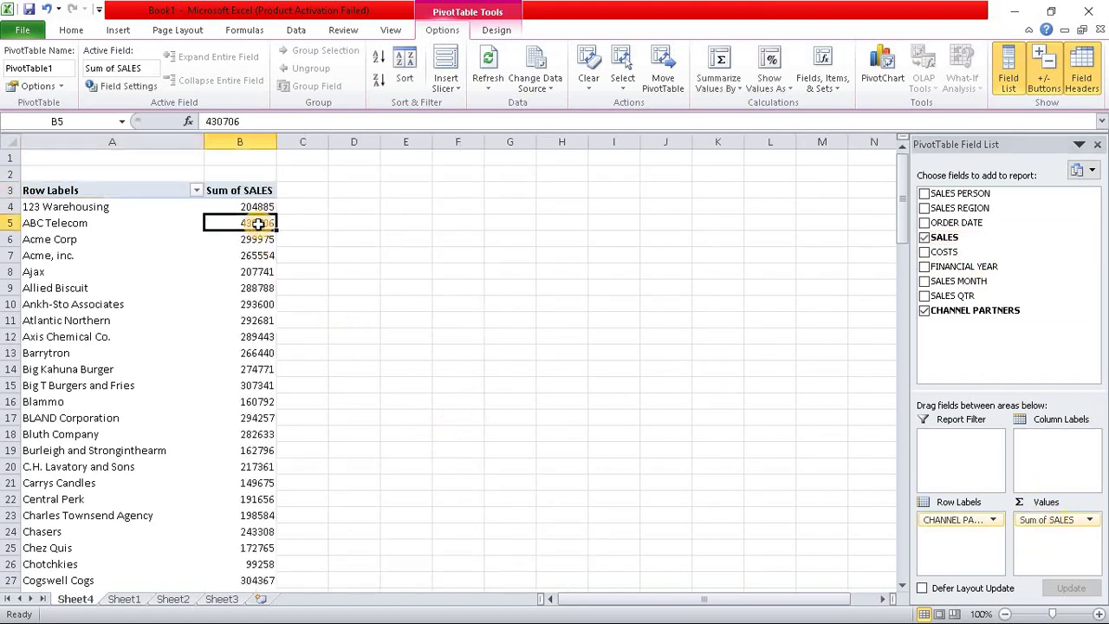
right_click(260, 223)
left_click(465, 333)
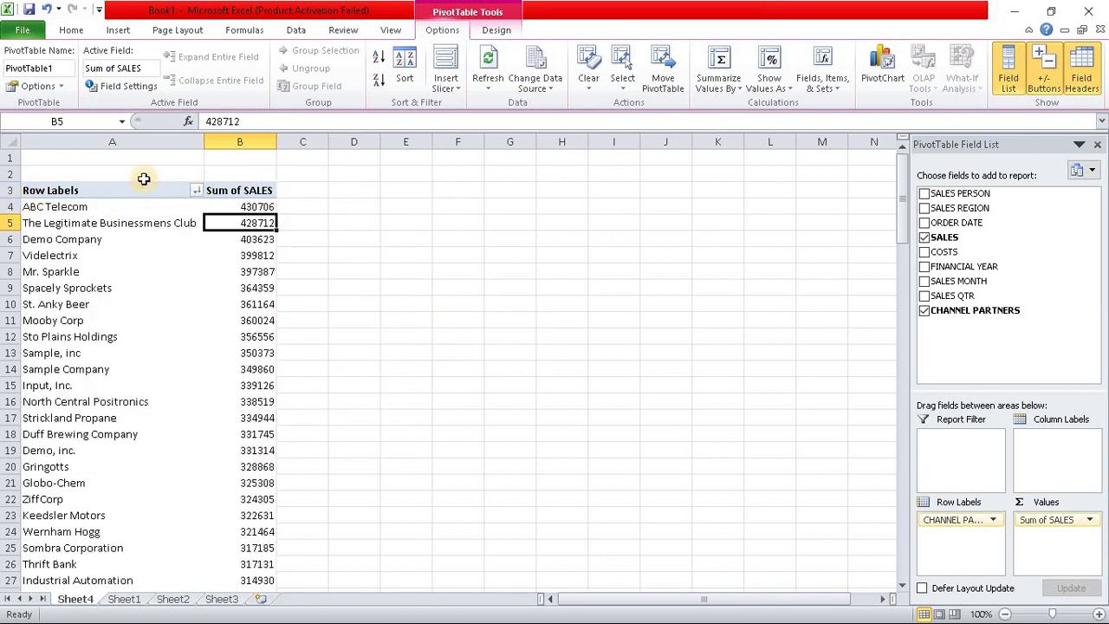
- Apply a Top value filter showing only the top 5 channel partners by Sum of SALES
left_click(194, 190)
mouse_move(53, 298)
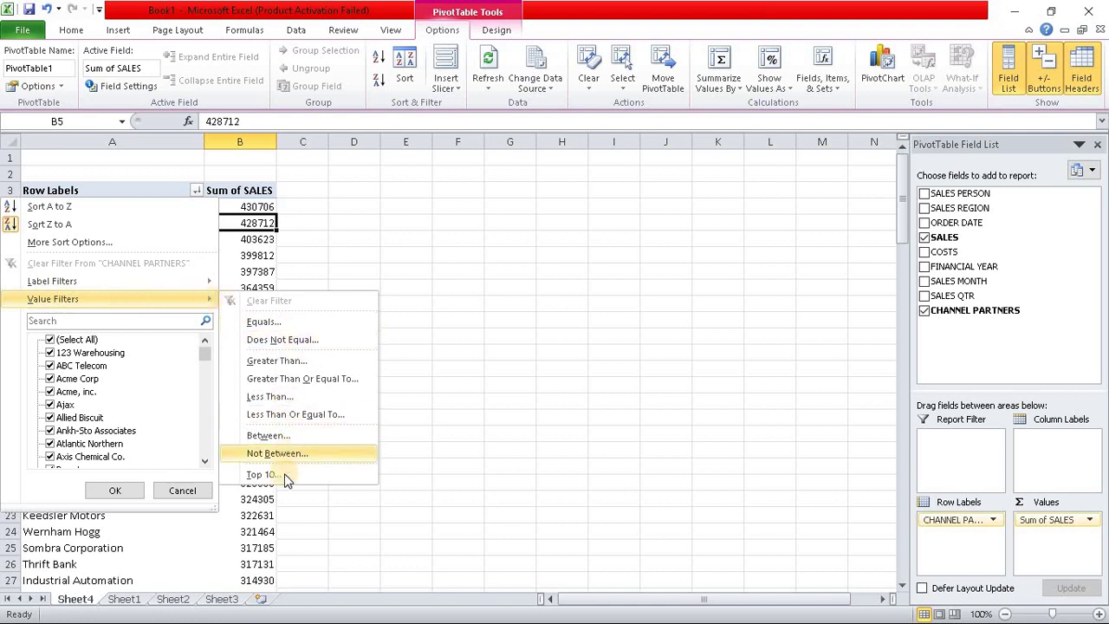
left_click(279, 474)
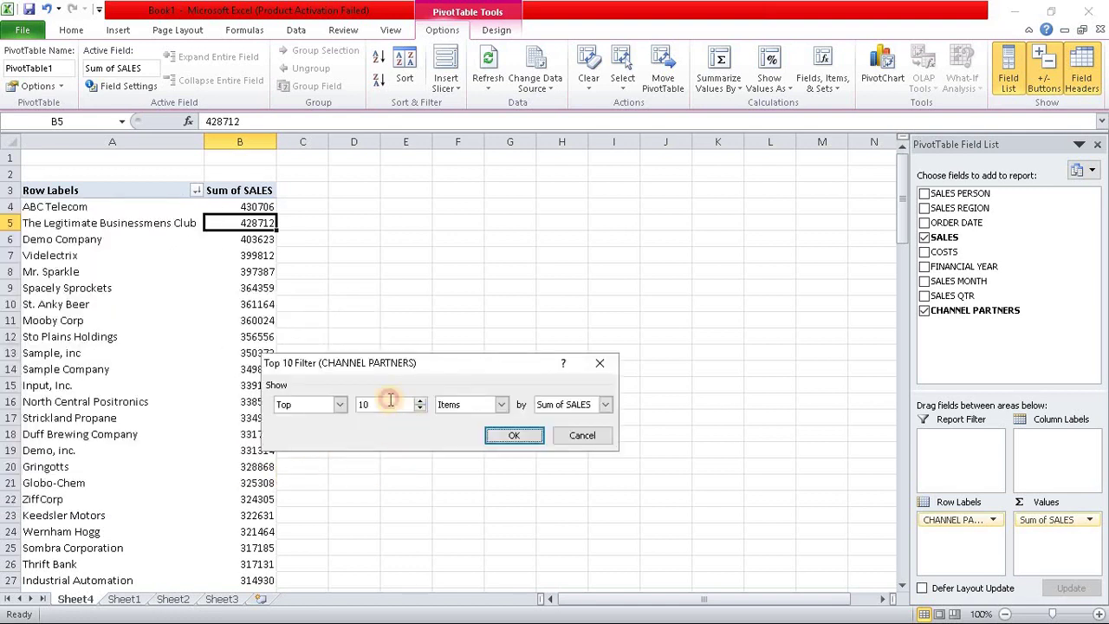
left_click(390, 400)
type("5")
left_click(513, 435)
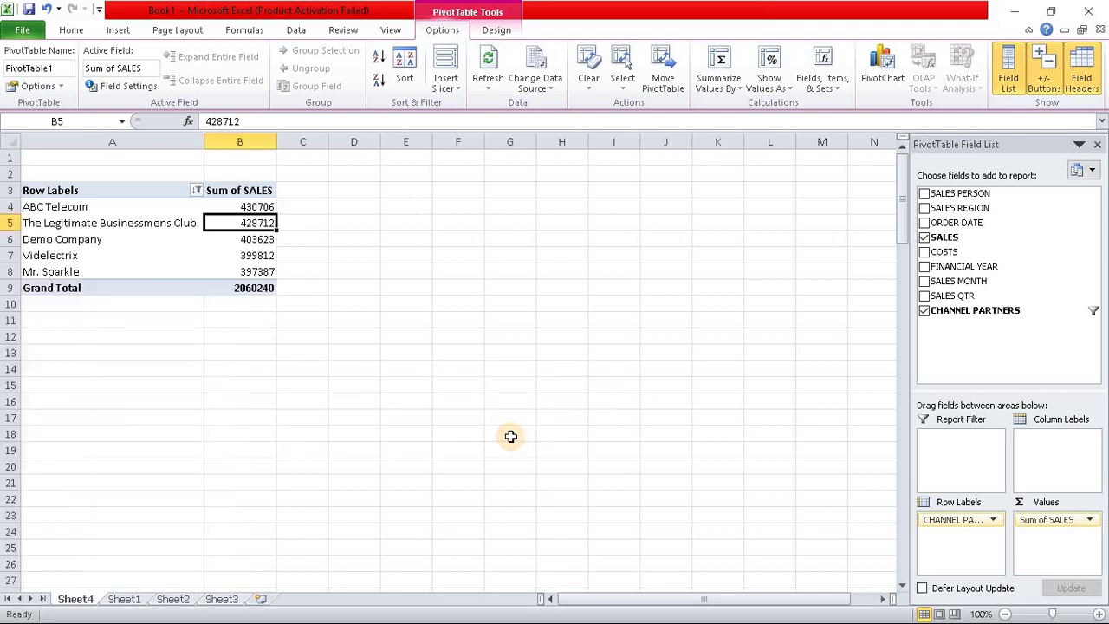
left_click(380, 368)
- Select a sales value inside the filtered pivot table
left_click(164, 225)
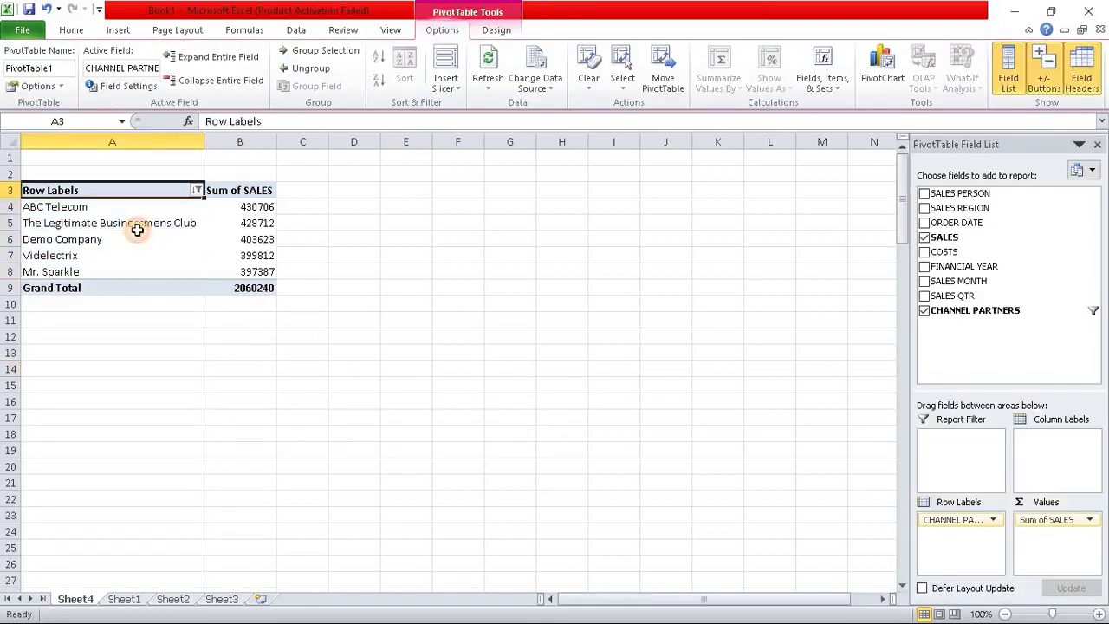
left_click(131, 239)
left_click(247, 240)
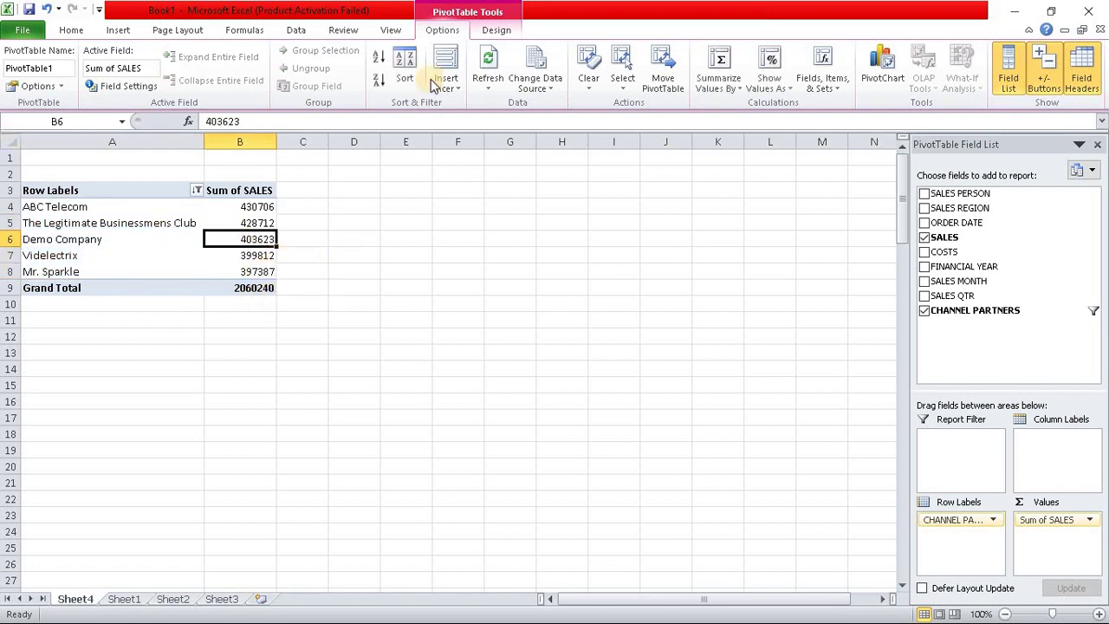
- Insert a clustered bar PivotChart of the top five channel partners' sales
left_click(880, 74)
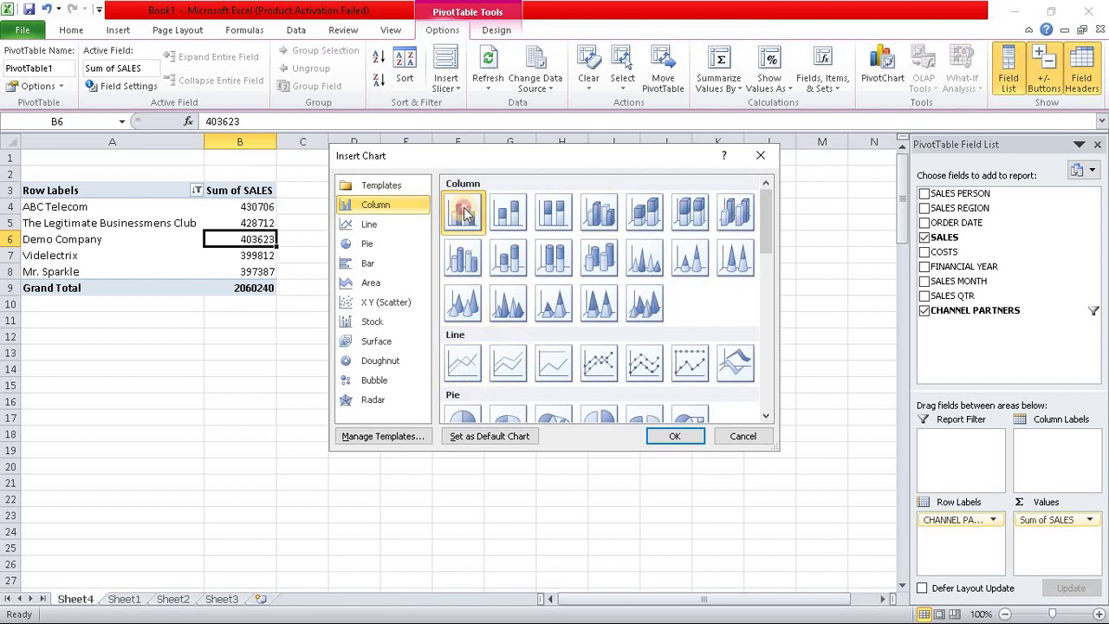
left_click(377, 260)
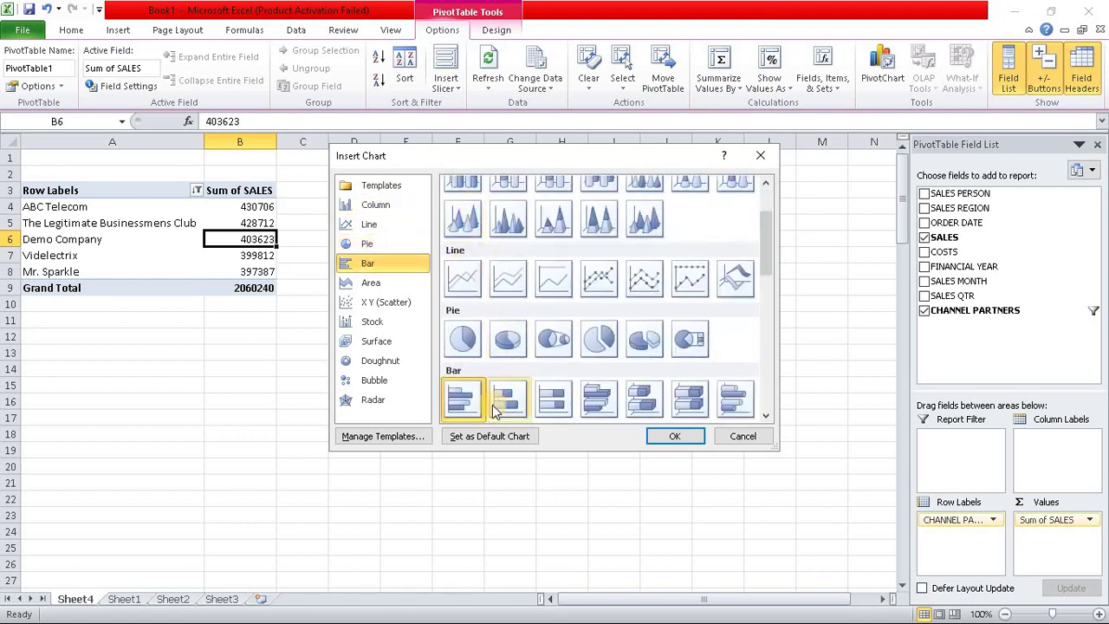
left_click(669, 436)
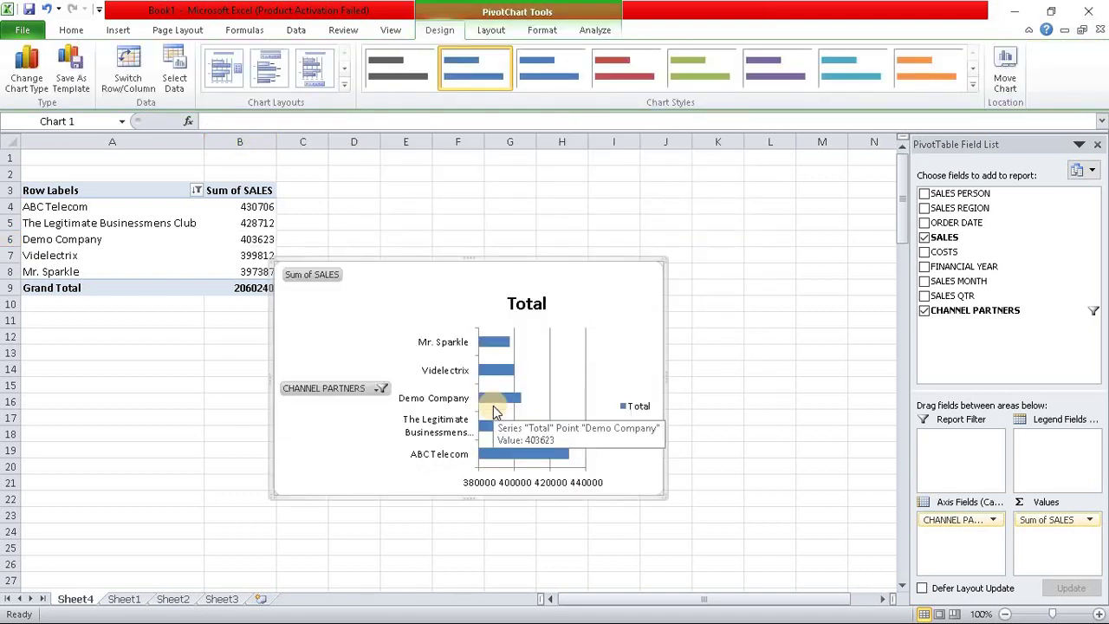
- Hide all field buttons on the chart and delete its legend
right_click(315, 275)
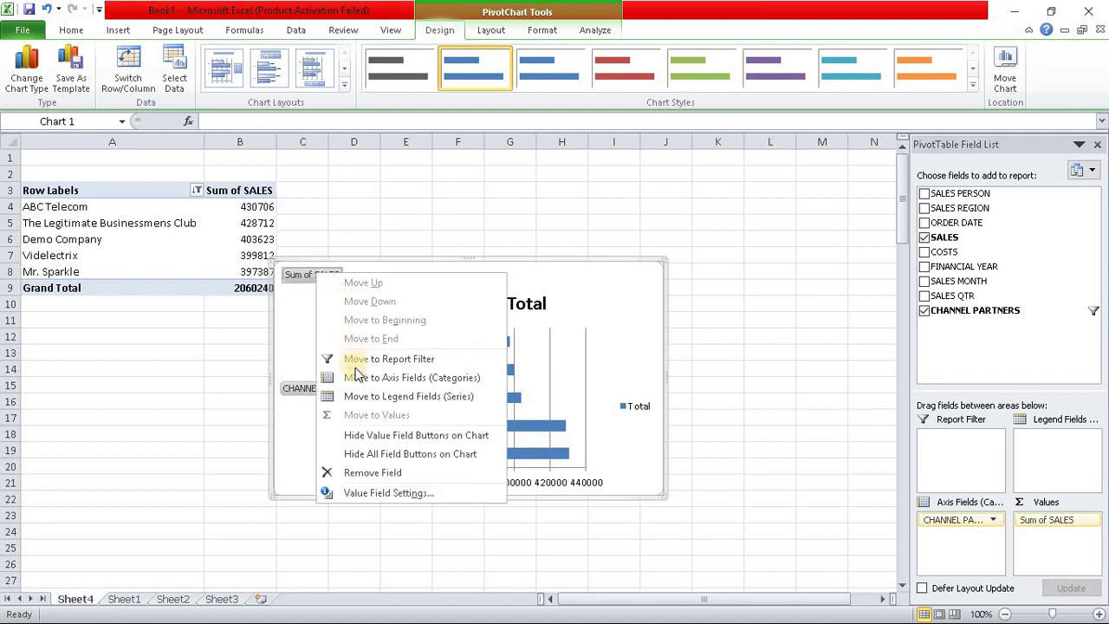
left_click(385, 455)
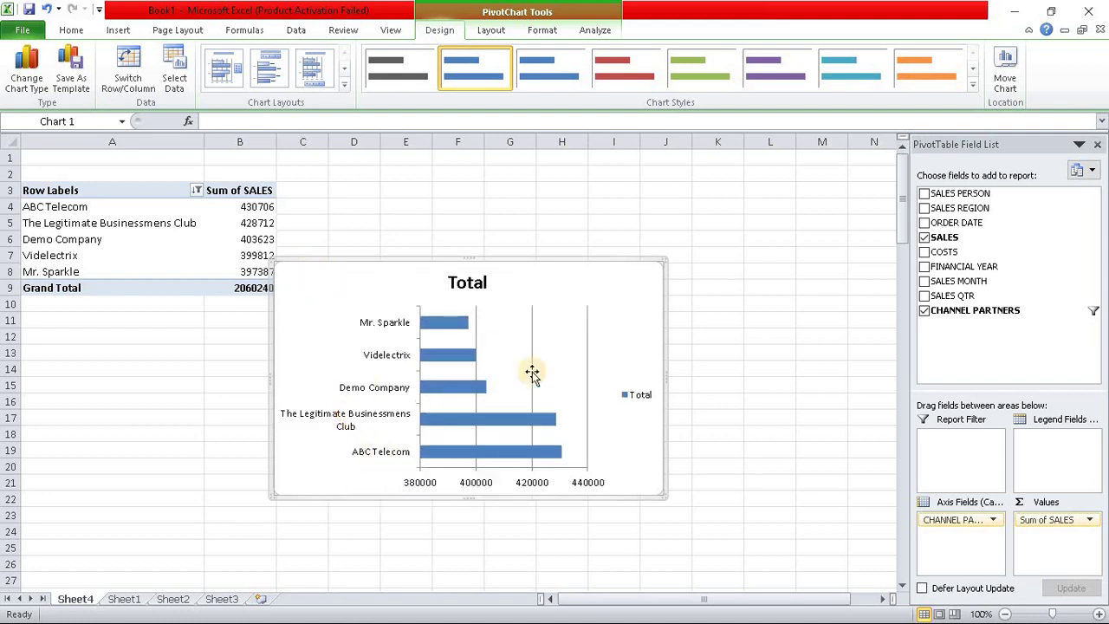
left_click(643, 397)
key("Delete")
- Delete the value axis and vertical gridlines, then stretch the chart wider to the right
left_click(629, 482)
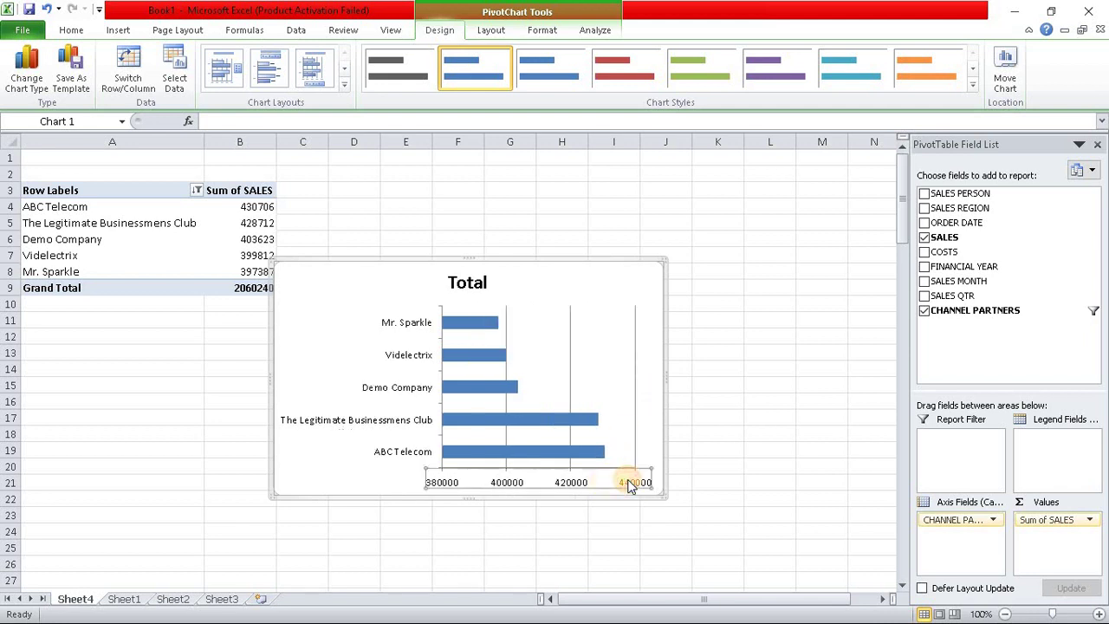
key("Delete")
left_click(613, 387)
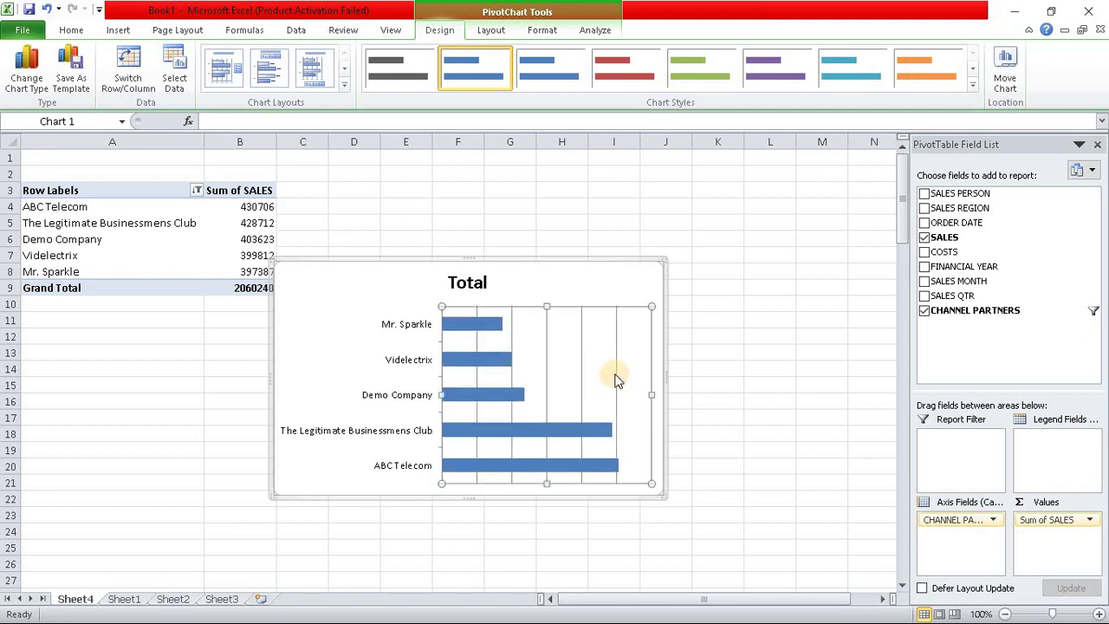
left_click(615, 379)
key("Delete")
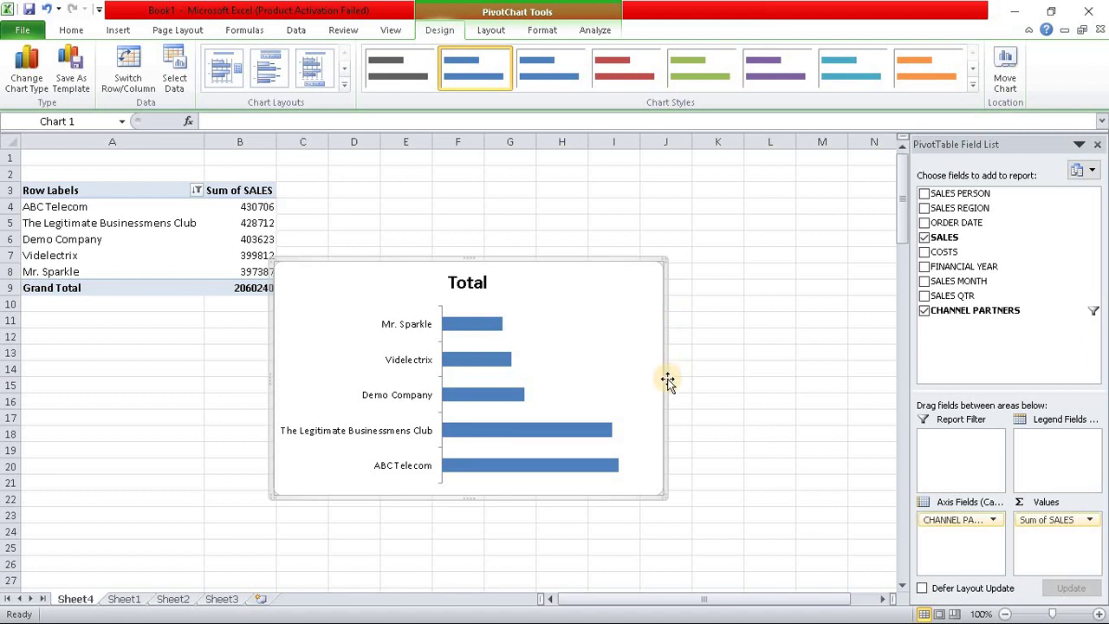
left_click_drag(662, 380, 838, 379)
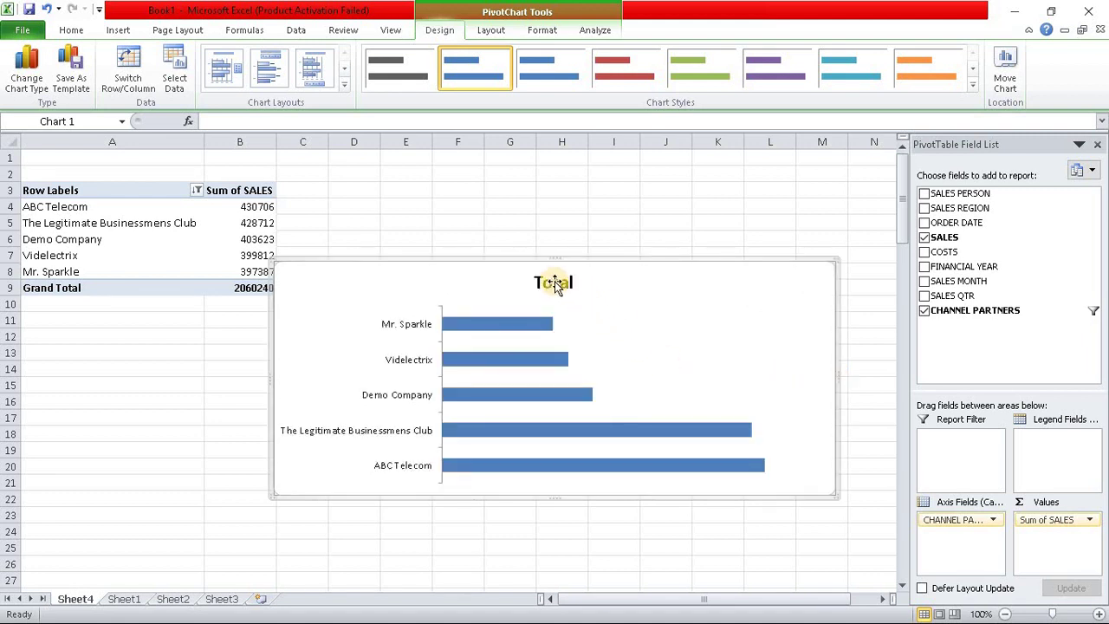
- Replace the chart title with 'Top 5 Channel Partners', correcting typos along the way
left_click(564, 282)
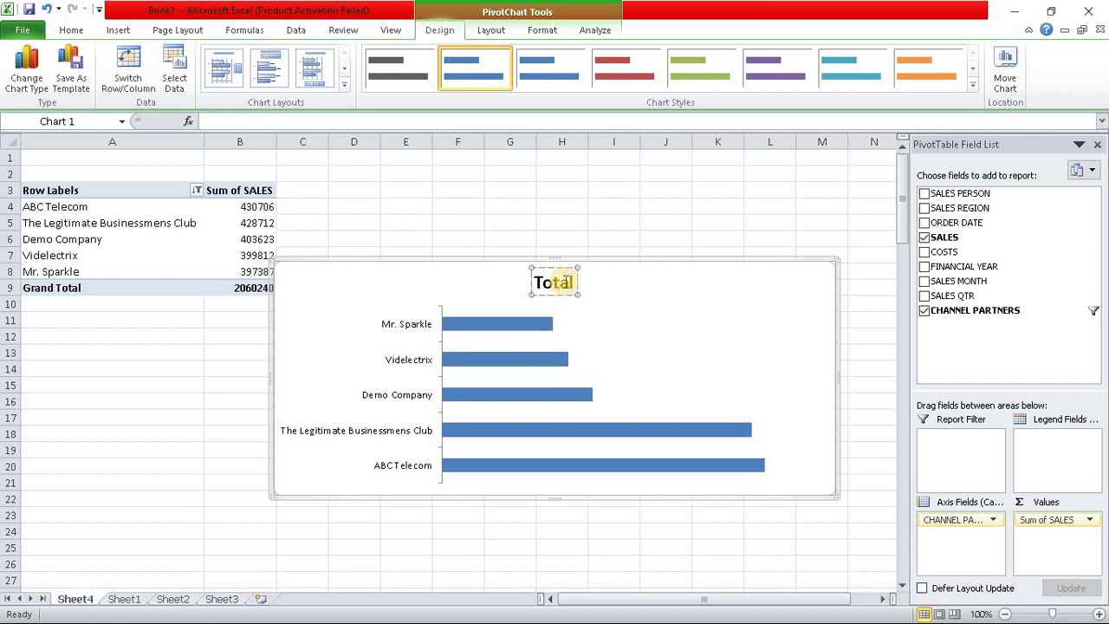
key("BackSpace")
key("BackSpace")
key("BackSpace")
key("BackSpace")
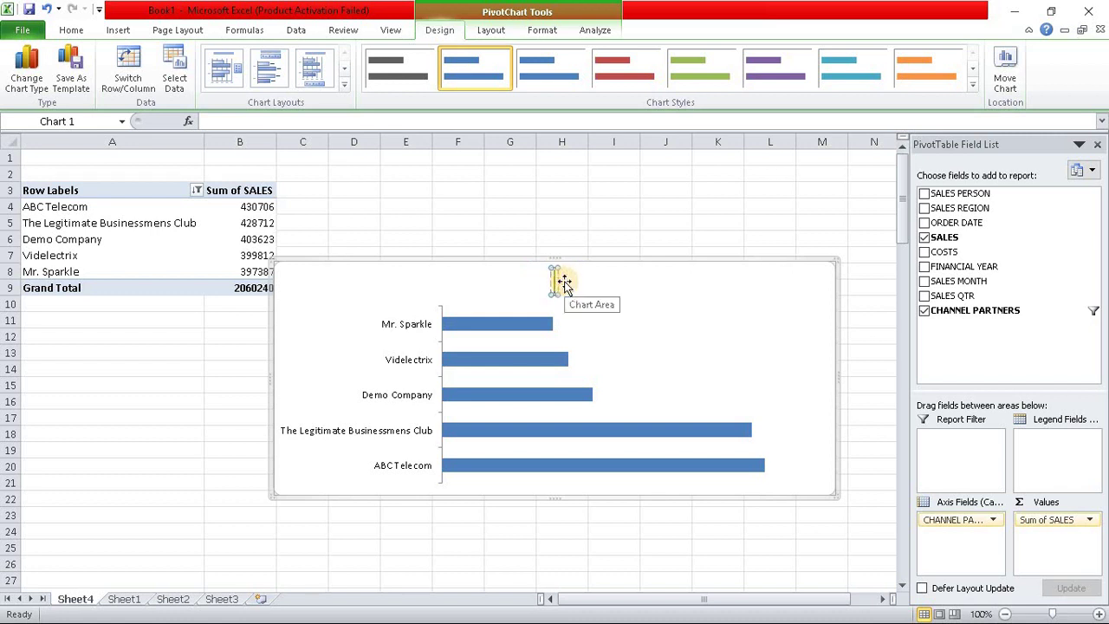
type("Top")
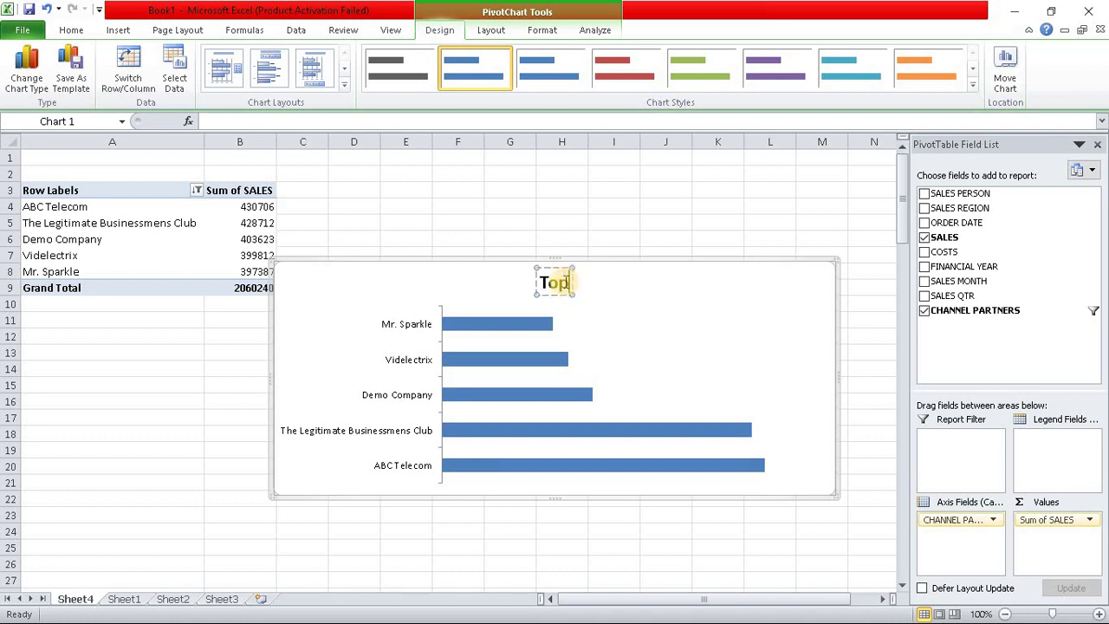
type(" 5")
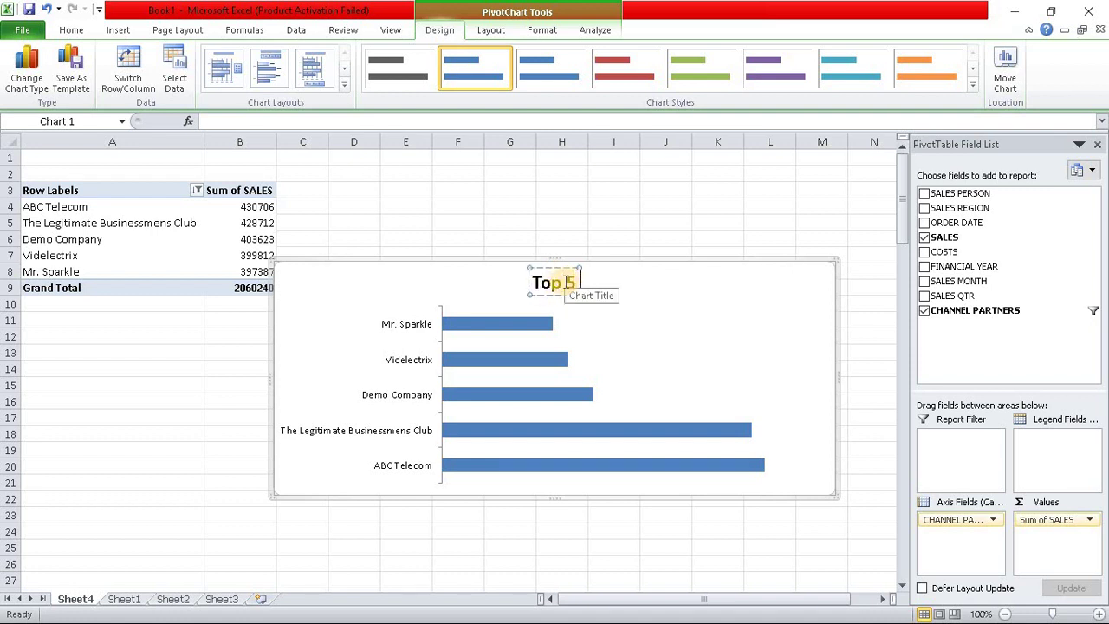
type(" Sa")
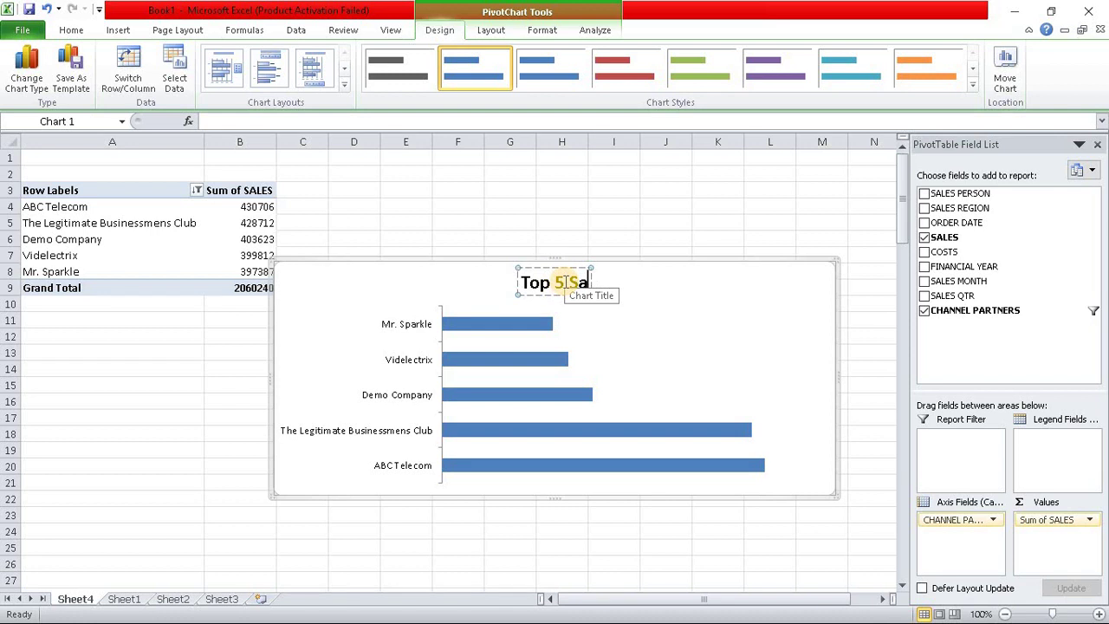
key("BackSpace")
key("BackSpace")
type("Cah")
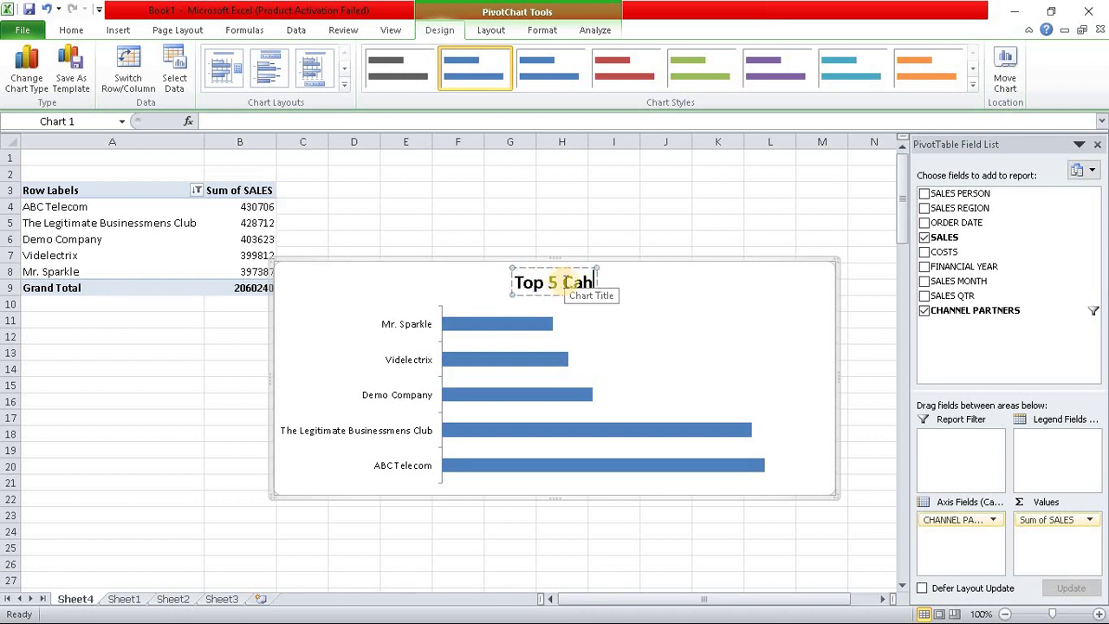
key("BackSpace")
key("BackSpace")
type("ha")
type("nnel")
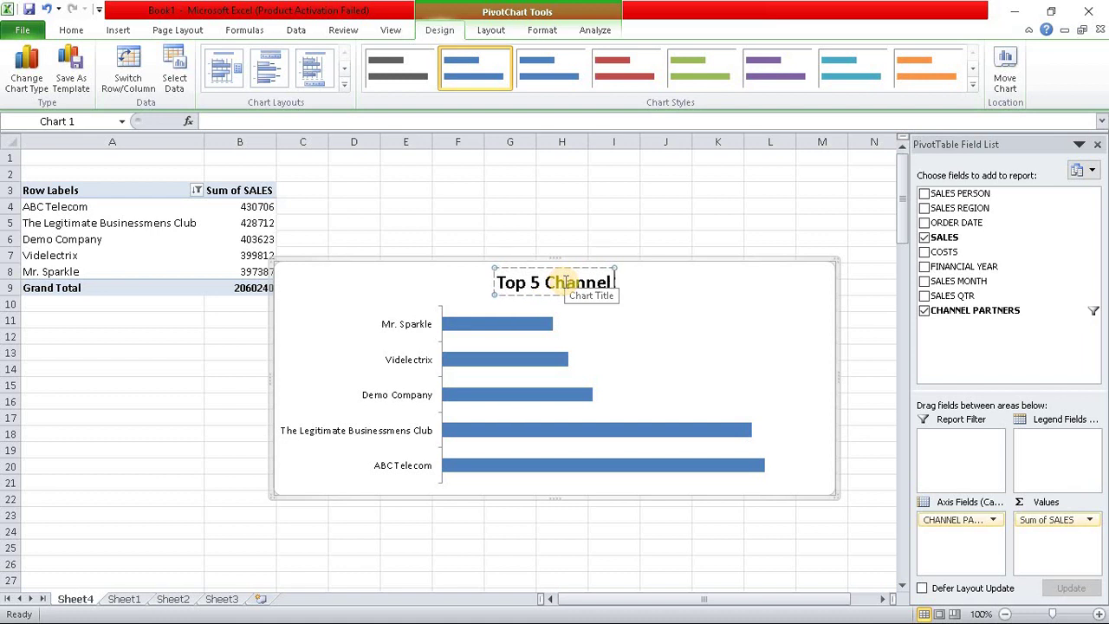
type(" Part")
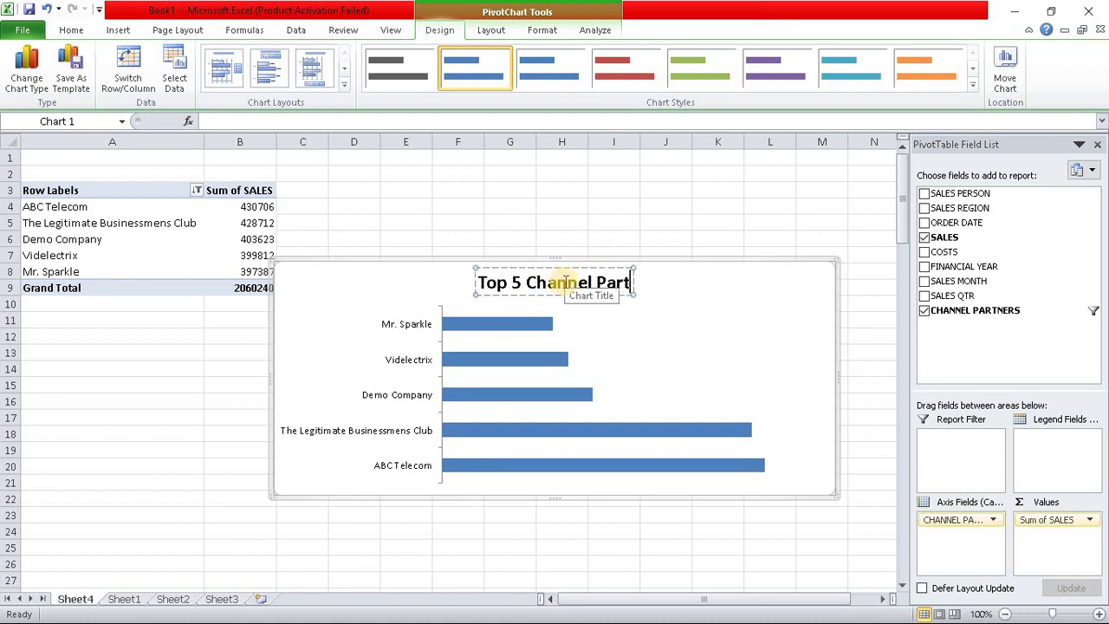
type("ners")
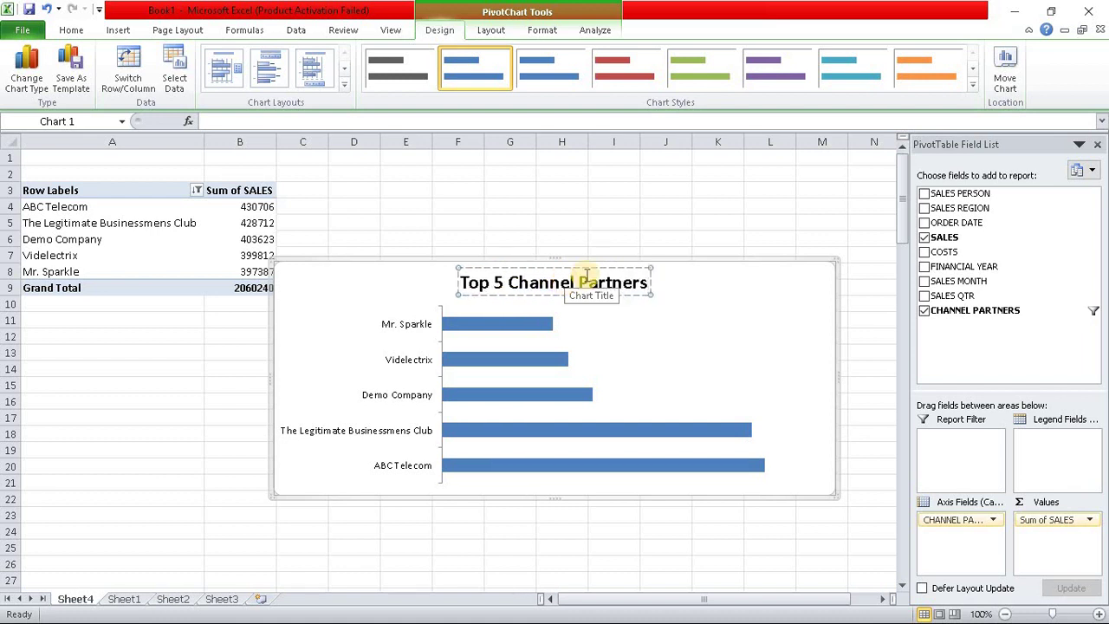
- Finish the title edit and select the chart's bar series
left_click(723, 194)
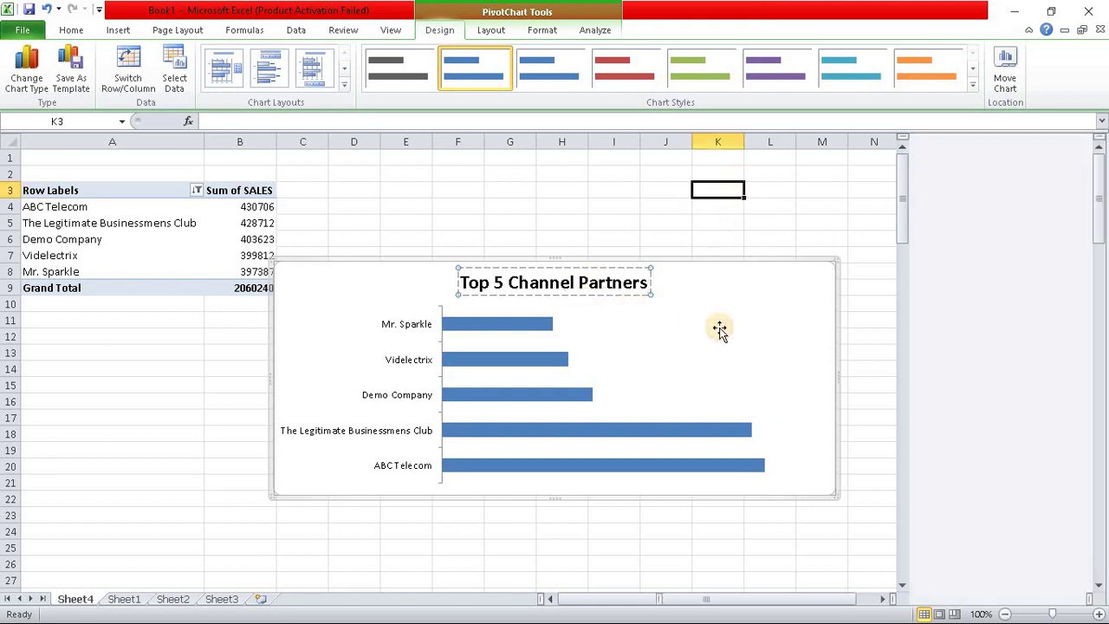
left_click(715, 319)
left_click(709, 312)
left_click(710, 288)
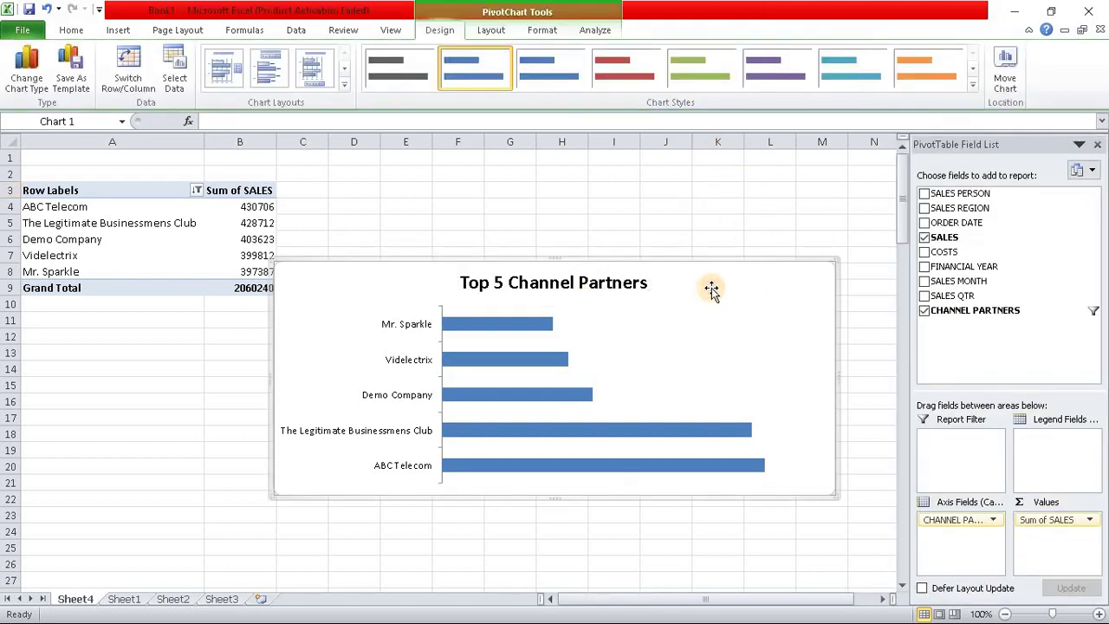
left_click(532, 328)
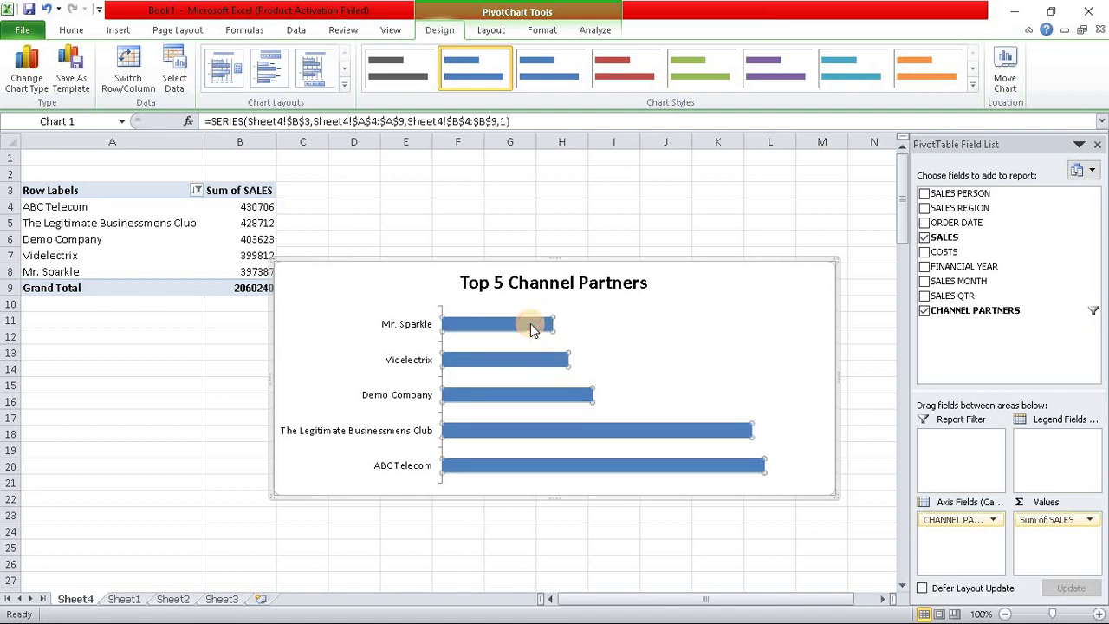
- Set the category axis to Categories in reverse order, putting ABC Telecom on top
left_click(407, 326)
right_click(407, 326)
left_click(455, 531)
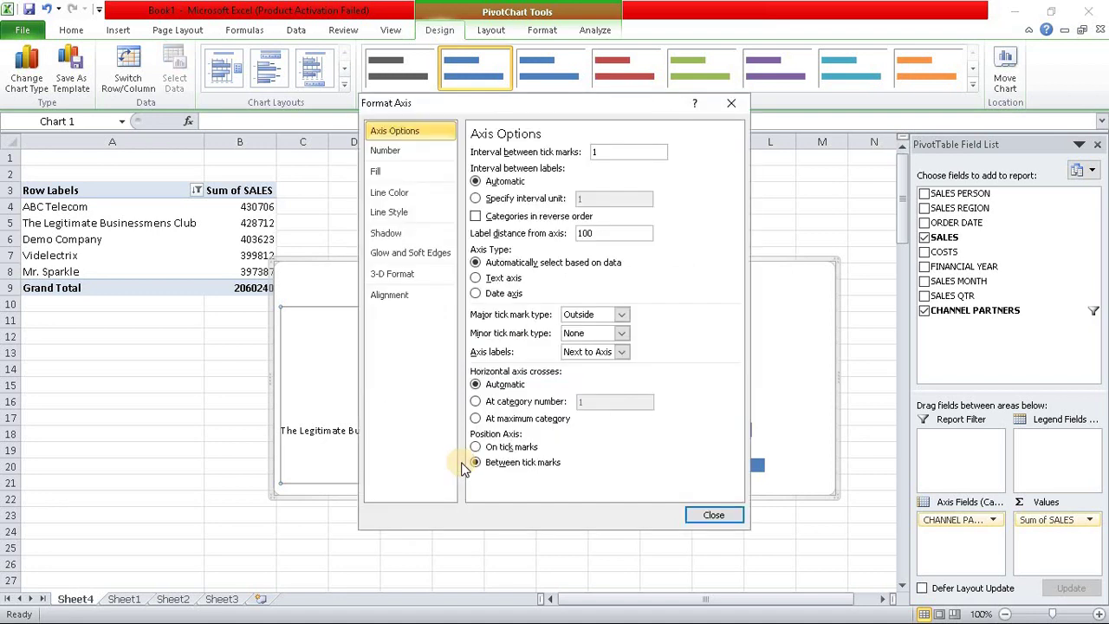
left_click(482, 216)
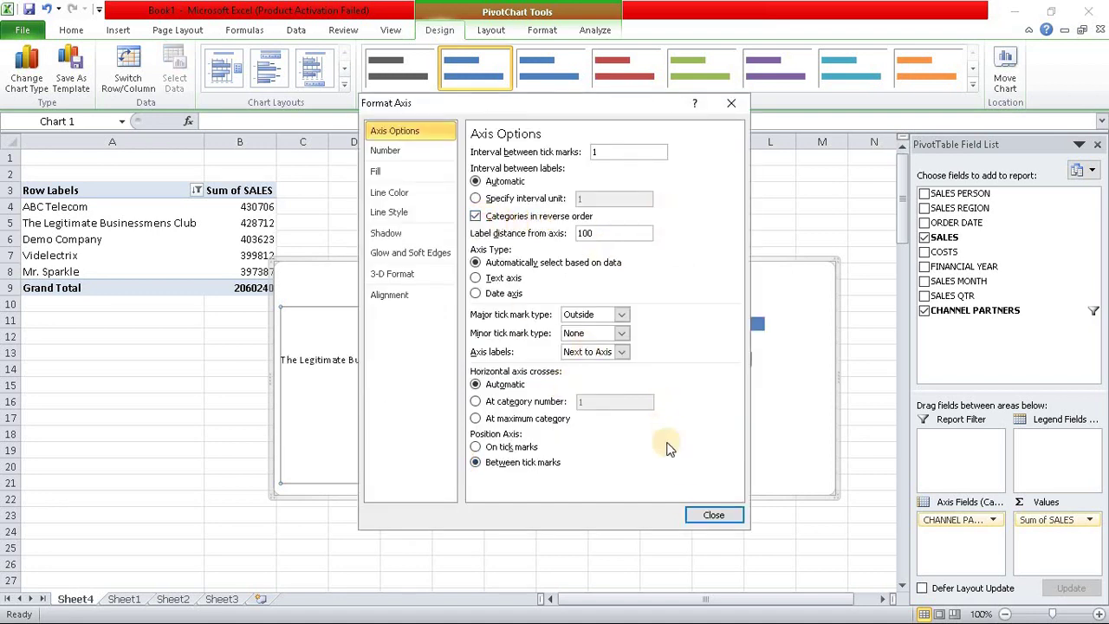
left_click(714, 517)
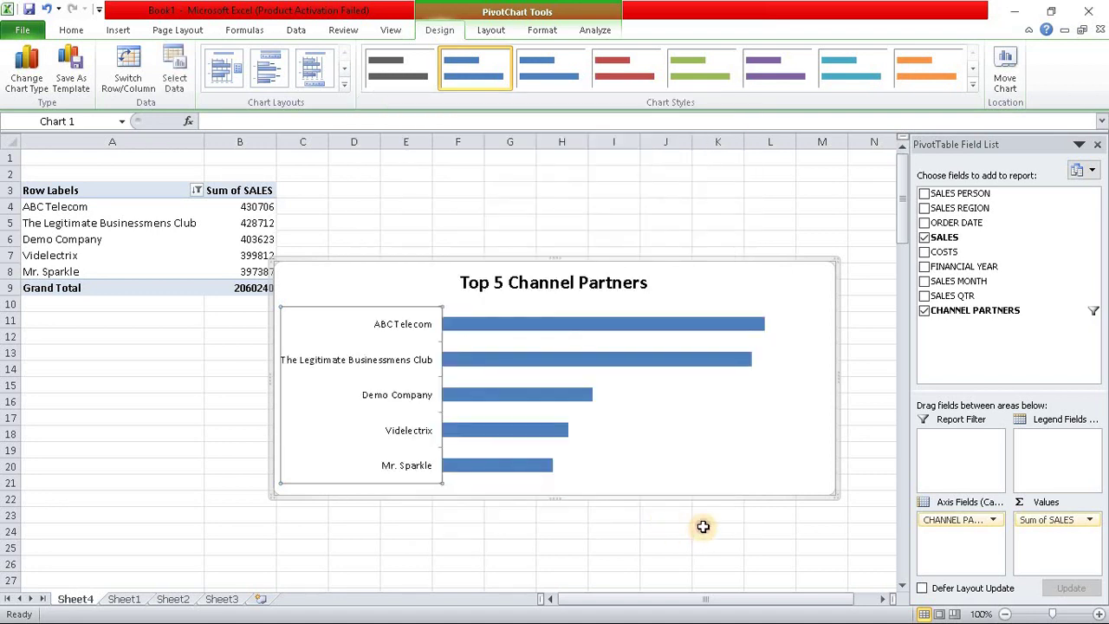
left_click(702, 526)
- Add data labels showing each bar's sales value
left_click(565, 324)
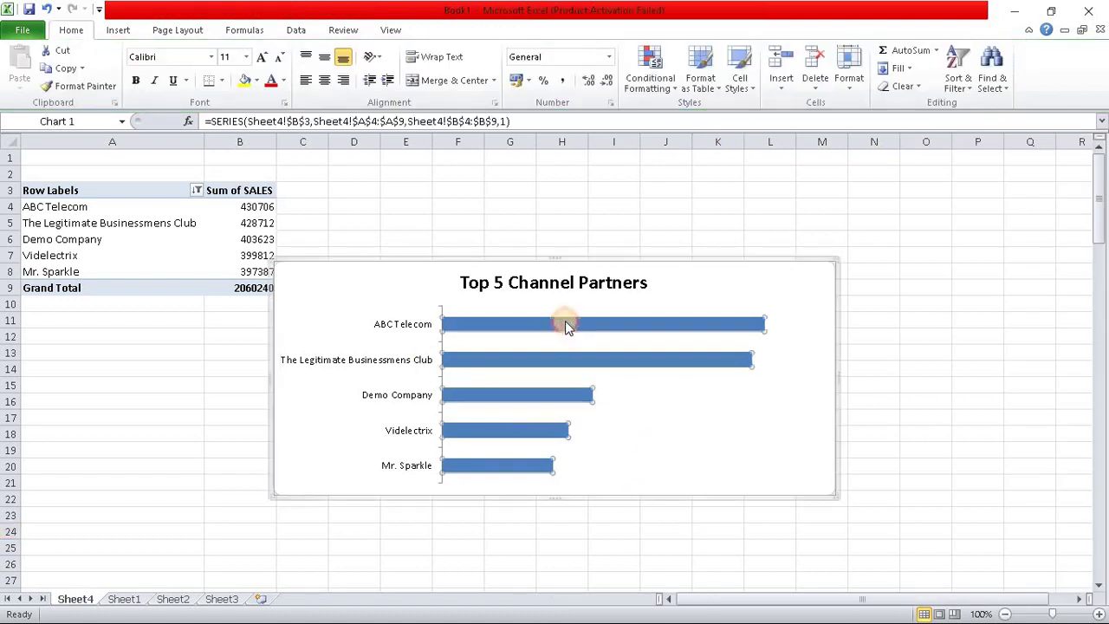
right_click(565, 324)
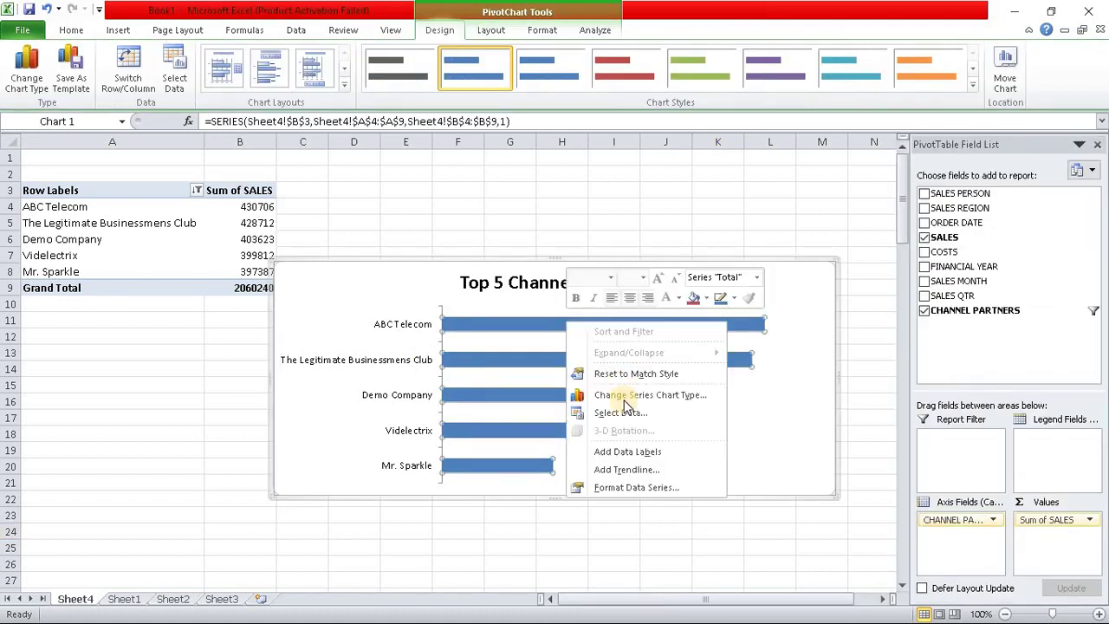
left_click(644, 452)
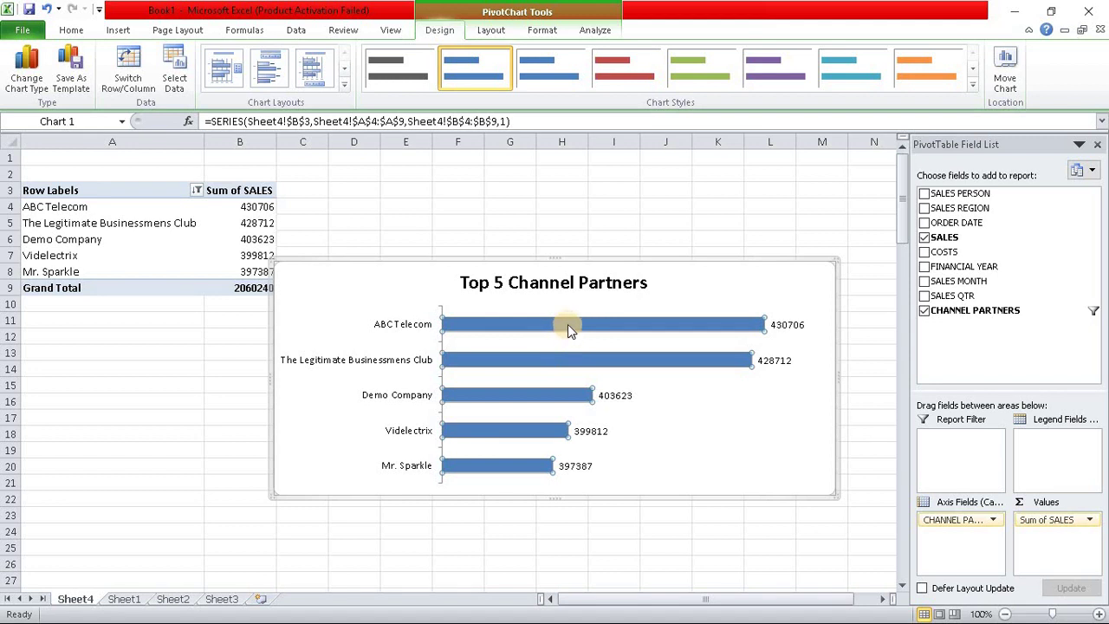
- Reduce the bar series gap width to 17% so the bars are thicker
right_click(567, 324)
left_click(643, 476)
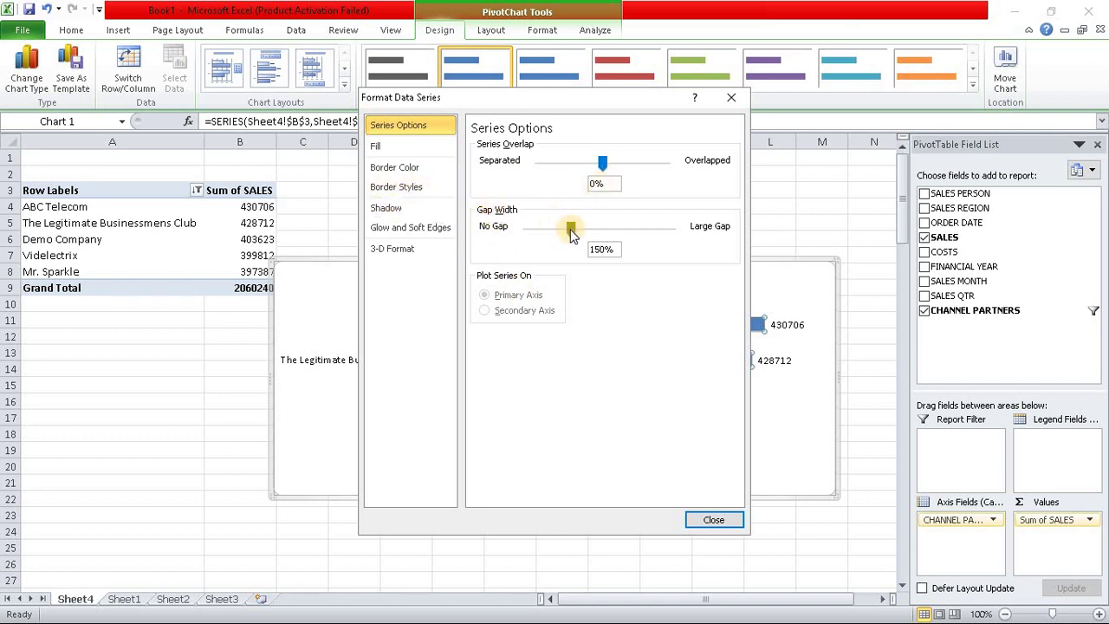
left_click_drag(571, 228, 535, 228)
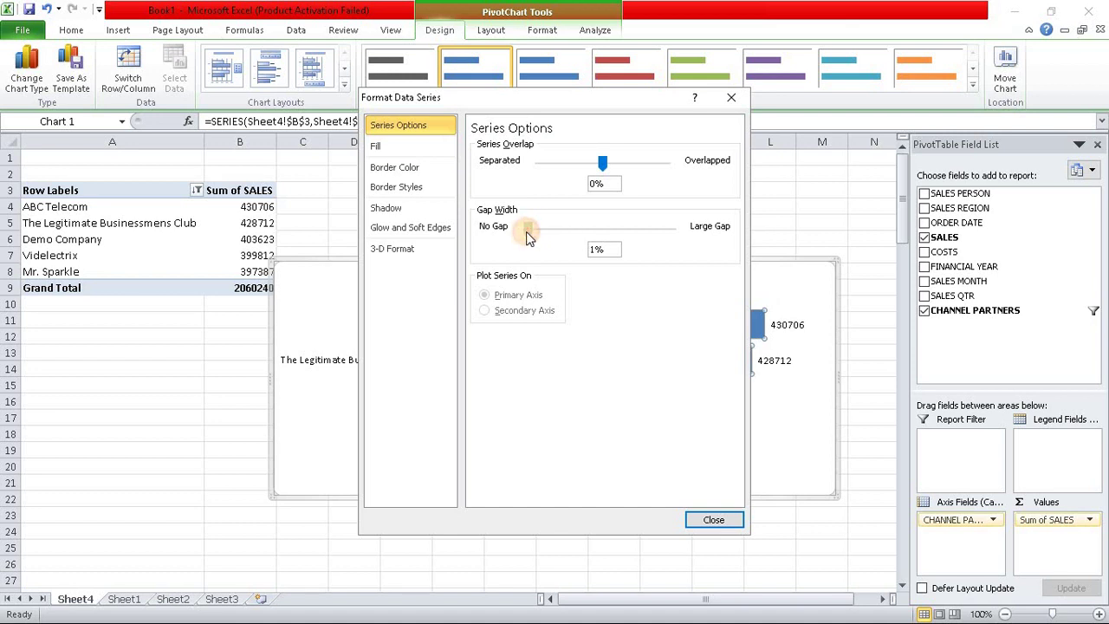
left_click_drag(529, 231, 535, 235)
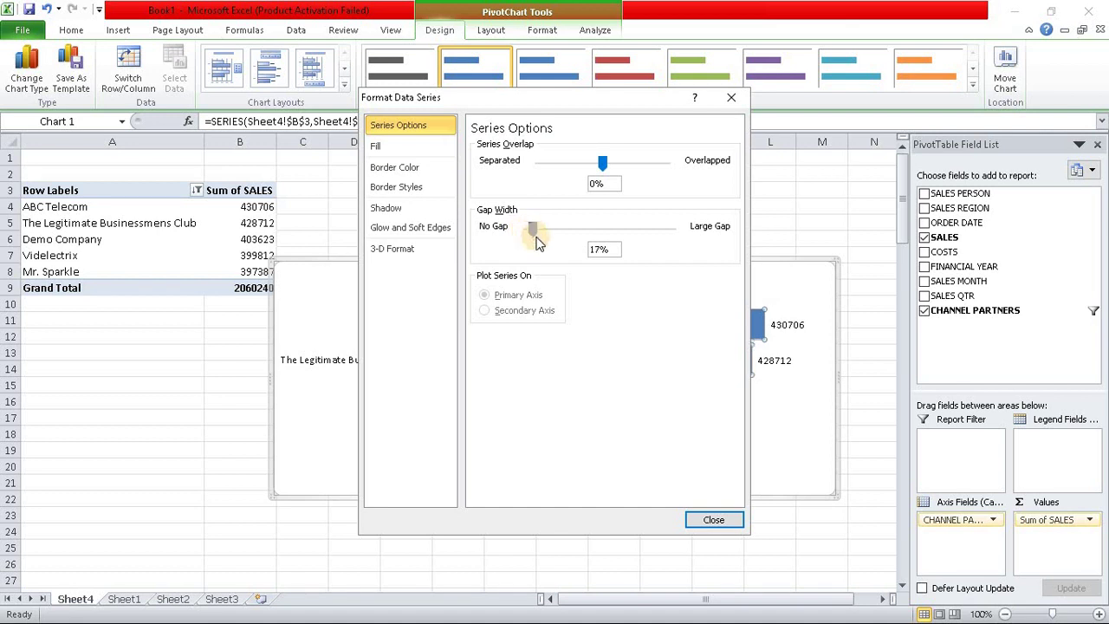
left_click(722, 518)
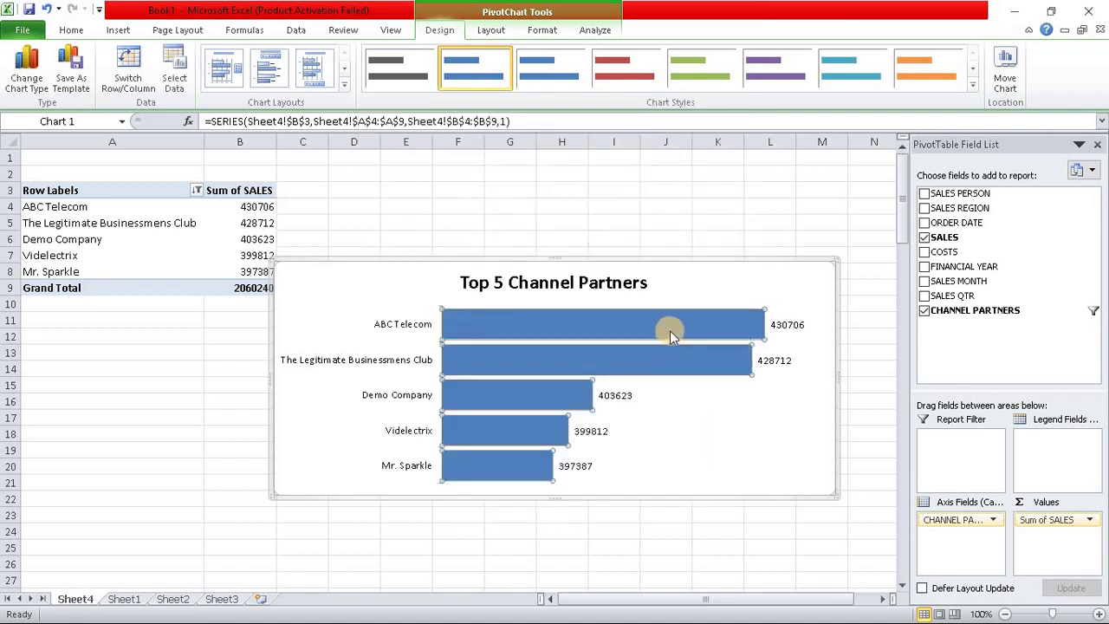
right_click(686, 324)
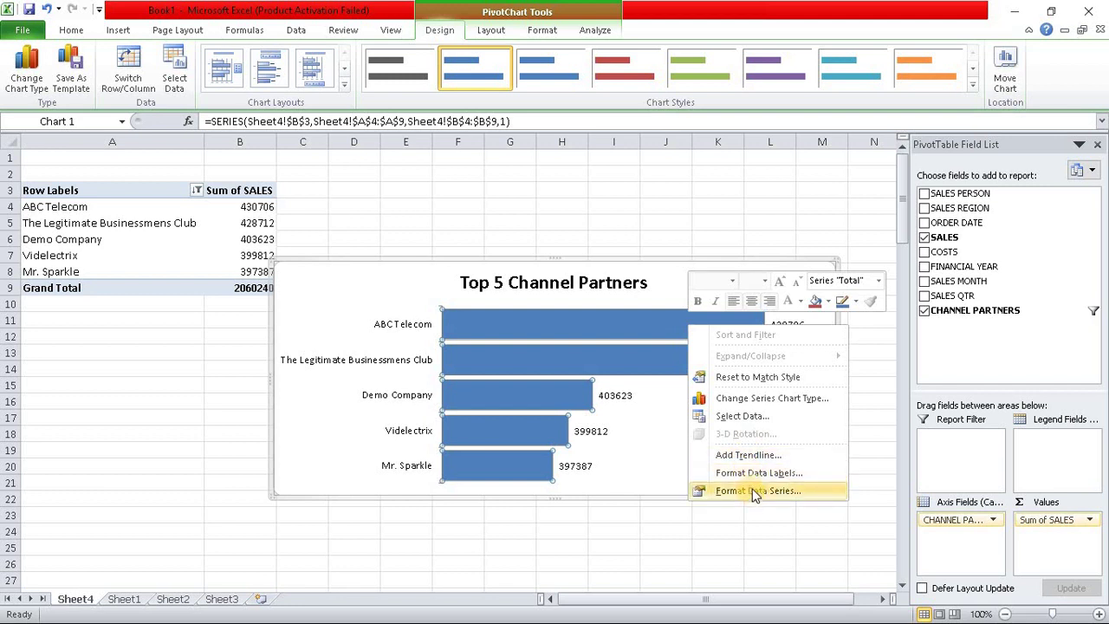
left_click(754, 492)
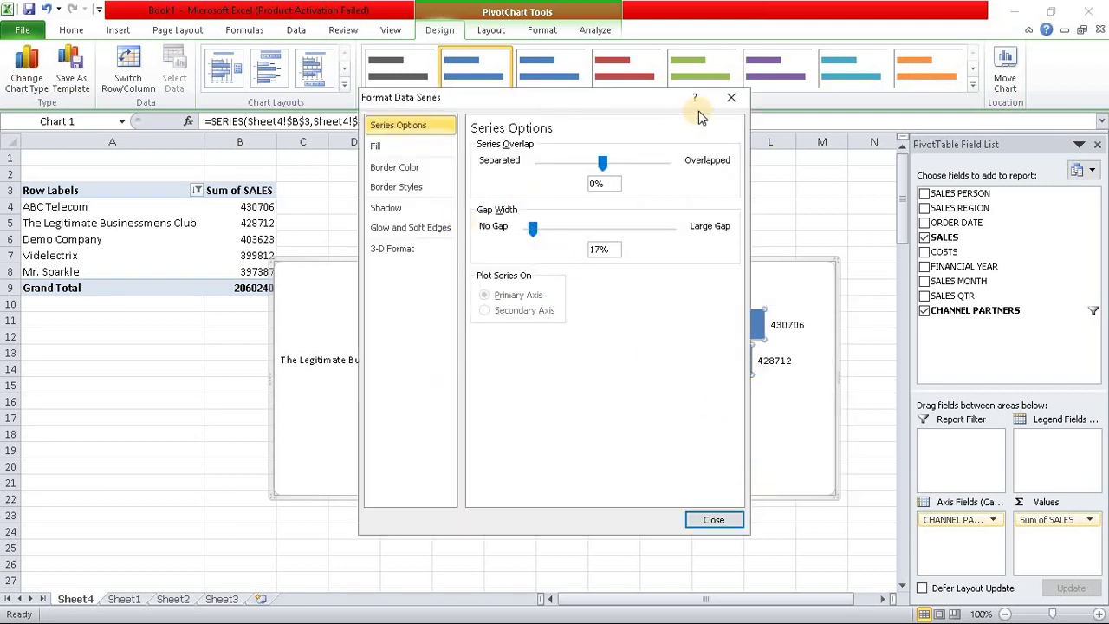
left_click(731, 97)
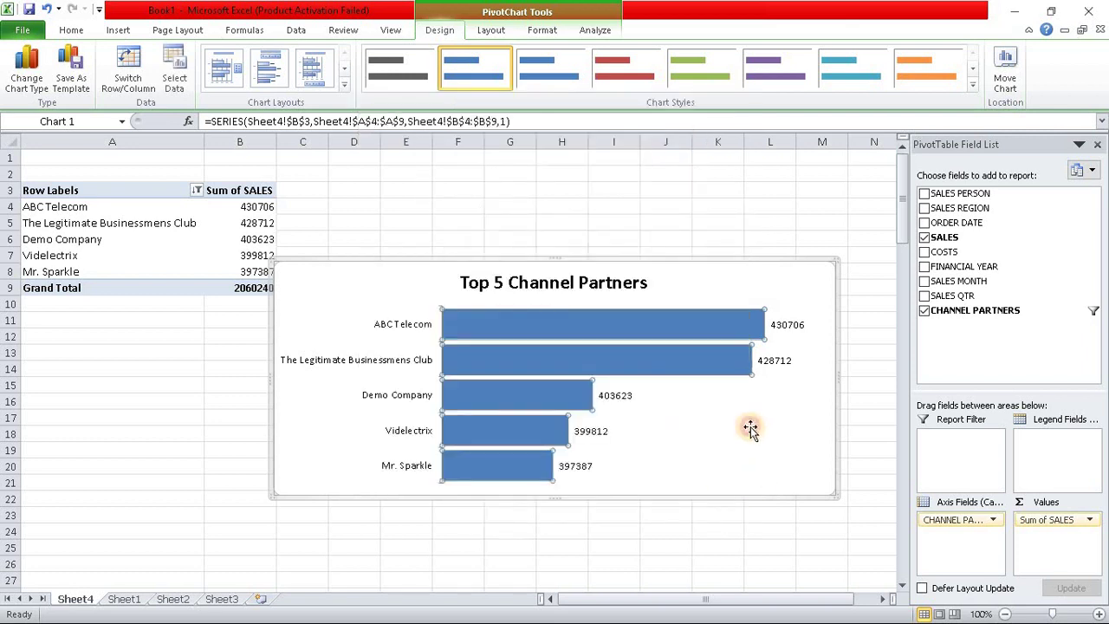
left_click(710, 324)
- Set the bar data labels' position to Inside Base
right_click(710, 323)
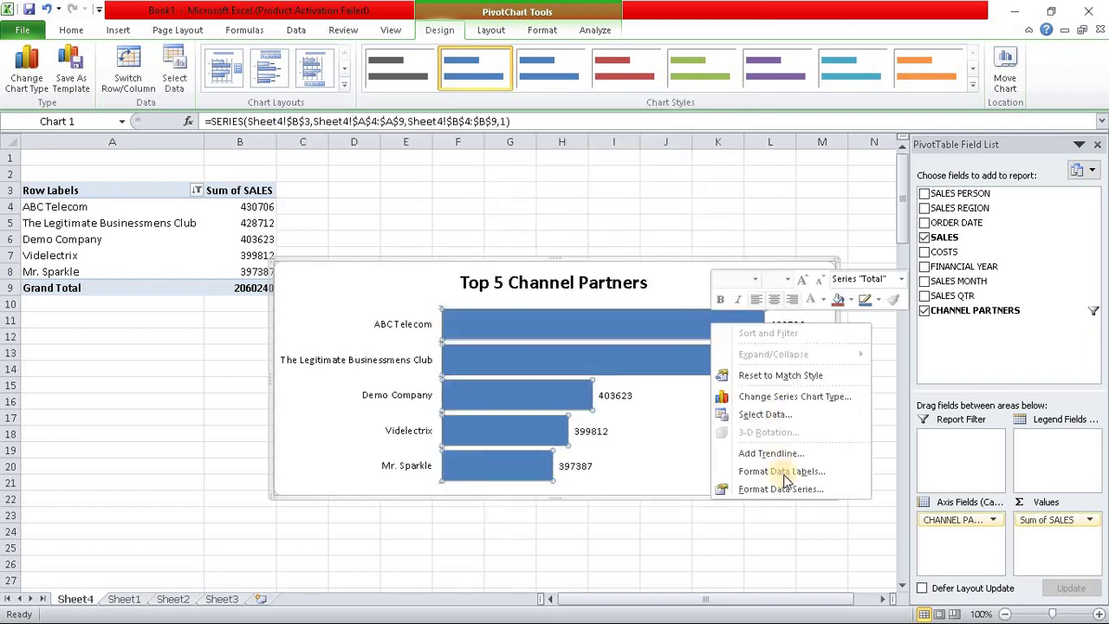
left_click(787, 472)
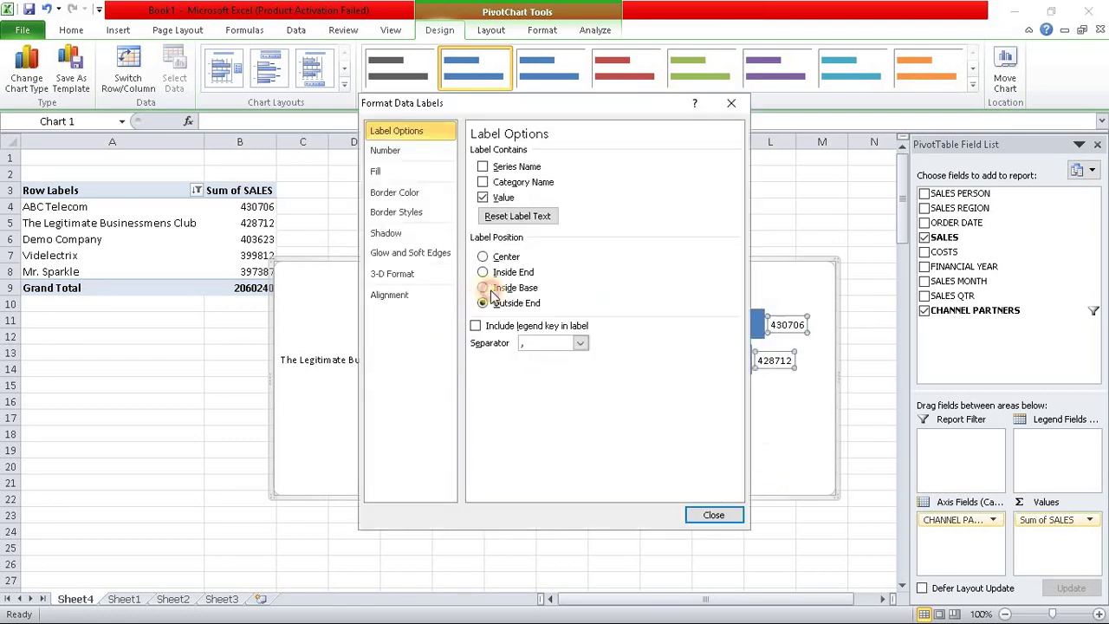
left_click(483, 288)
left_click(699, 514)
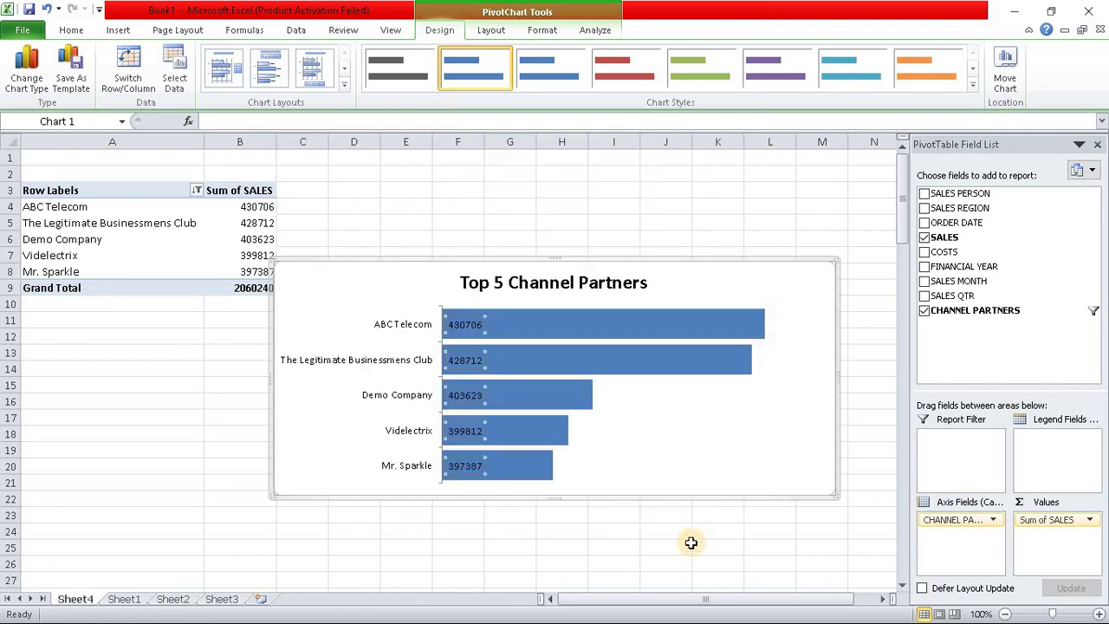
left_click(684, 546)
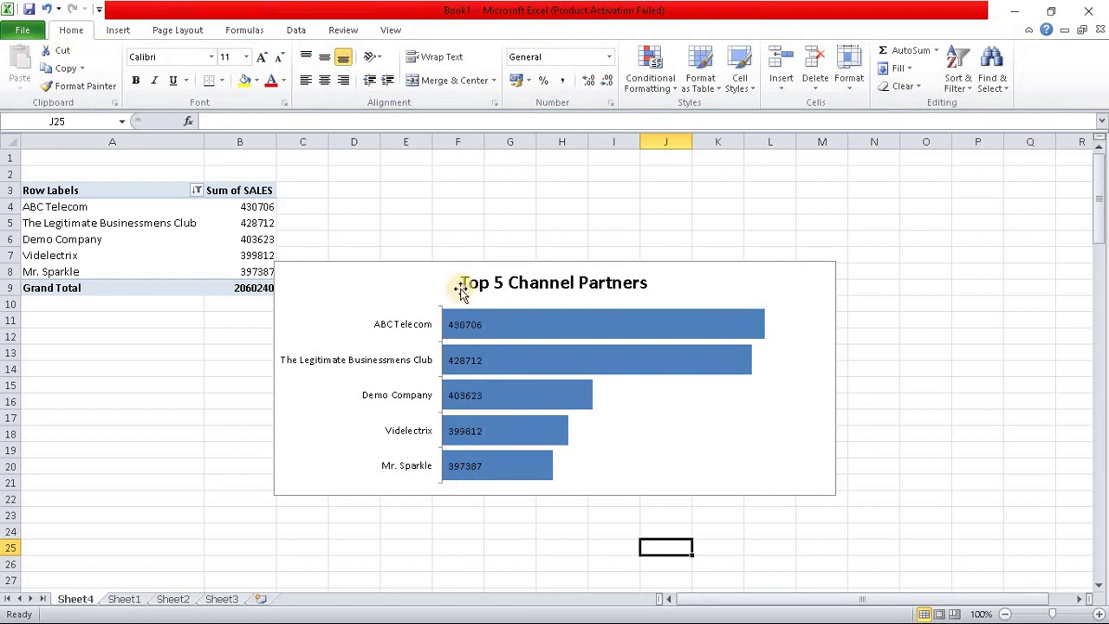
left_click(742, 280)
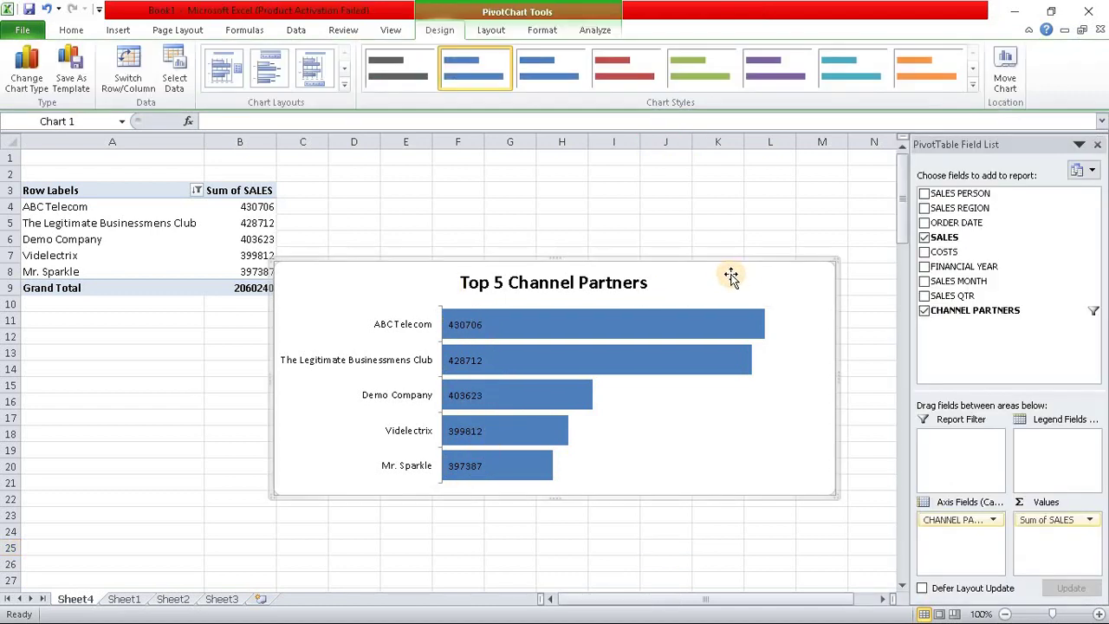
- Remove the chart area's background fill and give its border a solid dark line
double_click(730, 276)
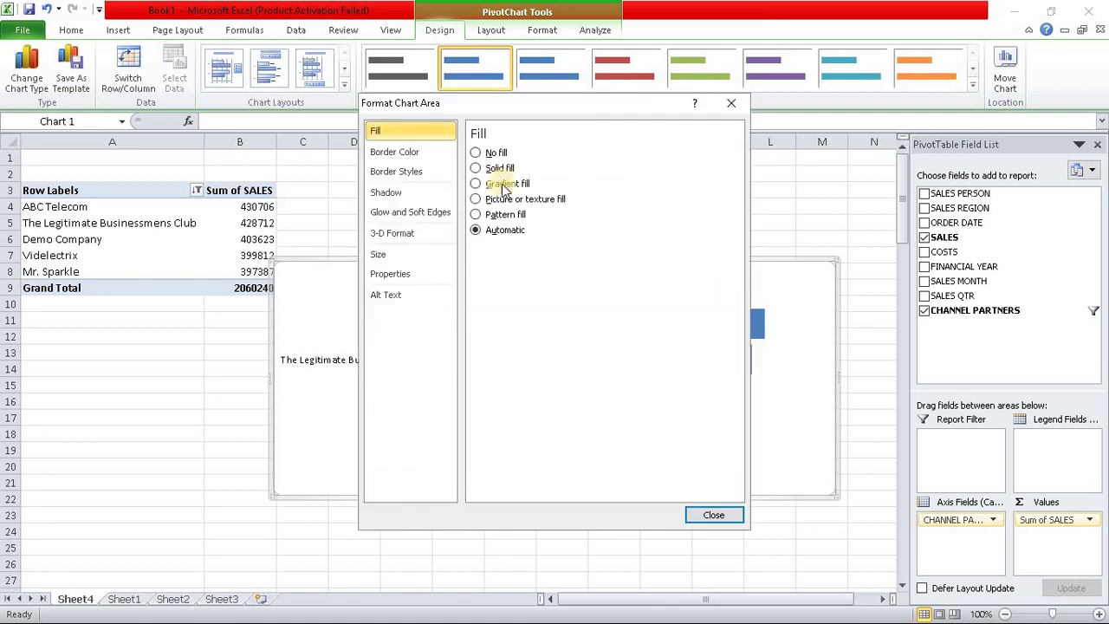
left_click(475, 169)
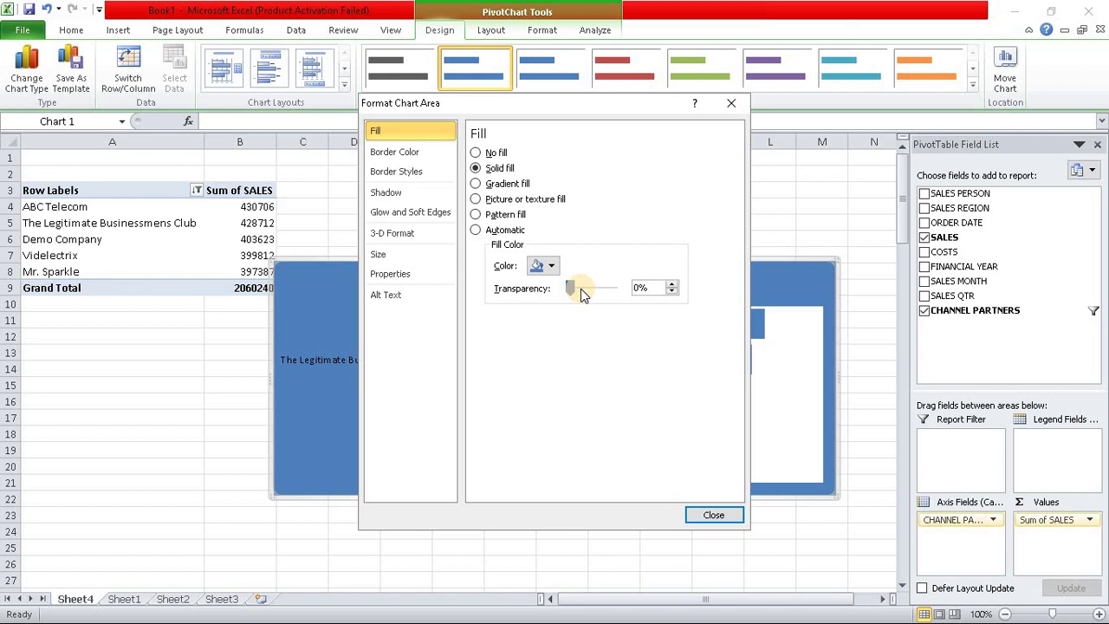
left_click(543, 266)
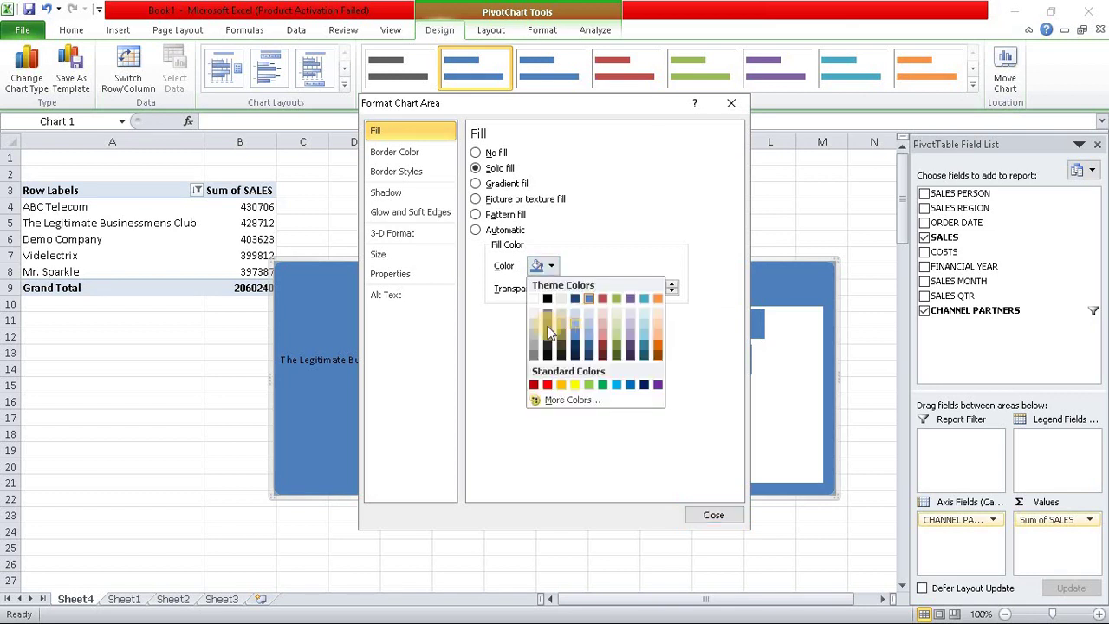
left_click(475, 153)
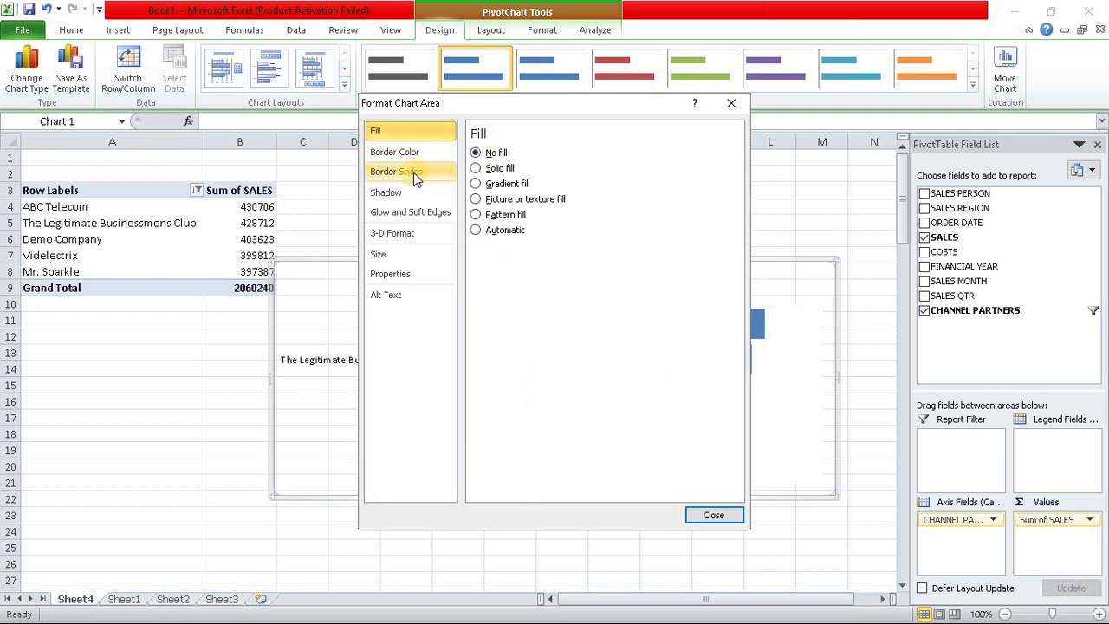
left_click(394, 152)
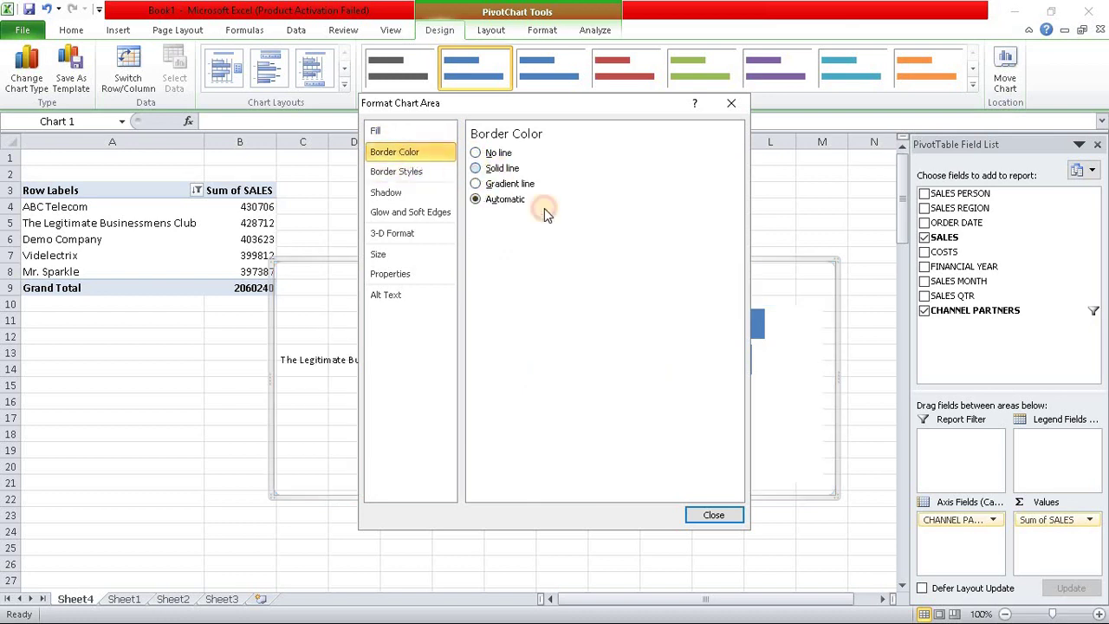
left_click(475, 168)
left_click(536, 219)
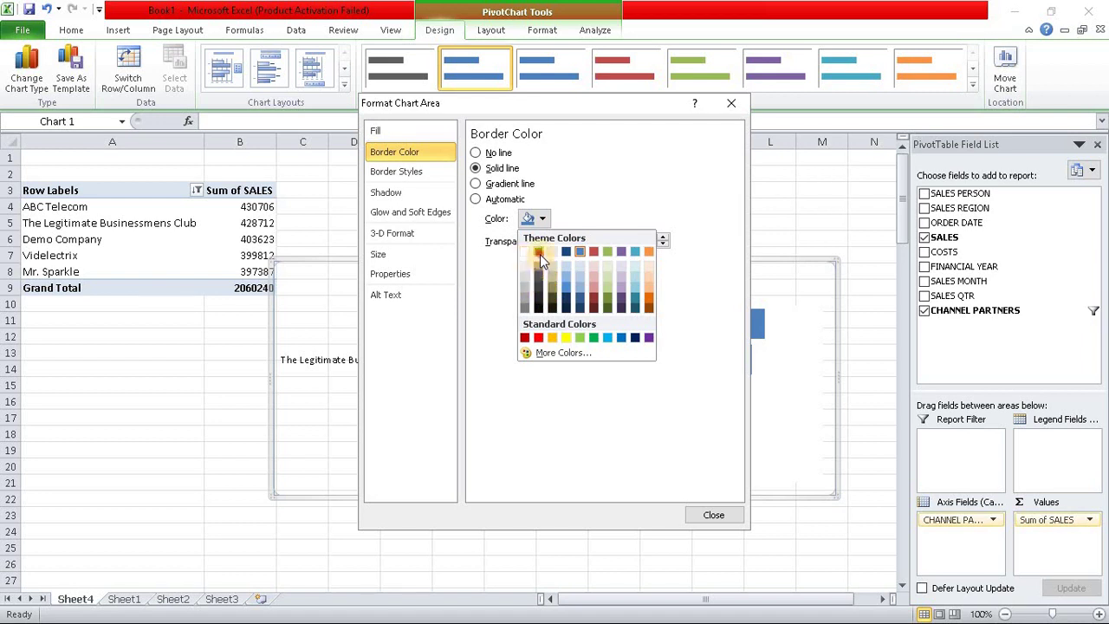
left_click(538, 252)
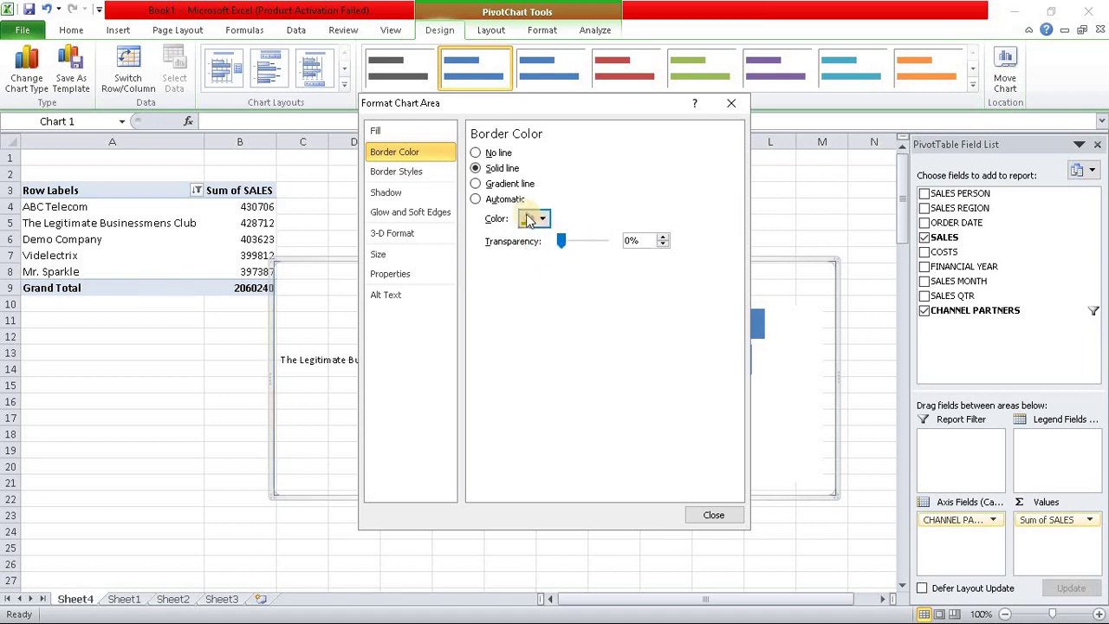
- Set the chart border width to 5 pt with rounded corners
left_click(420, 175)
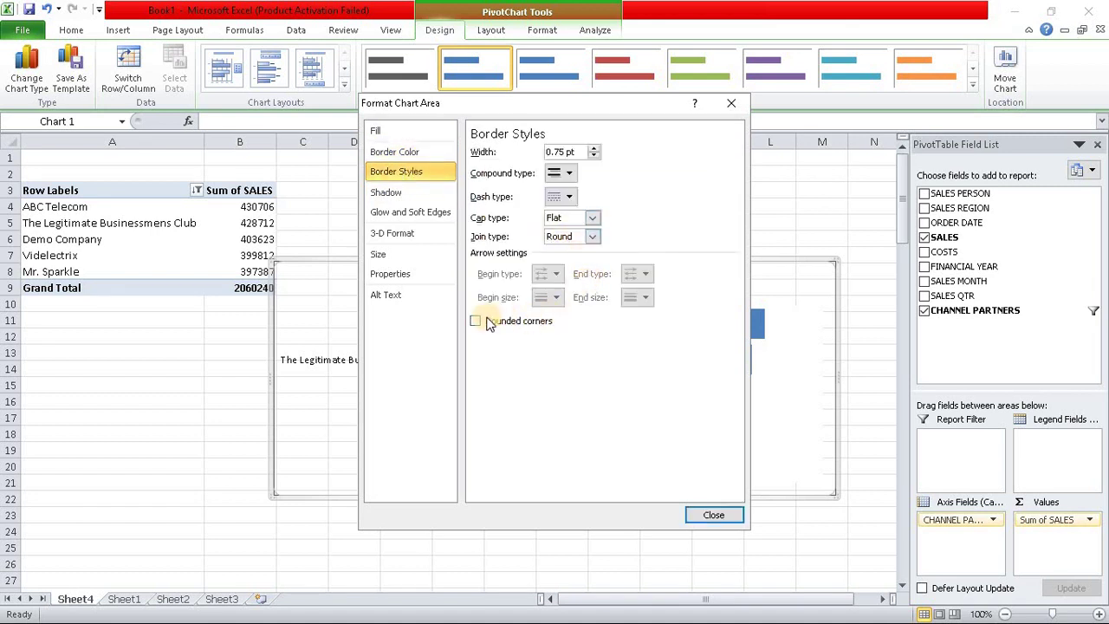
left_click(569, 151)
left_click_drag(574, 151, 505, 154)
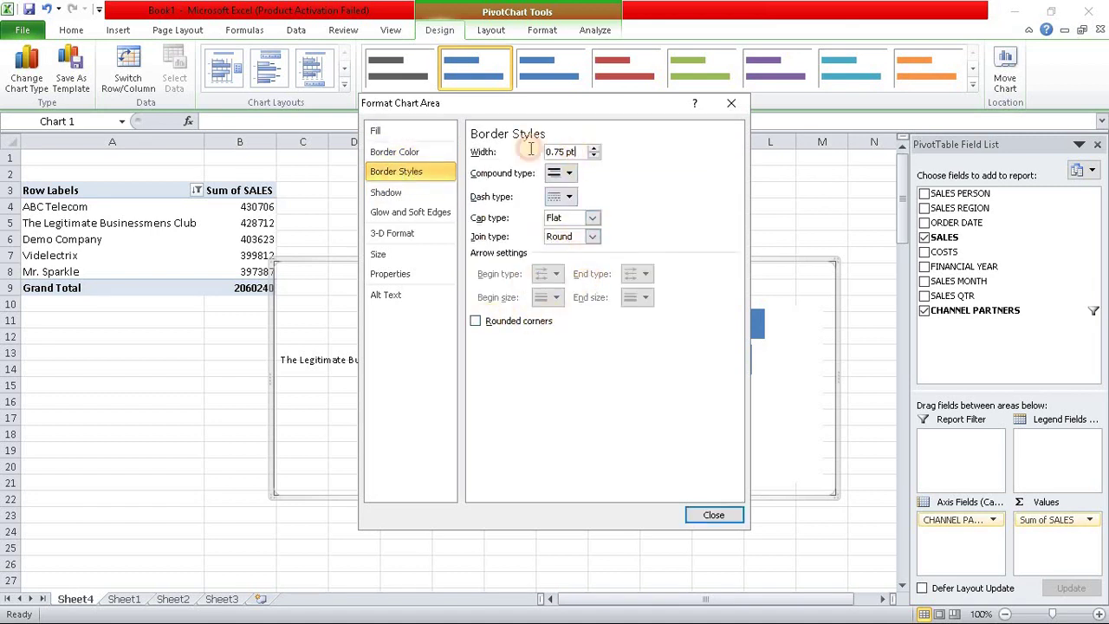
type("5")
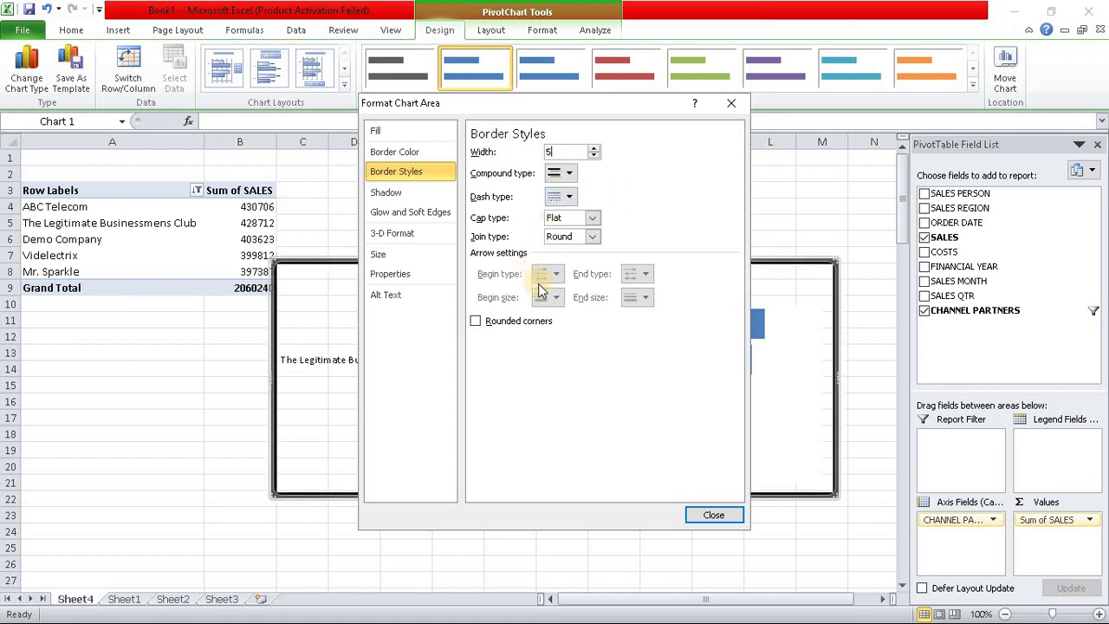
left_click(475, 327)
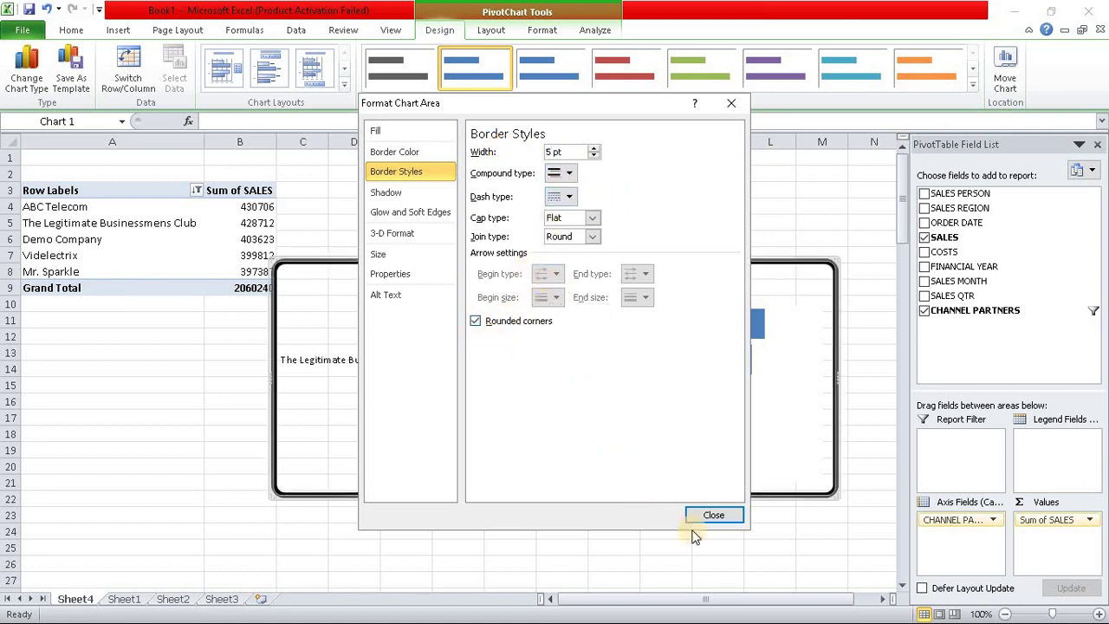
left_click(706, 516)
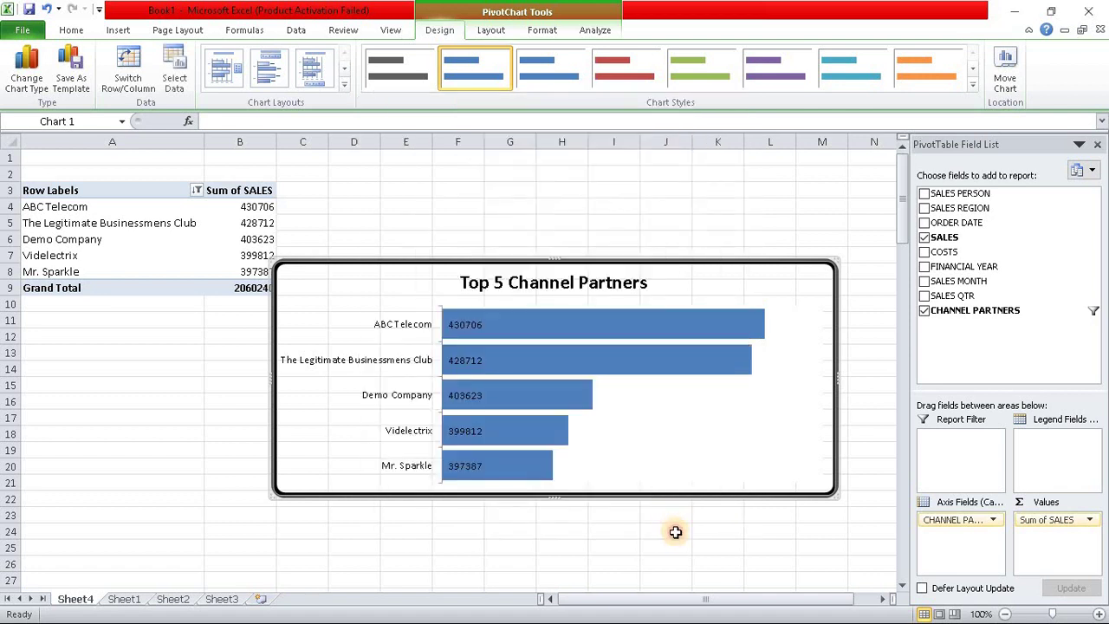
left_click(675, 532)
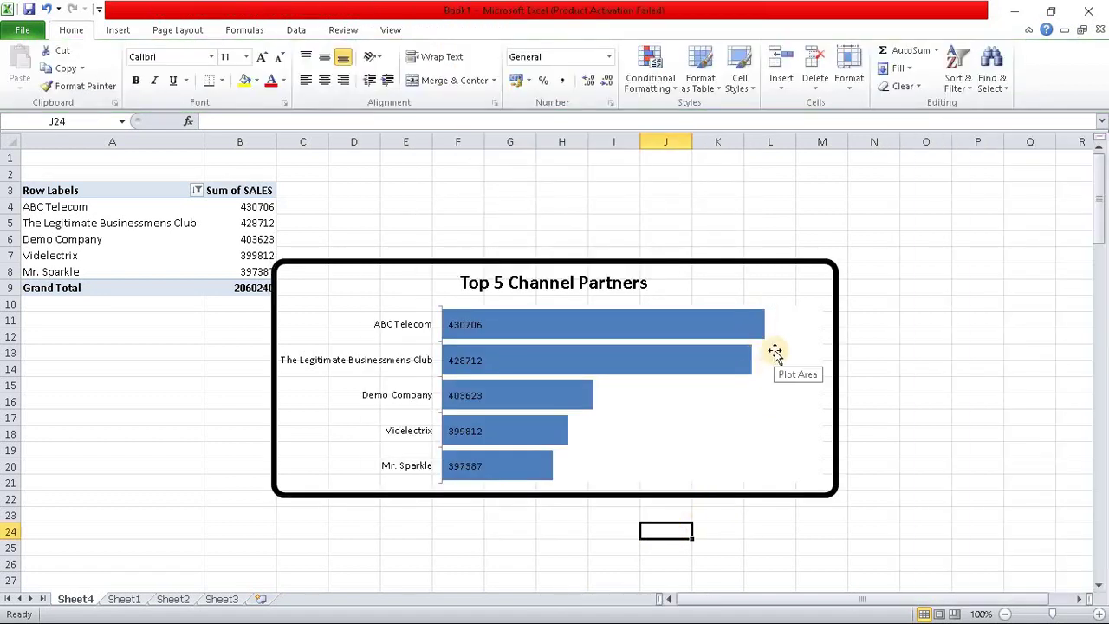
- Fill the Top 5 Channel Partners chart's plot area with light grey
left_click(745, 279)
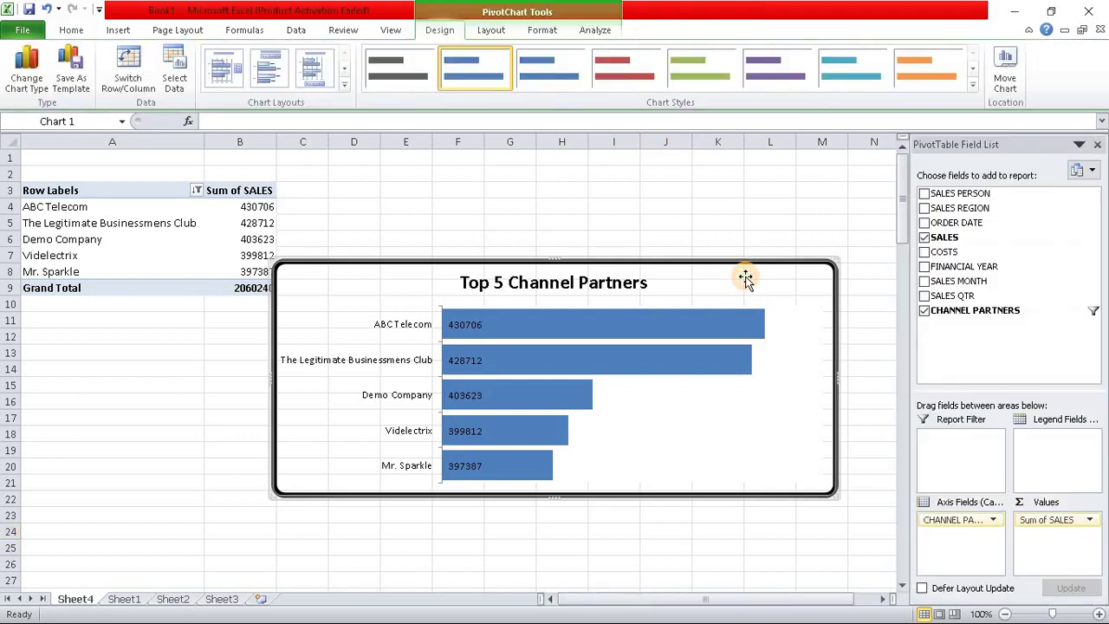
right_click(745, 277)
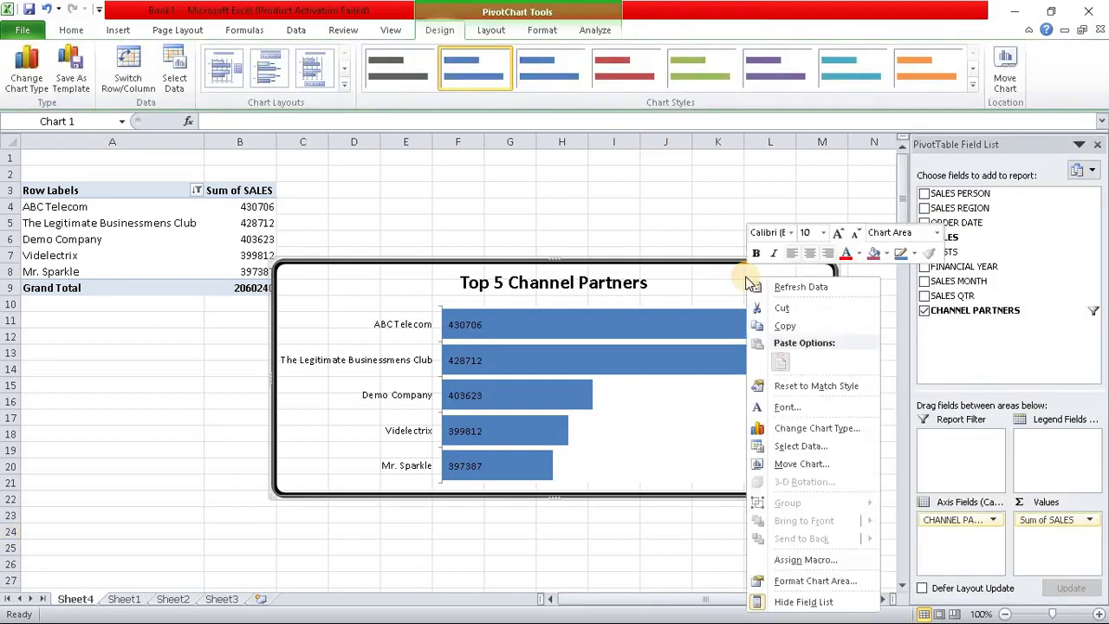
left_click(879, 254)
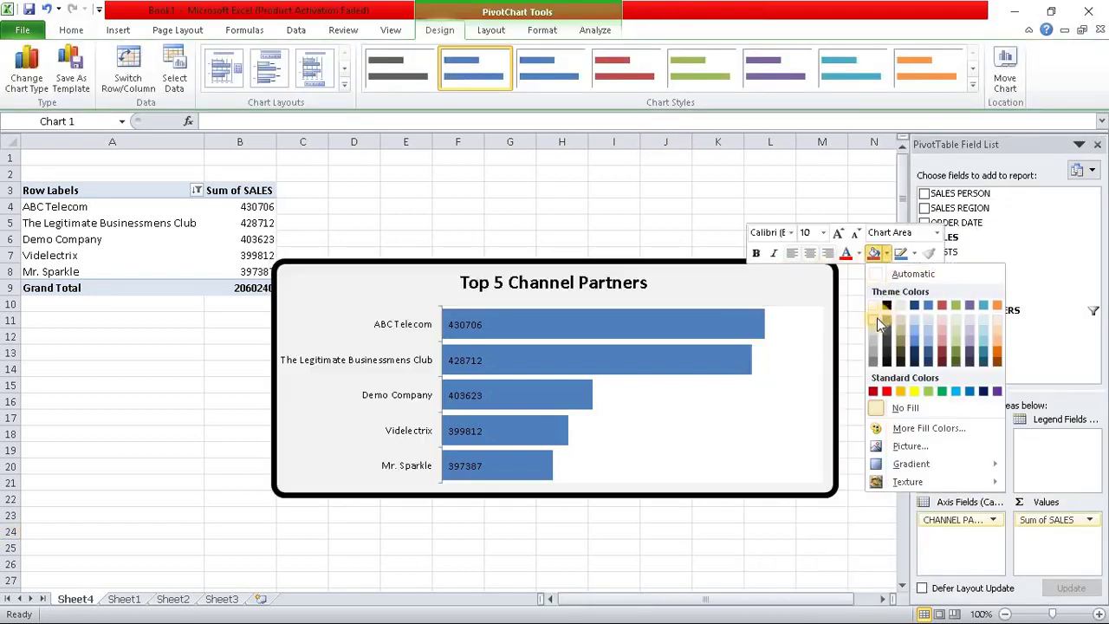
left_click(876, 317)
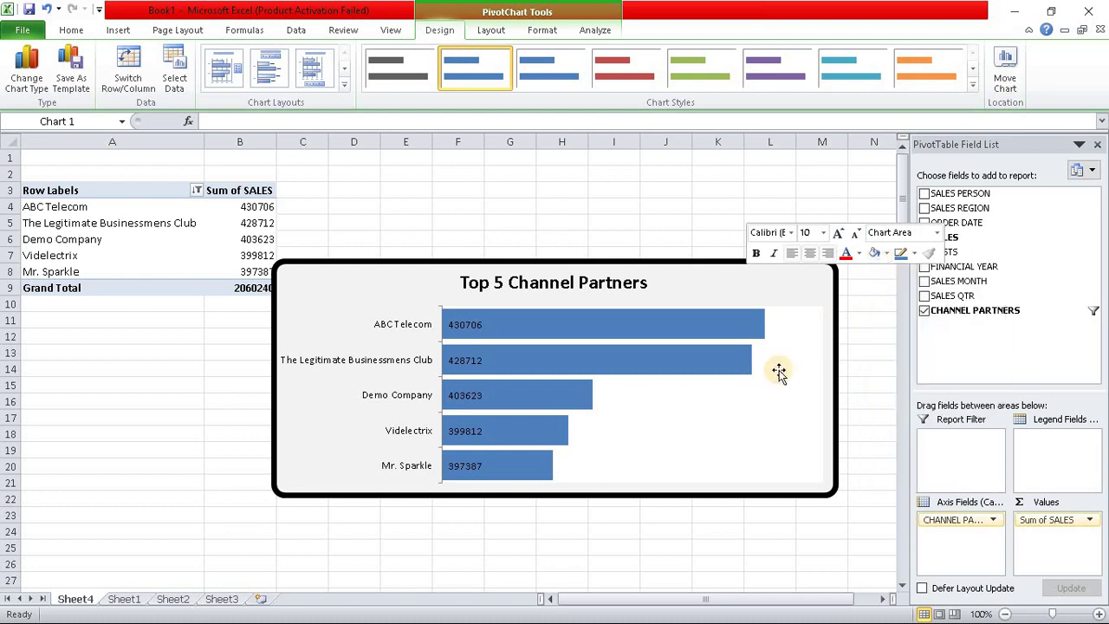
right_click(772, 389)
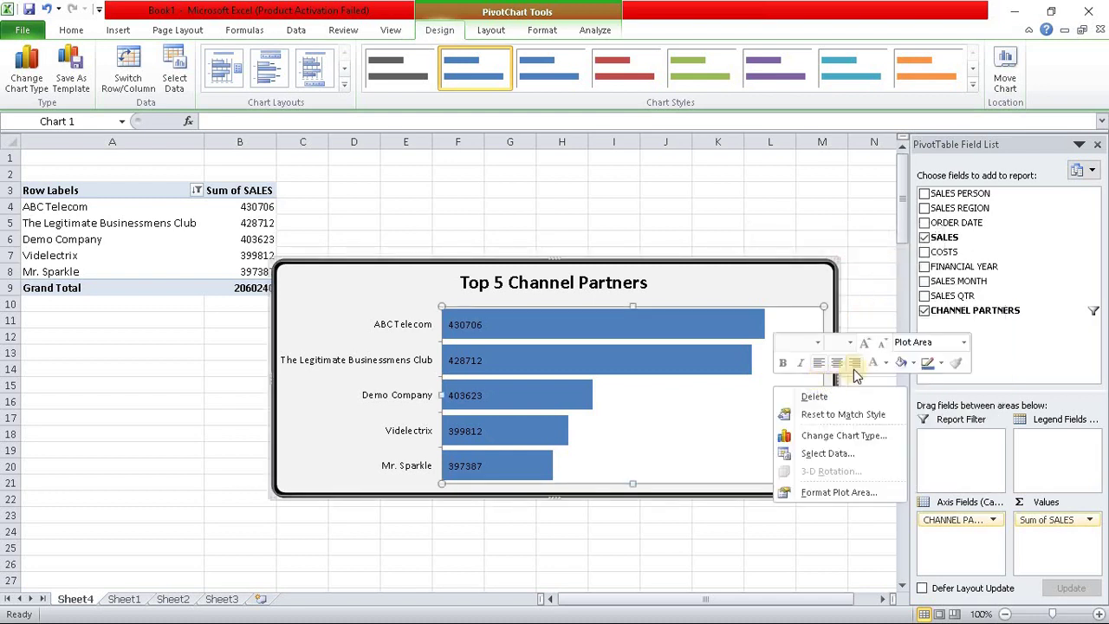
left_click(903, 364)
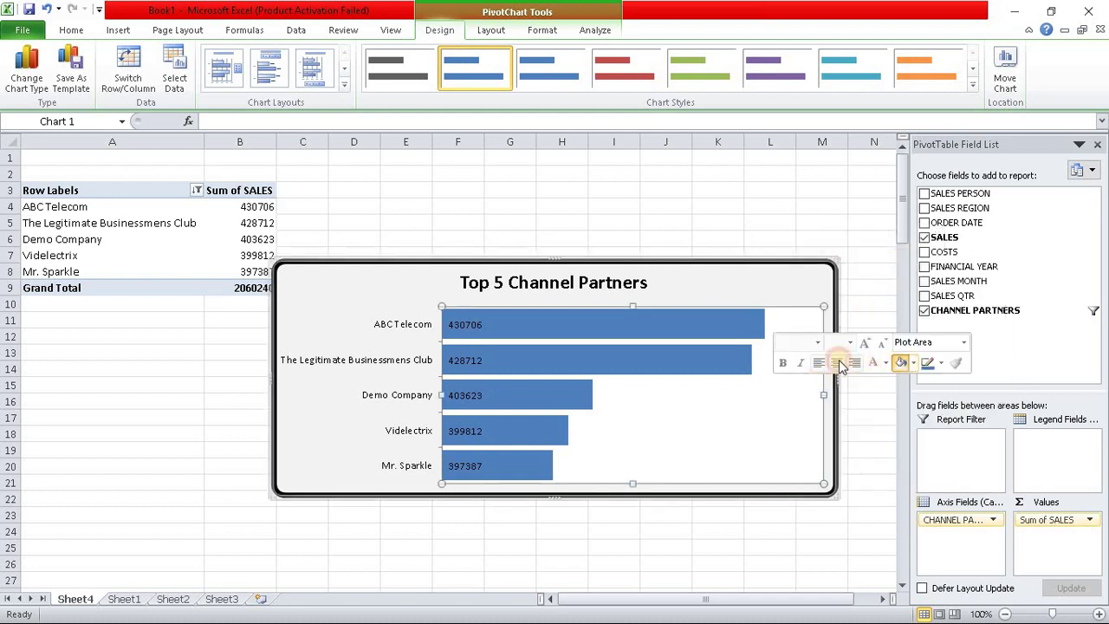
- Move the chart up and right, alongside the pivot table
left_click(784, 186)
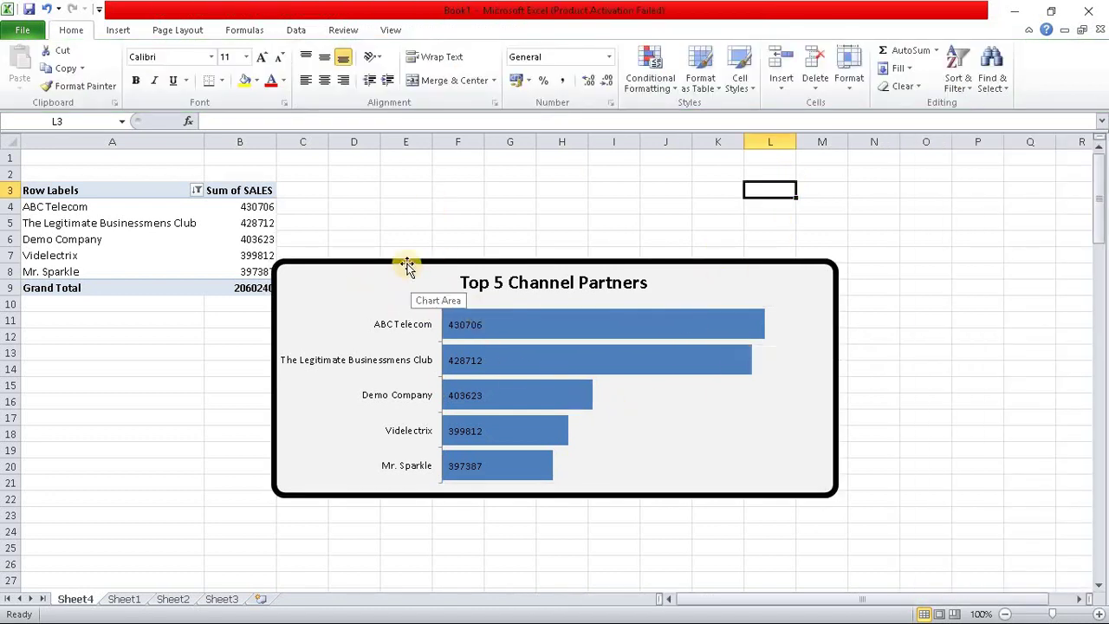
left_click_drag(406, 264, 438, 180)
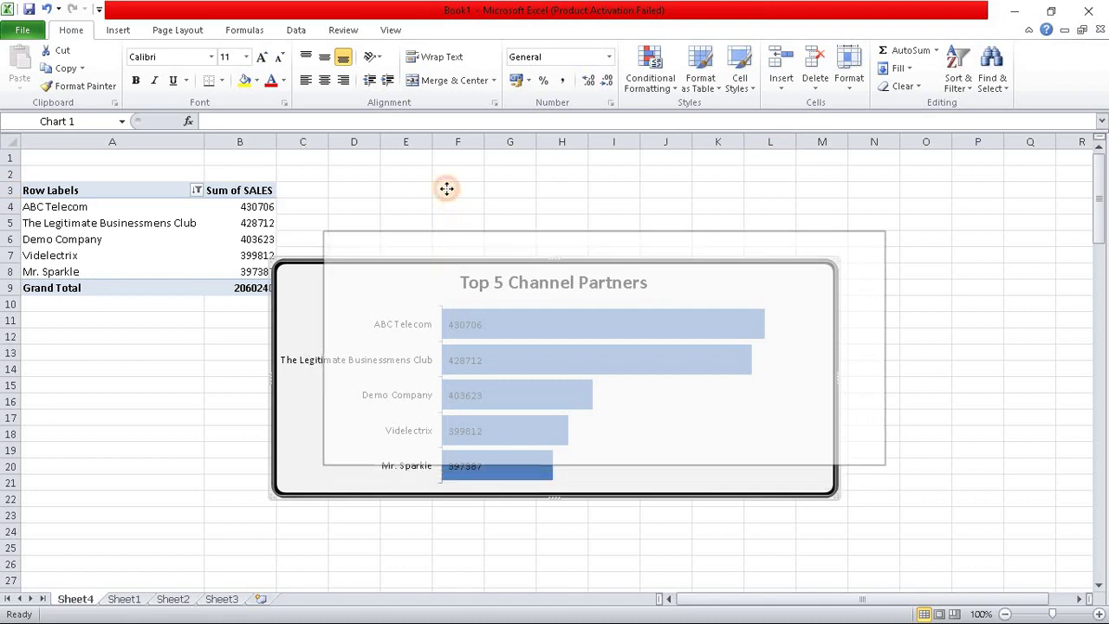
left_click(705, 496)
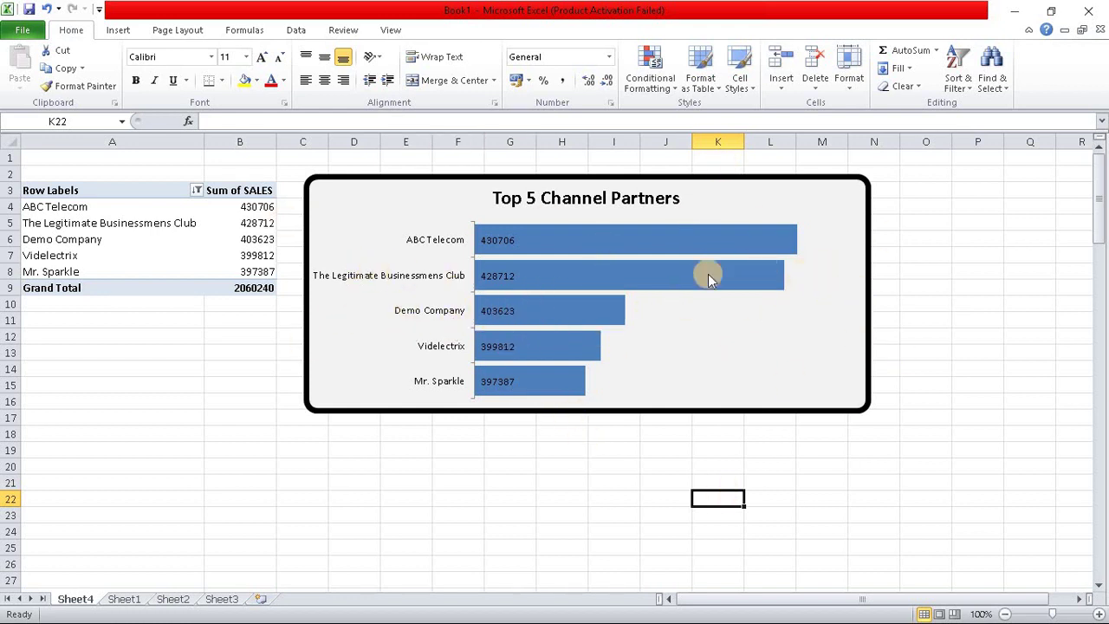
- Rename Sheet2 to 'dashboard'
left_click(126, 600)
left_click(172, 599)
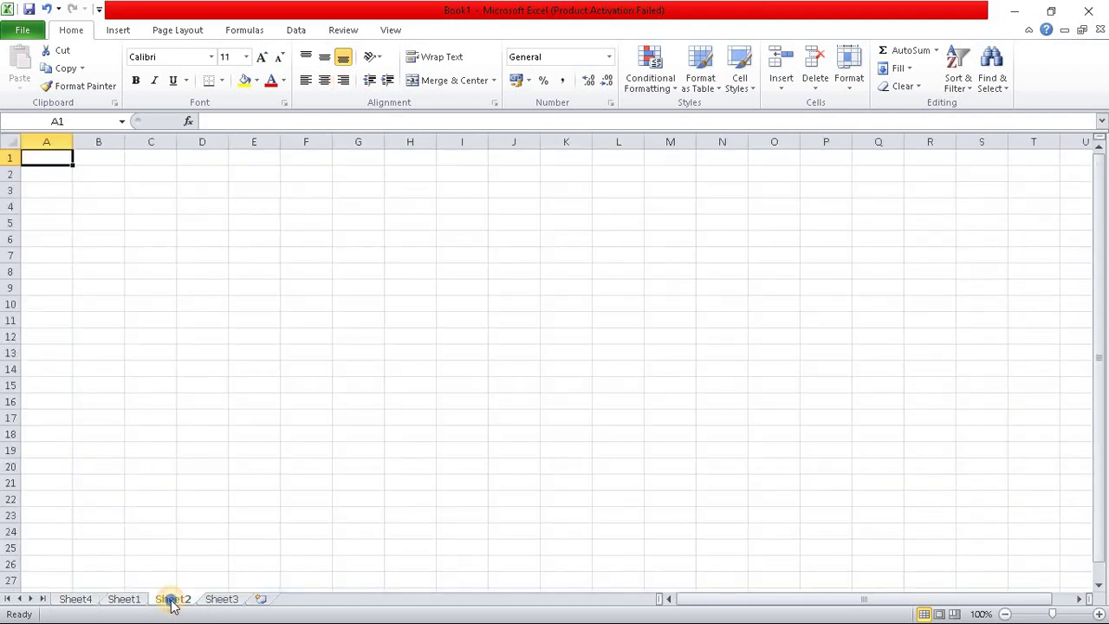
right_click(173, 599)
left_click(226, 457)
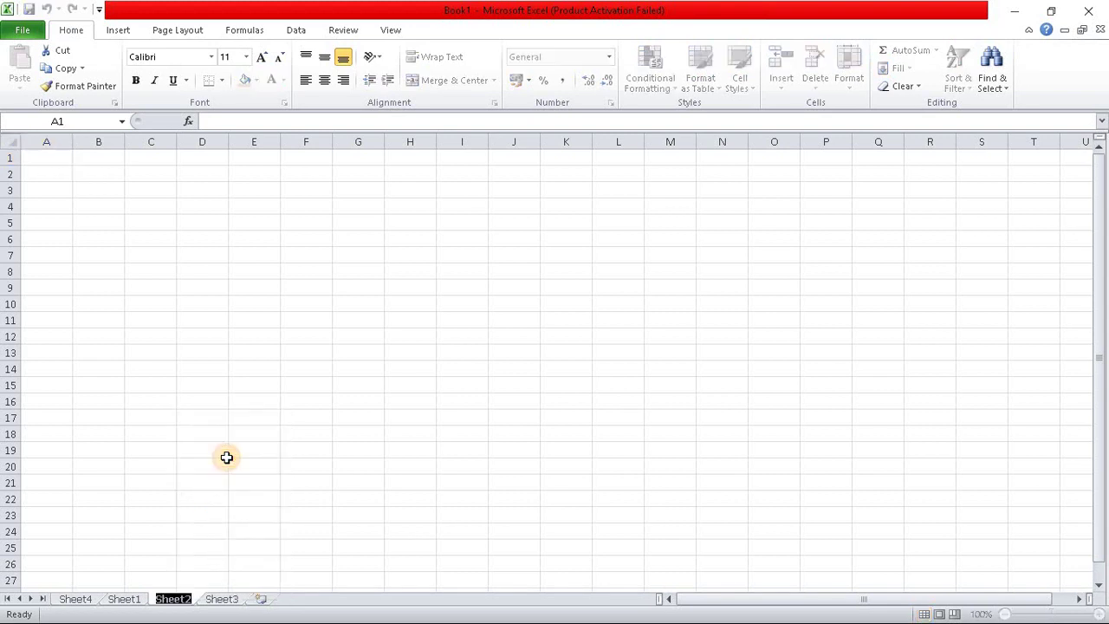
type("dashboard")
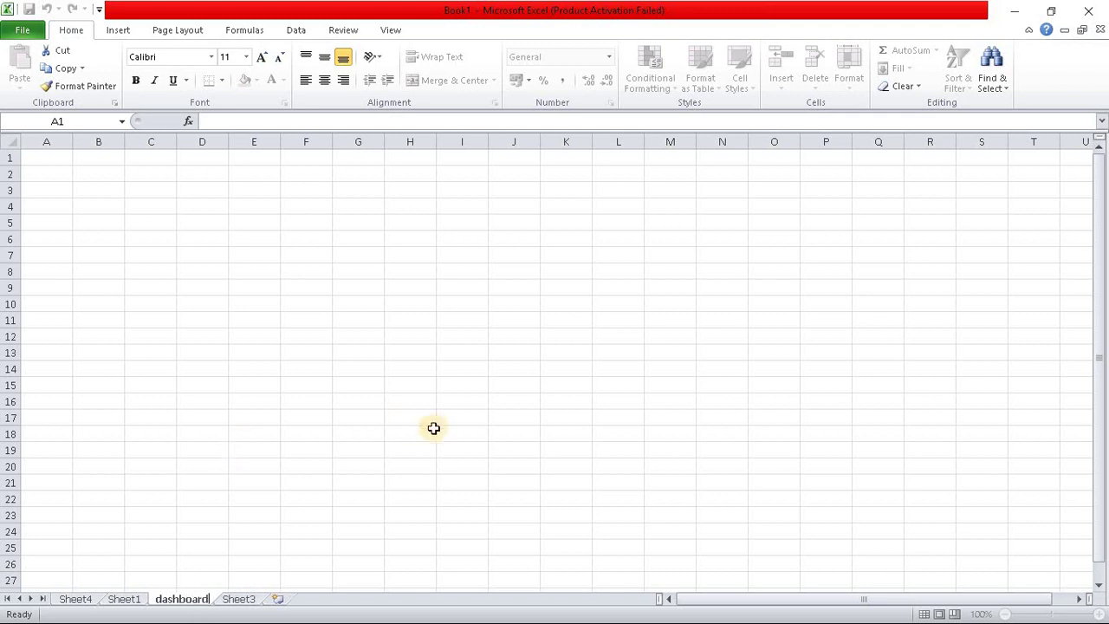
left_click(503, 402)
- Copy the Top 5 Channel Partners chart from Sheet4
left_click(81, 598)
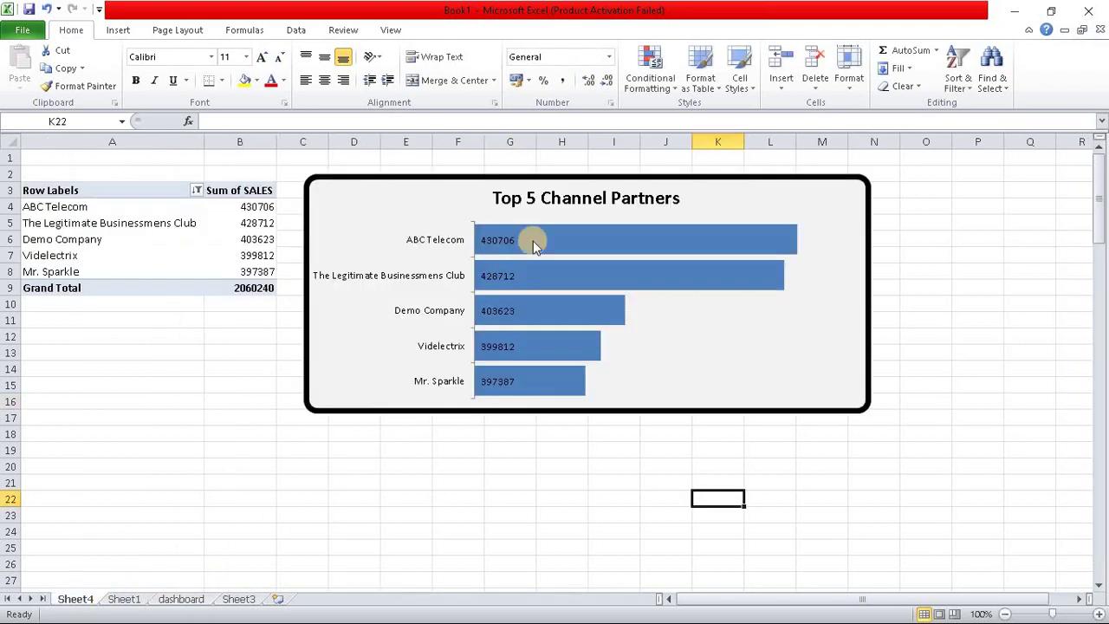
left_click(814, 217)
right_click(745, 202)
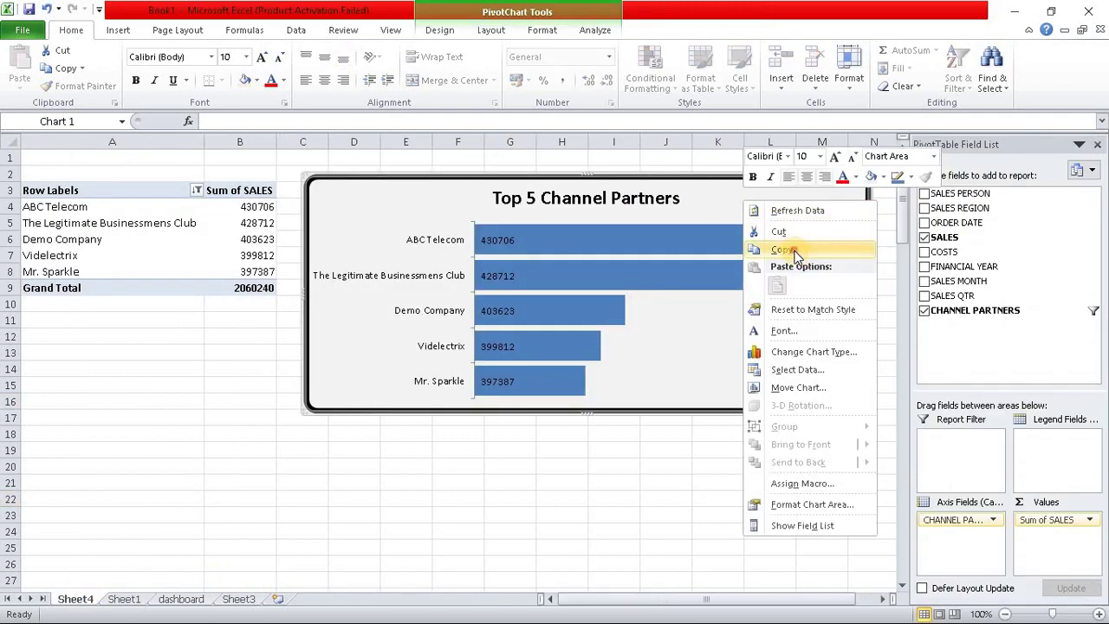
left_click(792, 251)
- Hide gridlines on the dashboard sheet and paste the chart at cell F3
left_click(182, 598)
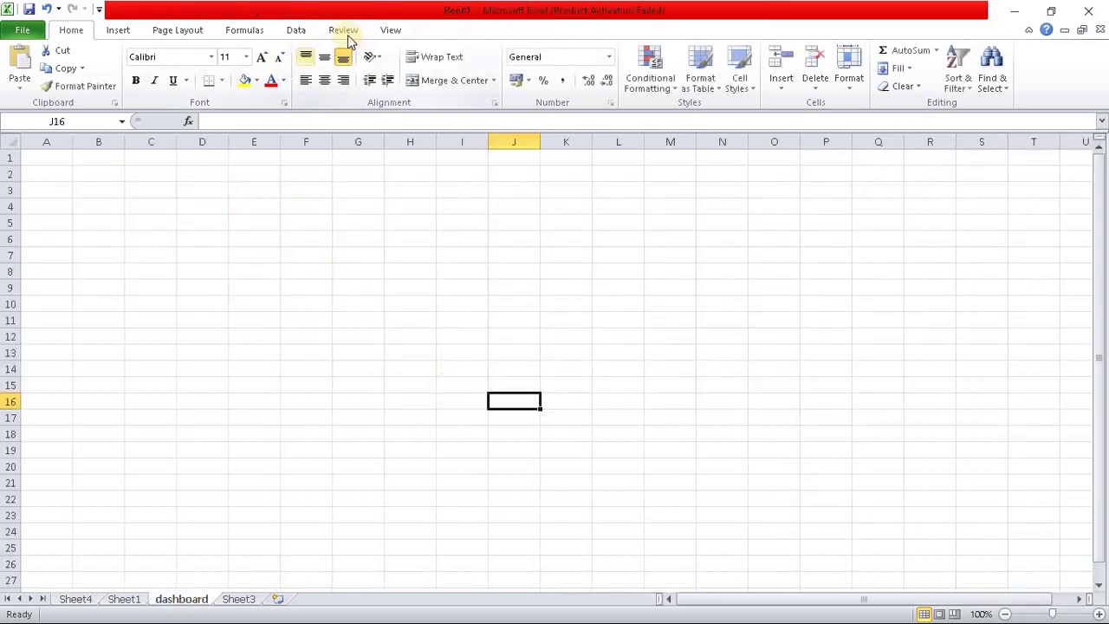
left_click(390, 30)
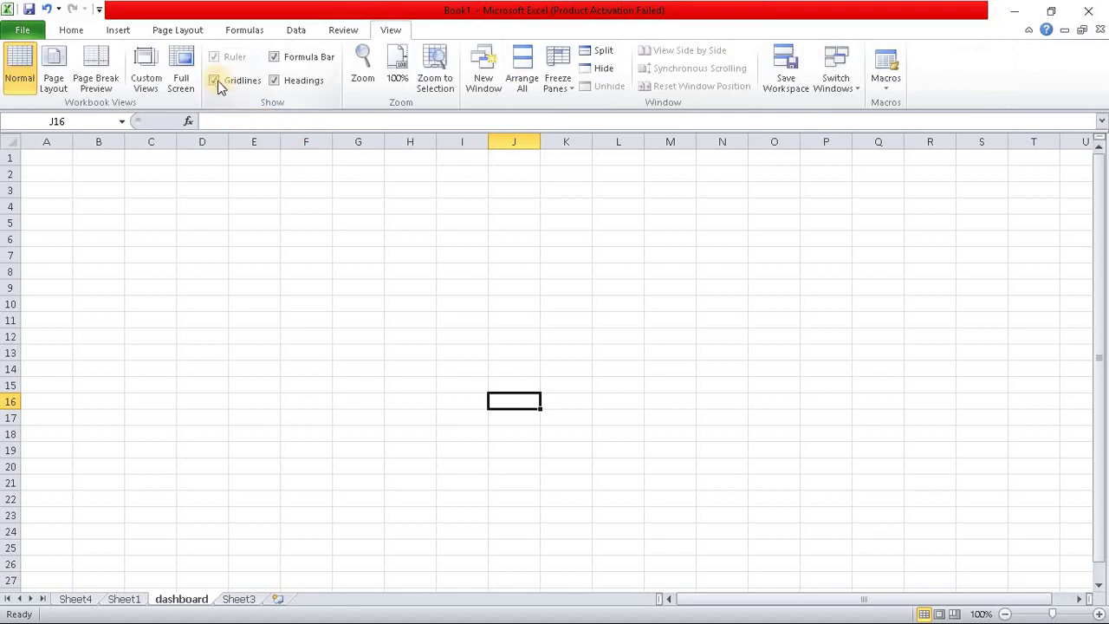
left_click(214, 80)
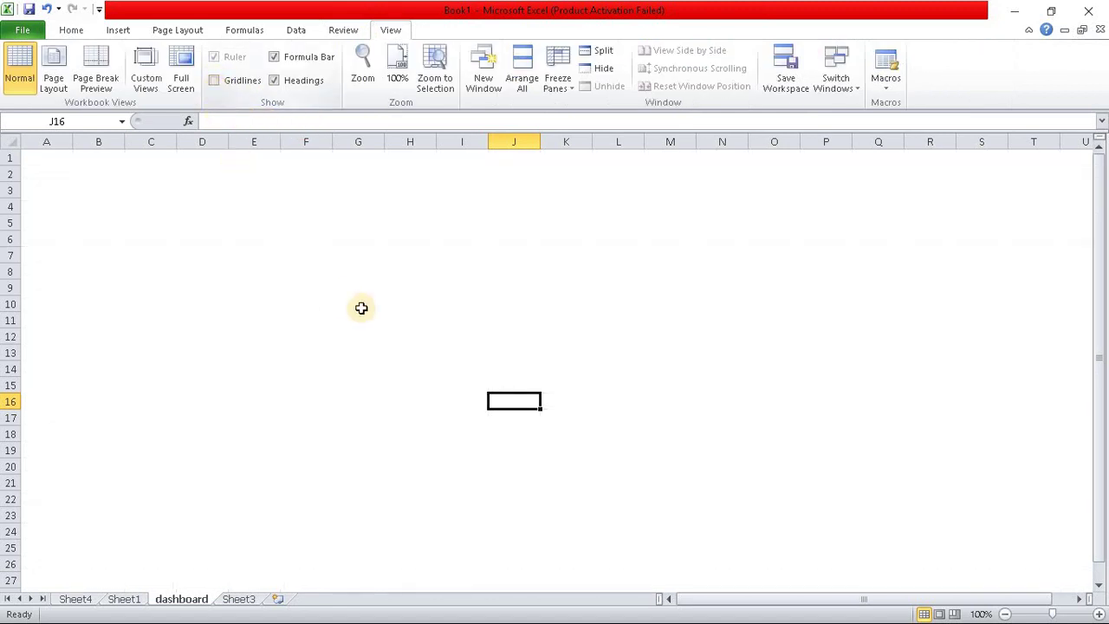
left_click(353, 300)
left_click(200, 202)
left_click(317, 187)
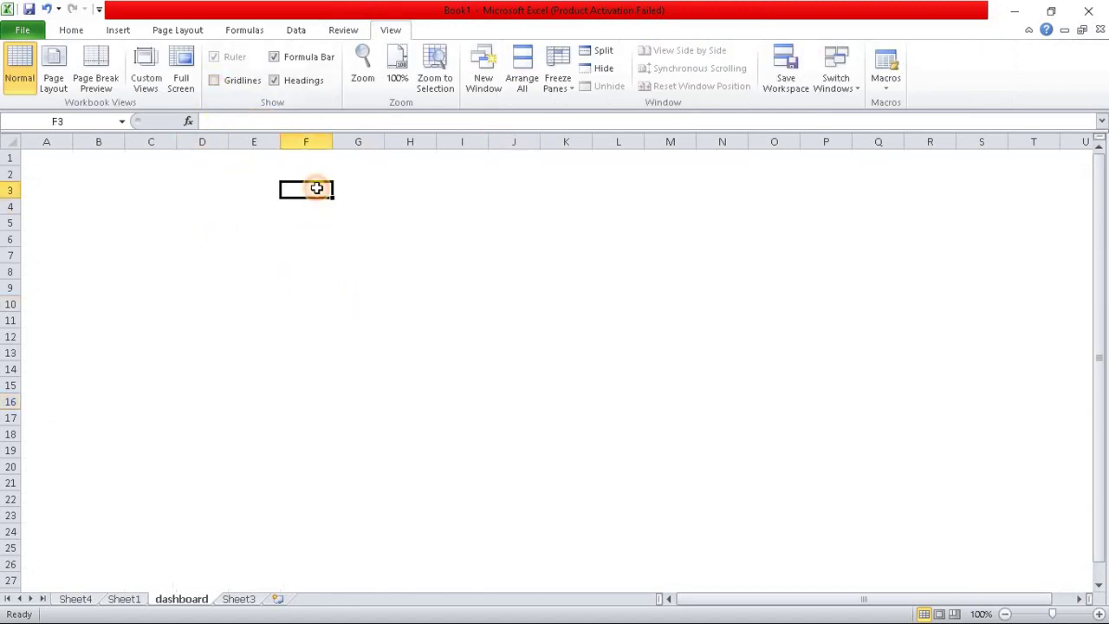
key("ctrl+v")
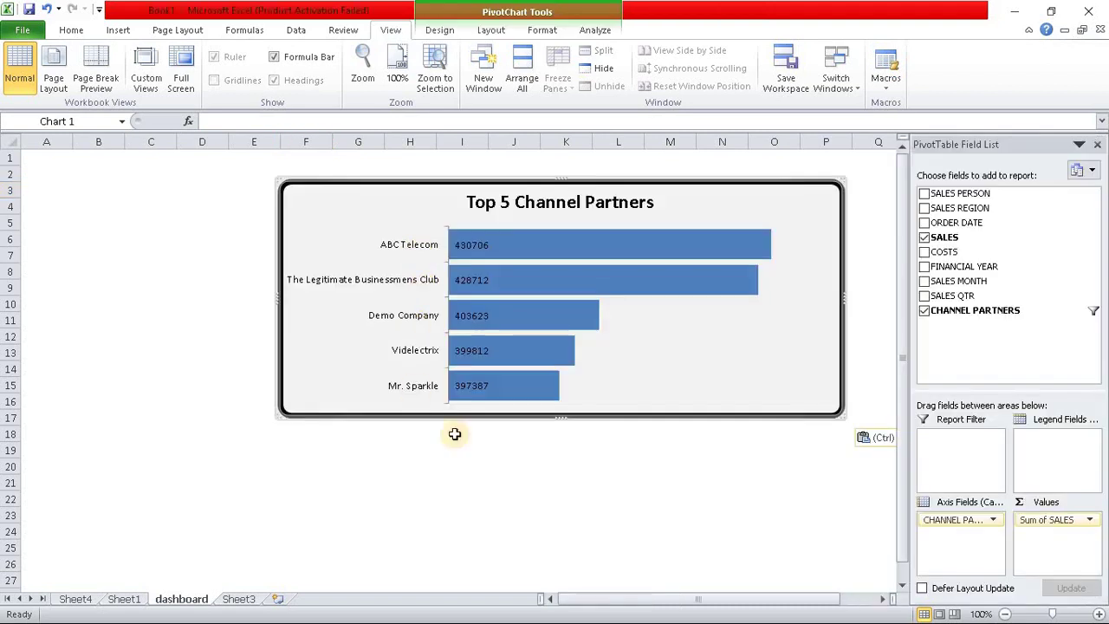
left_click(571, 479)
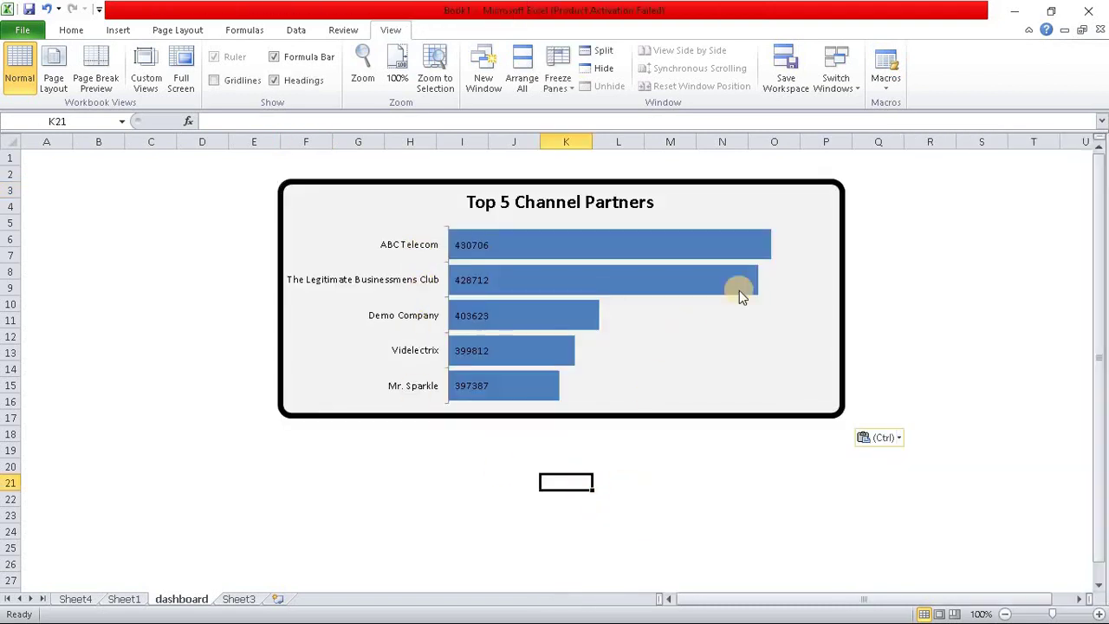
- Insert a PivotTable from the sales data on a new sheet
left_click(78, 601)
left_click(126, 601)
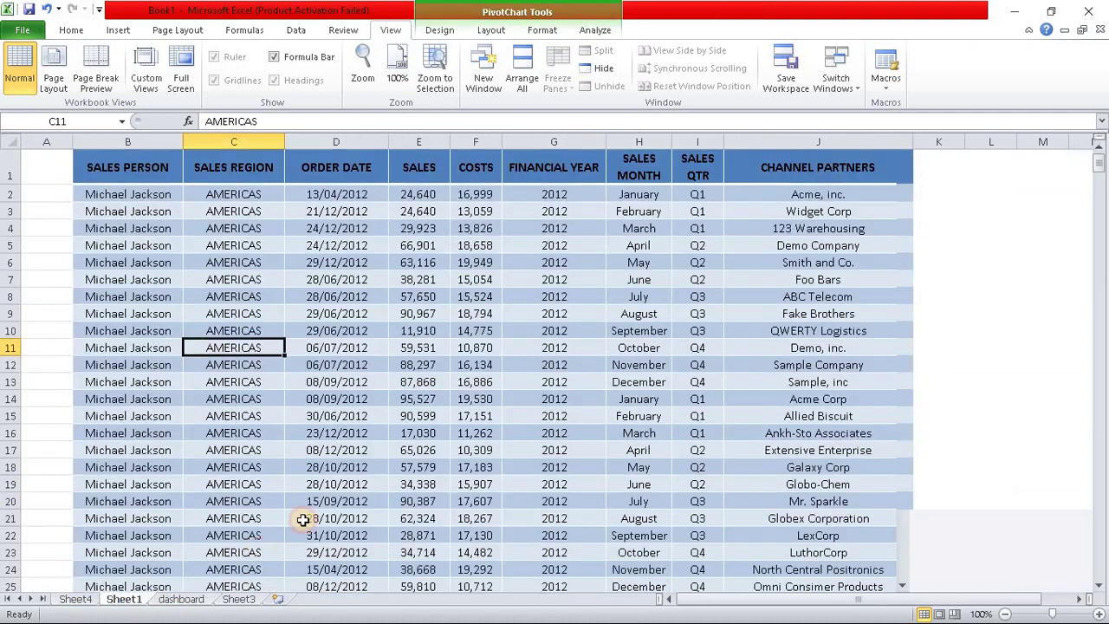
left_click(439, 417)
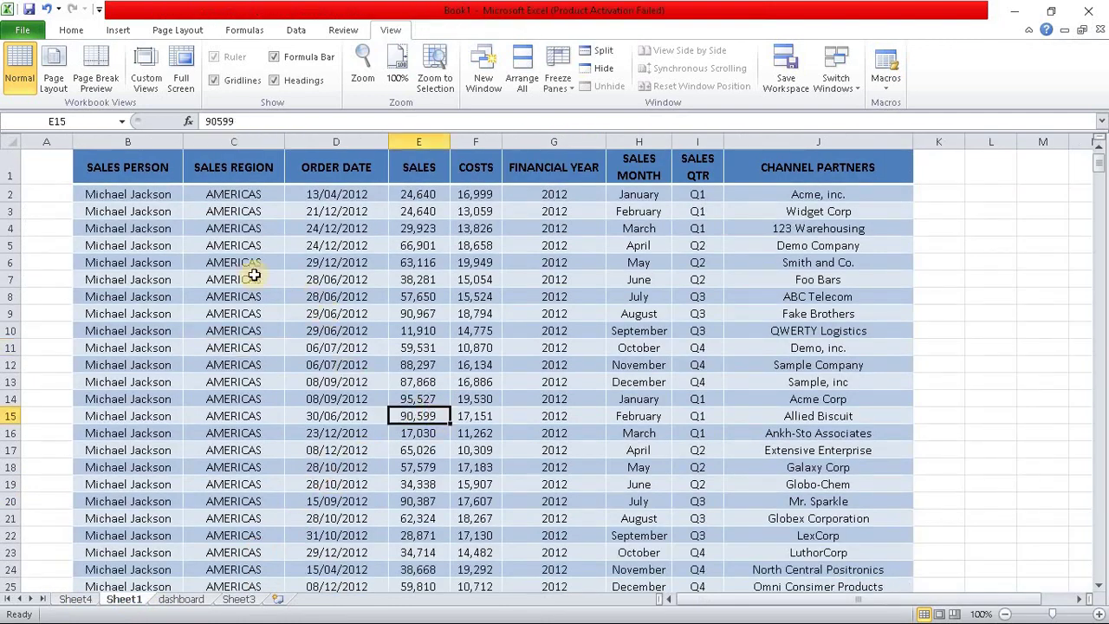
left_click(234, 248)
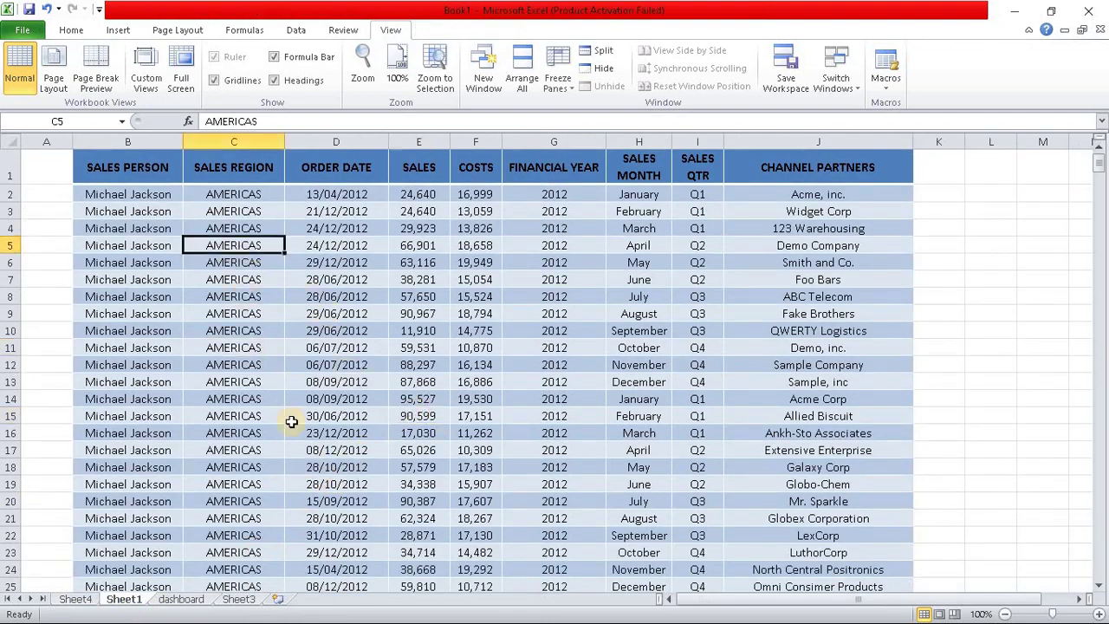
left_click(119, 29)
left_click(21, 87)
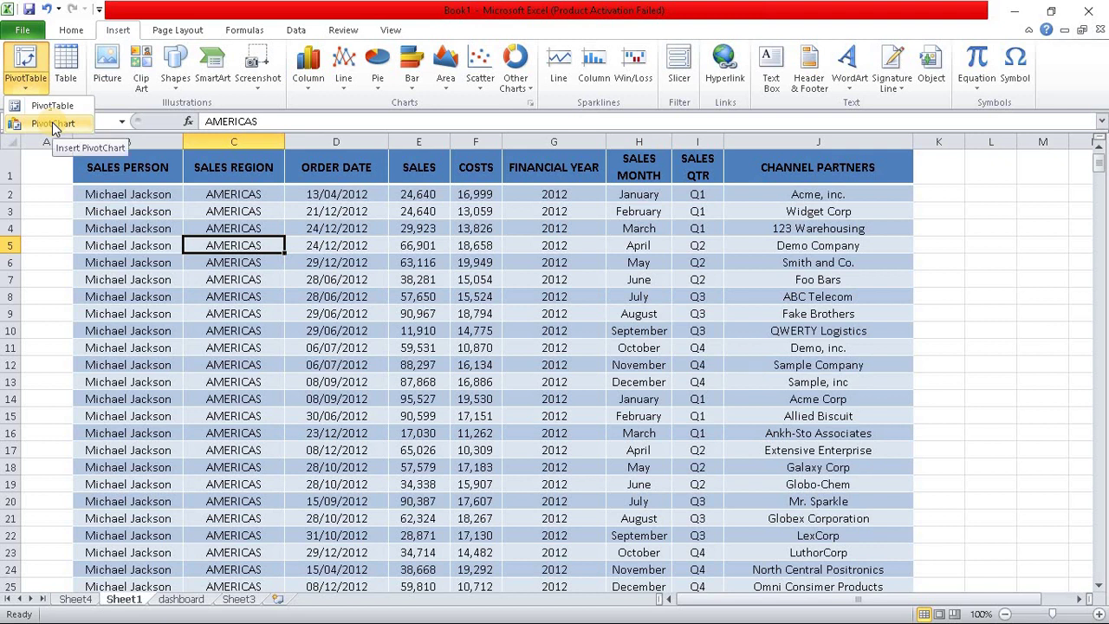
left_click(53, 127)
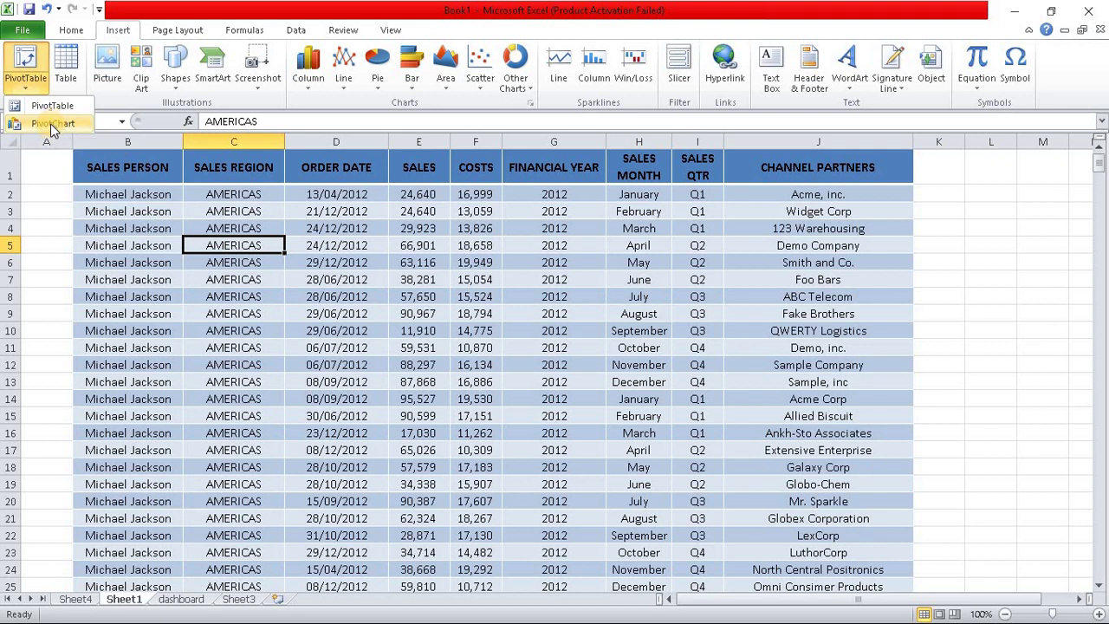
left_click(51, 107)
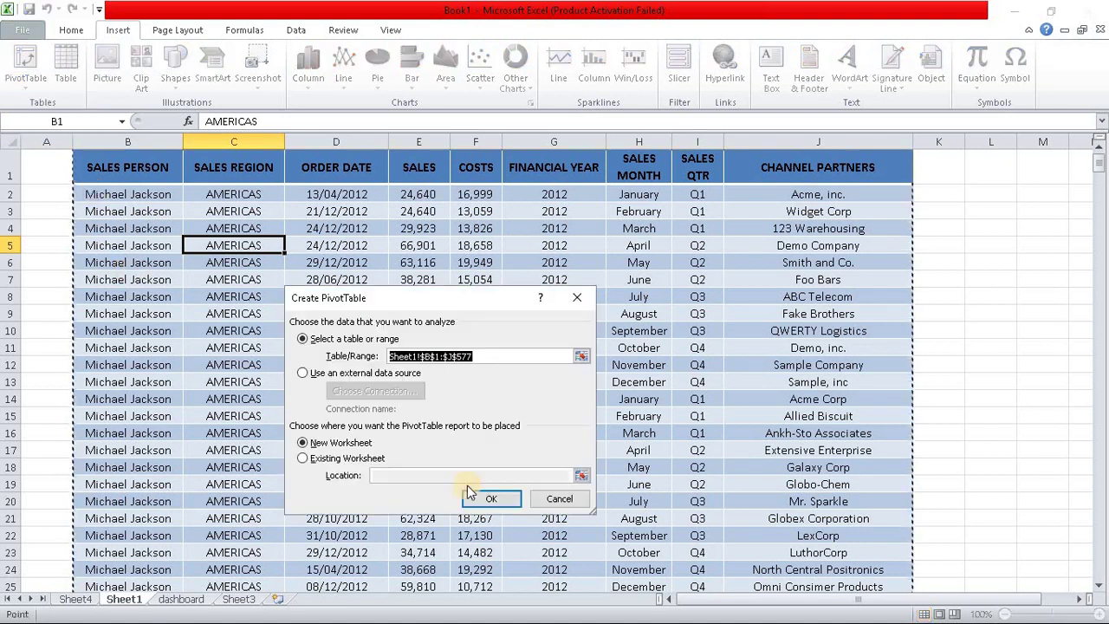
left_click(490, 500)
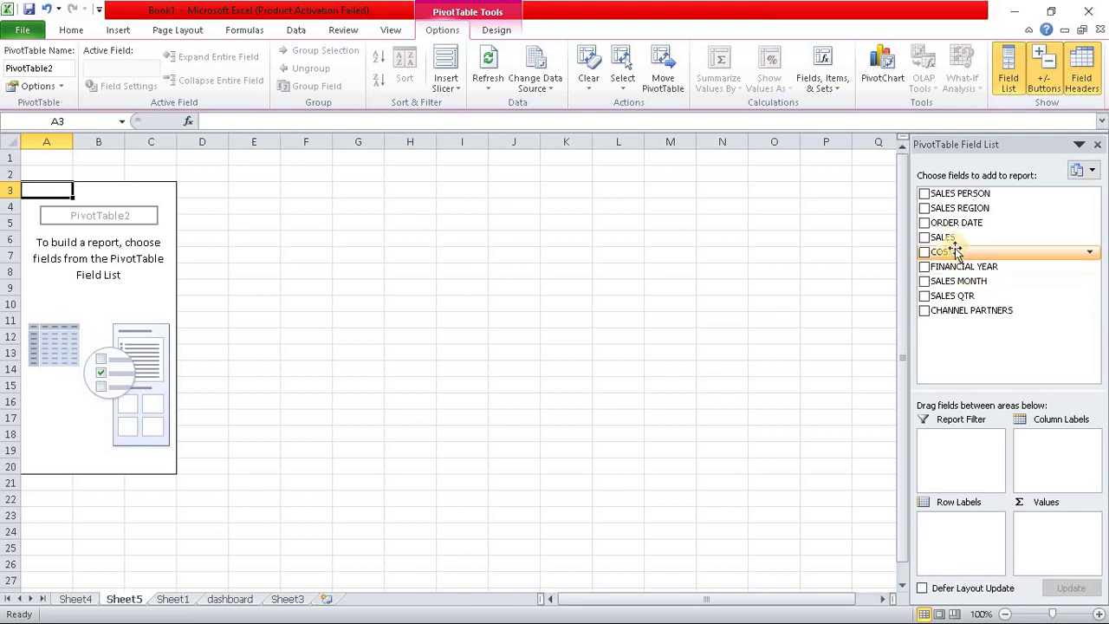
- Add SALES to rows and as Sum of SALES, sorted largest to smallest
left_click_drag(944, 238, 952, 526)
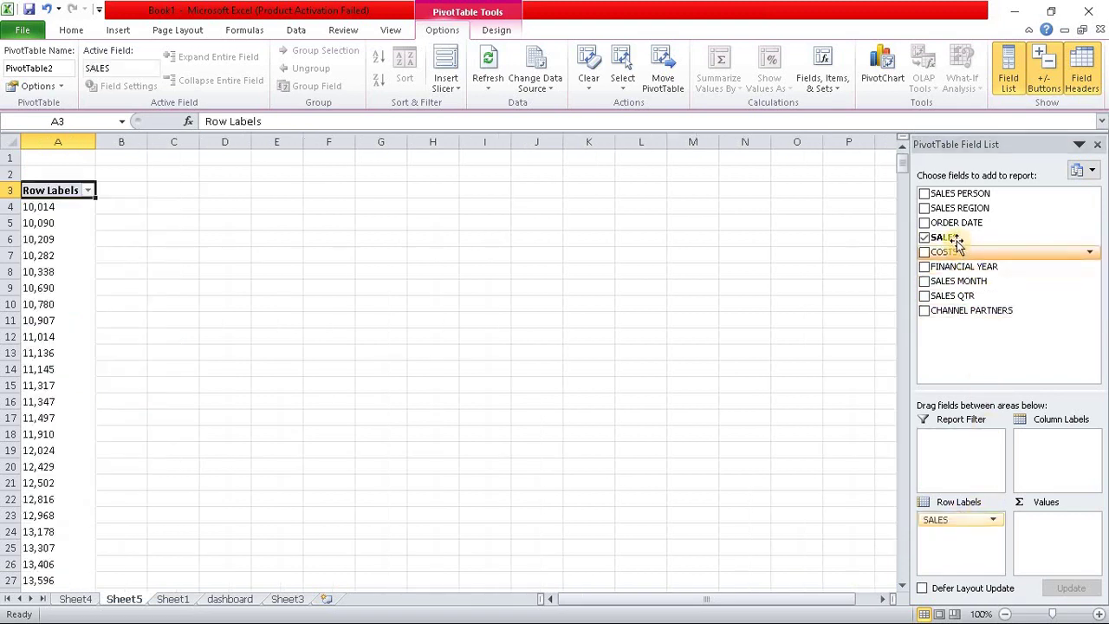
left_click_drag(956, 243, 1044, 527)
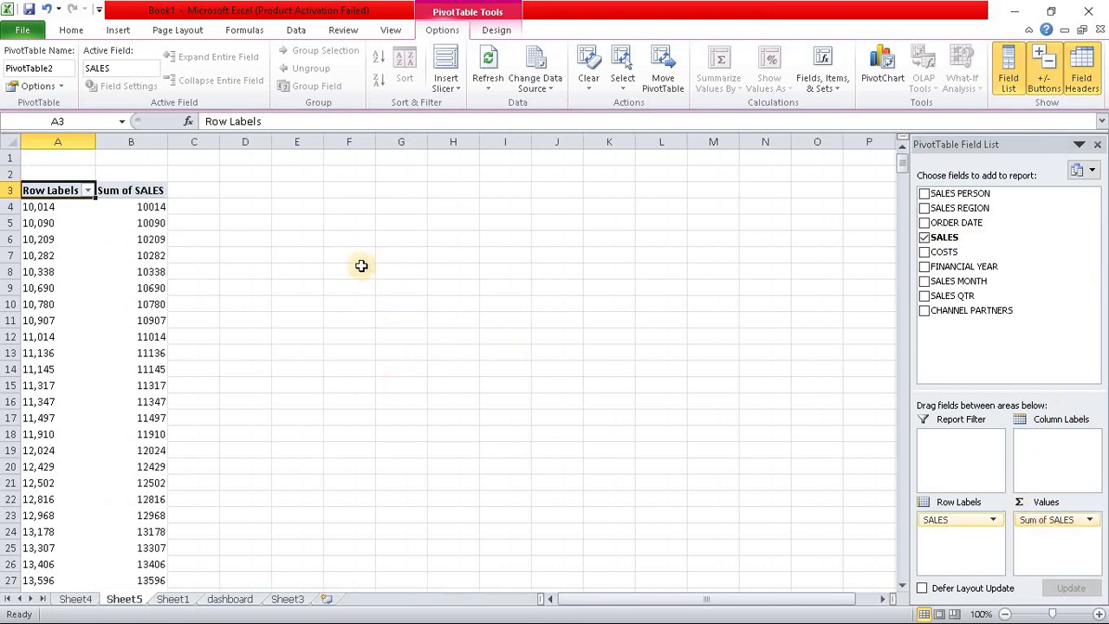
left_click(389, 270)
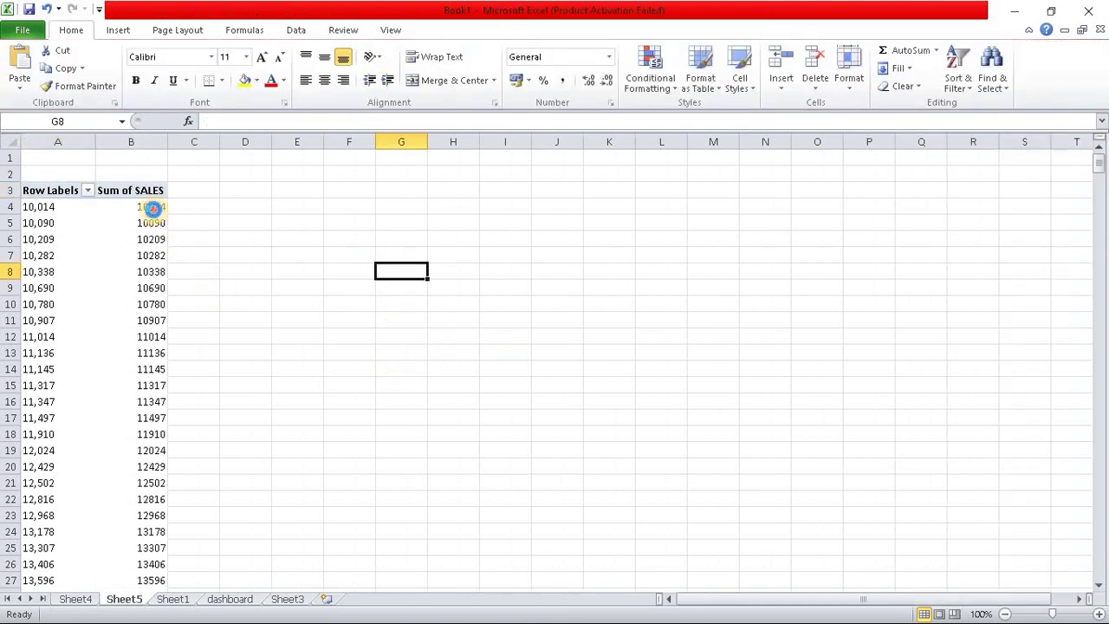
left_click(151, 208)
right_click(156, 212)
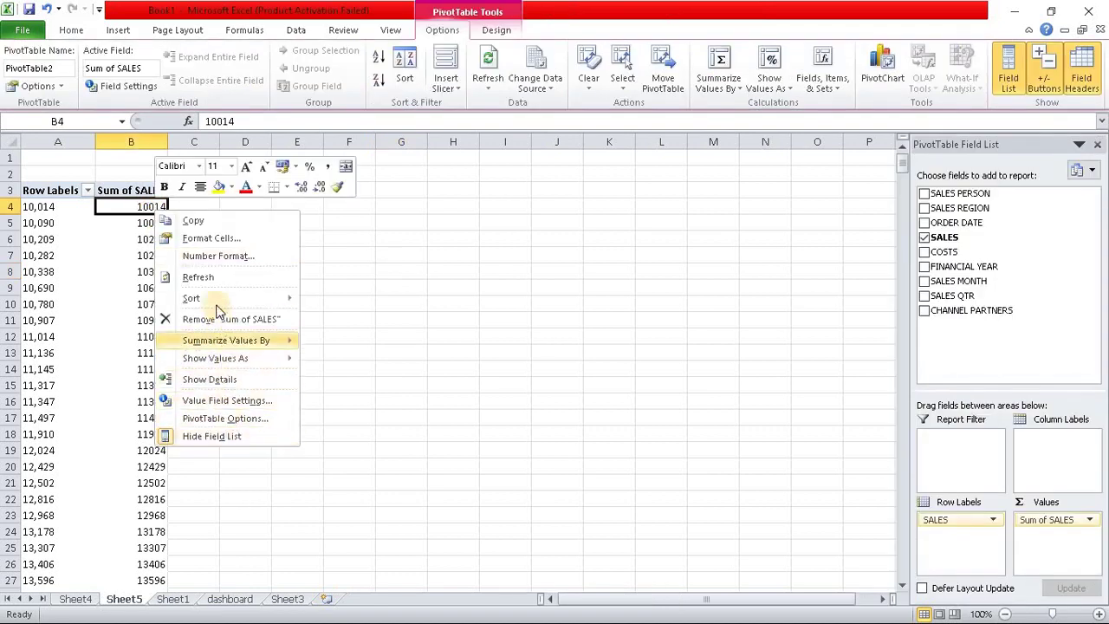
mouse_move(191, 298)
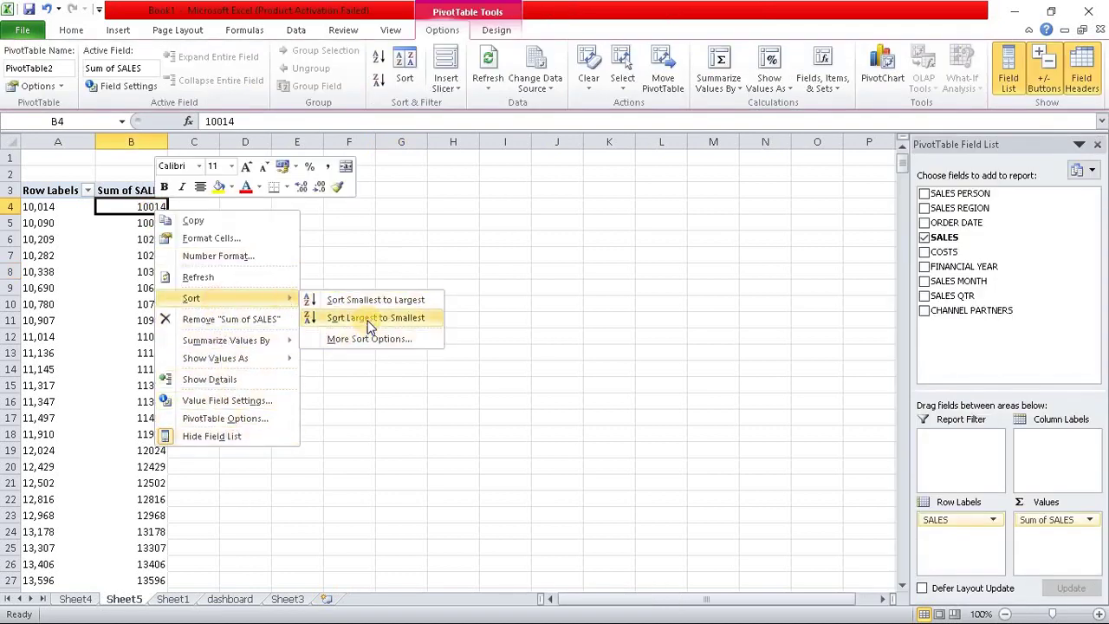
left_click(369, 318)
left_click(347, 301)
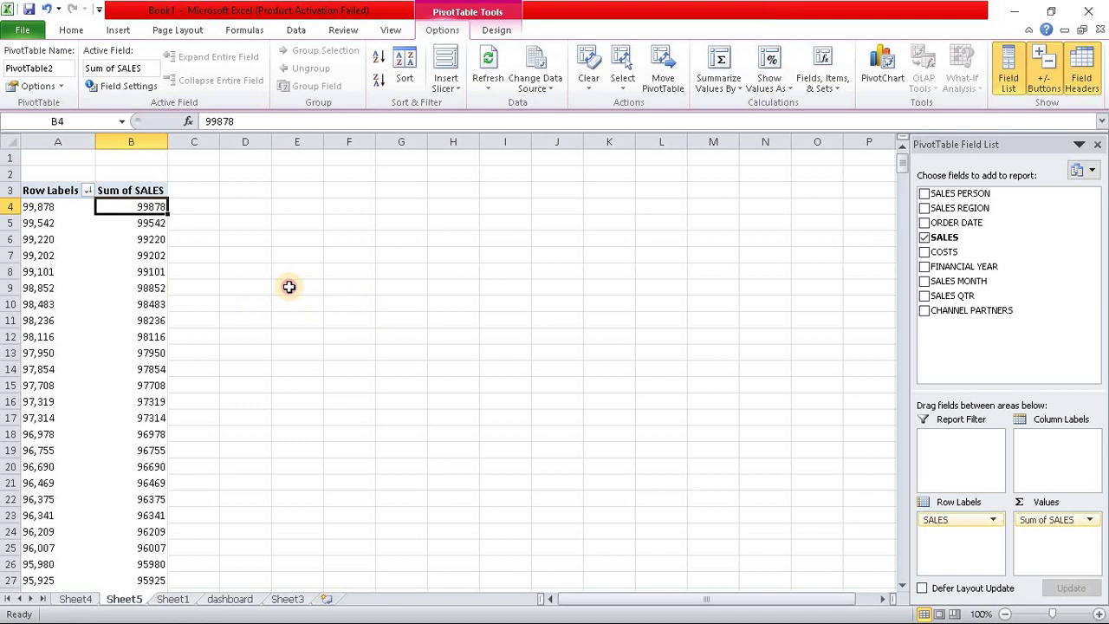
left_click(147, 213)
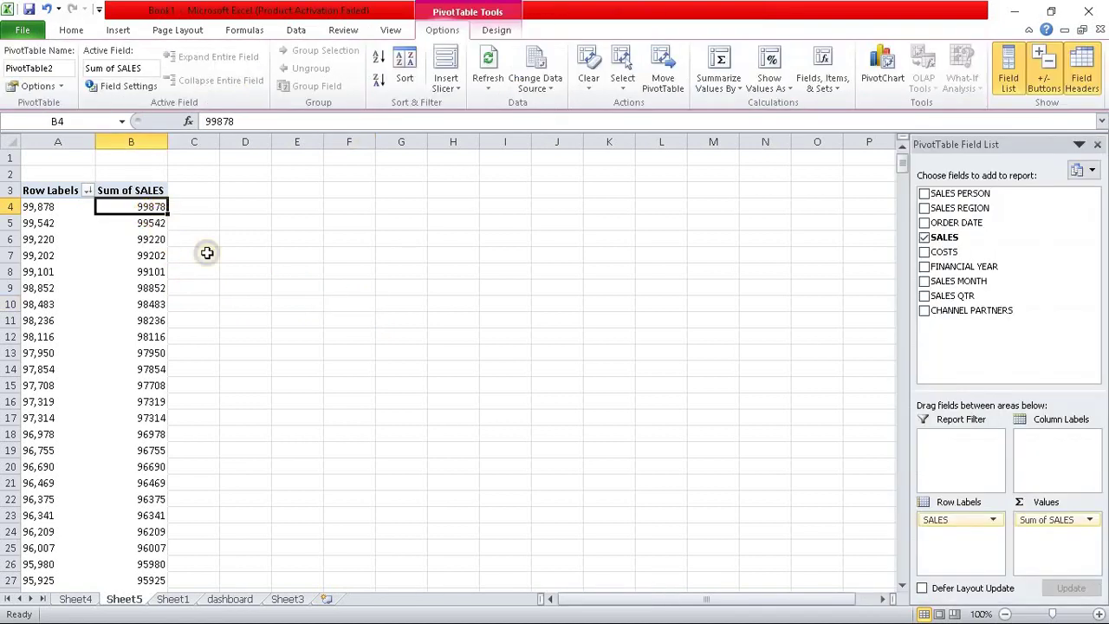
right_click(152, 235)
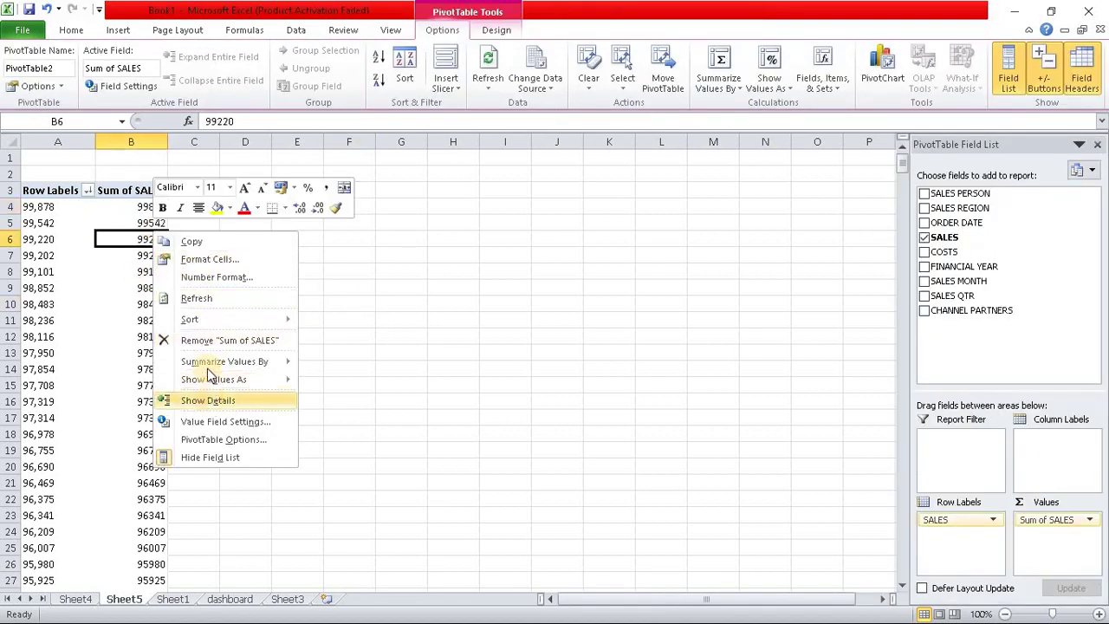
left_click(29, 219)
- Group the SALES row labels by 10000, ending at 100000
left_click(32, 223)
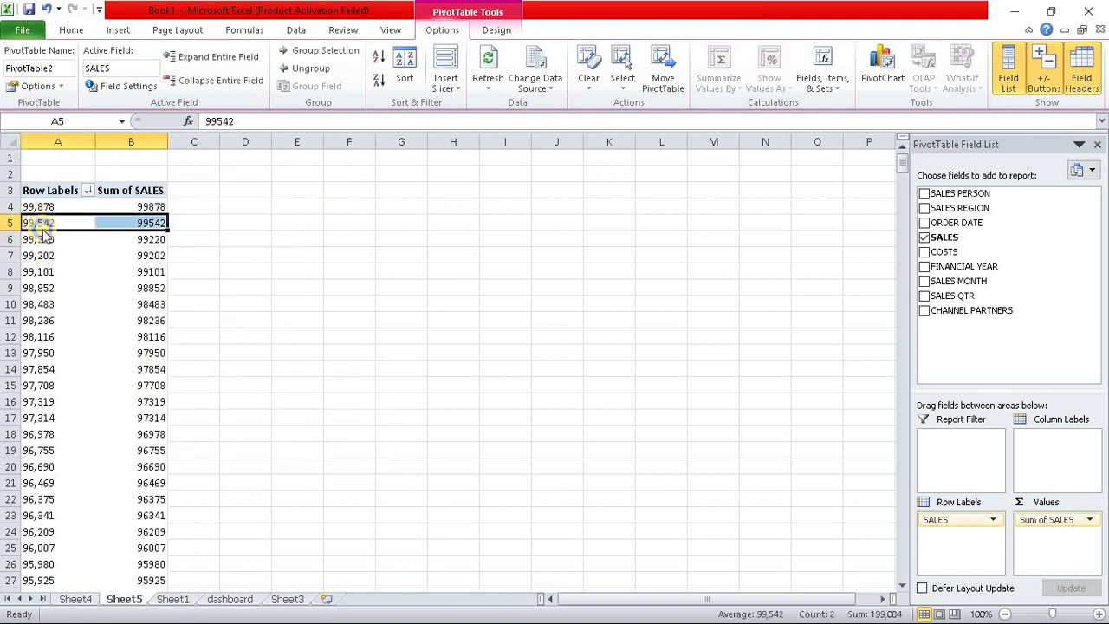
right_click(43, 226)
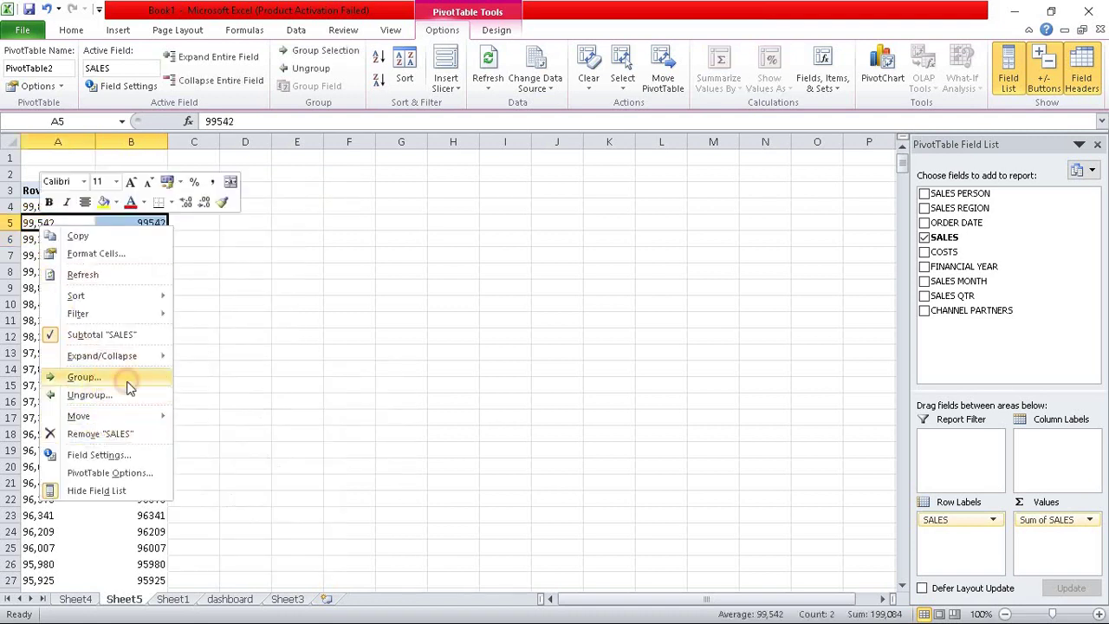
left_click(84, 377)
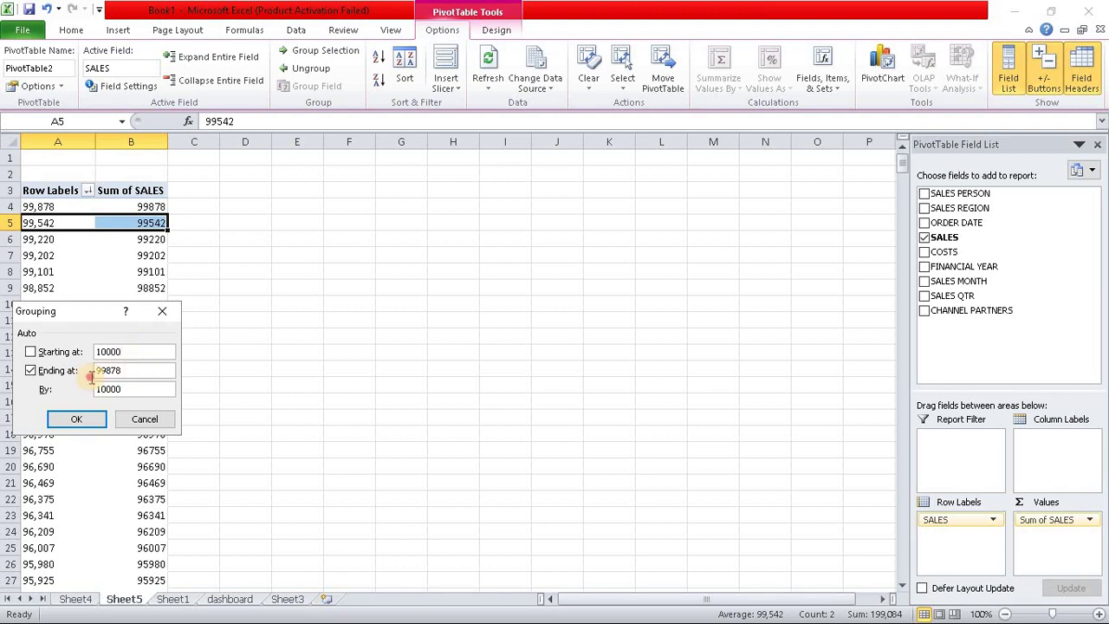
double_click(147, 370)
type("100000")
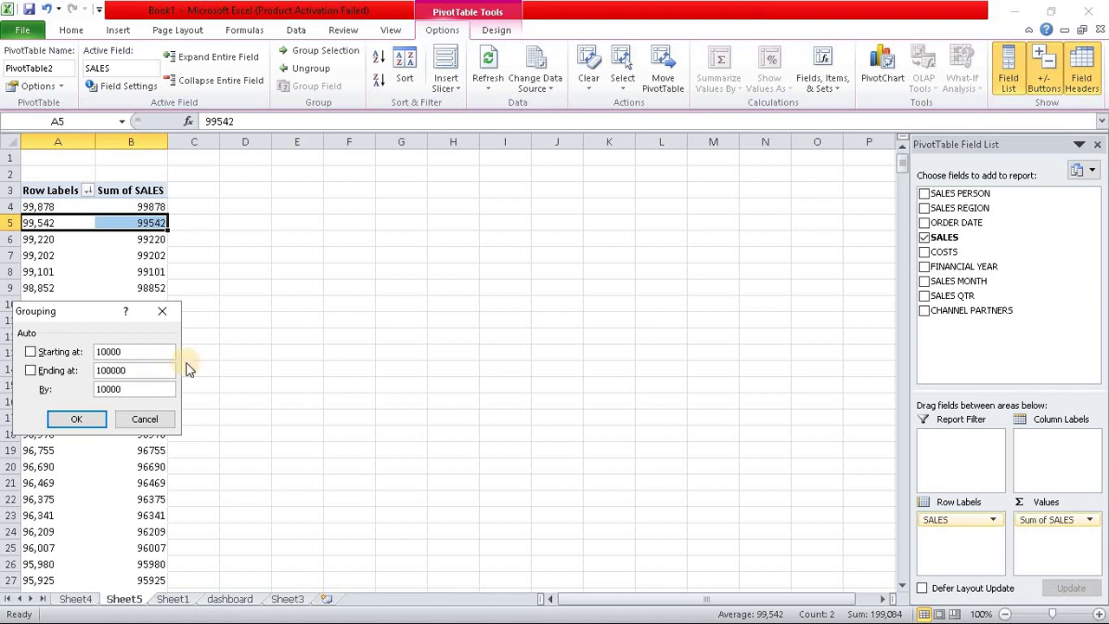
left_click(82, 419)
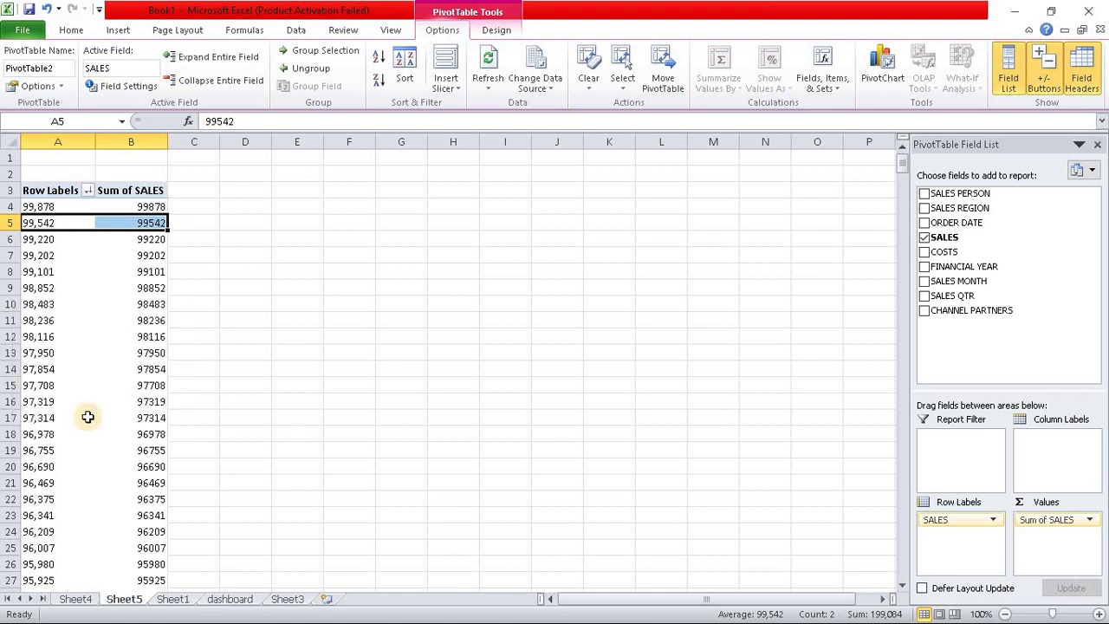
left_click(349, 350)
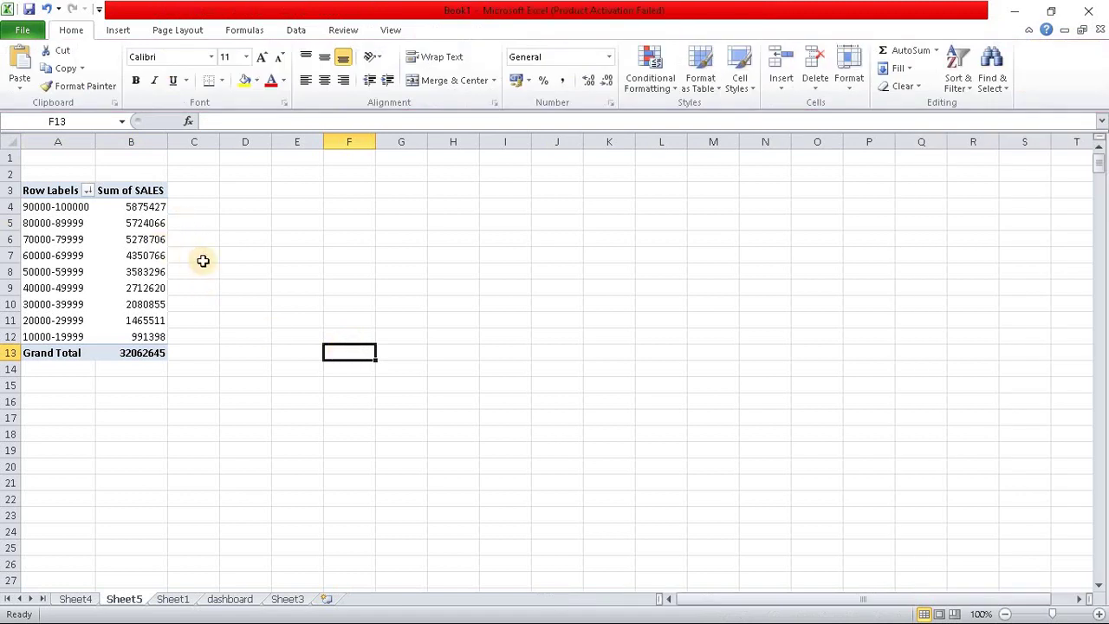
left_click(141, 288)
- Insert a clustered column PivotChart and hide all its field buttons
left_click(879, 77)
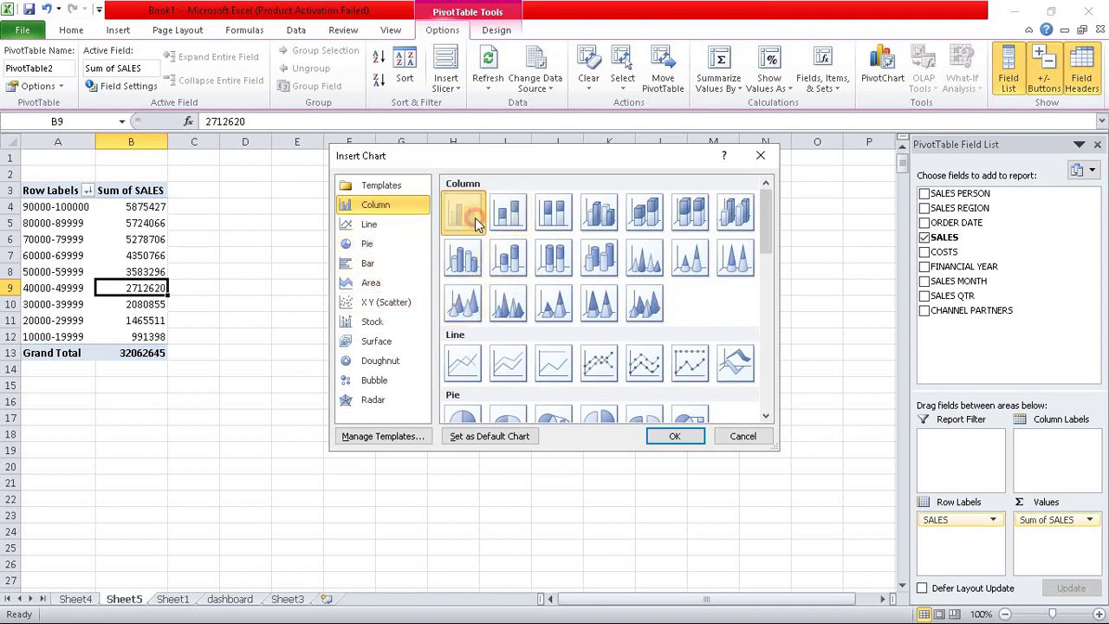
left_click(675, 435)
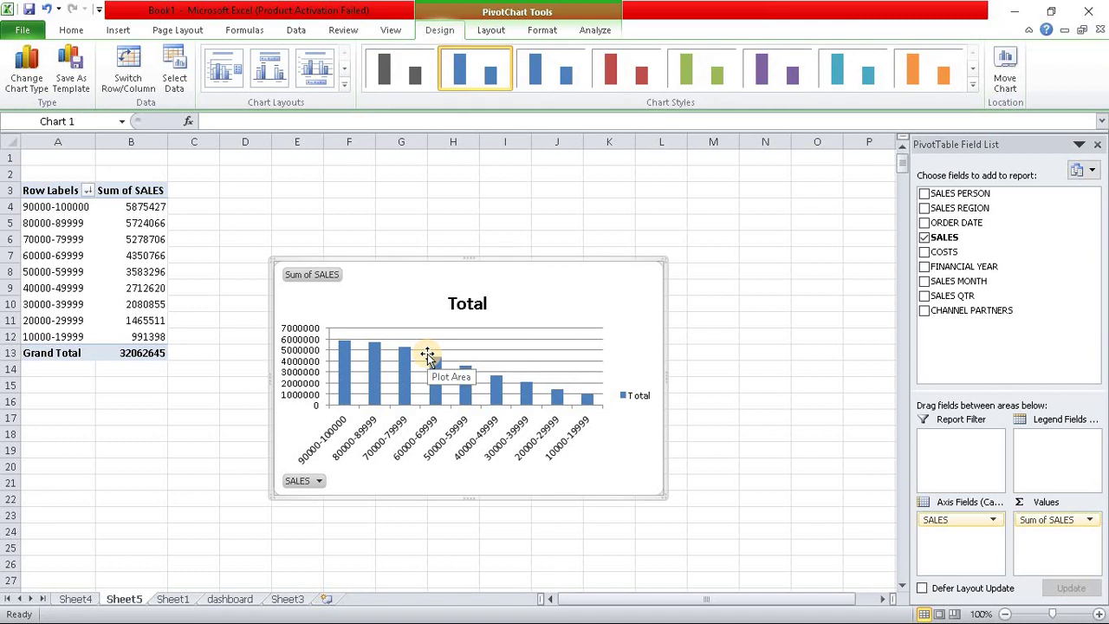
right_click(322, 280)
left_click(392, 457)
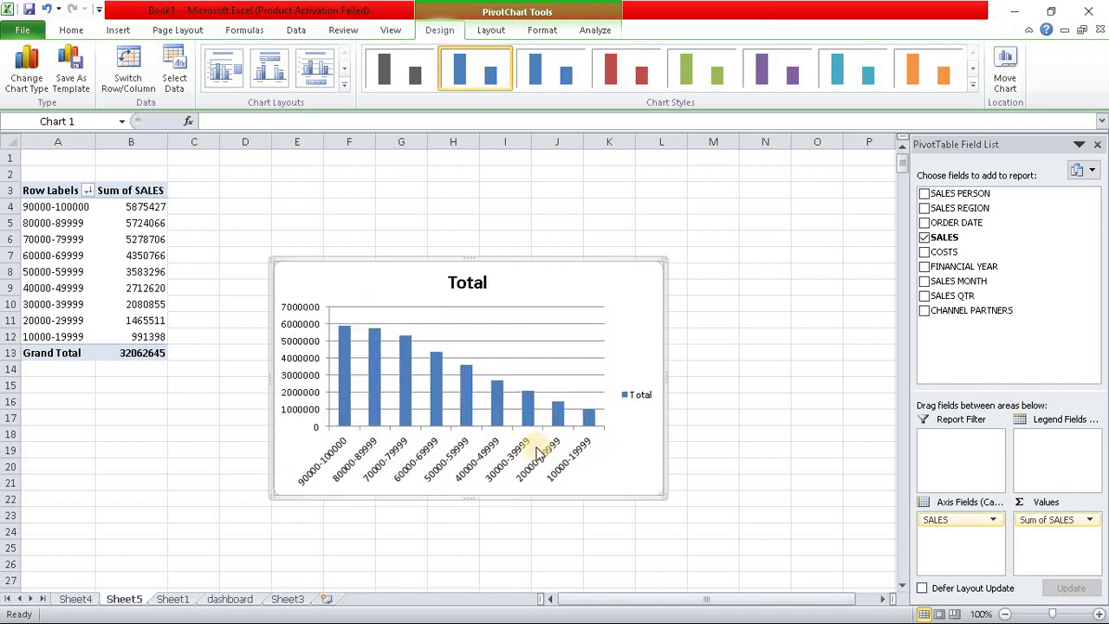
- Delete the chart's gridlines and Total legend, then widen it to the right
left_click(305, 346)
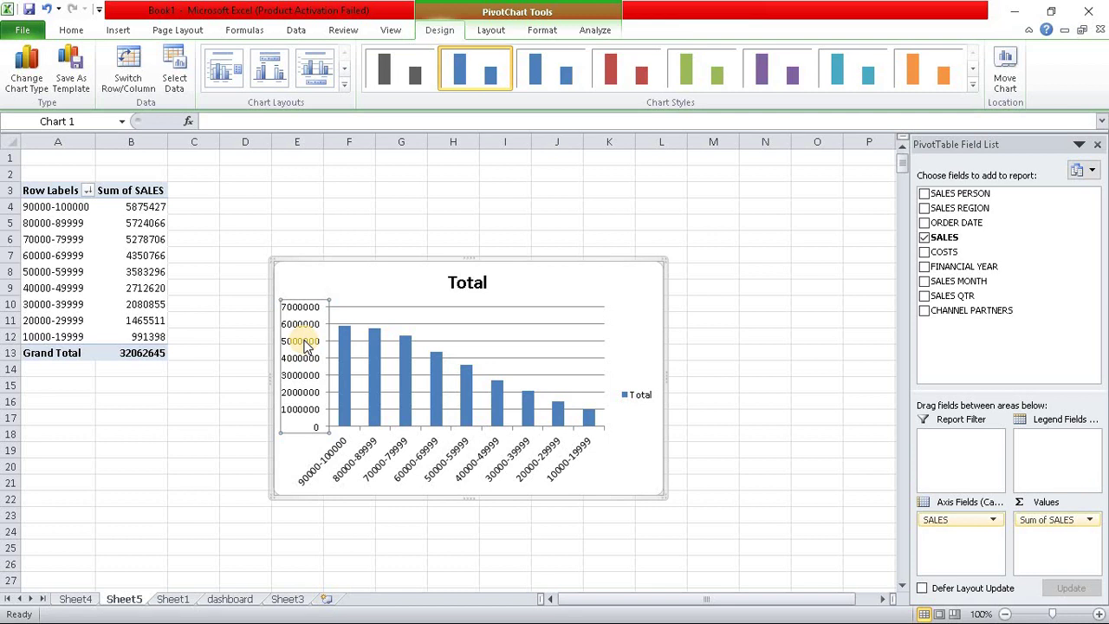
left_click(526, 308)
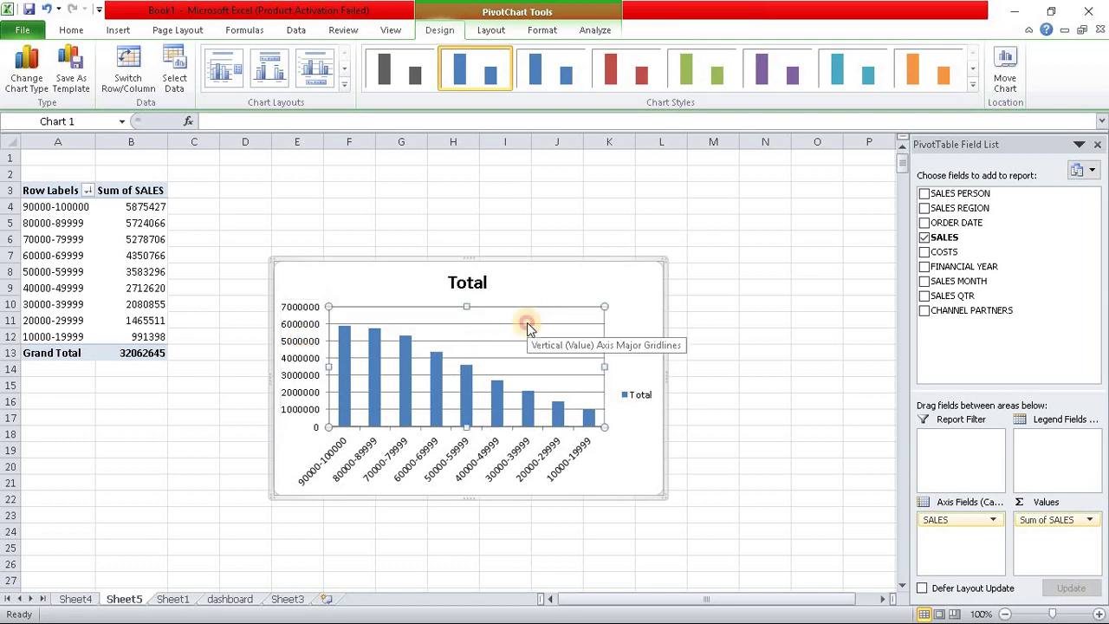
left_click(526, 324)
key("Delete")
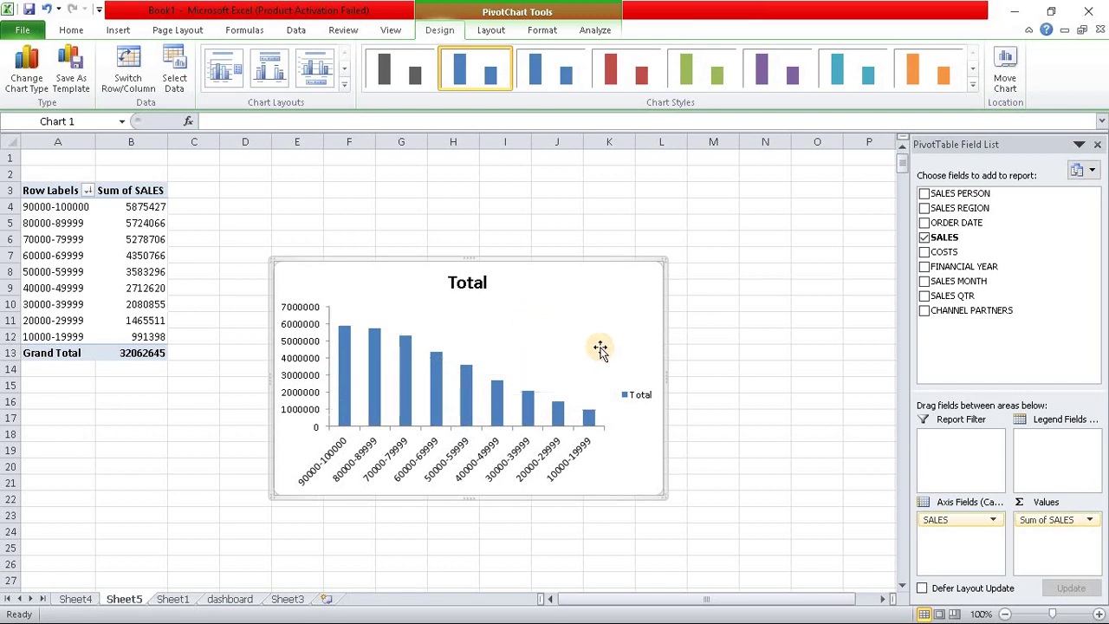
left_click(642, 396)
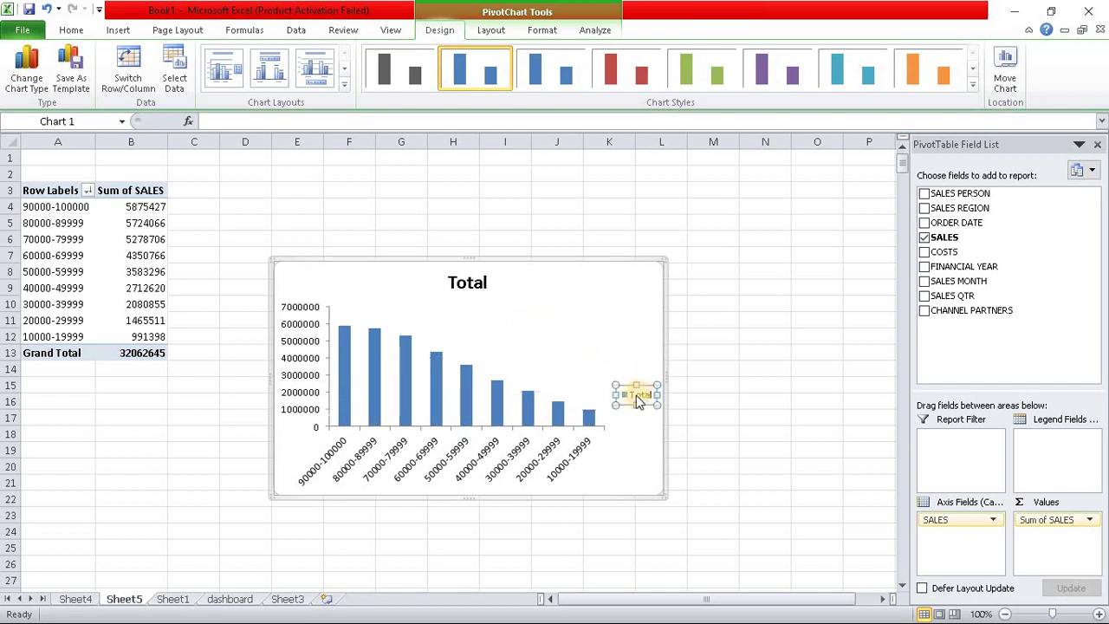
key("Delete")
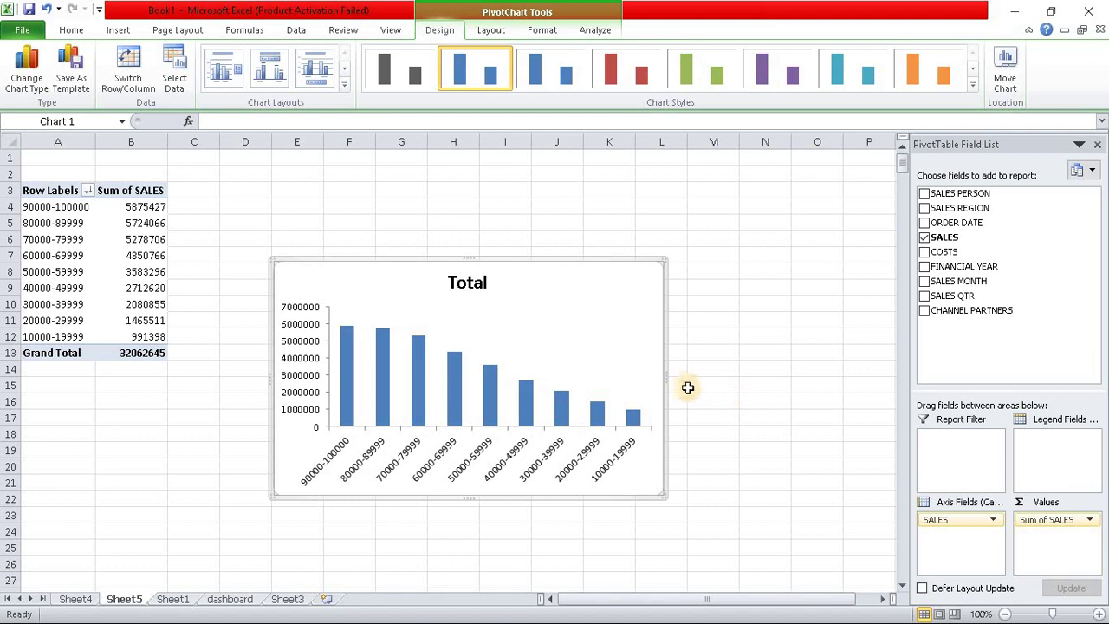
left_click_drag(662, 375, 799, 374)
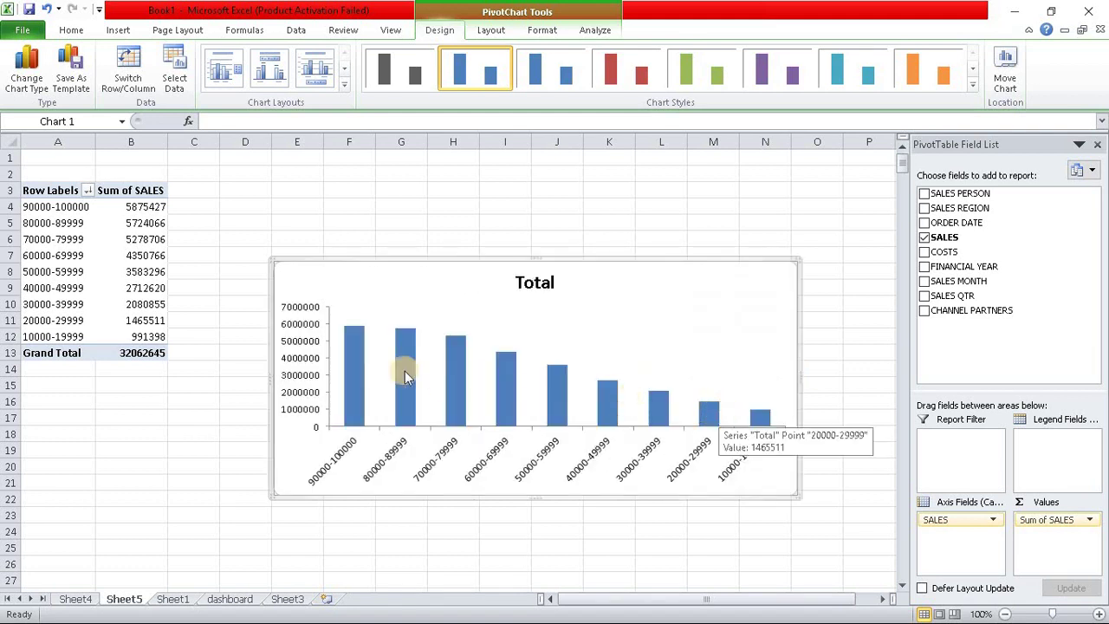
- Format the vertical axis so the horizontal axis crosses at axis value 0.0
left_click(294, 344)
right_click(294, 343)
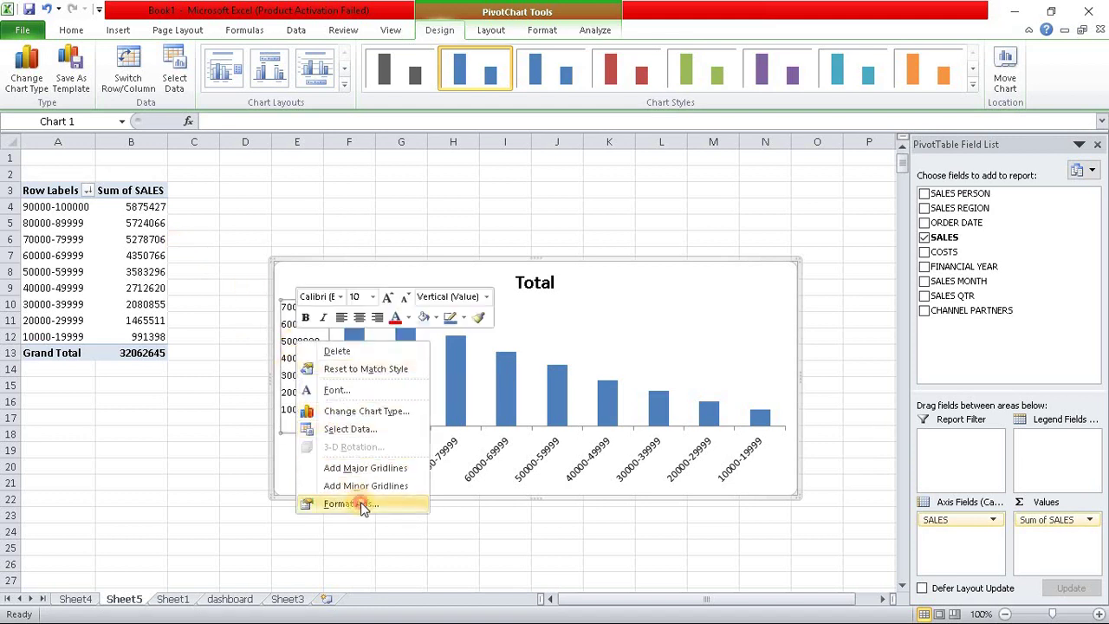
left_click(354, 502)
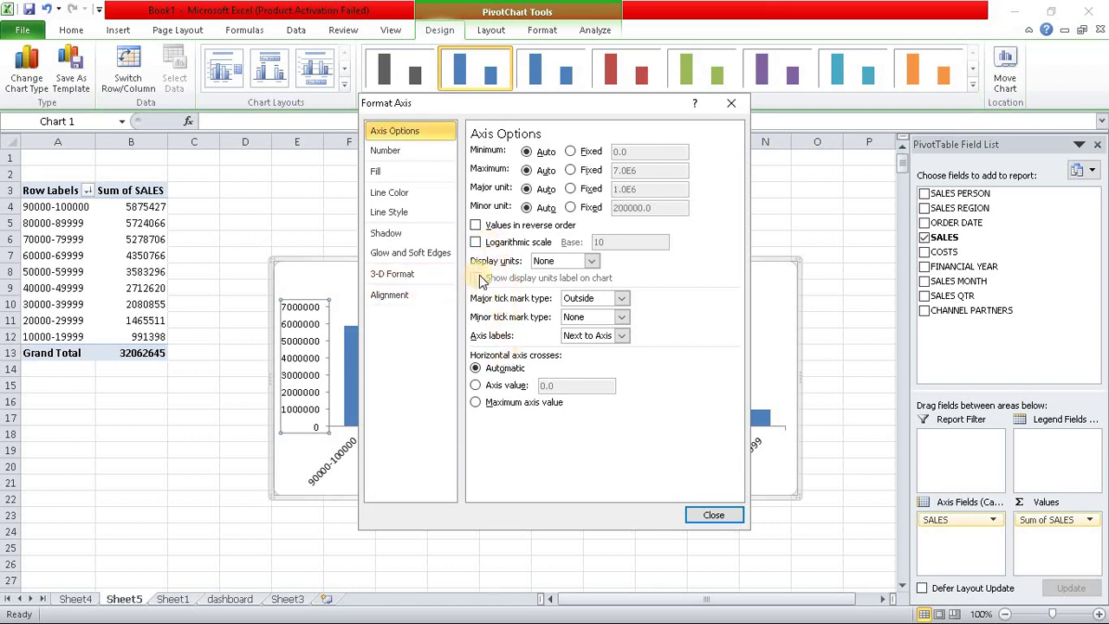
left_click(475, 386)
left_click(715, 517)
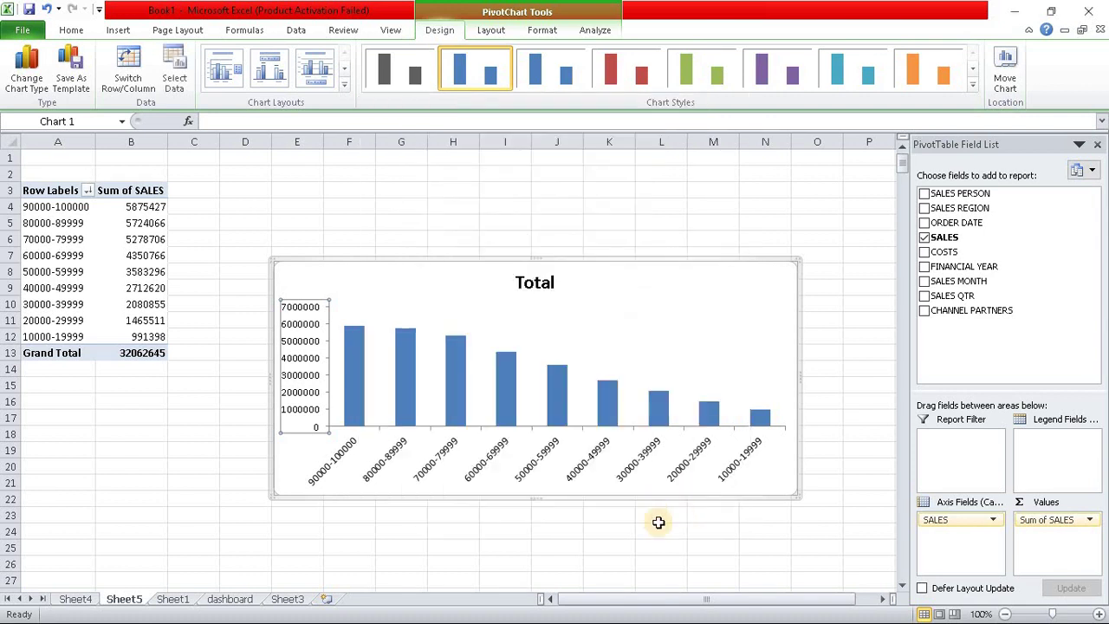
left_click(655, 537)
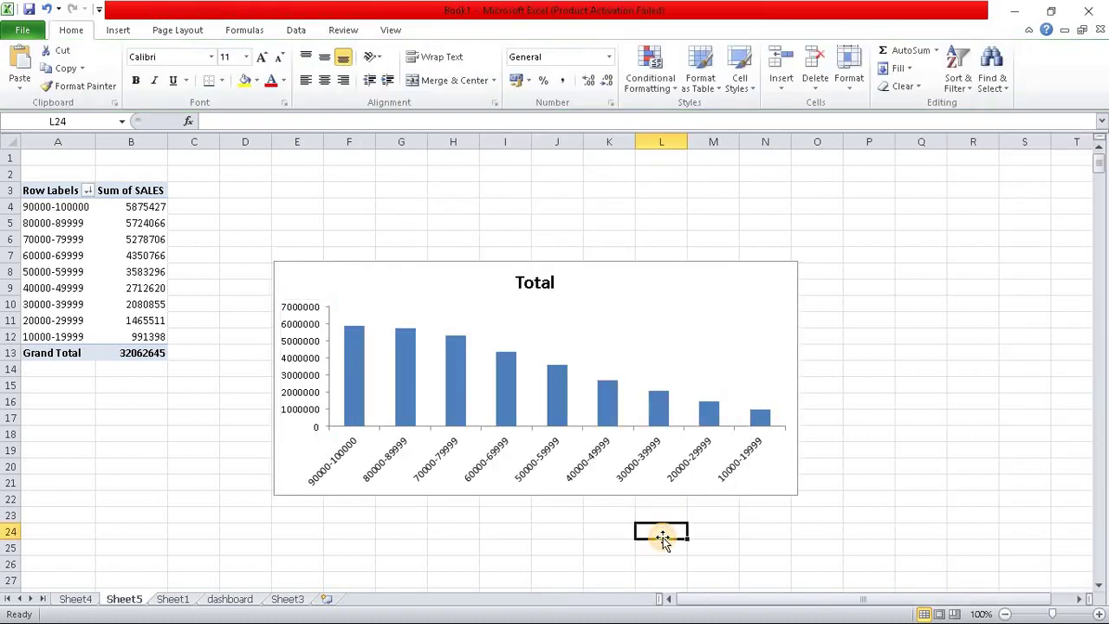
left_click(912, 399)
- Browse the other chart types in the Insert gallery without applying one
left_click(681, 299)
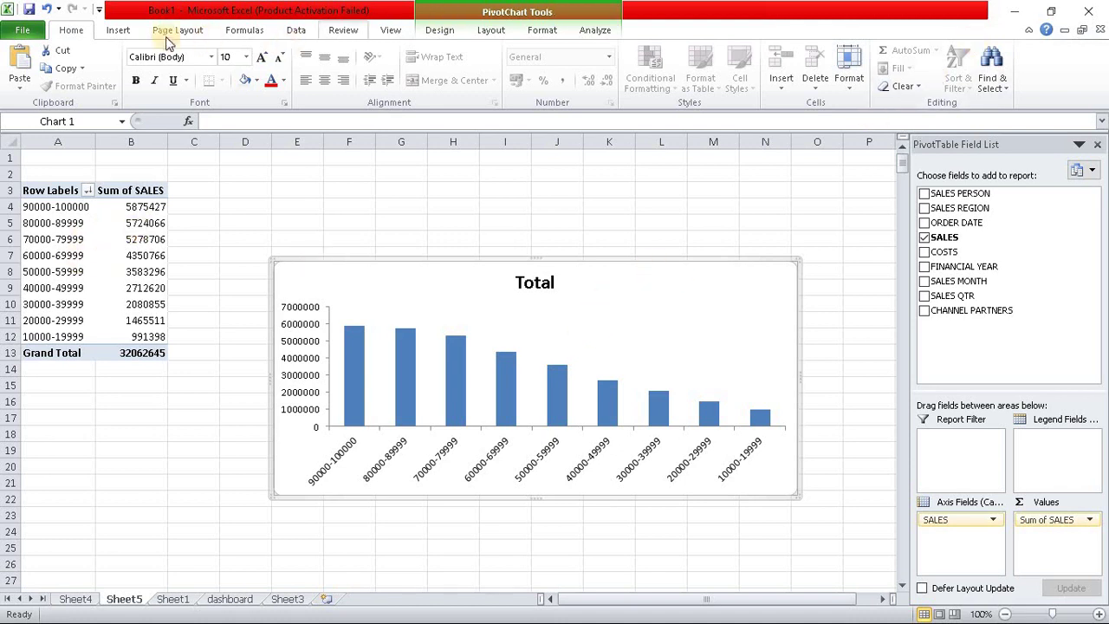
left_click(117, 30)
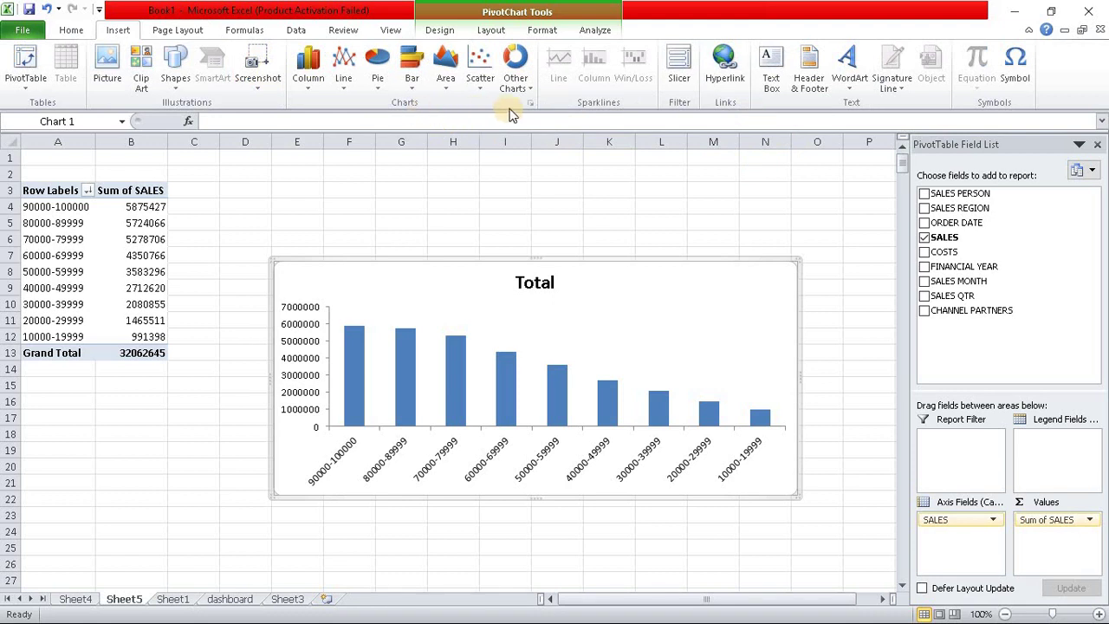
left_click(519, 87)
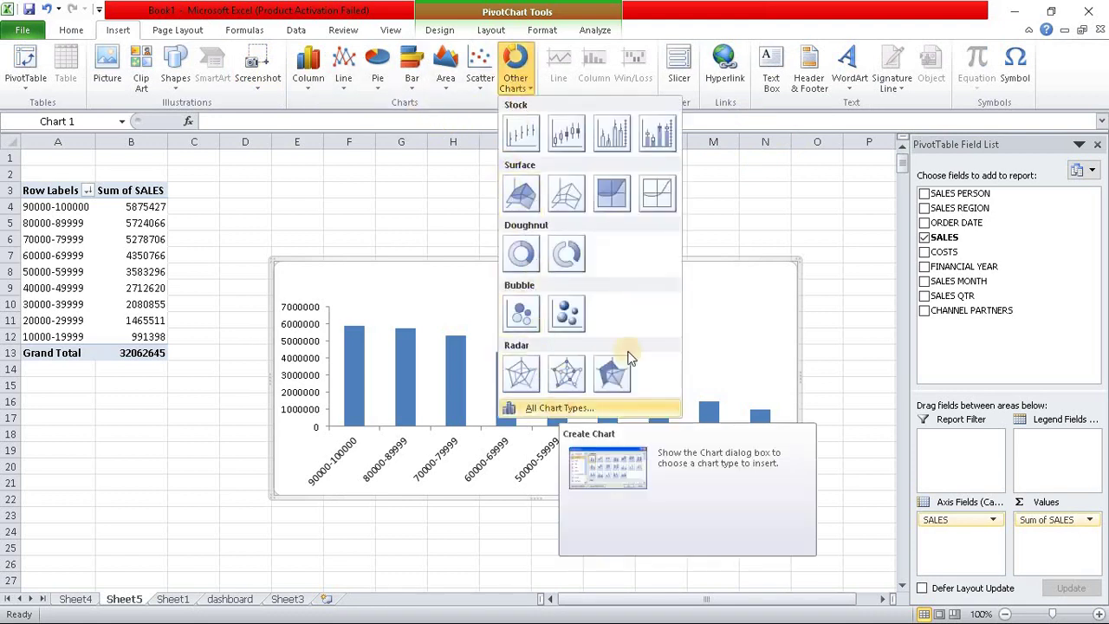
key("Escape")
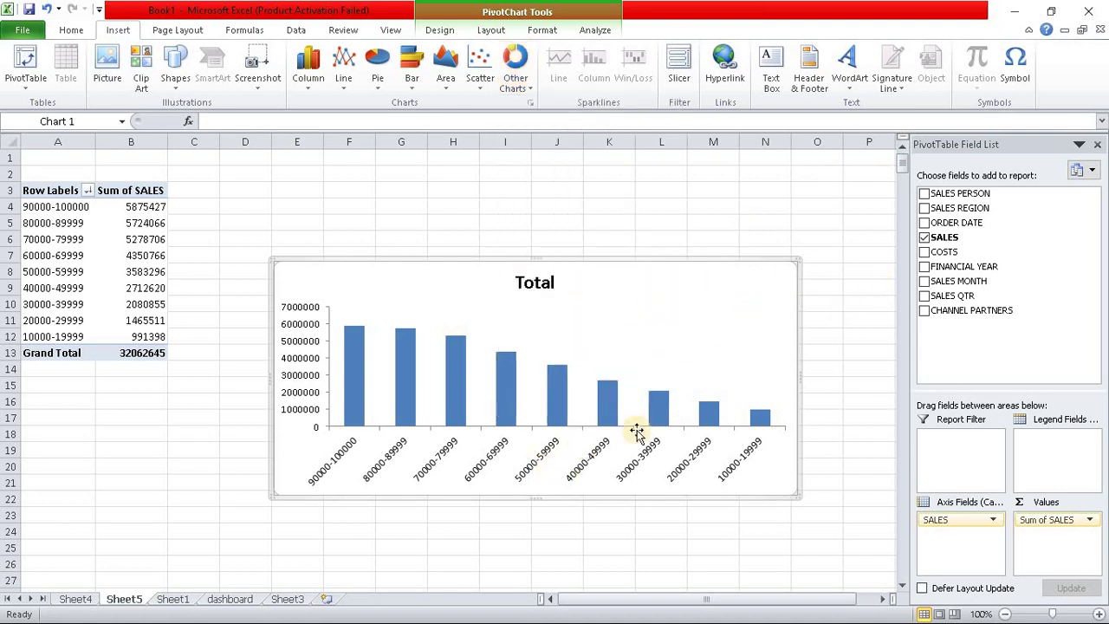
- Set the horizontal category axis to show categories in reverse order
left_click(761, 417)
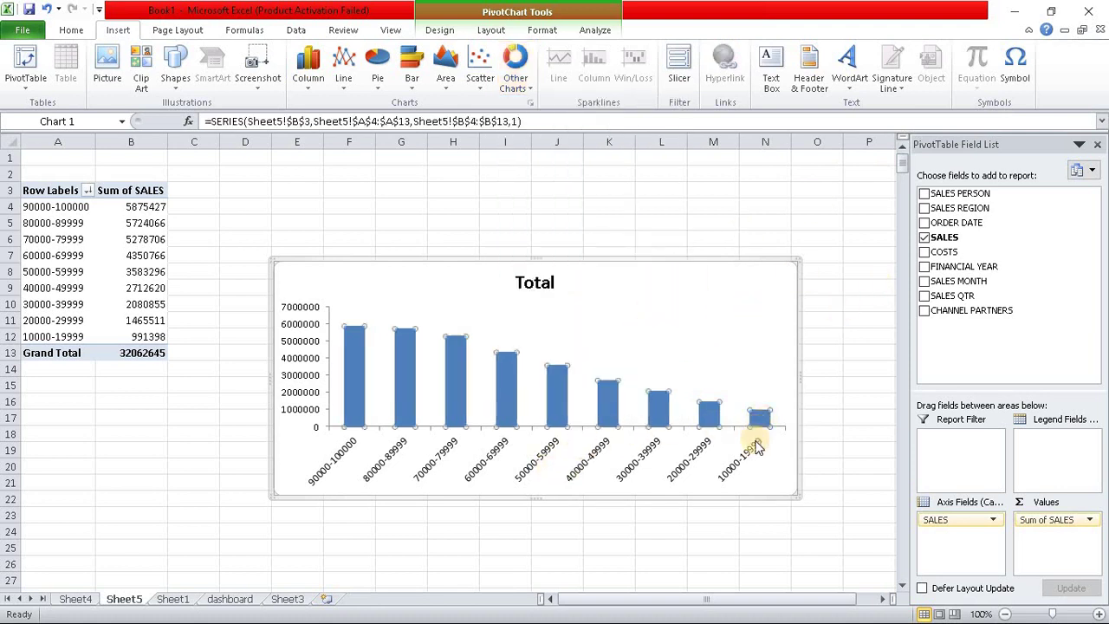
left_click(752, 444)
right_click(752, 444)
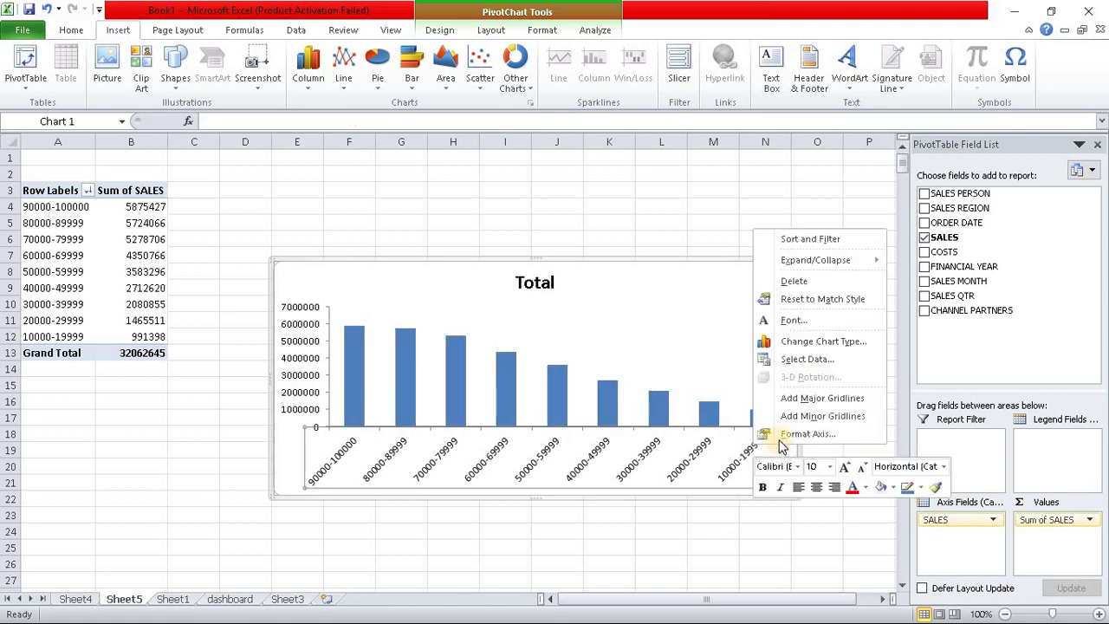
left_click(784, 431)
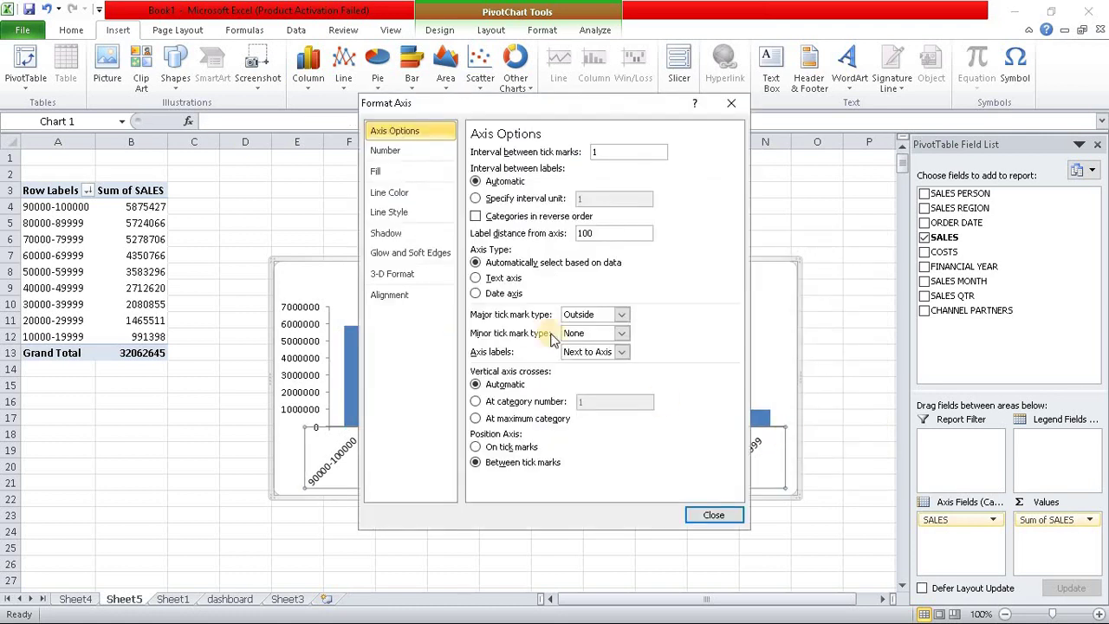
left_click(475, 217)
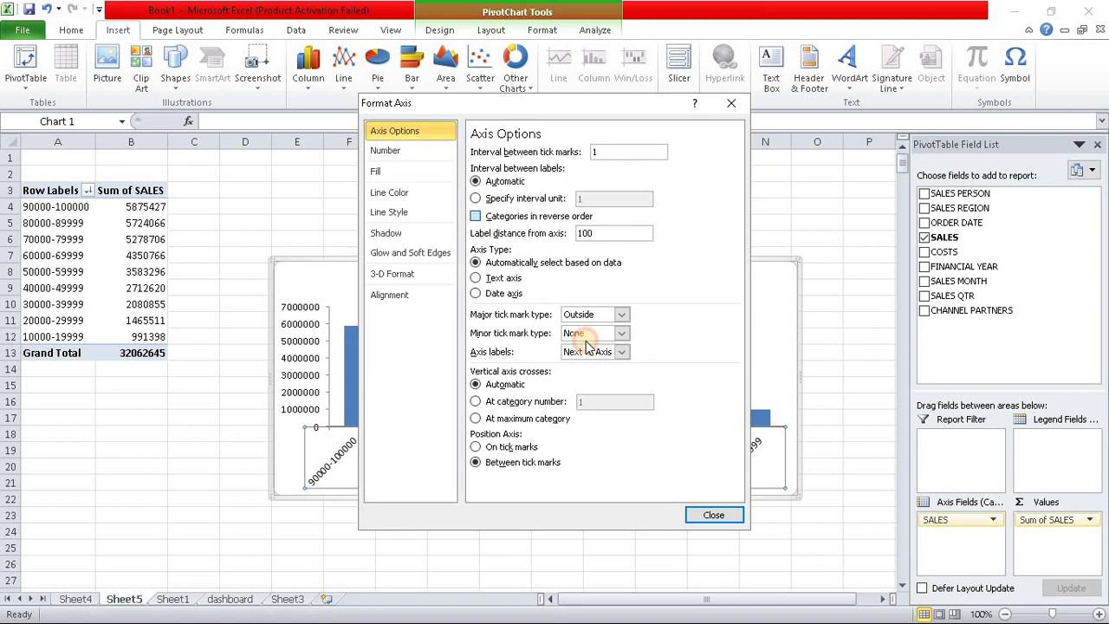
left_click(713, 514)
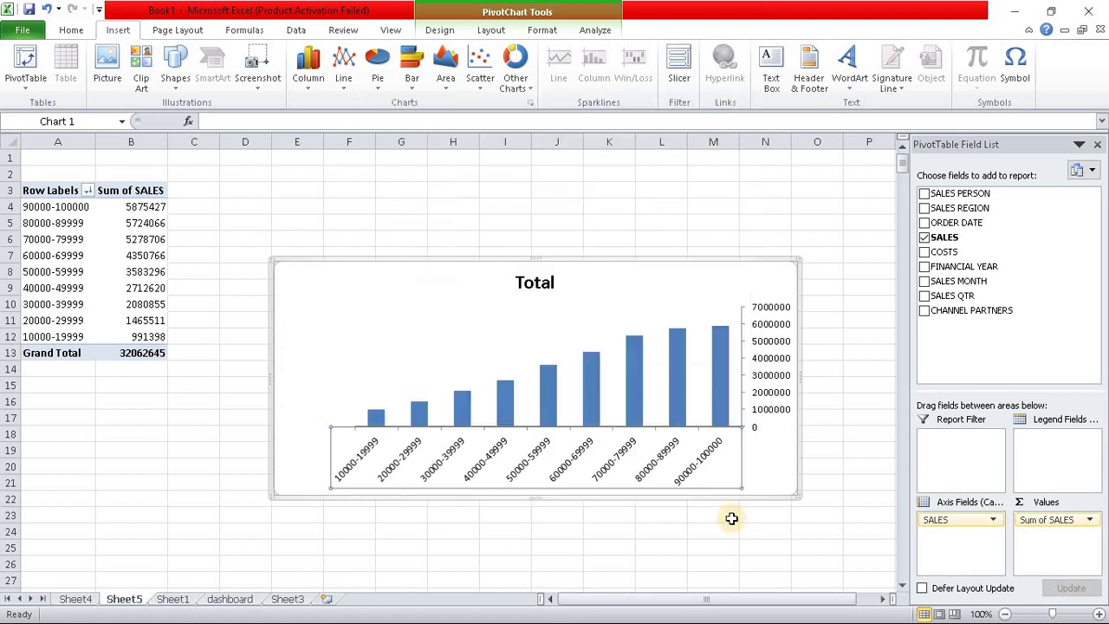
left_click(794, 541)
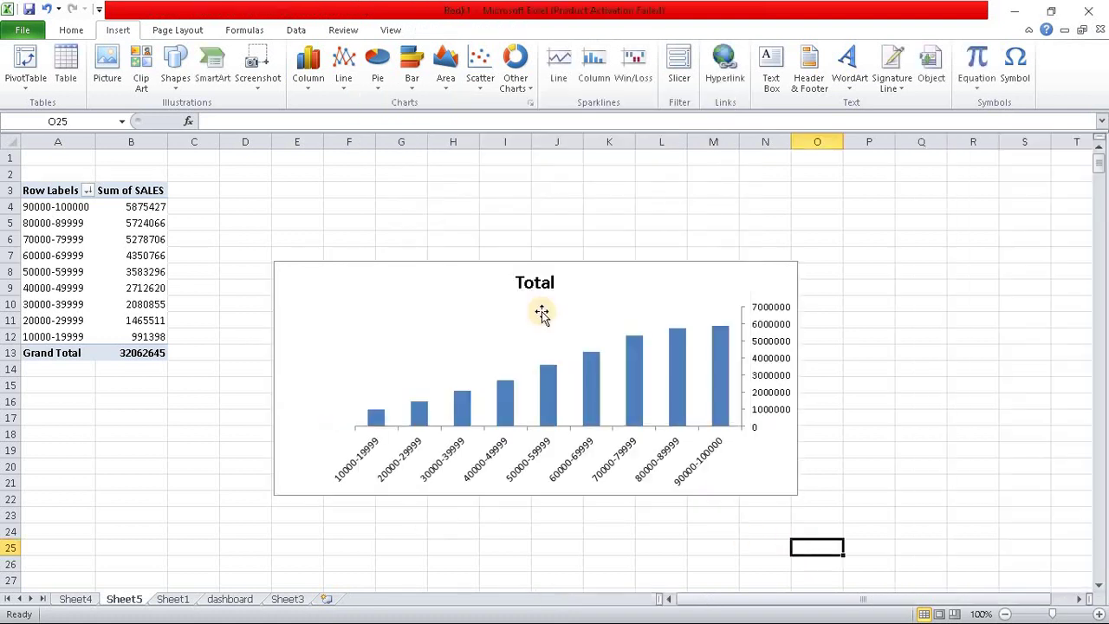
- Widen the Total chart further and reduce the series gap width to 16%
left_click(790, 392)
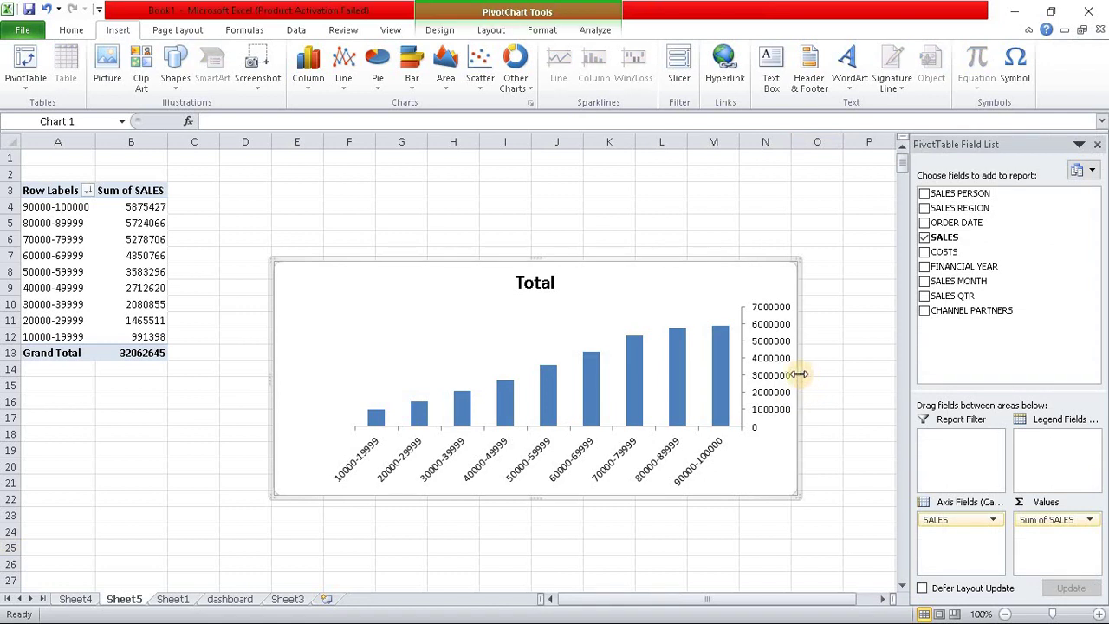
left_click_drag(797, 373, 878, 370)
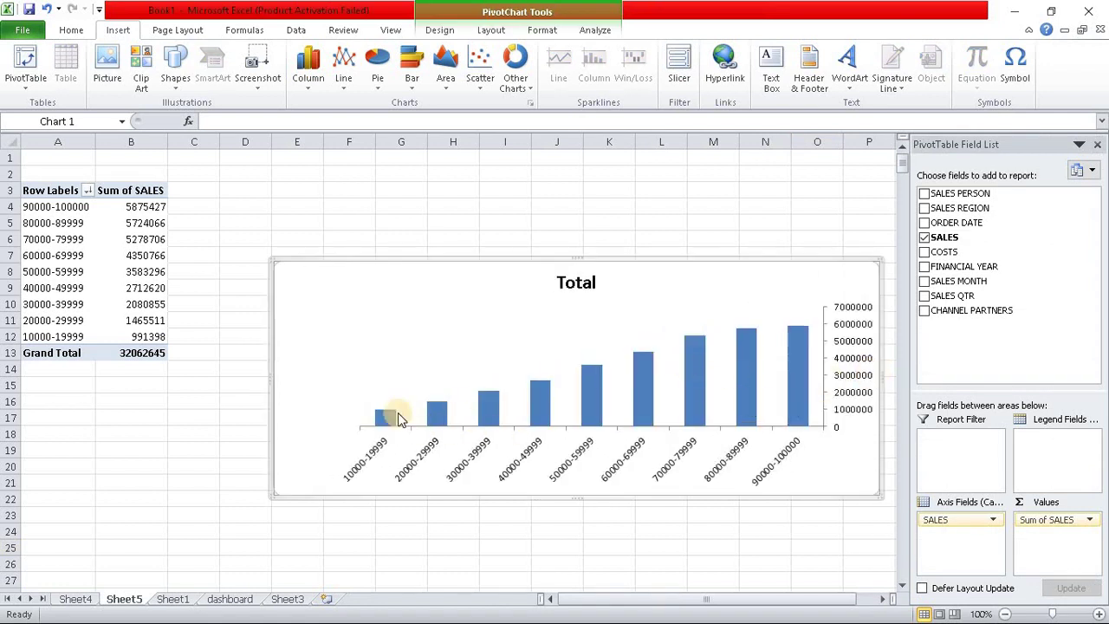
left_click(488, 407)
right_click(489, 408)
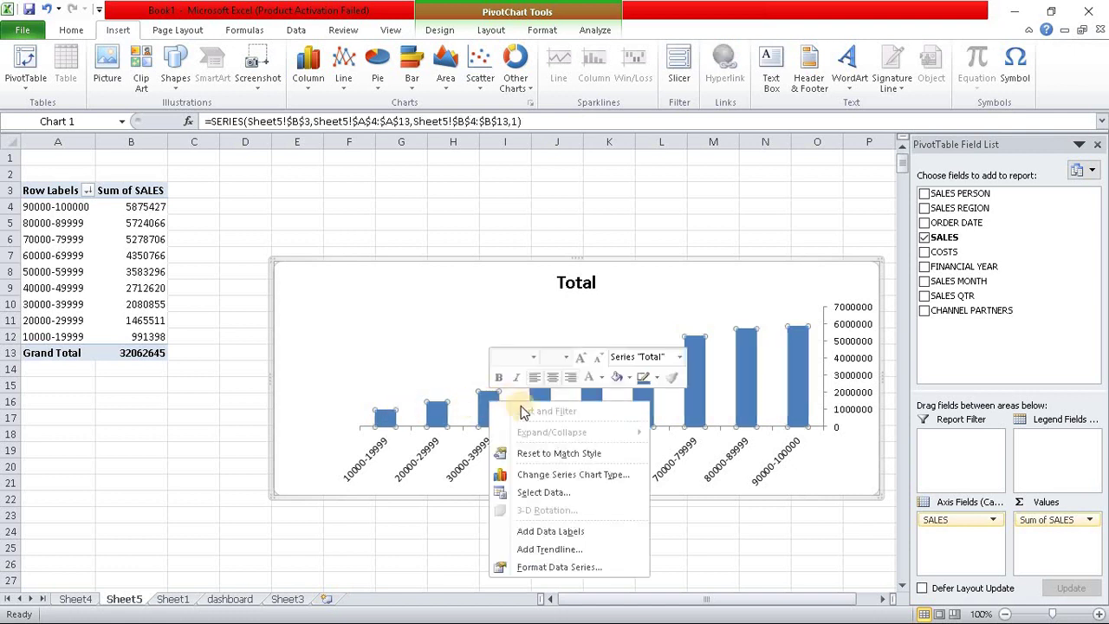
left_click(544, 567)
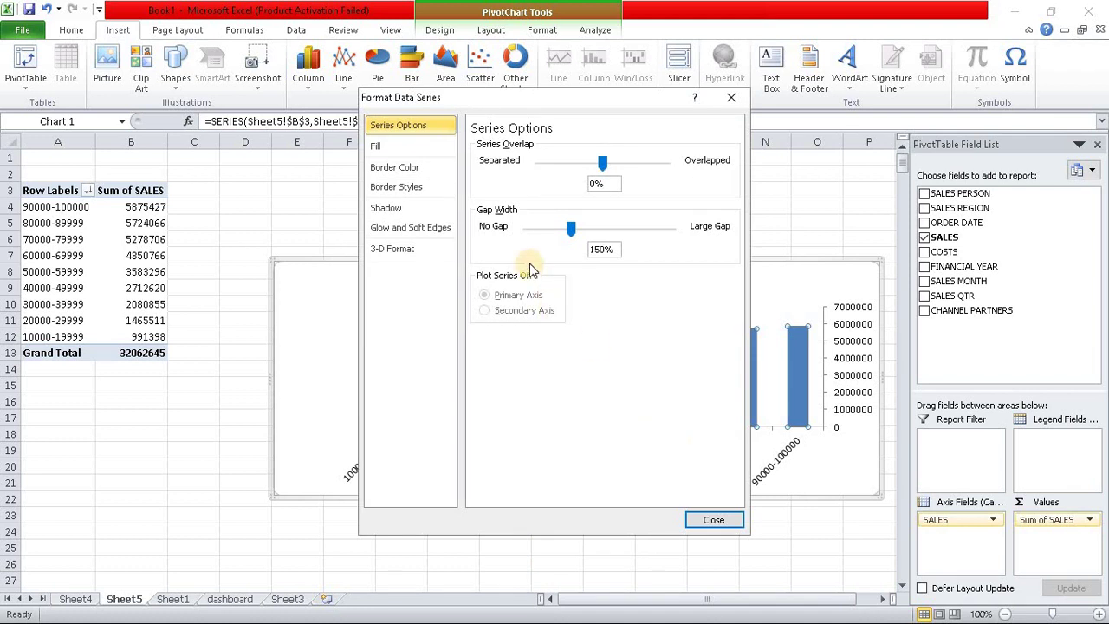
left_click_drag(561, 232, 534, 232)
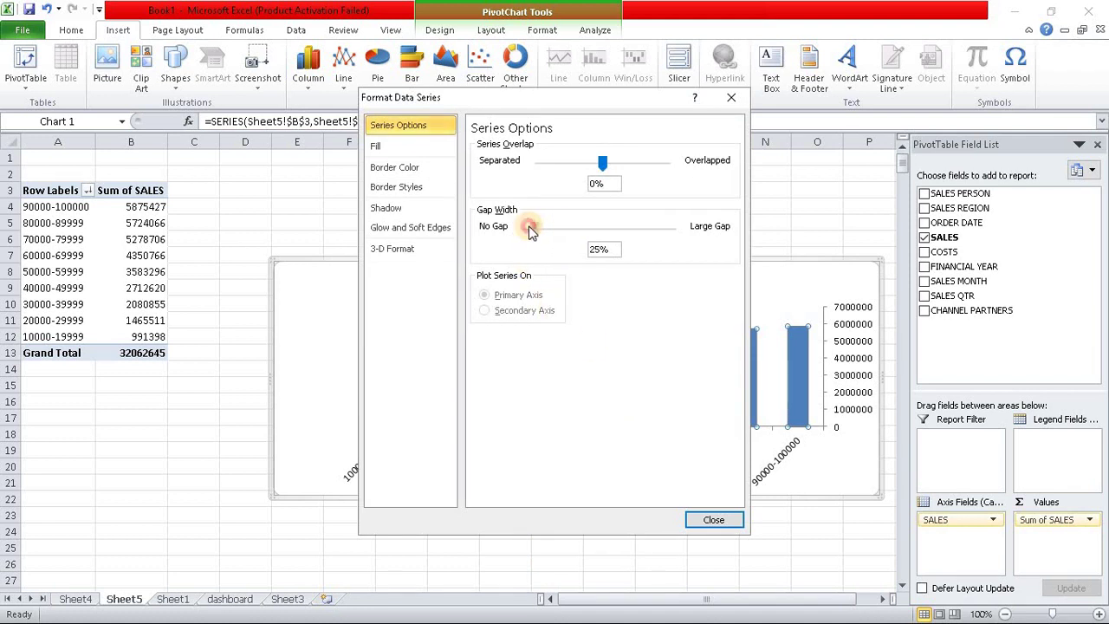
left_click(712, 521)
- Add data labels positioned at Inside Base on each column, then select the chart title
right_click(598, 399)
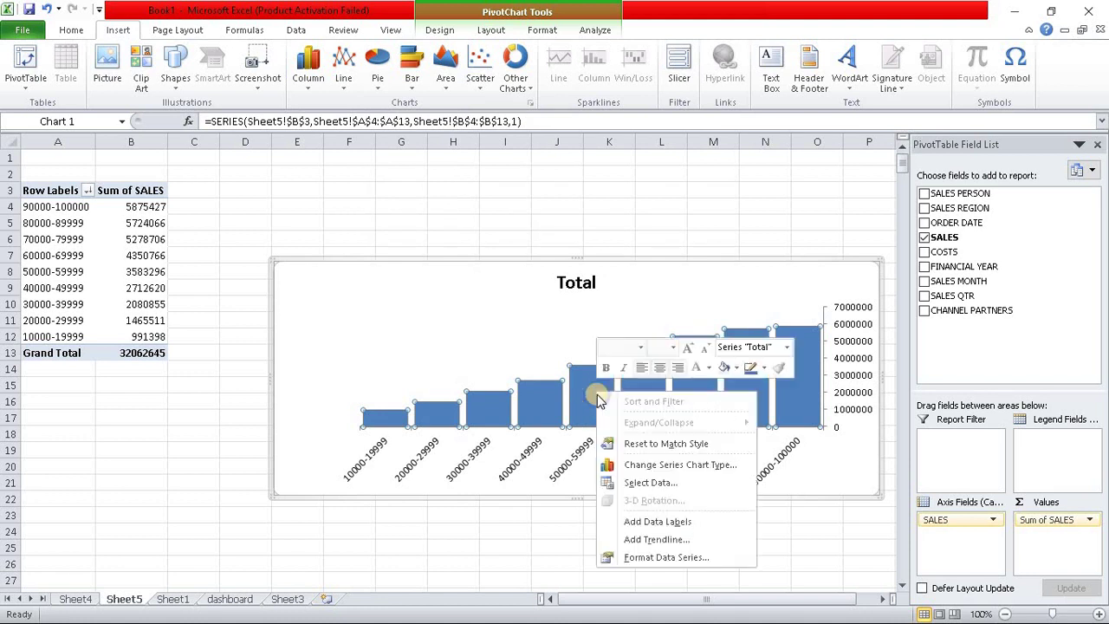
left_click(668, 521)
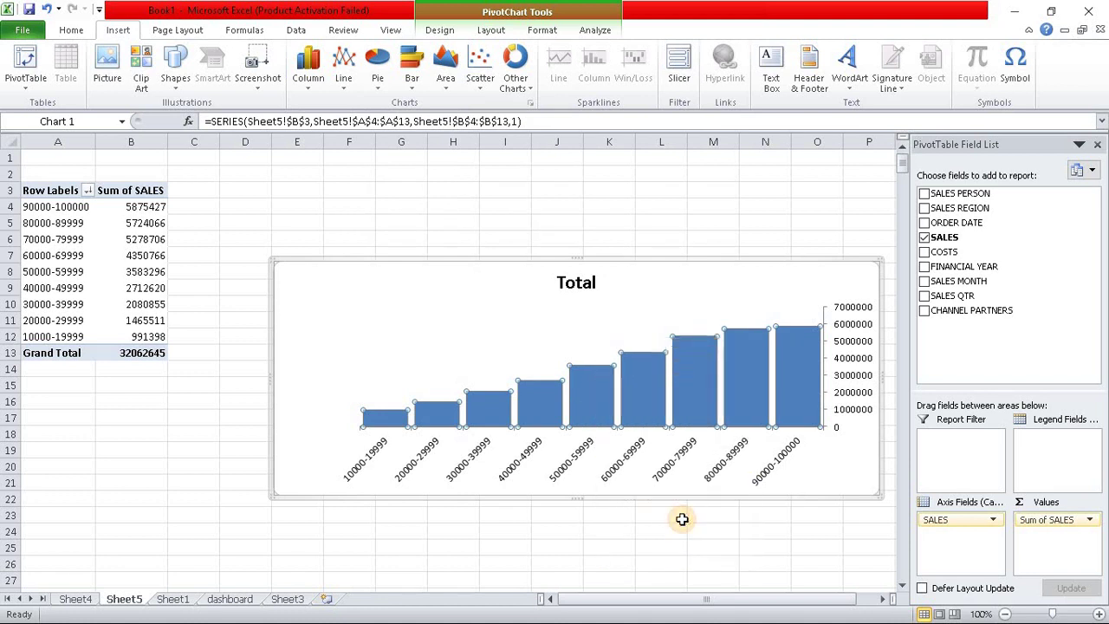
mouse_move(642, 390)
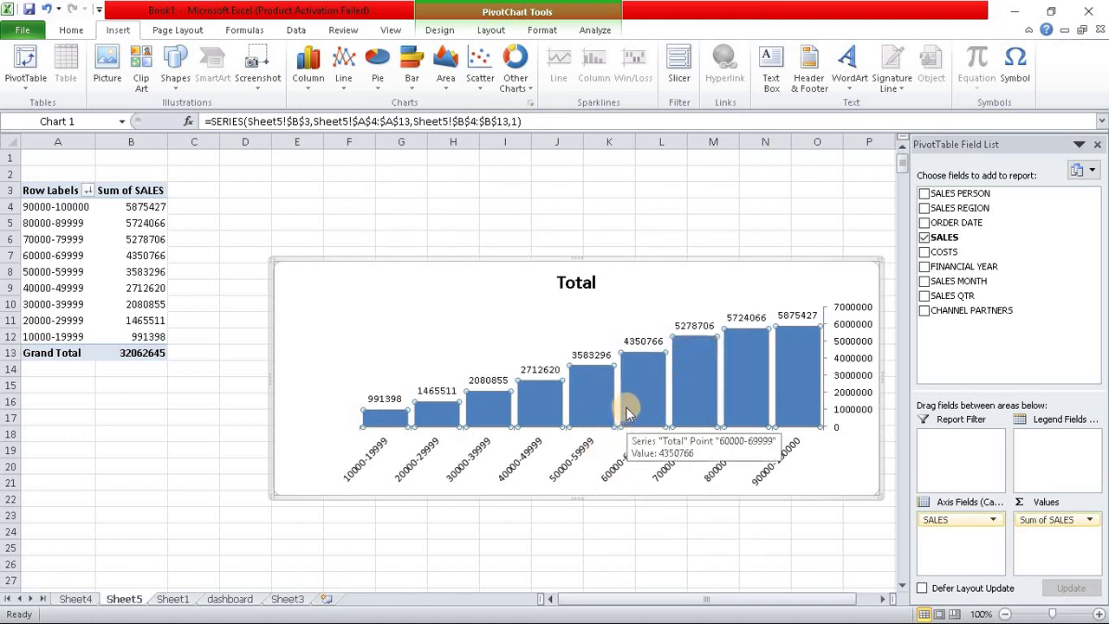
right_click(637, 395)
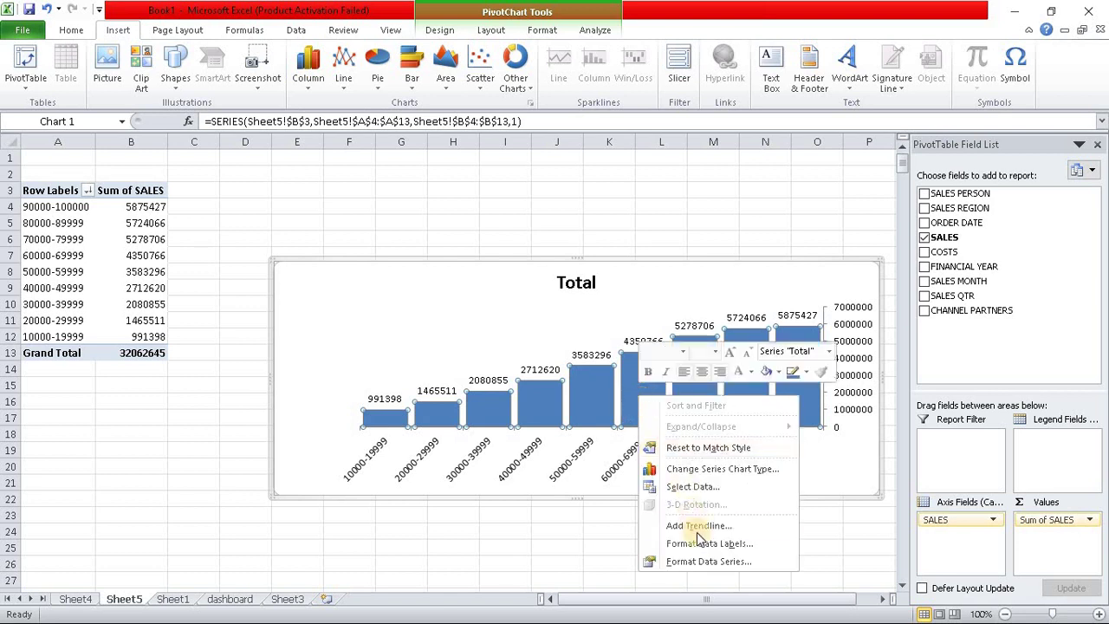
left_click(698, 542)
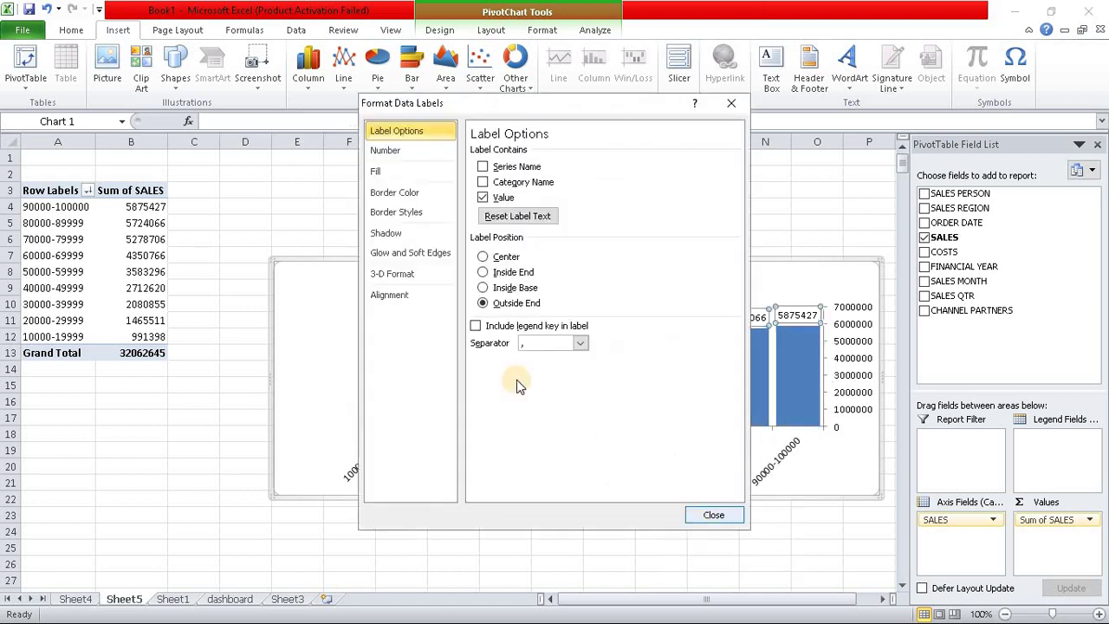
left_click(483, 288)
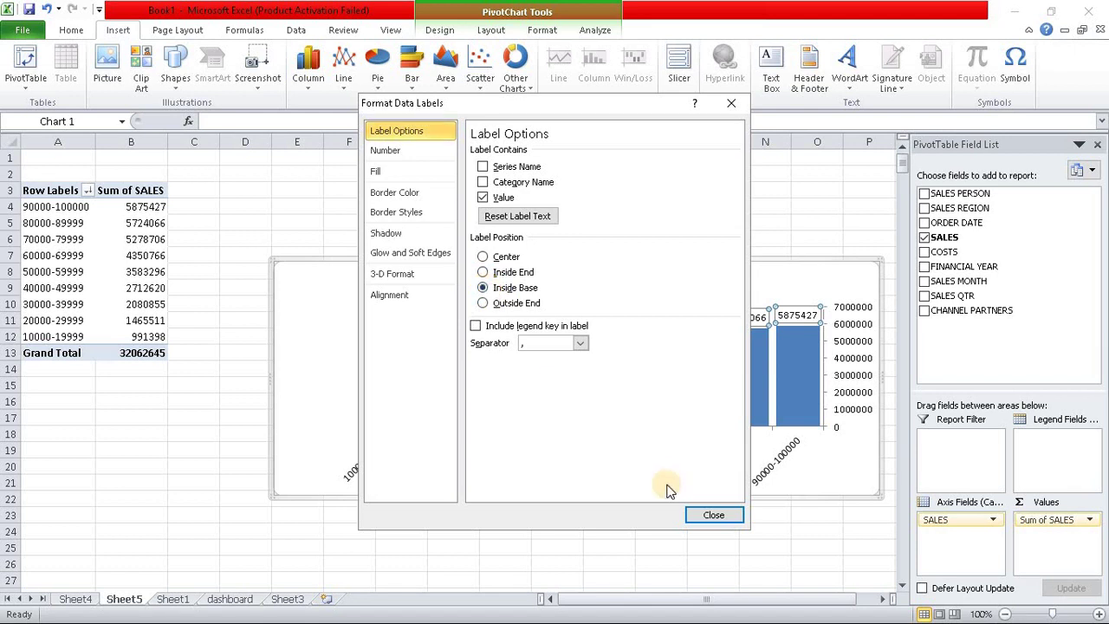
left_click(703, 514)
left_click(725, 540)
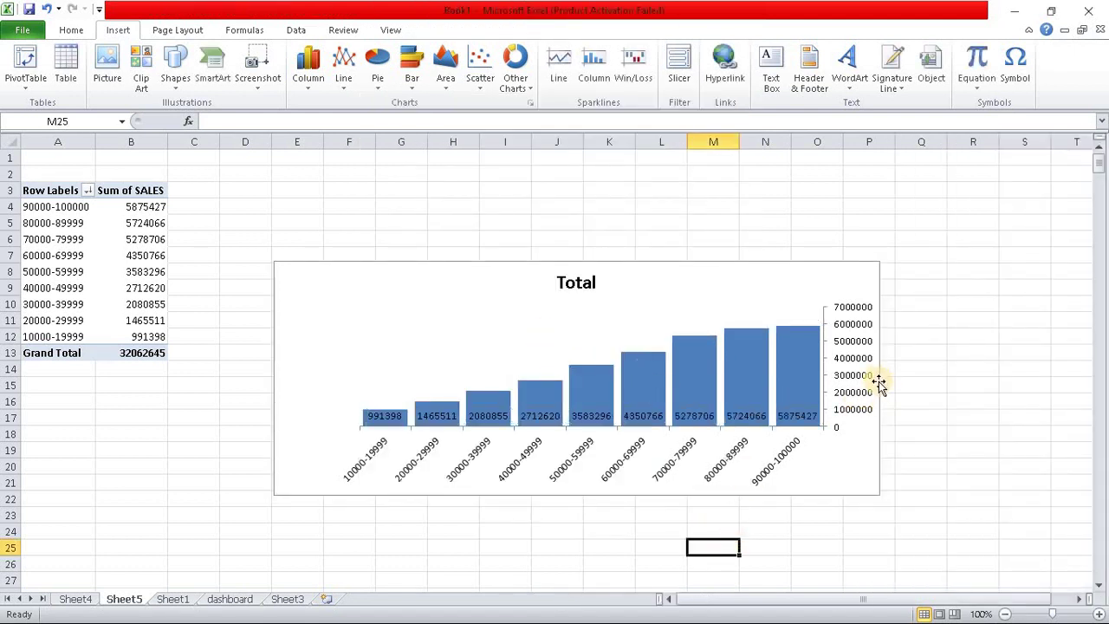
left_click(704, 275)
left_click(598, 284)
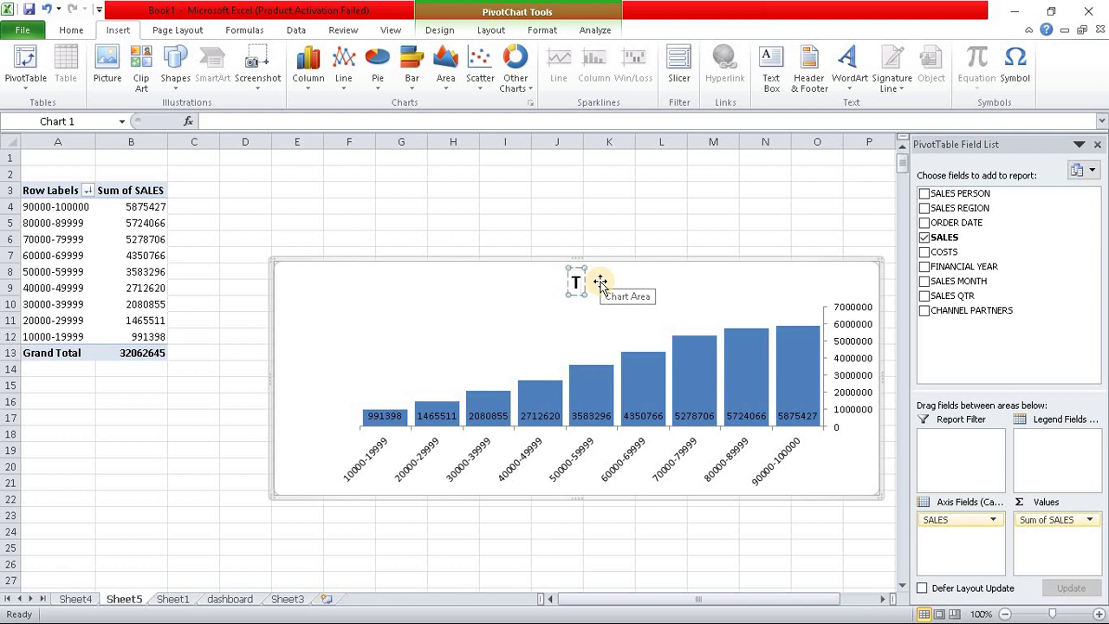
- Type 'Sales Per Group' after 'Top ' in the chart title
type("op S")
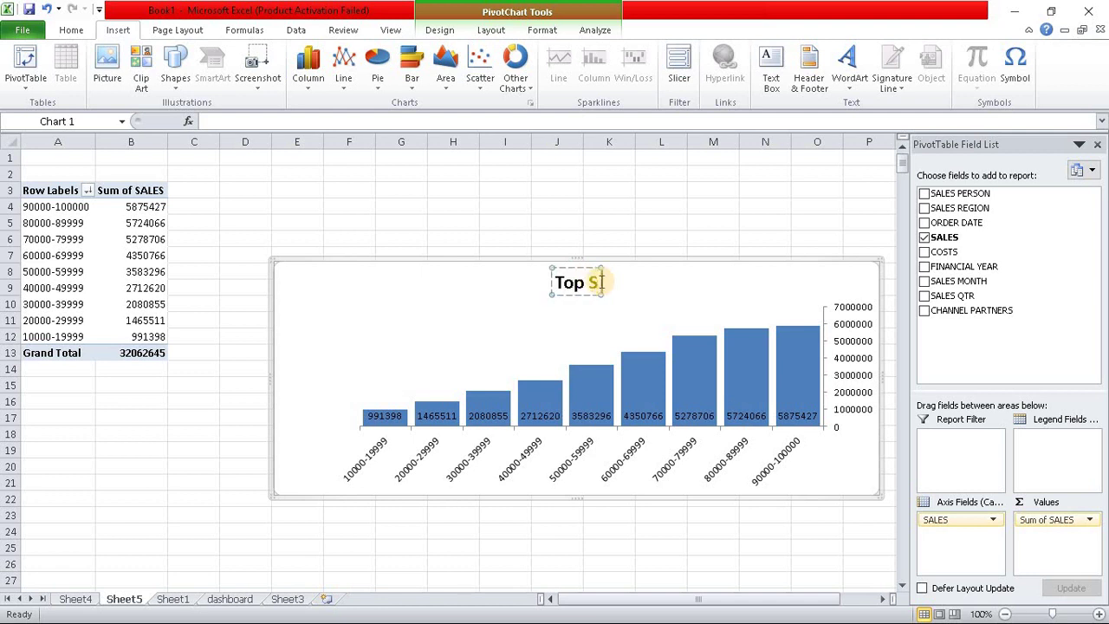
type("ales")
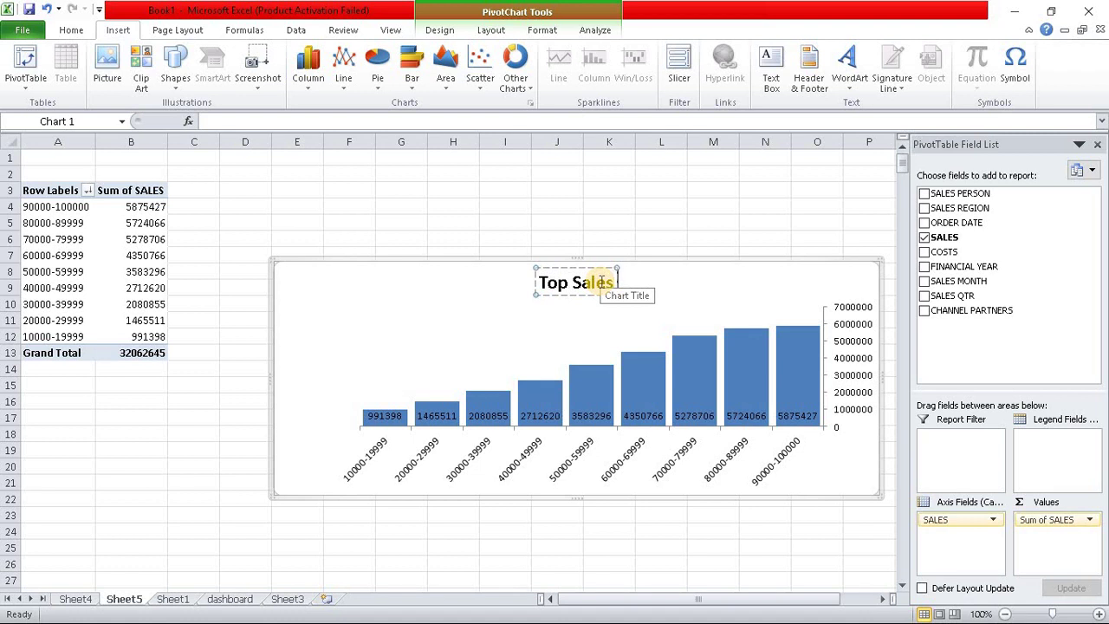
type(" P")
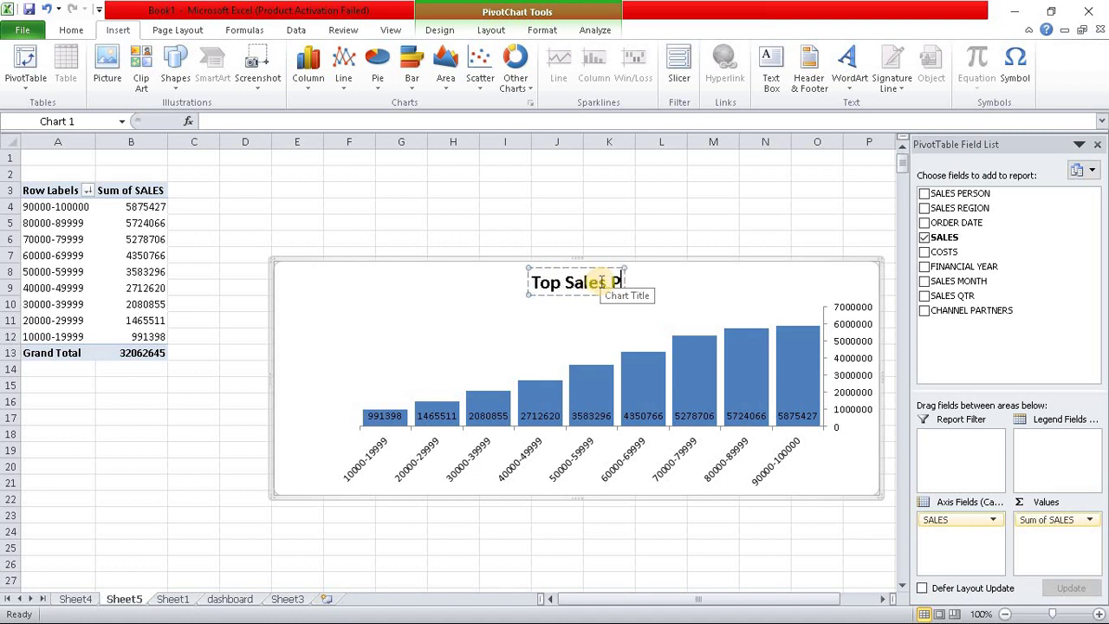
type("er G")
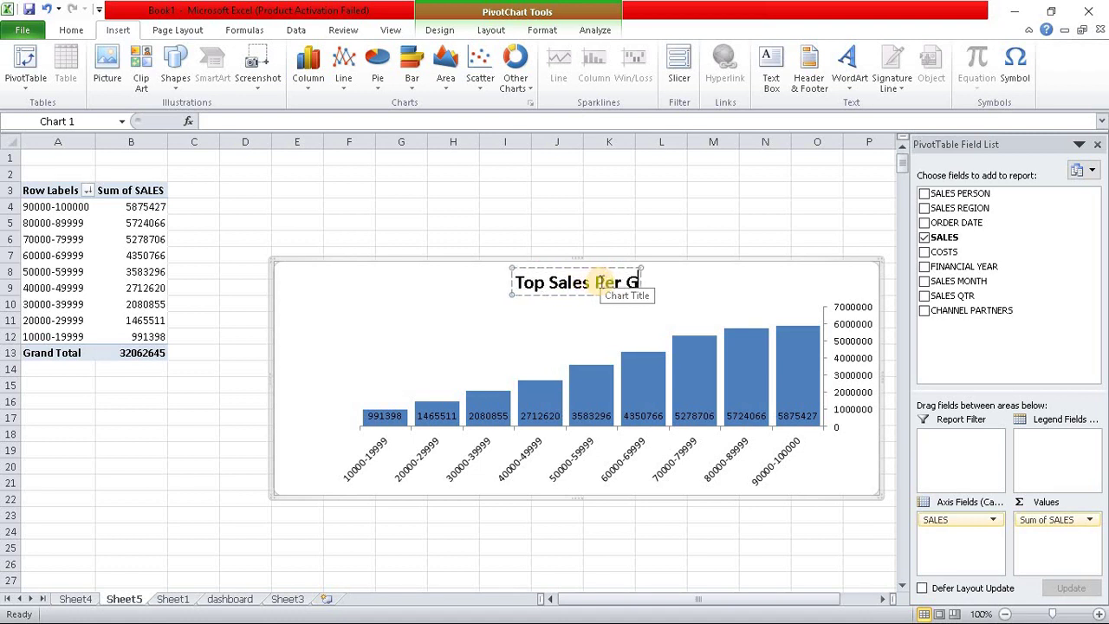
type("r")
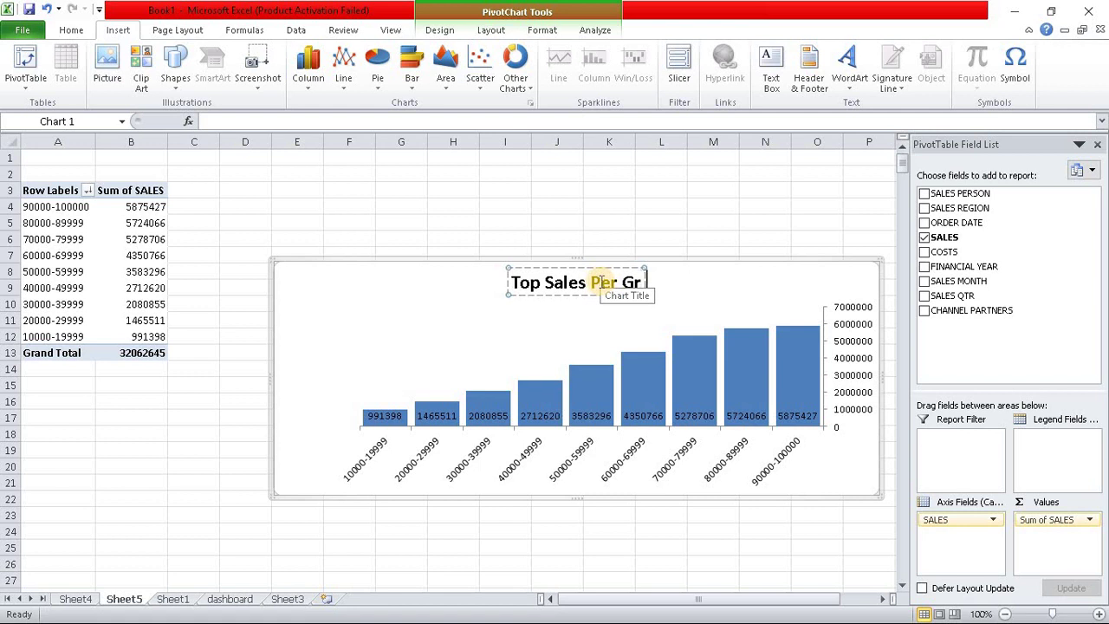
type("oup")
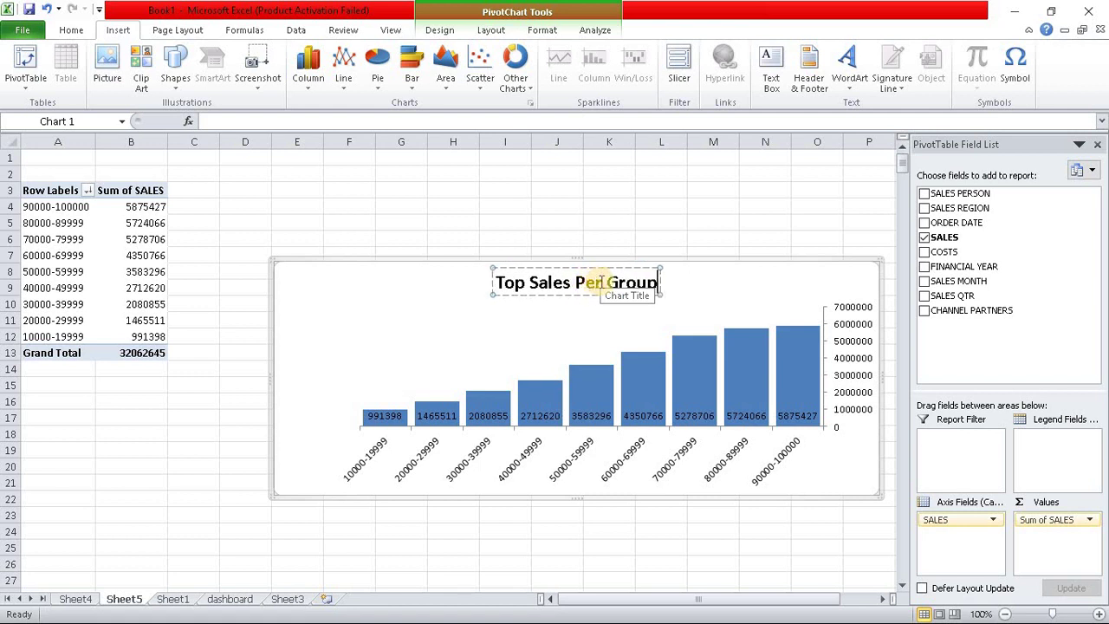
- Frame the Top Sales Per Group chart area with a solid 5 pt border and rounded corners
left_click(786, 551)
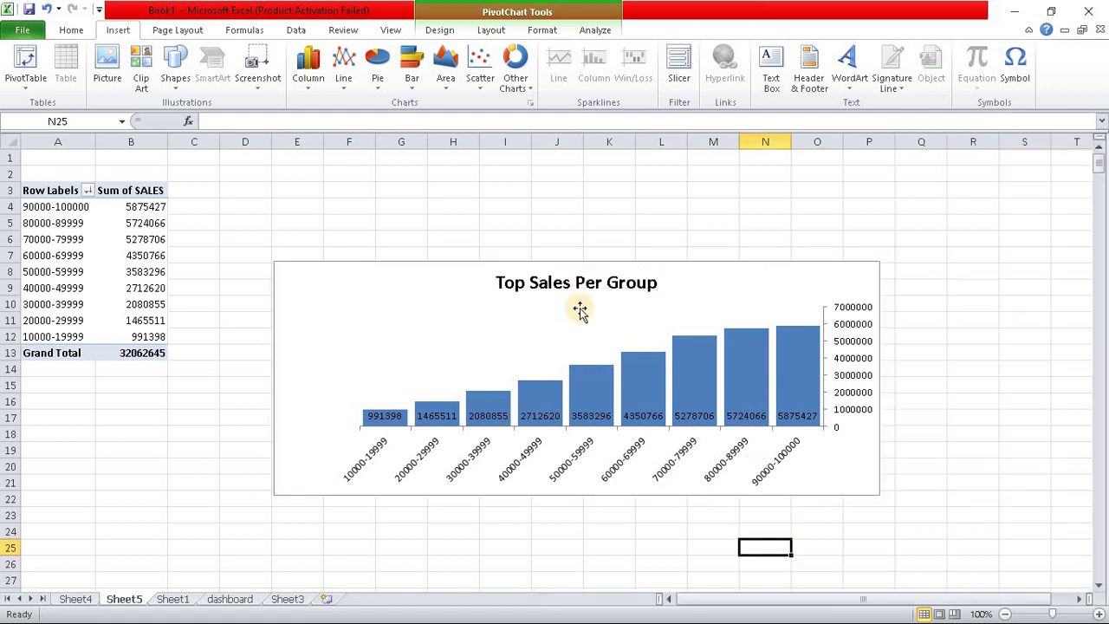
left_click(583, 282)
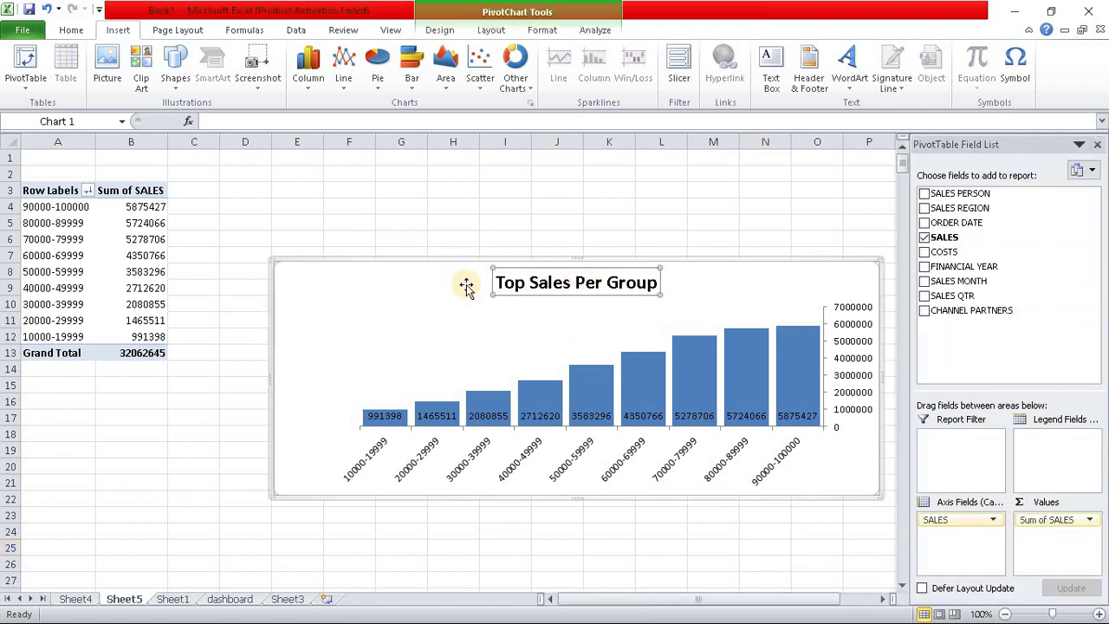
left_click(403, 325)
left_click(382, 288)
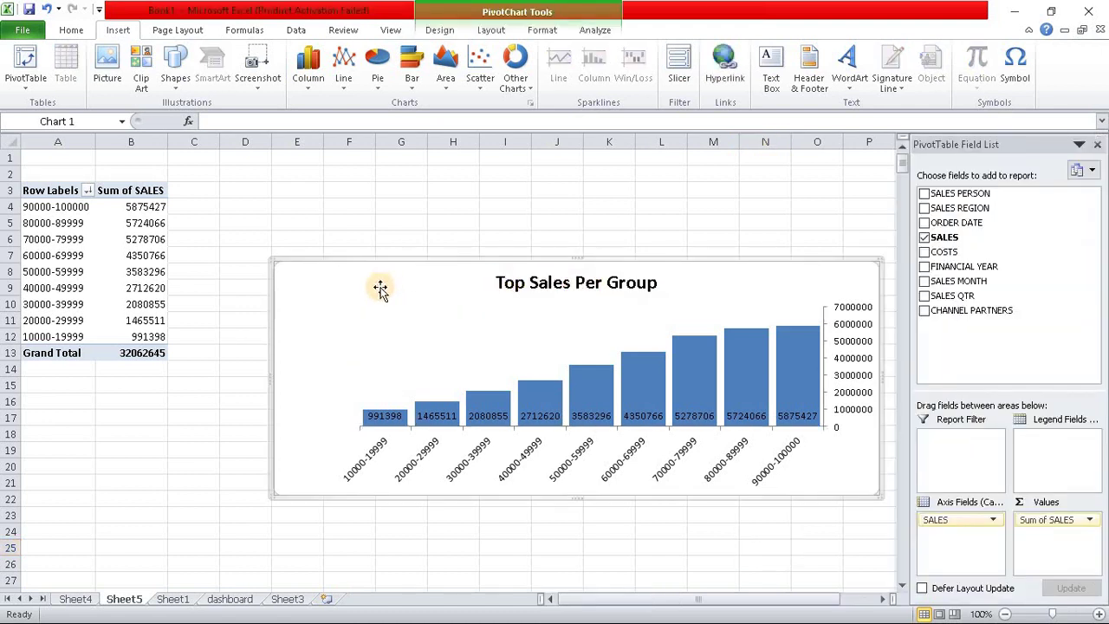
double_click(328, 279)
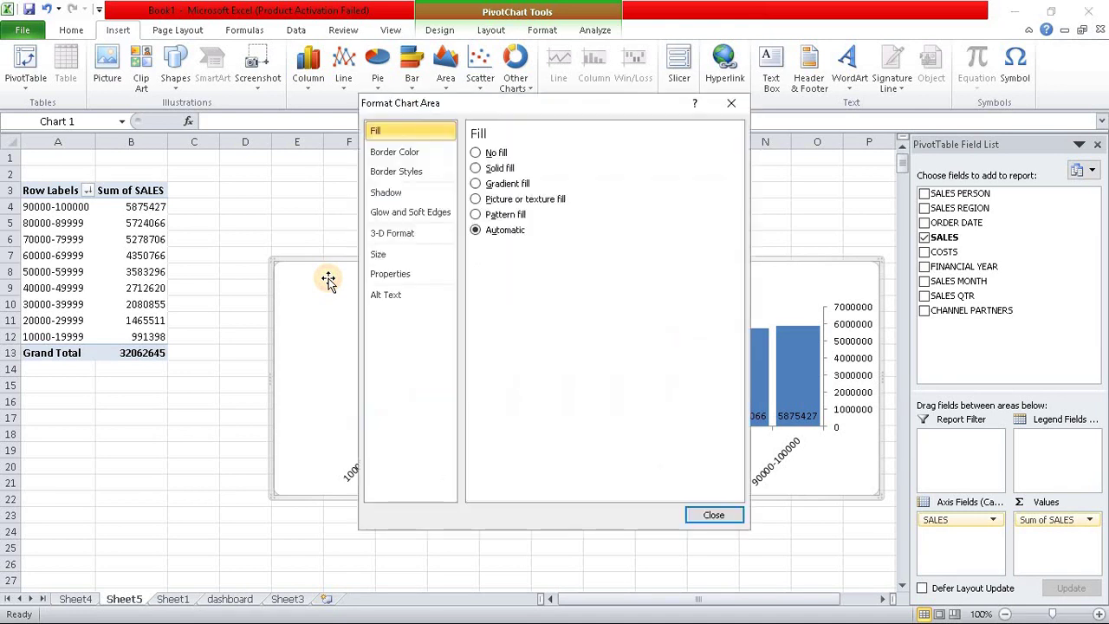
left_click(400, 153)
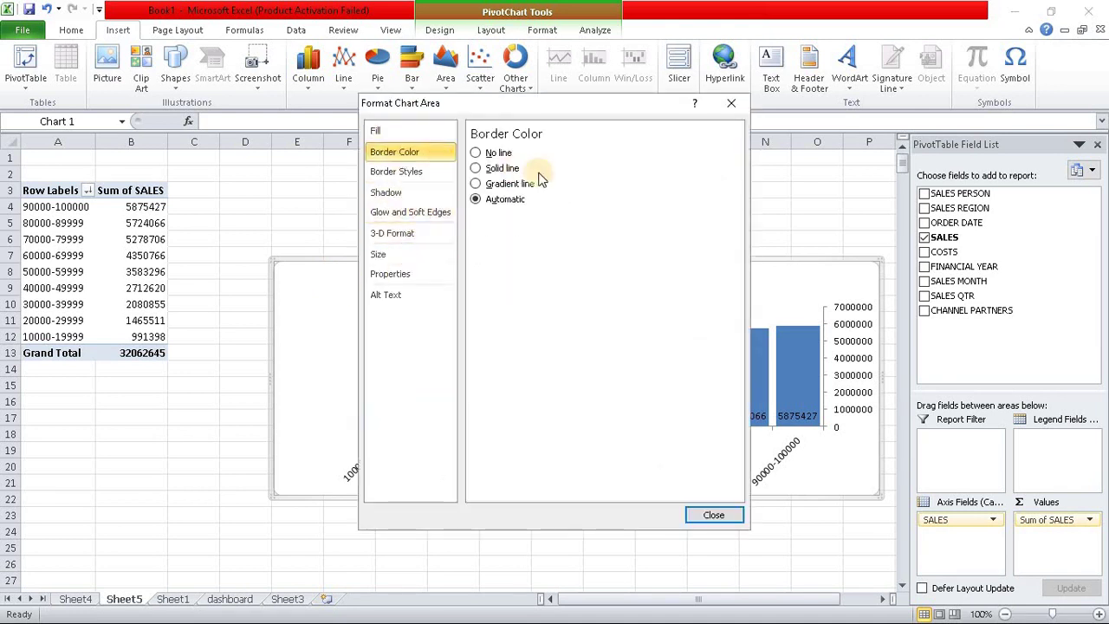
left_click(502, 168)
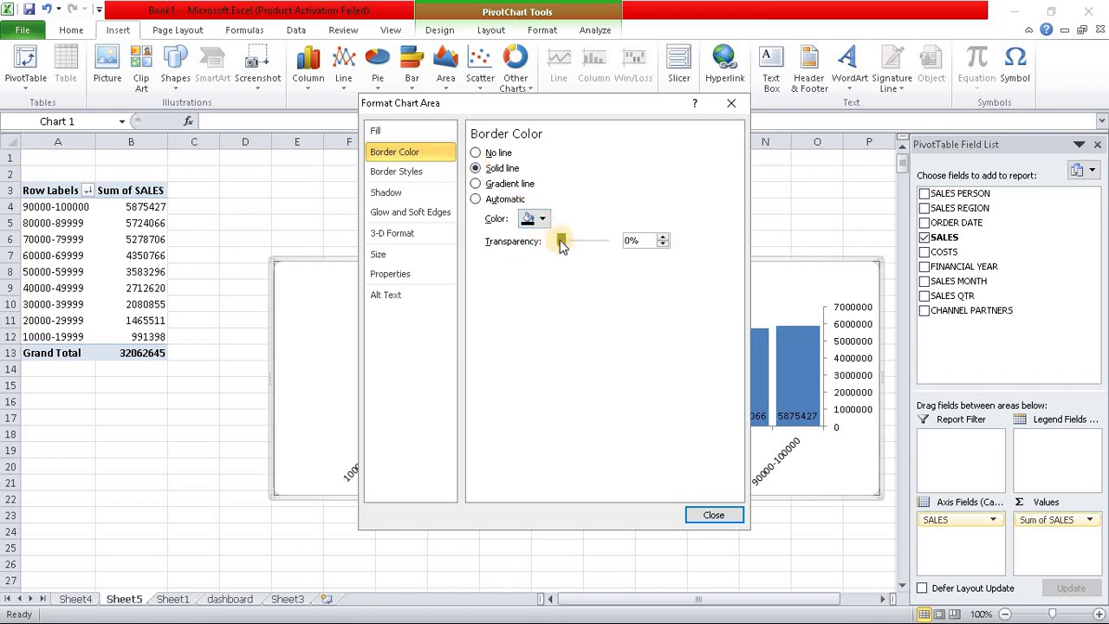
left_click(437, 172)
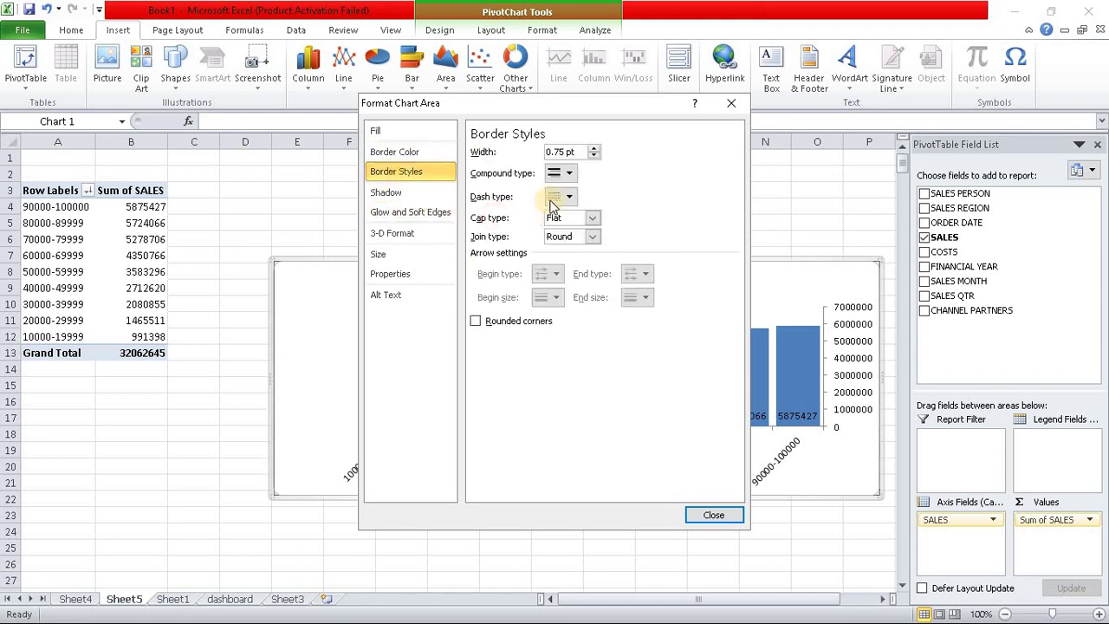
left_click(492, 151)
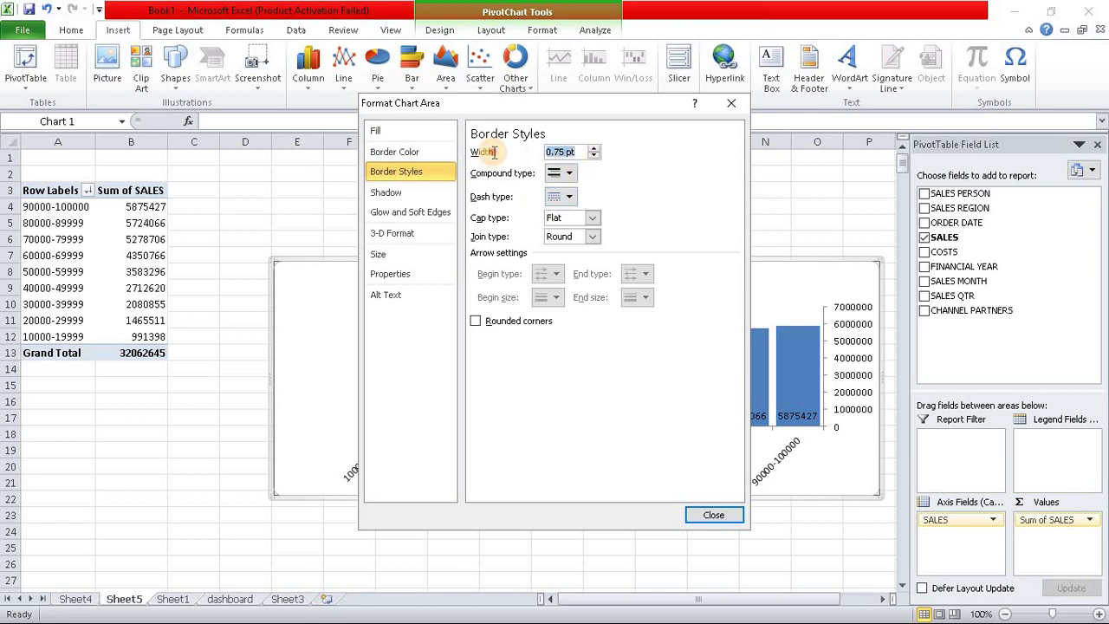
type("5")
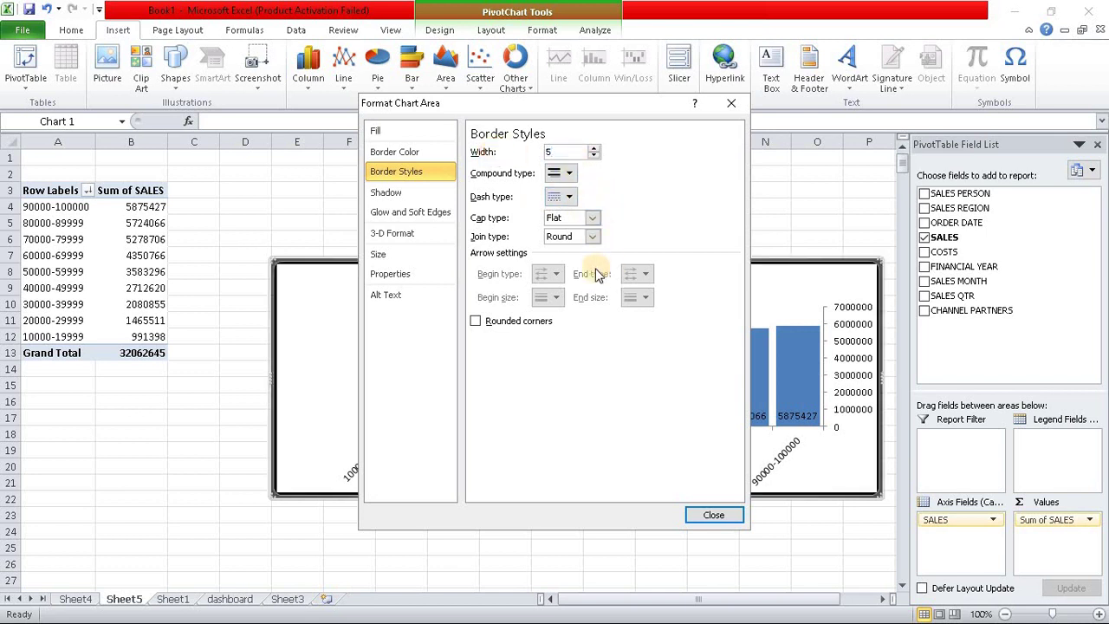
left_click(475, 320)
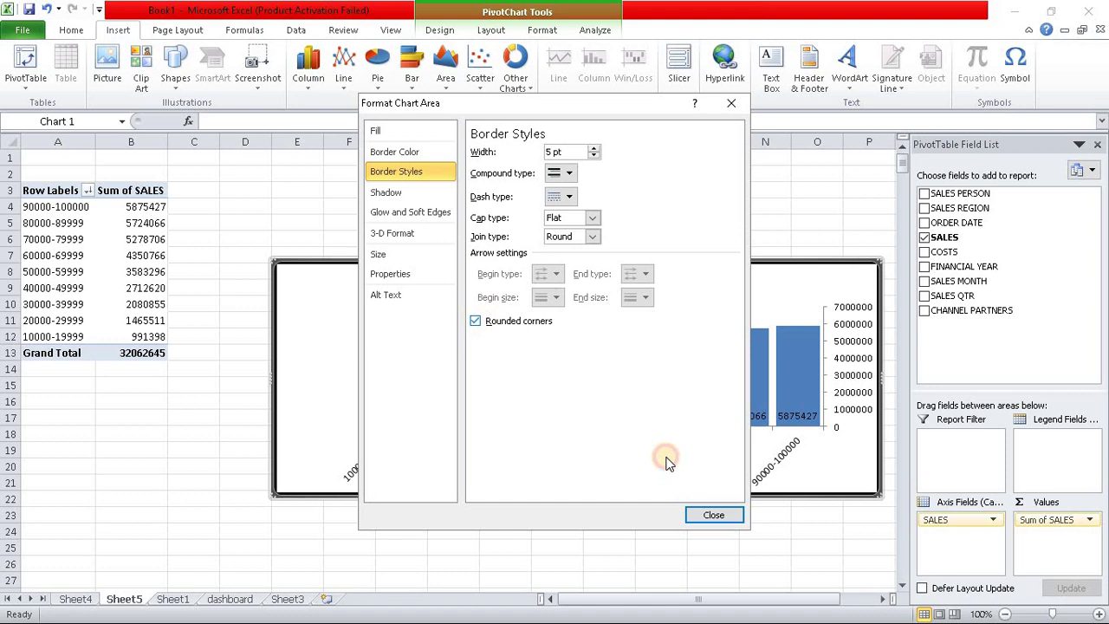
left_click(712, 515)
- Fill the Top Sales Per Group chart area with light grey
left_click(713, 553)
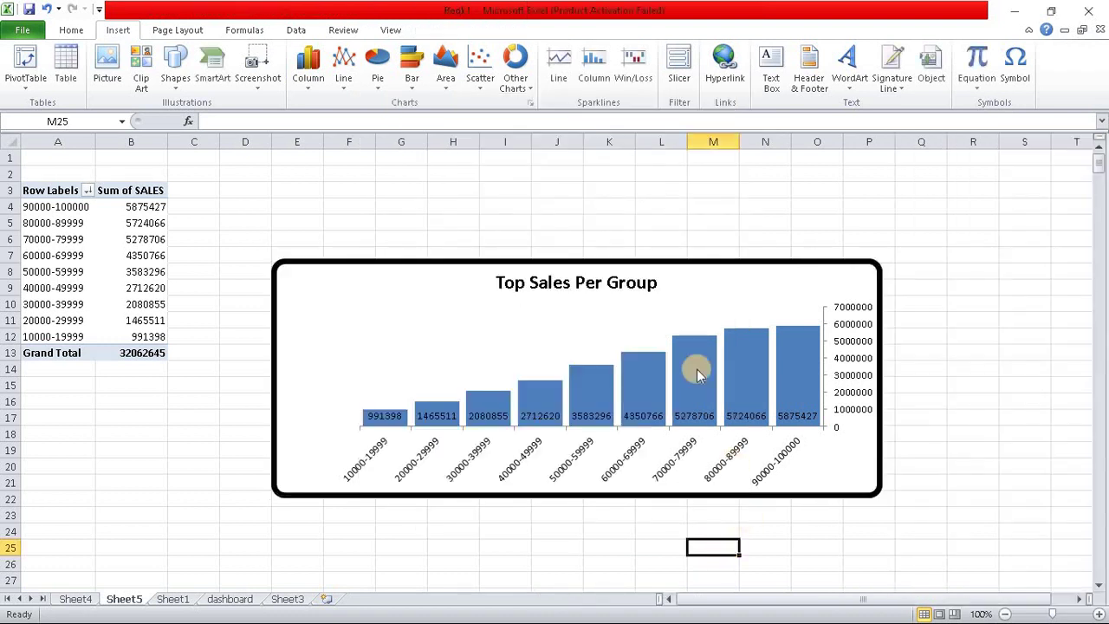
left_click(693, 299)
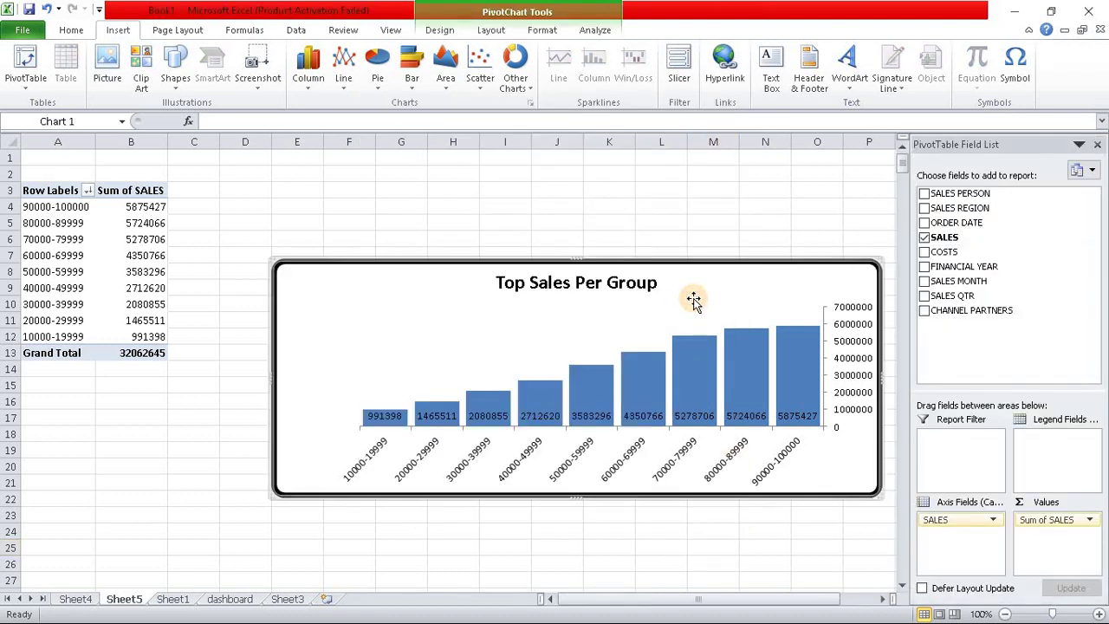
right_click(693, 299)
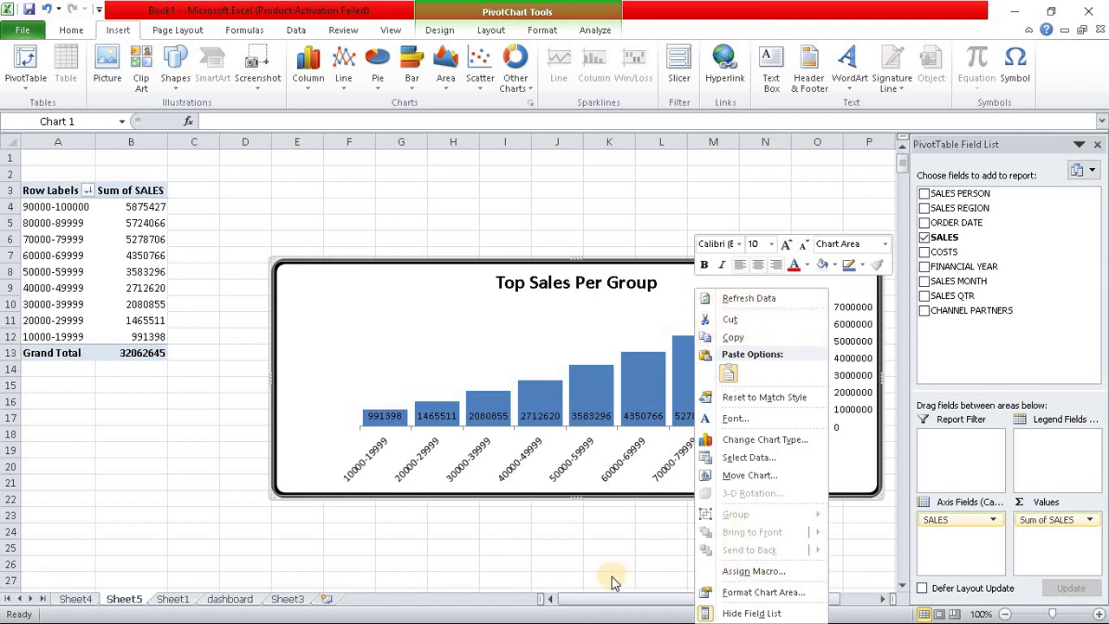
left_click(602, 551)
left_click(713, 307)
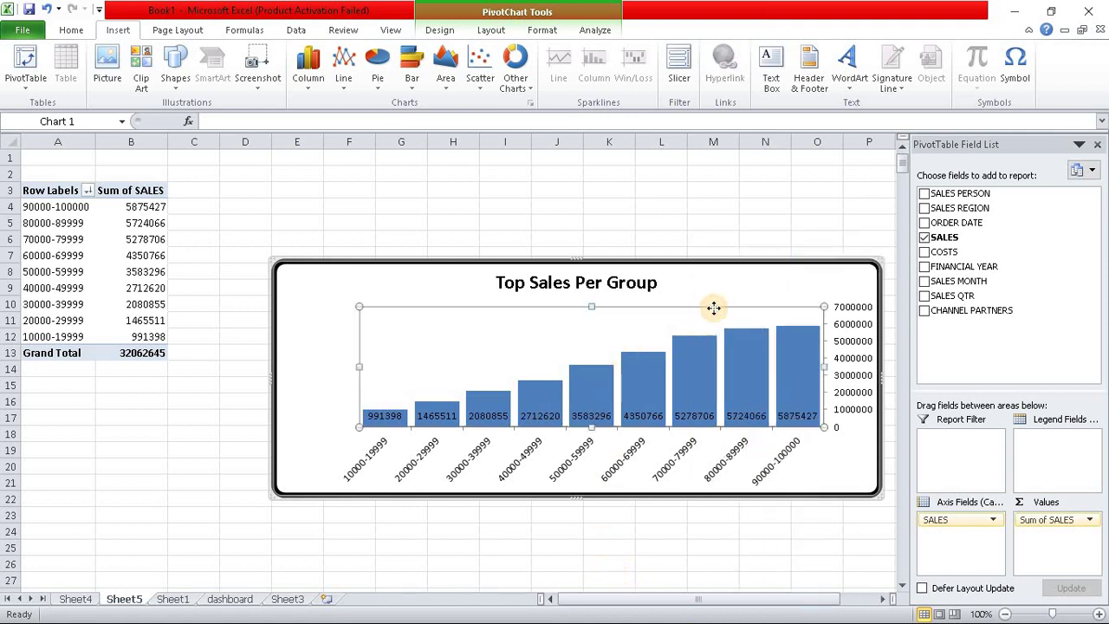
left_click(708, 295)
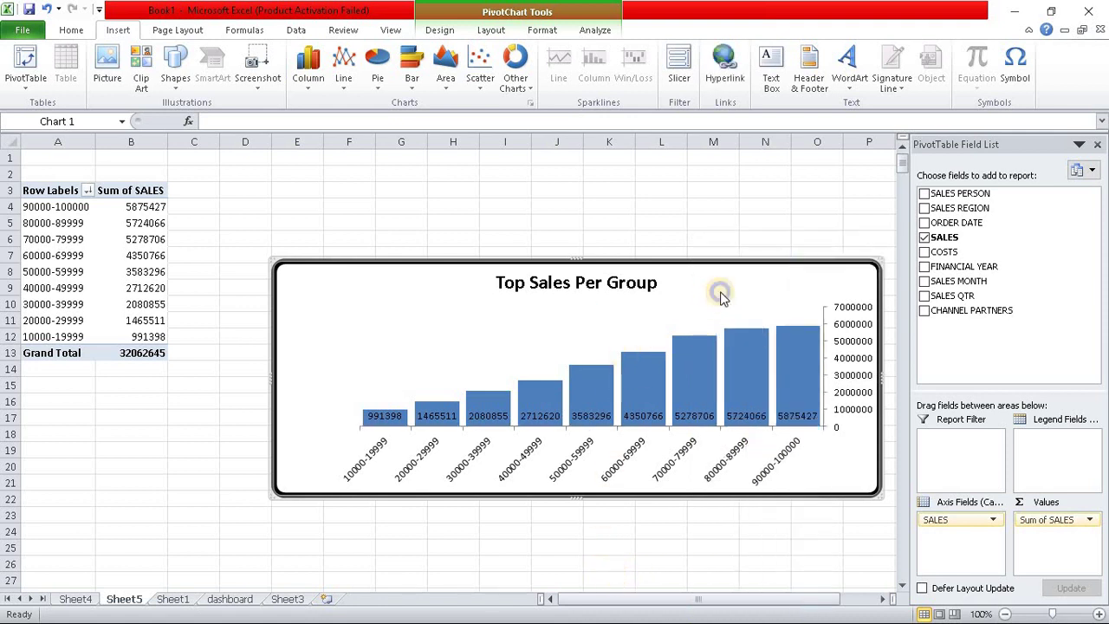
right_click(721, 295)
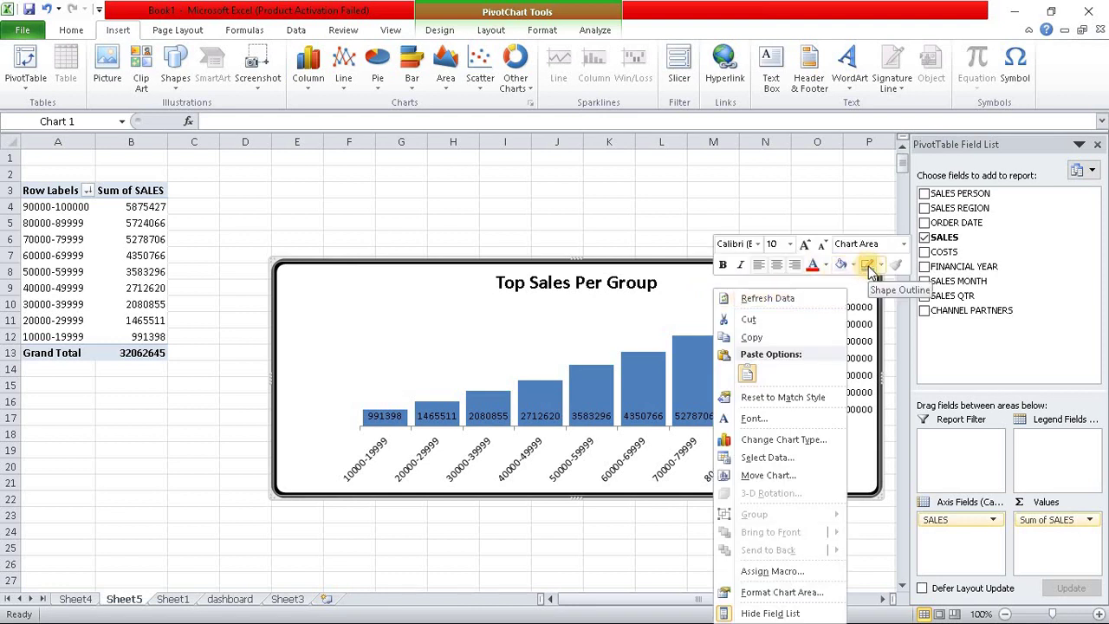
left_click(708, 455)
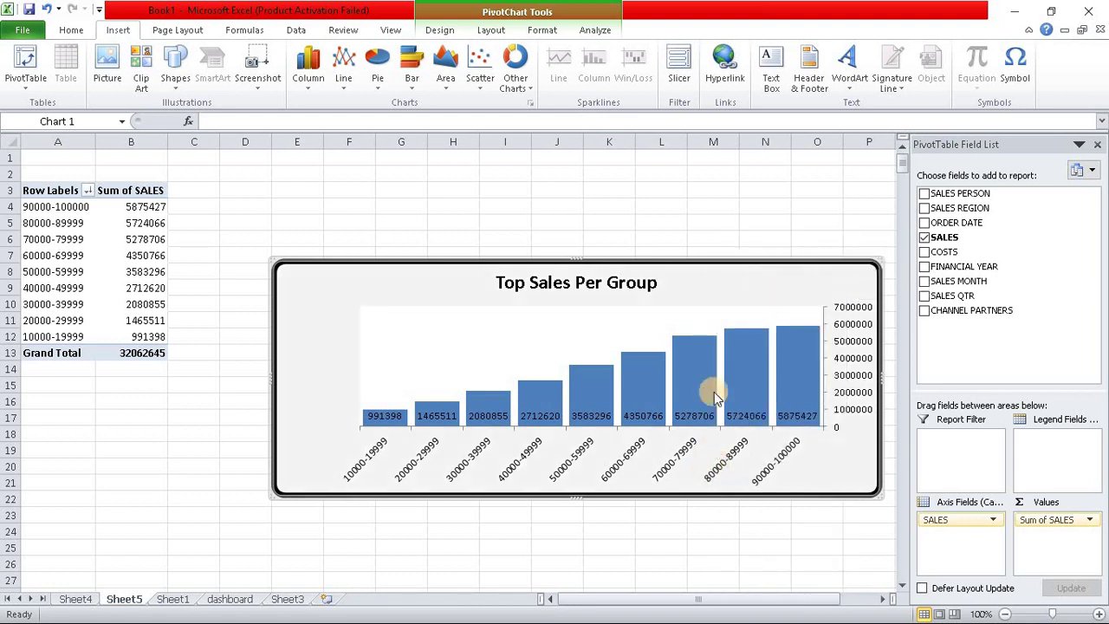
- Shade the plot area light grey to match, then deselect the chart to review
right_click(611, 331)
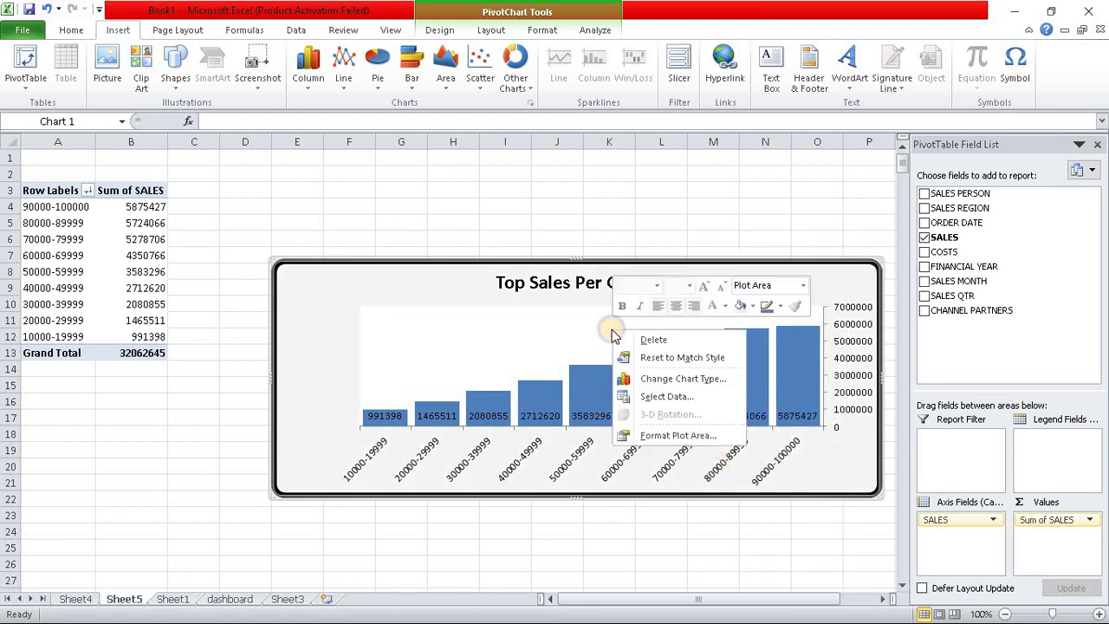
left_click(742, 307)
left_click(535, 174)
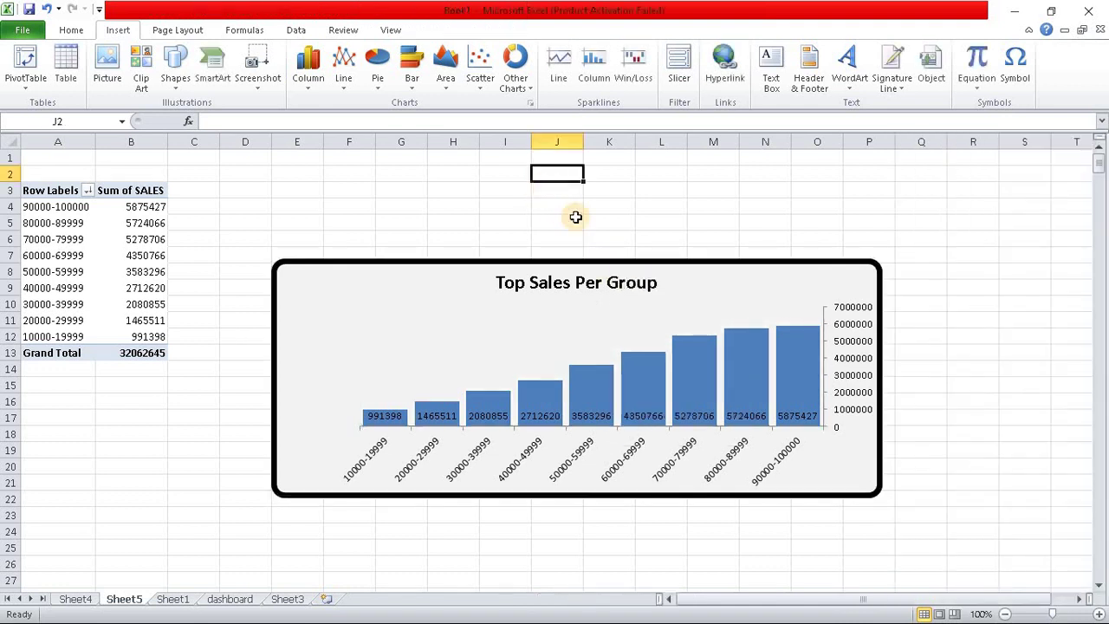
left_click(928, 317)
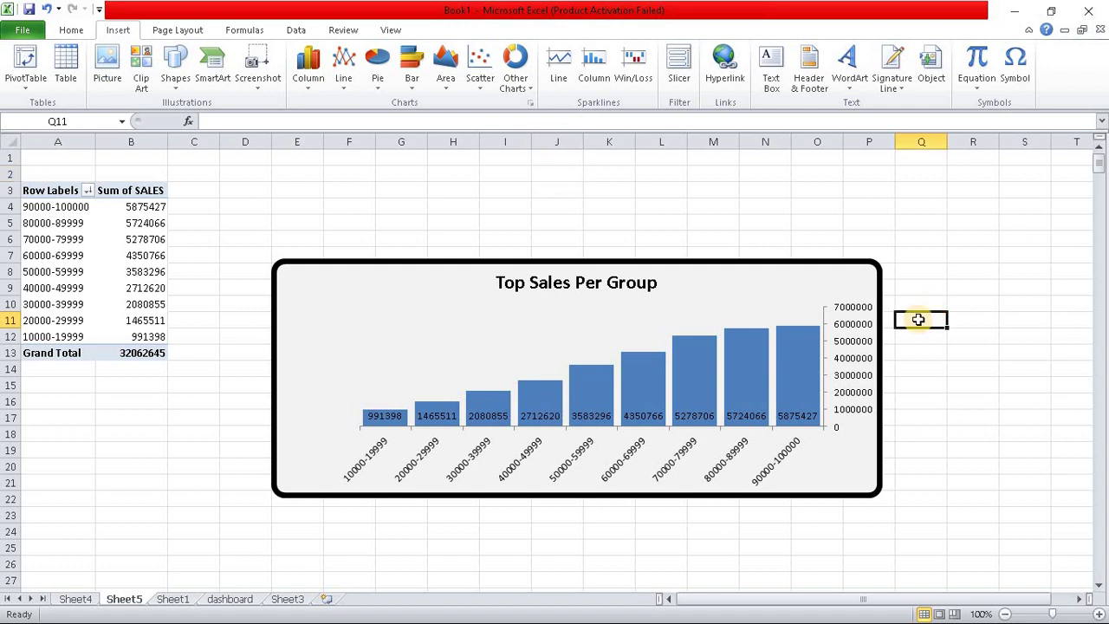
left_click(494, 338)
left_click(667, 220)
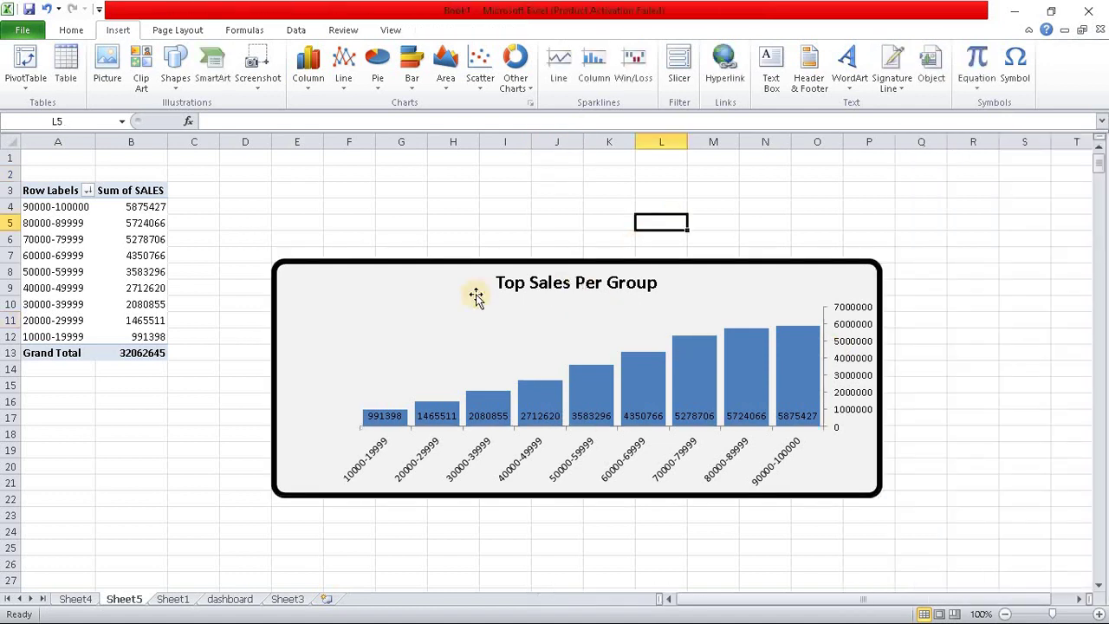
- Copy the Top Sales Per Group chart and paste it onto the dashboard sheet at cell Q3
right_click(372, 290)
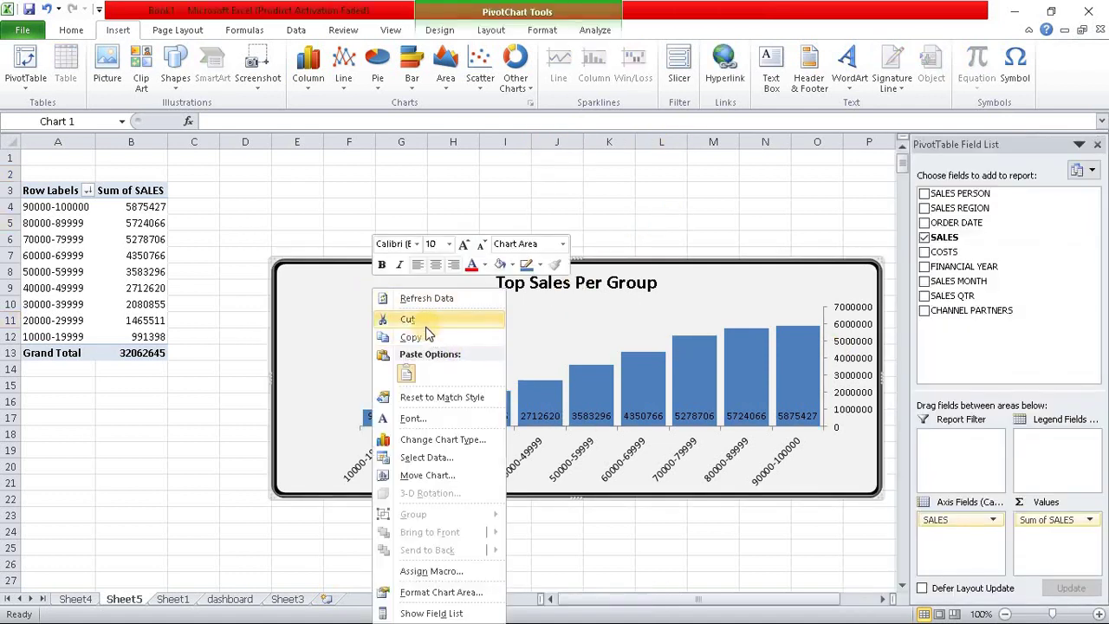
left_click(428, 337)
left_click(232, 599)
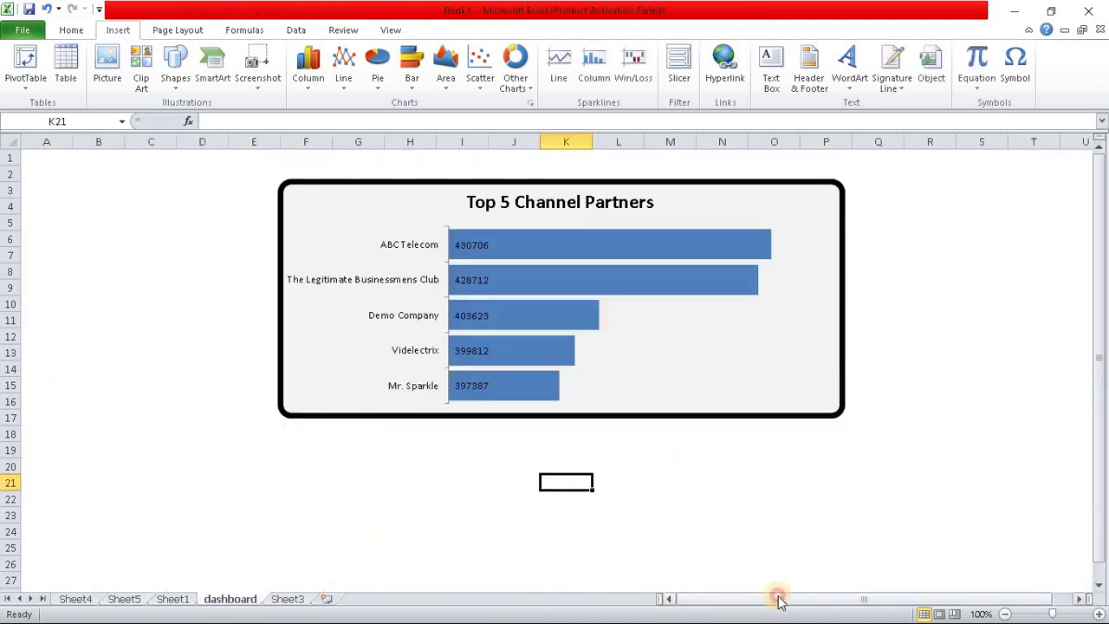
left_click_drag(774, 598, 826, 598)
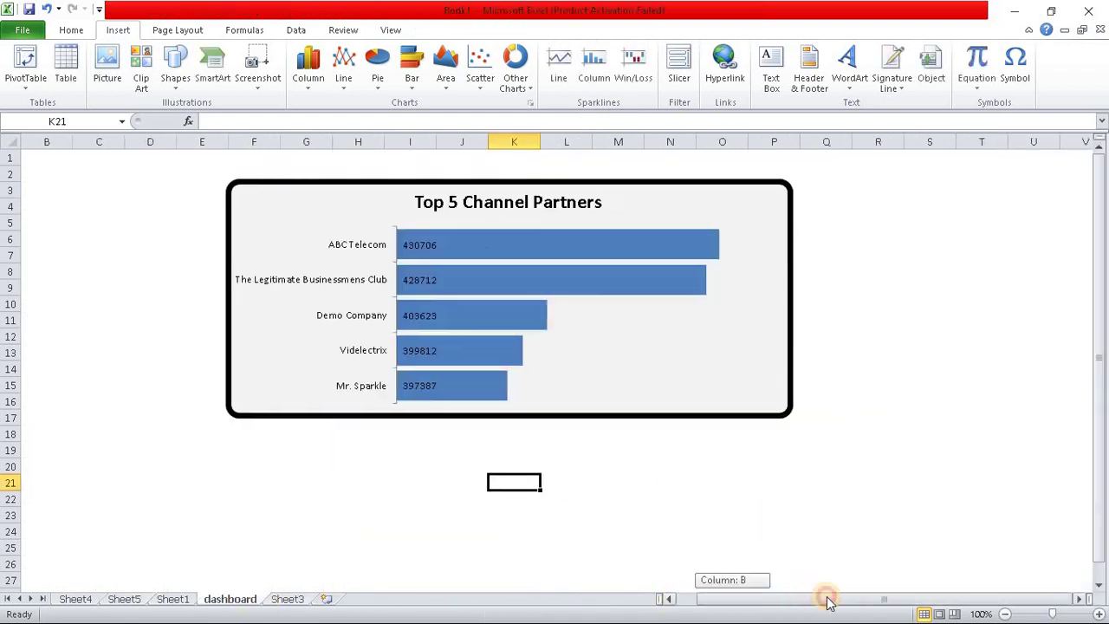
left_click(832, 192)
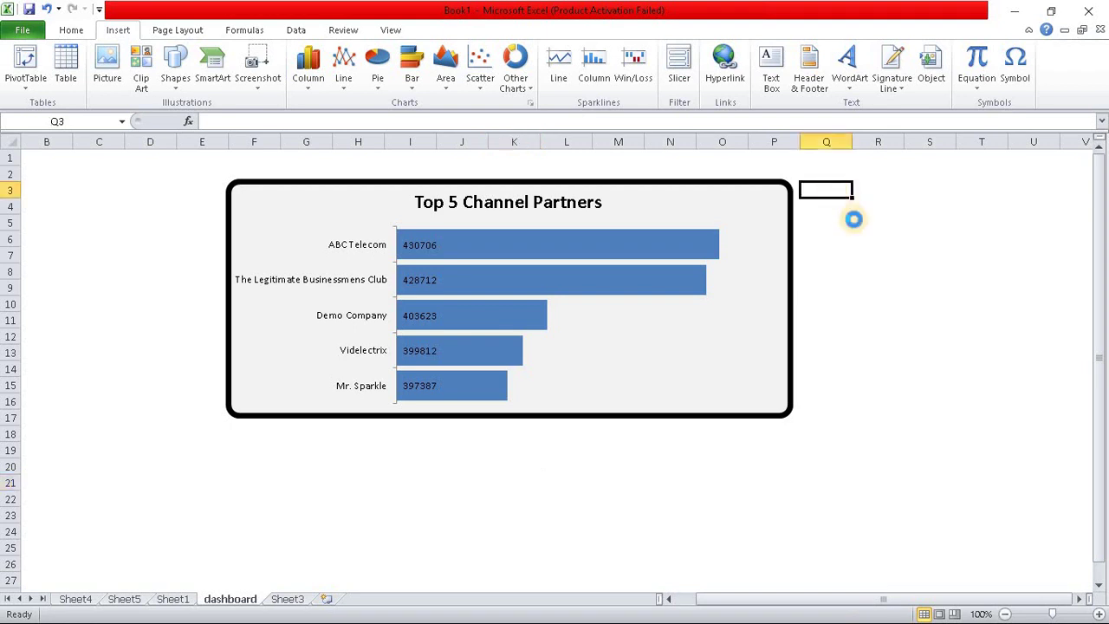
key("ctrl+v")
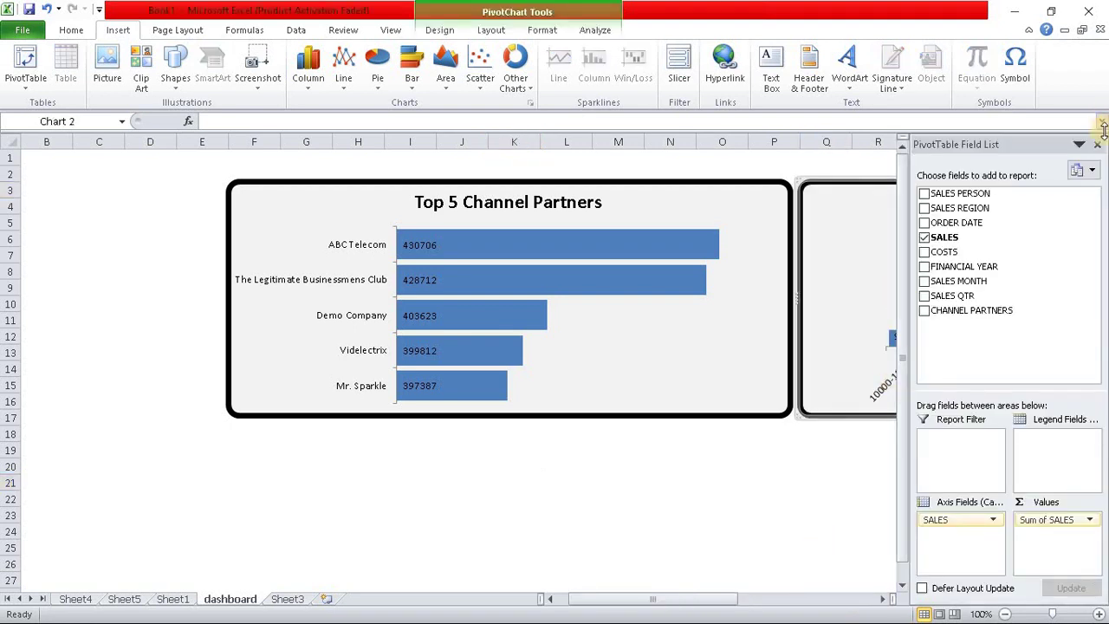
- Hide the PivotTable Field List and deselect the chart to view both charts
left_click(1097, 144)
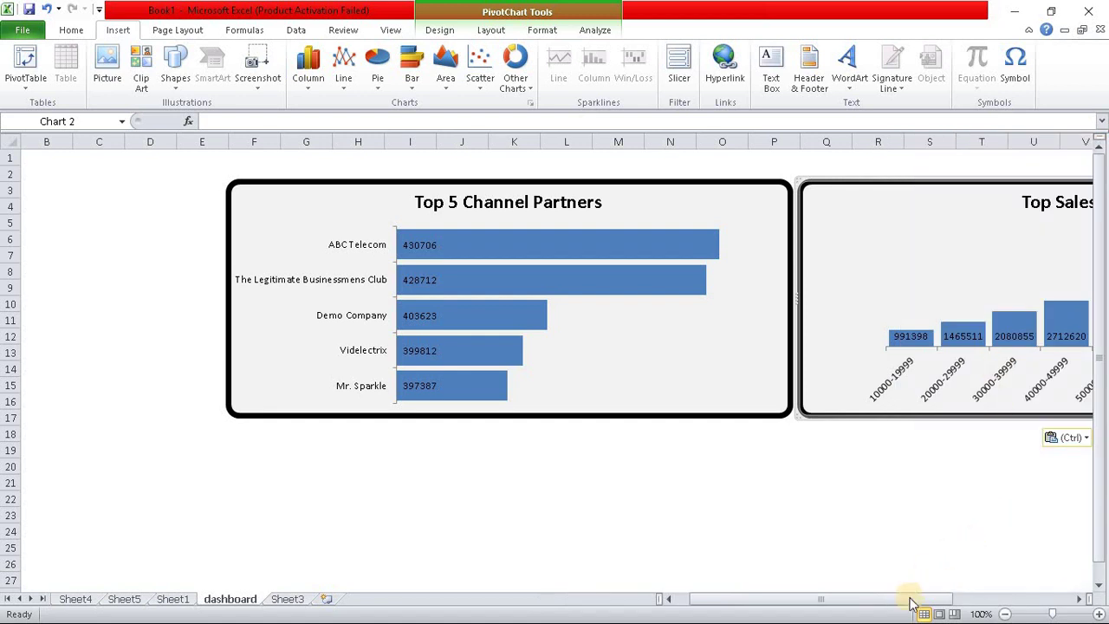
mouse_move(931, 600)
left_mouse_down()
mouse_move(976, 594)
mouse_move(880, 585)
left_mouse_up()
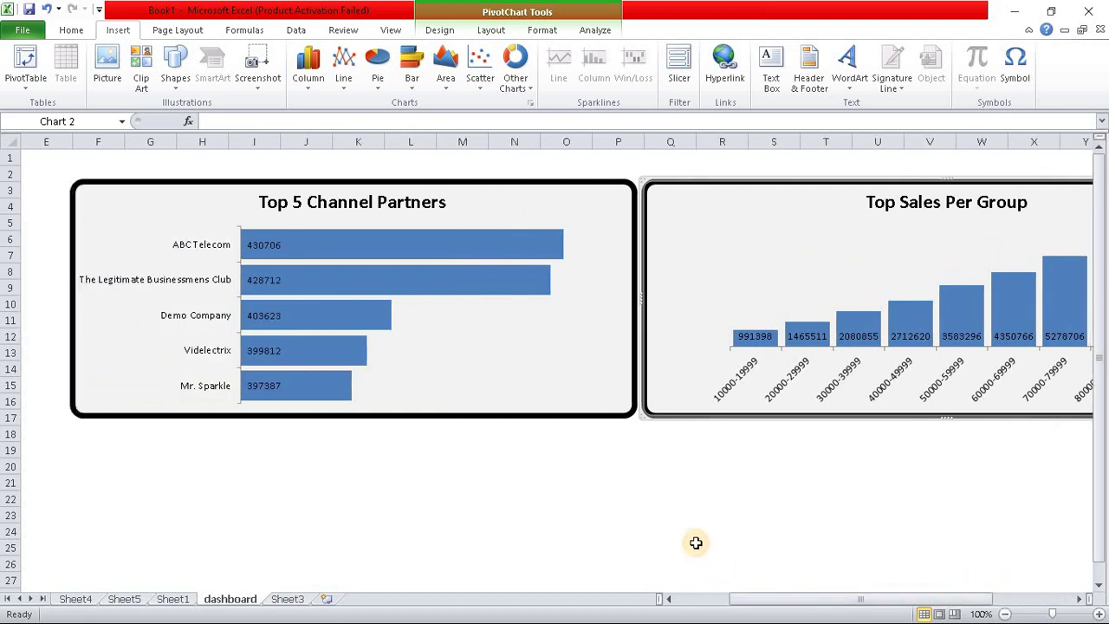
left_click(670, 531)
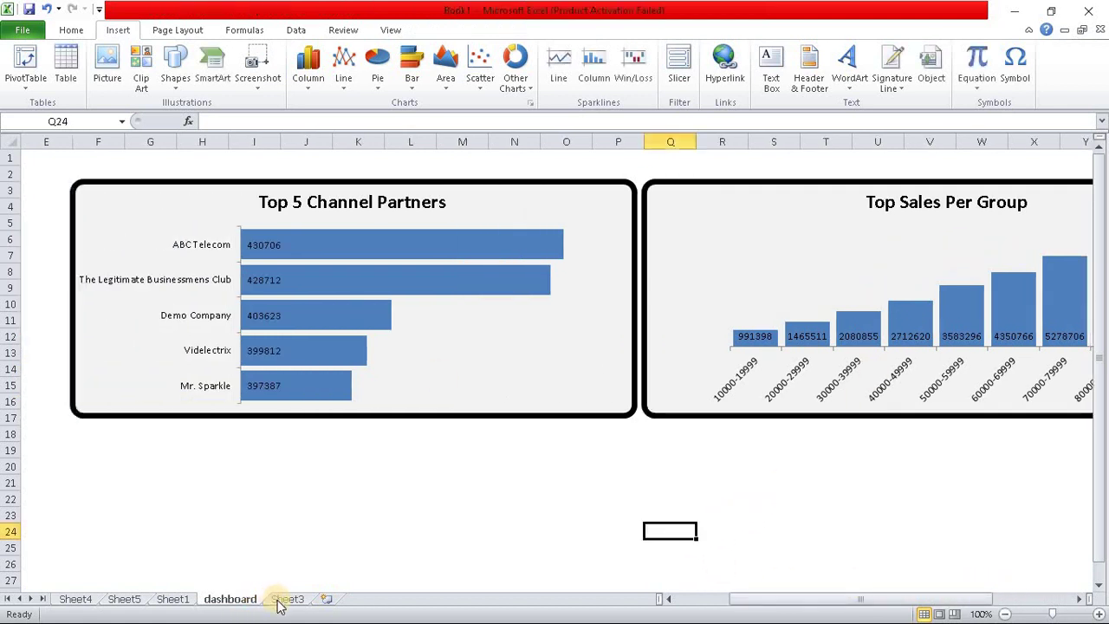
- Look over the Top Sales Per Group and Top 5 Channel Partners pivot sheets
left_click(123, 598)
left_click(76, 598)
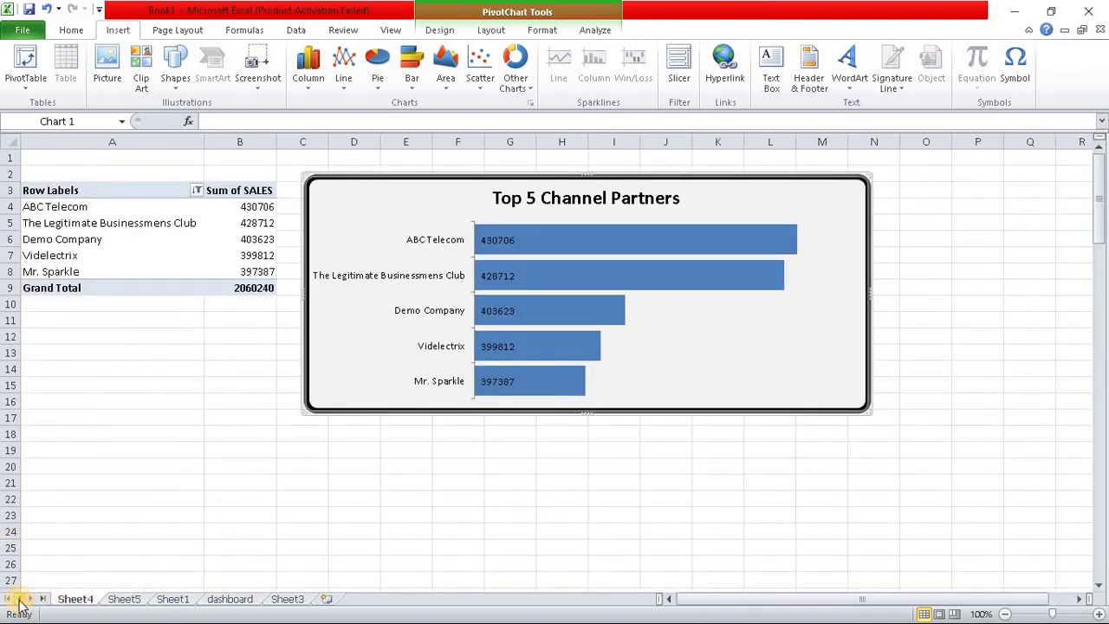
left_click(131, 598)
- Insert a new PivotTable from the Sheet1 sales data on a new worksheet
left_click(173, 598)
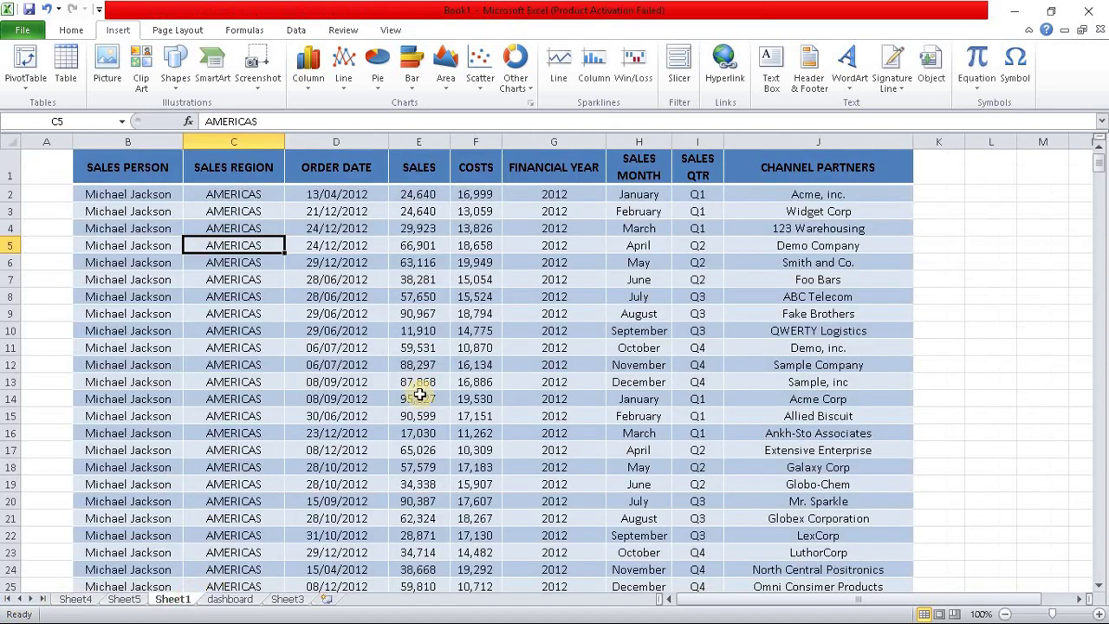
left_click(496, 357)
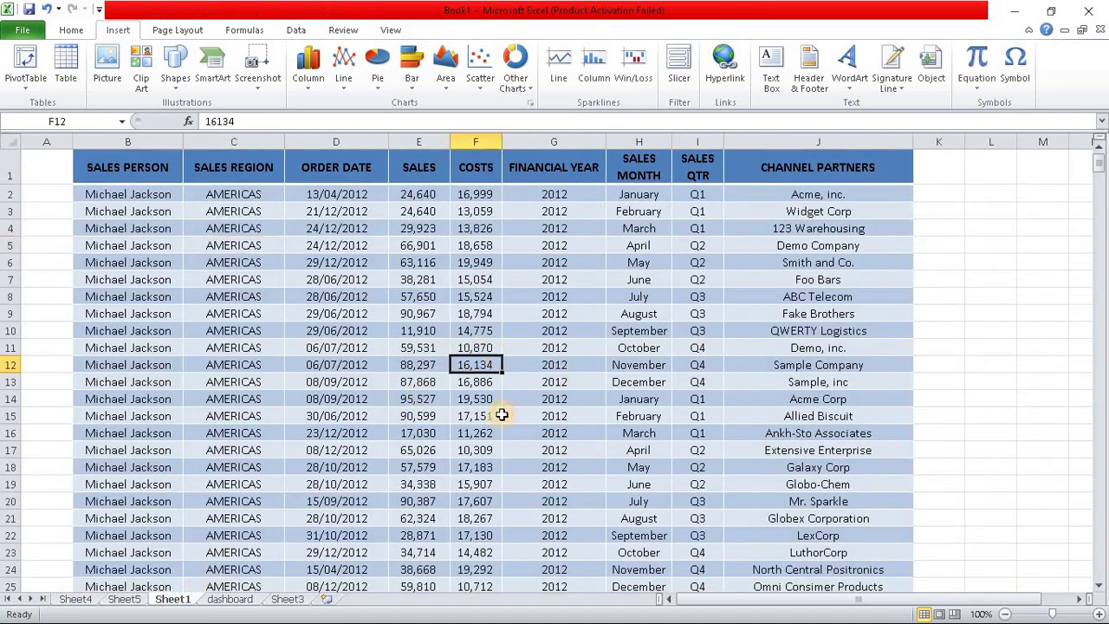
left_click(249, 284)
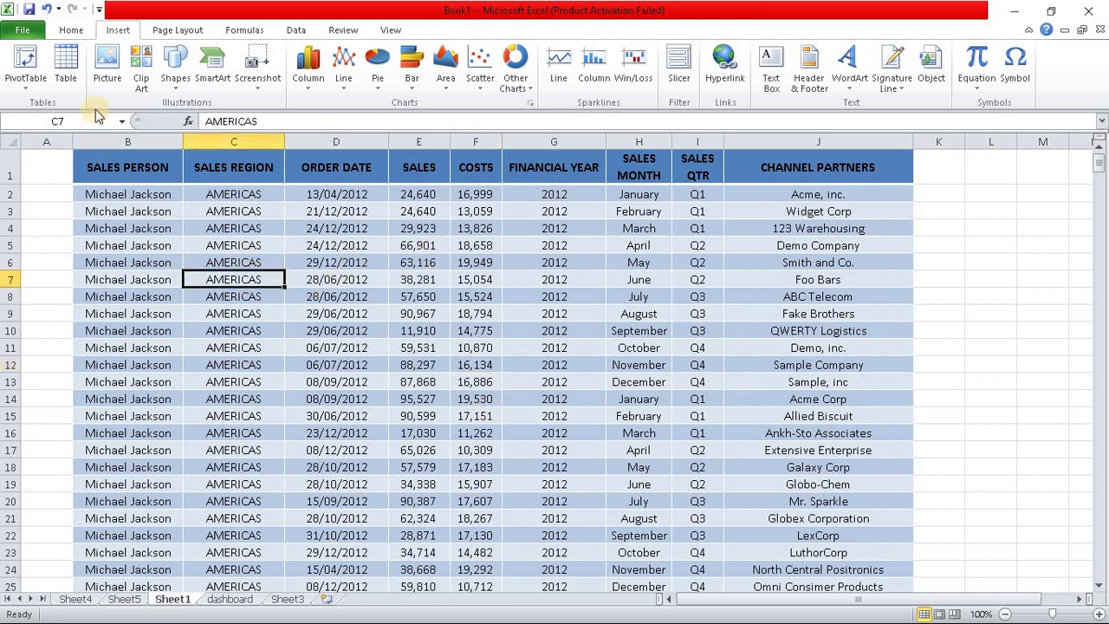
left_click(25, 83)
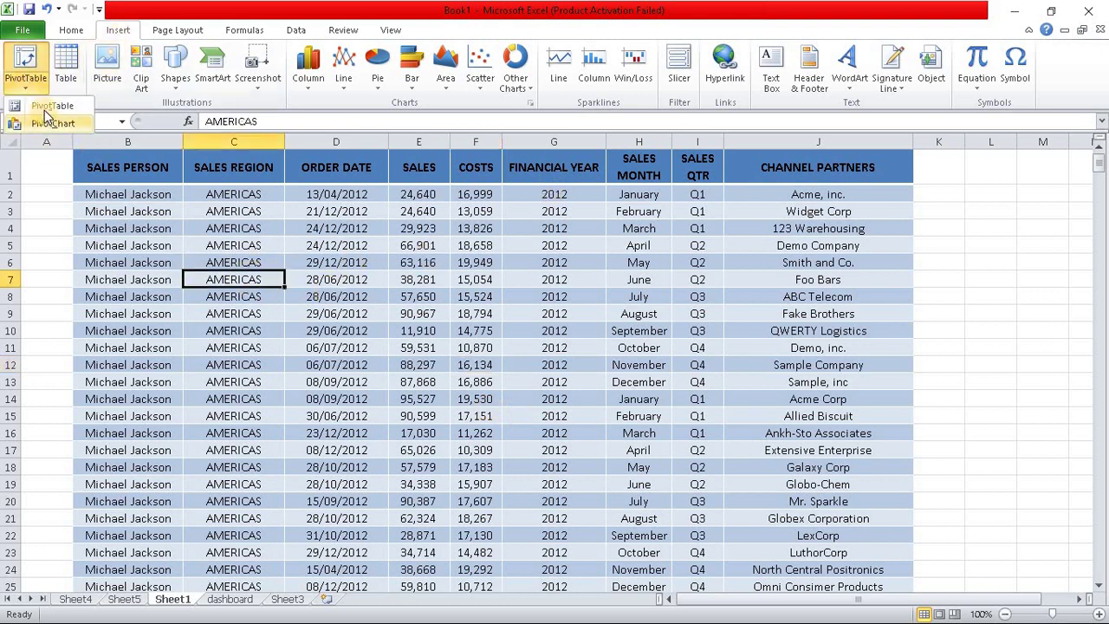
left_click(48, 107)
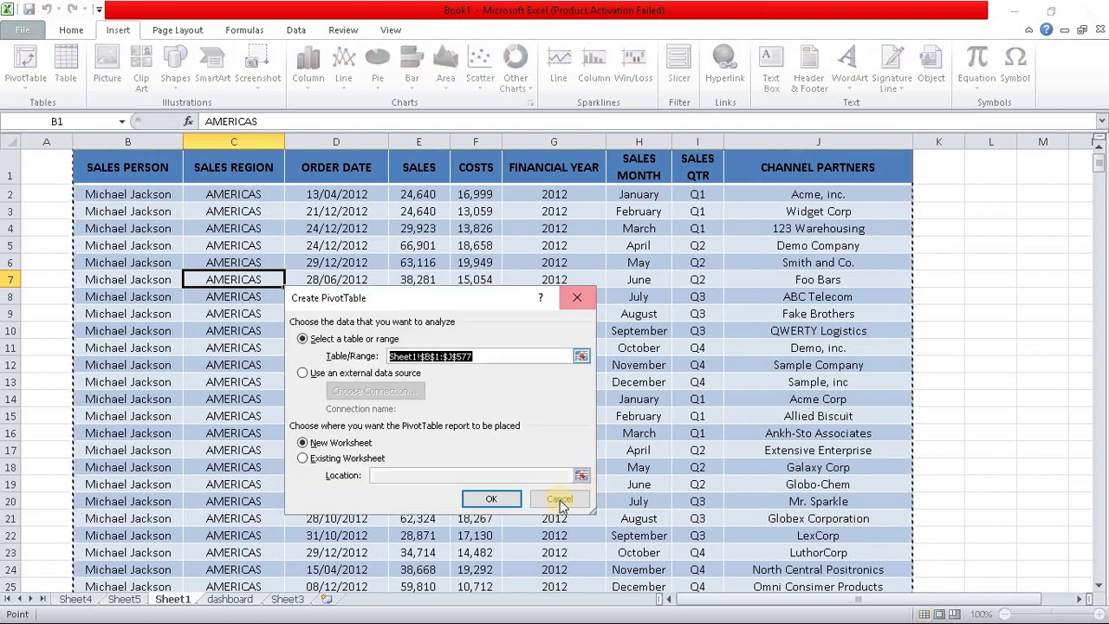
left_click(493, 498)
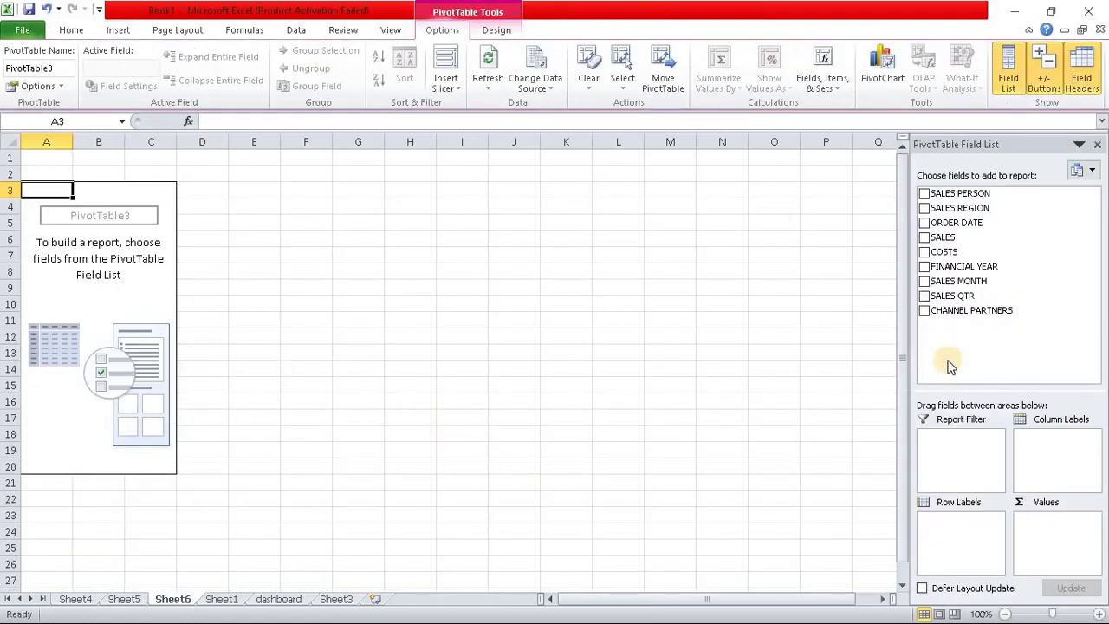
- Add FINANCIAL YEAR and SALES MONTH as row fields, and SALES and COSTS as values
mouse_move(962, 265)
left_mouse_down()
mouse_move(985, 431)
mouse_move(951, 525)
left_mouse_up()
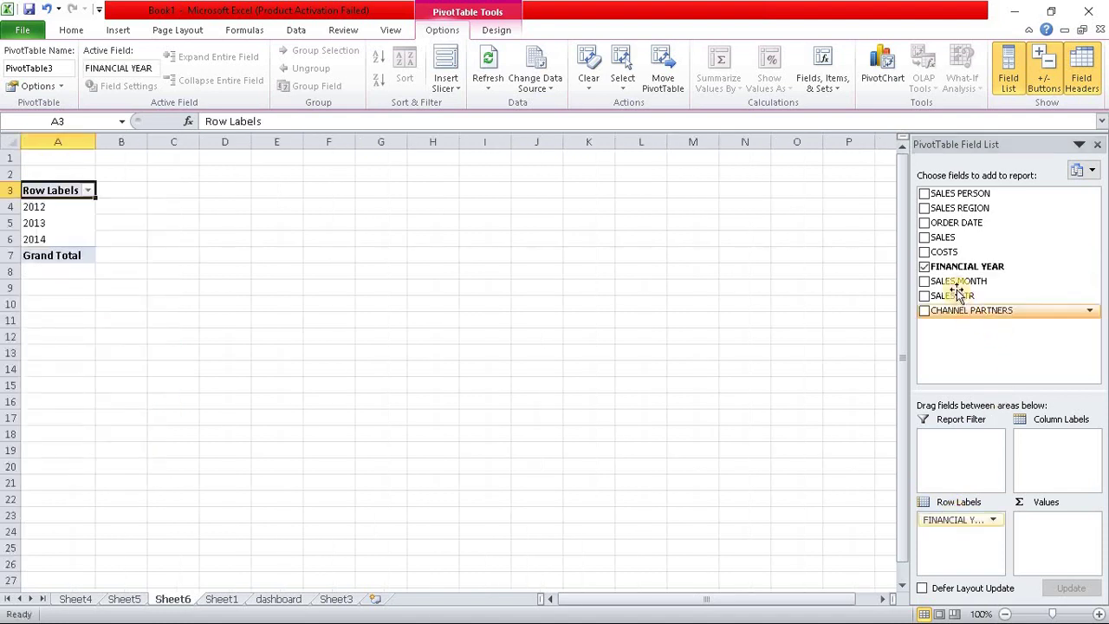
left_click_drag(958, 280, 962, 533)
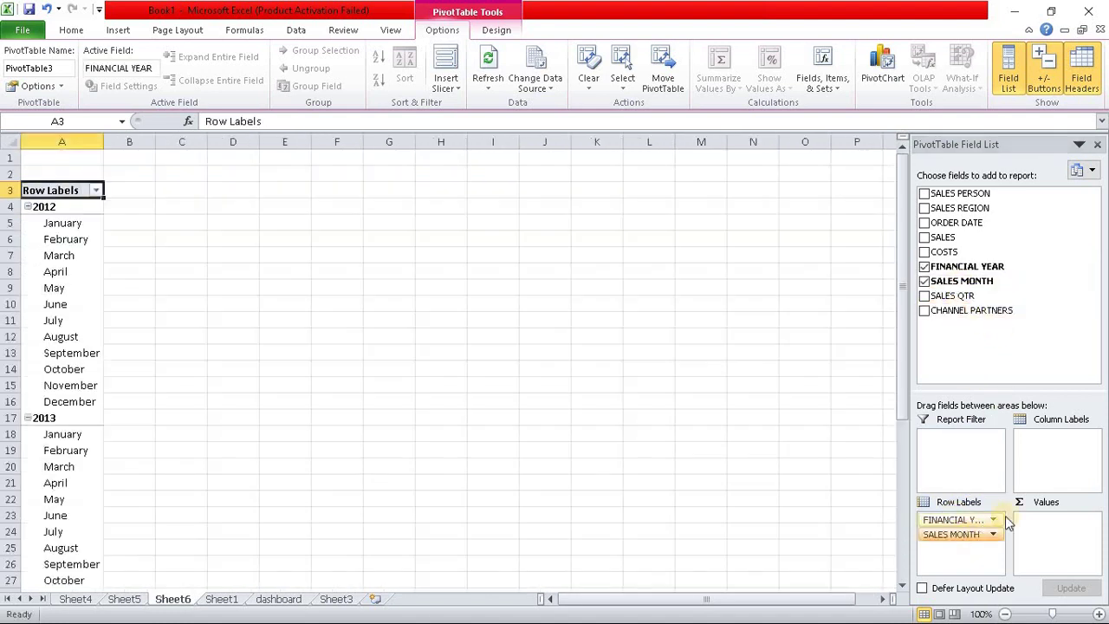
mouse_move(951, 298)
left_mouse_down()
mouse_move(965, 310)
mouse_move(946, 260)
mouse_move(1044, 552)
left_mouse_up()
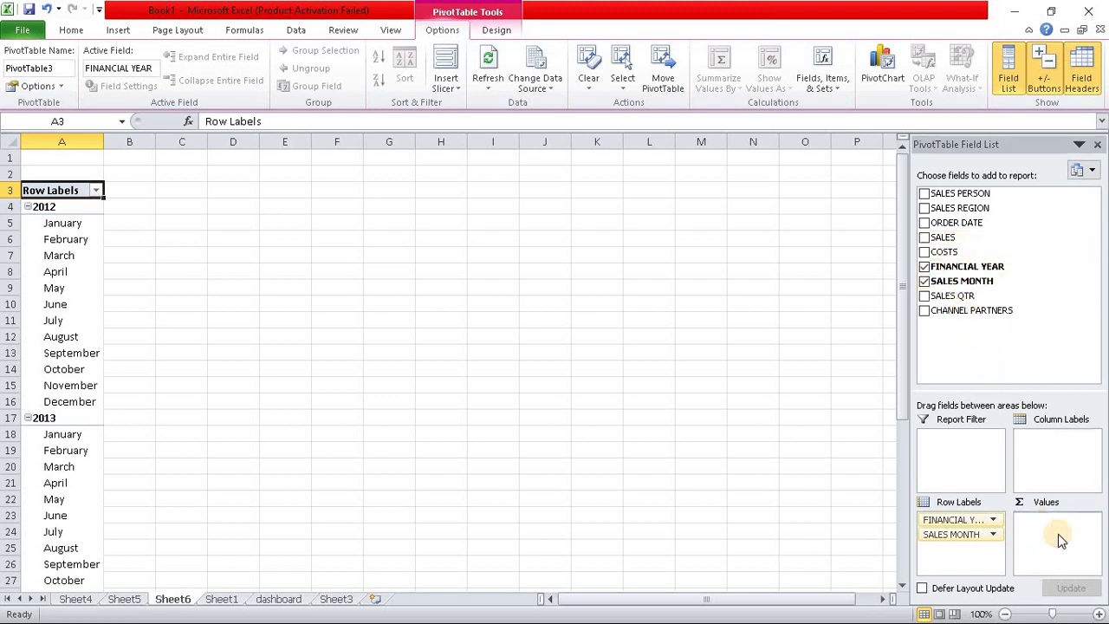
left_click_drag(941, 253, 1046, 542)
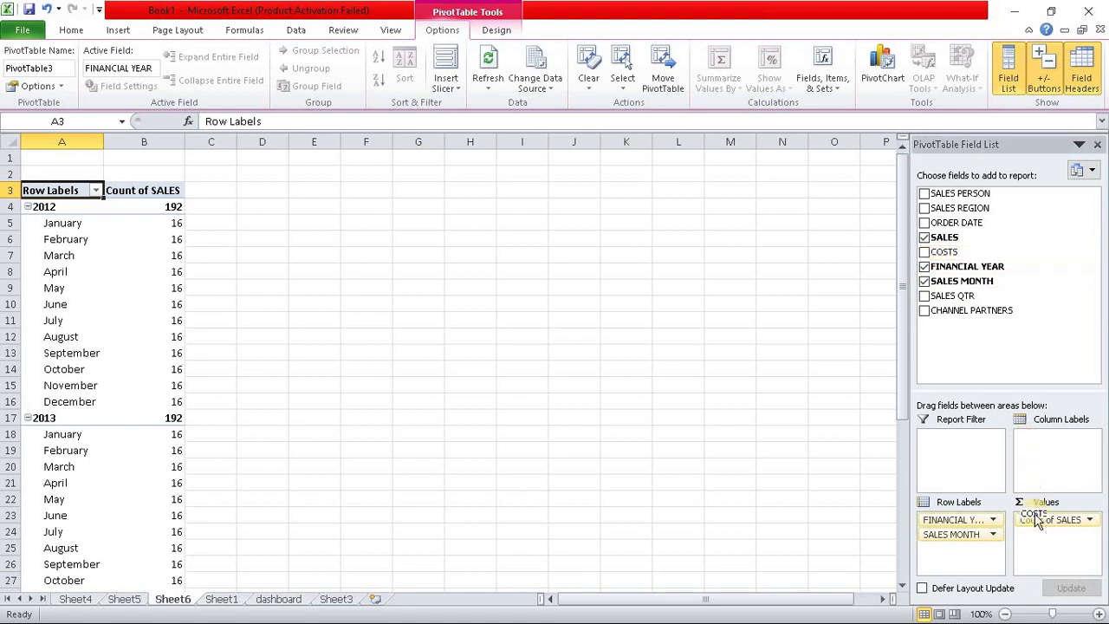
- Review the new pivot table and reselect its Row Labels header
left_click(478, 357)
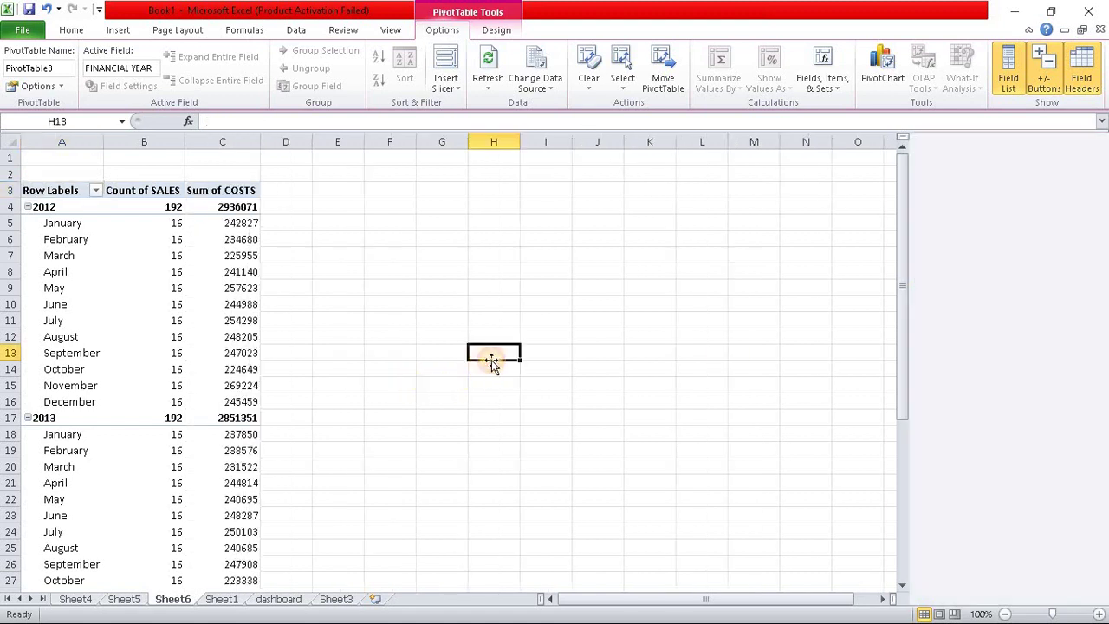
scroll(377, 271, "down", 6)
scroll(378, 271, "down", 6)
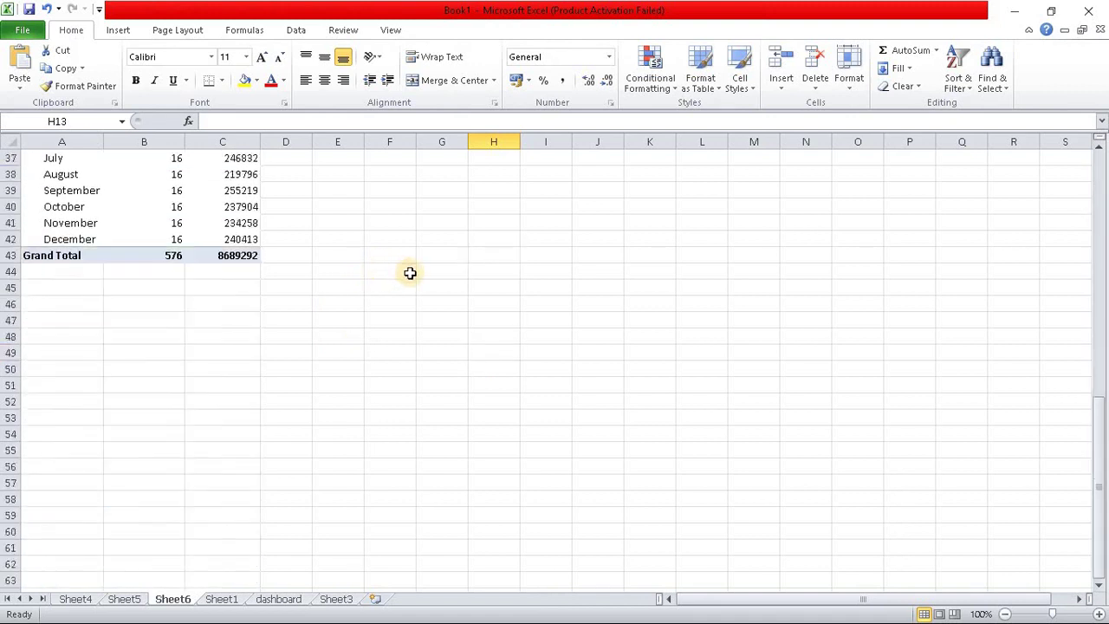
scroll(408, 272, "up", 5)
scroll(453, 286, "up", 4)
scroll(471, 294, "up", 3)
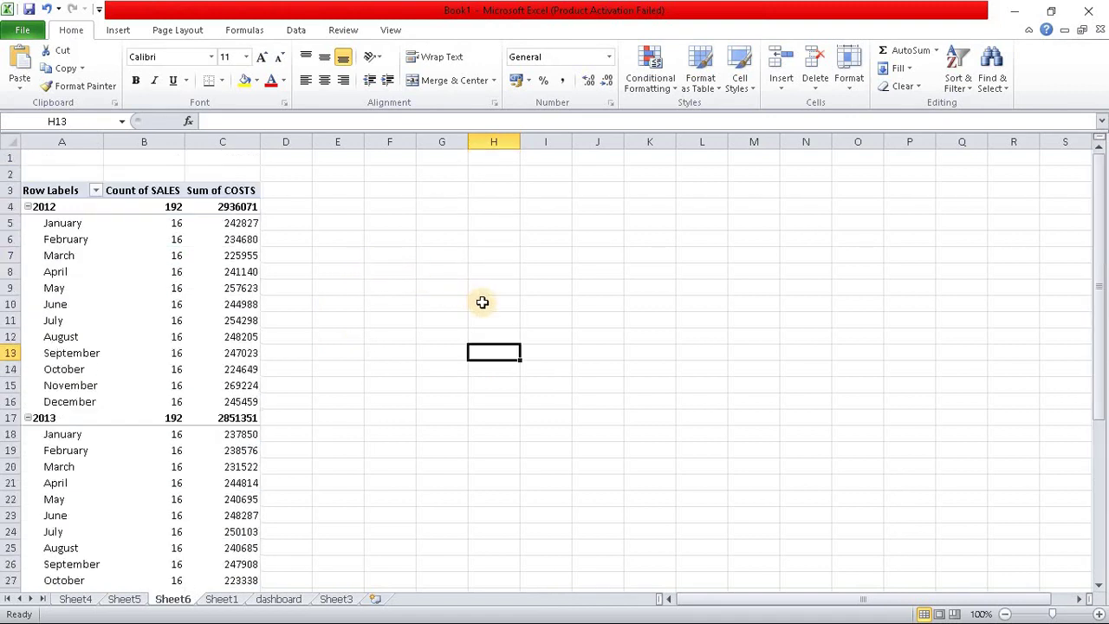
left_click(717, 356)
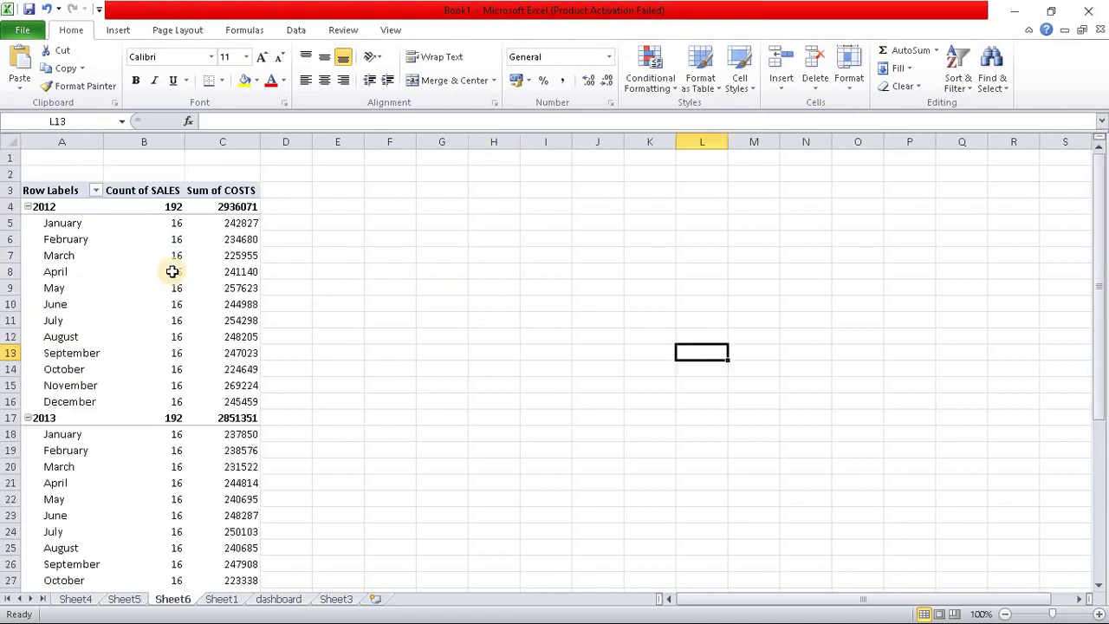
left_click(79, 194)
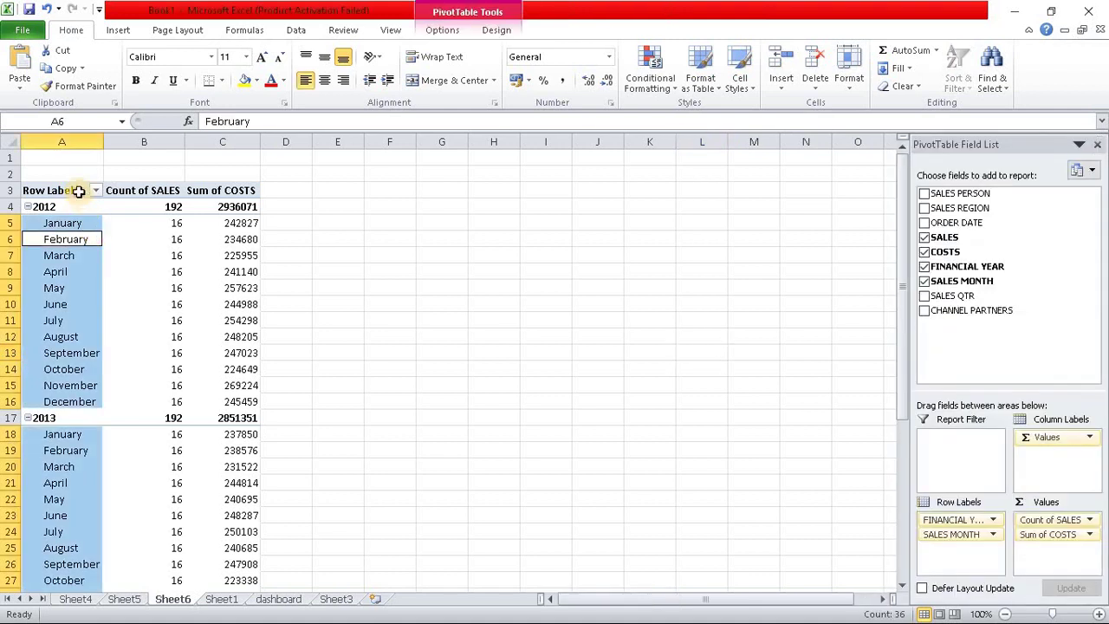
left_click(79, 191)
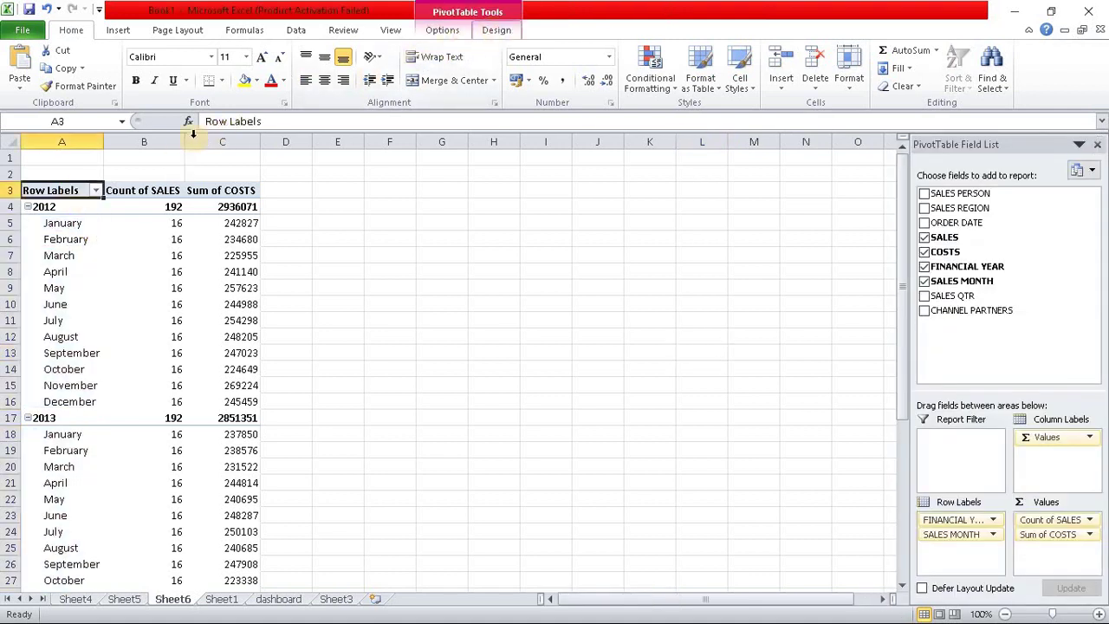
- Switch the pivot table's report layout to Tabular Form
left_click(111, 82)
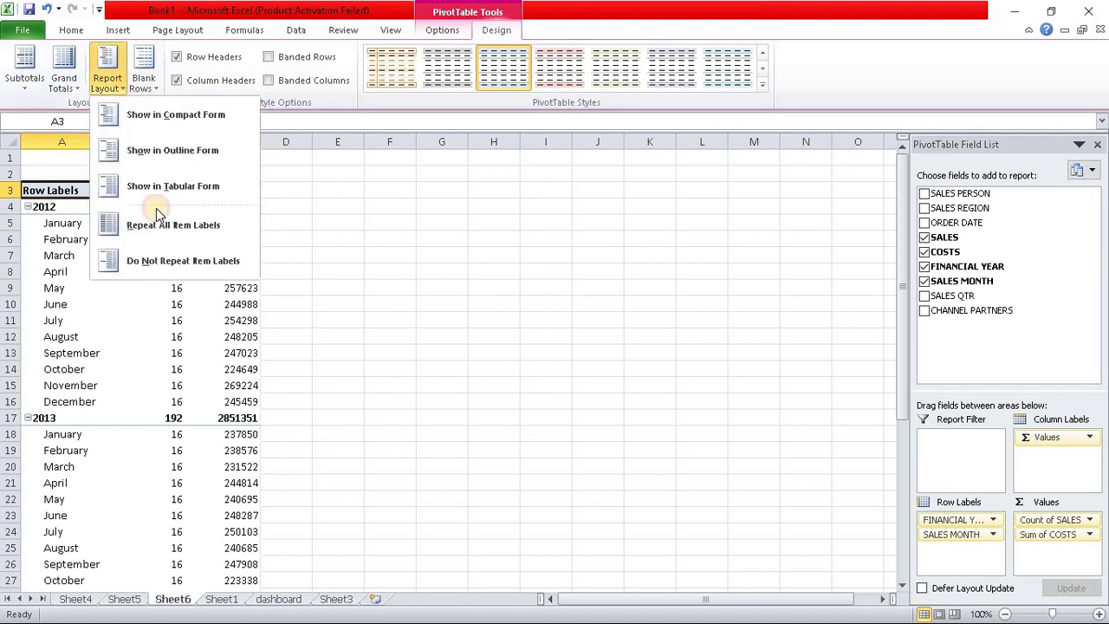
left_click(152, 188)
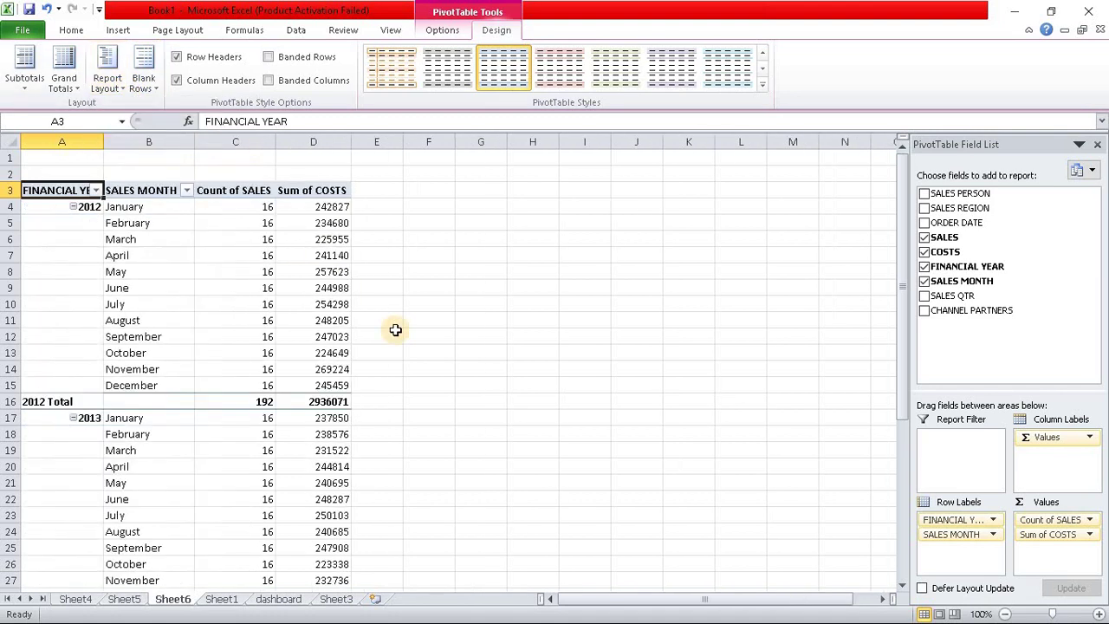
left_click(530, 337)
scroll(530, 332, "down", 4)
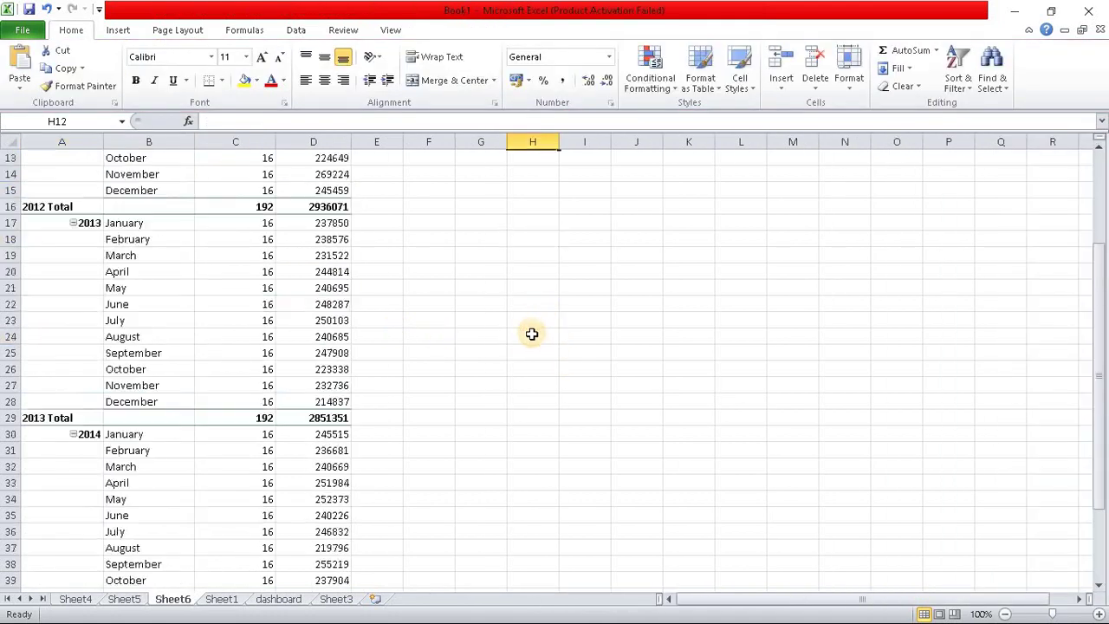
scroll(532, 332, "up", 4)
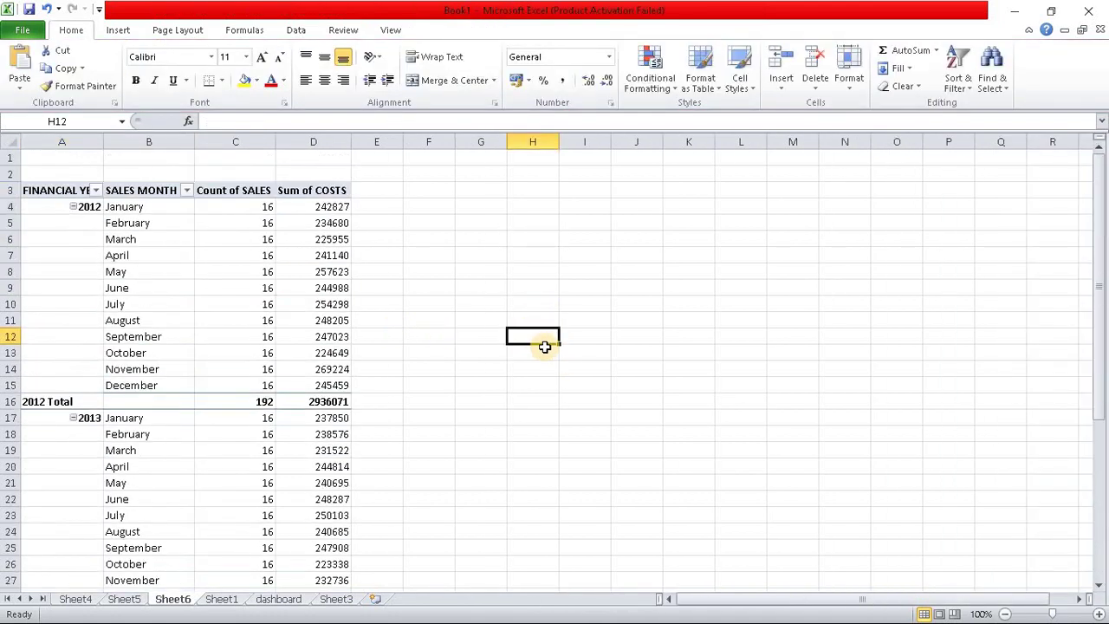
- Reselect the pivot table and browse the Insert tab's chart options
left_click(230, 287)
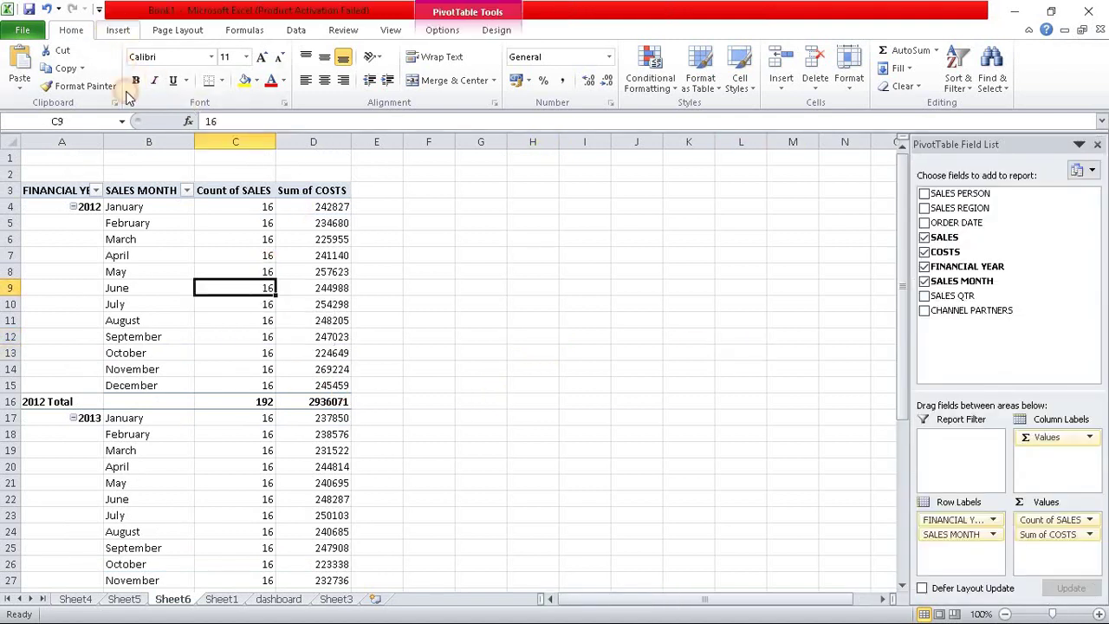
left_click(116, 30)
left_click(62, 241)
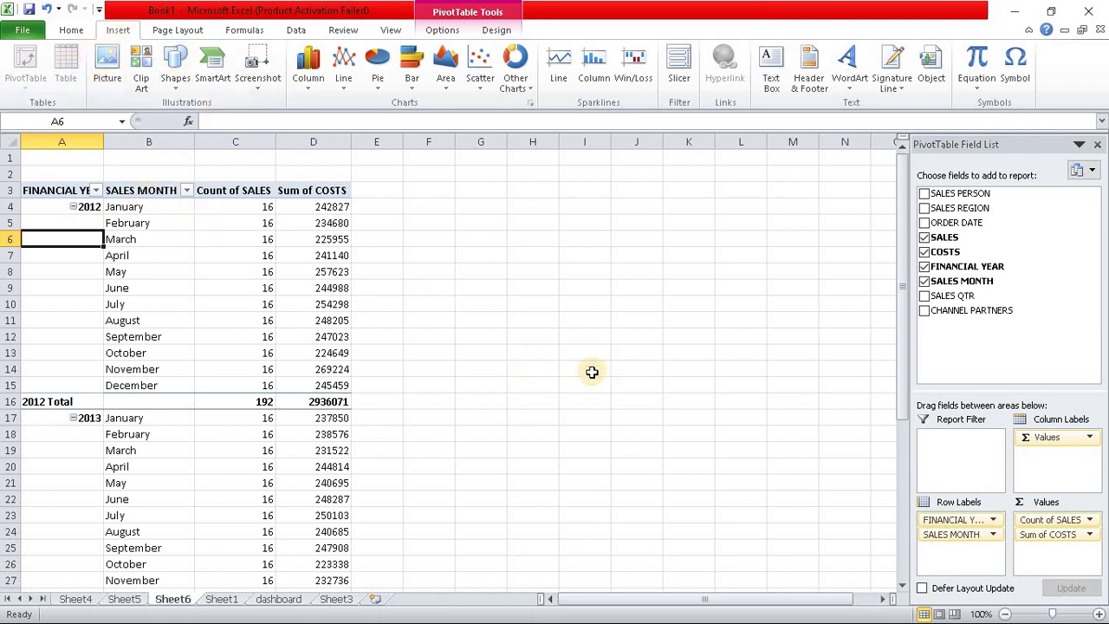
left_click(523, 364)
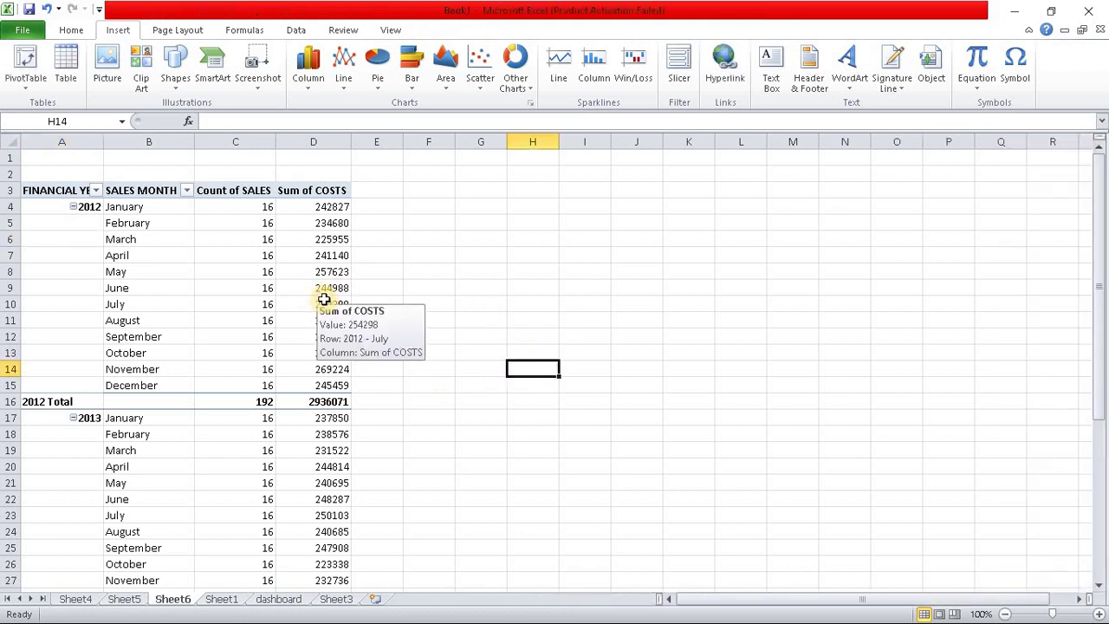
left_click(323, 302)
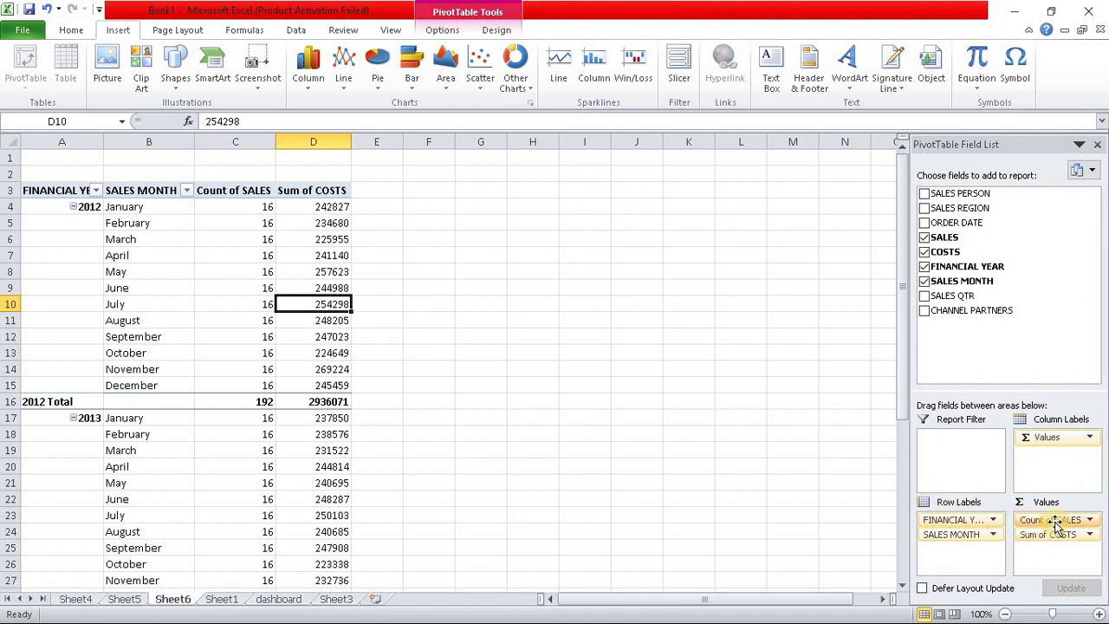
- Change the SALES value field from Count to Sum in Value Field Settings
left_click(1055, 523)
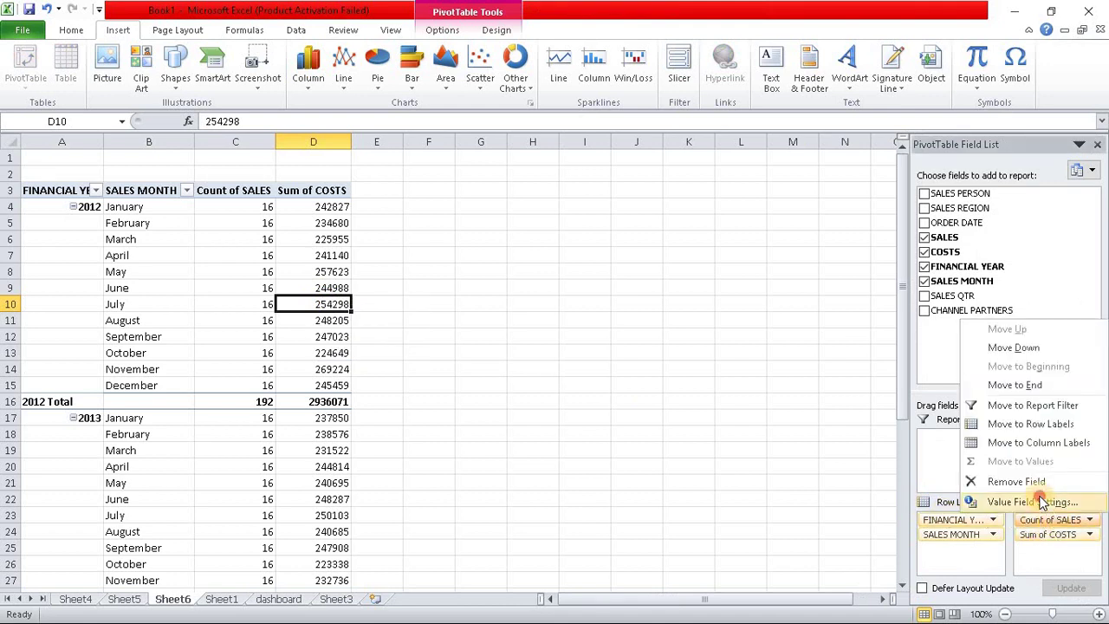
left_click(1040, 501)
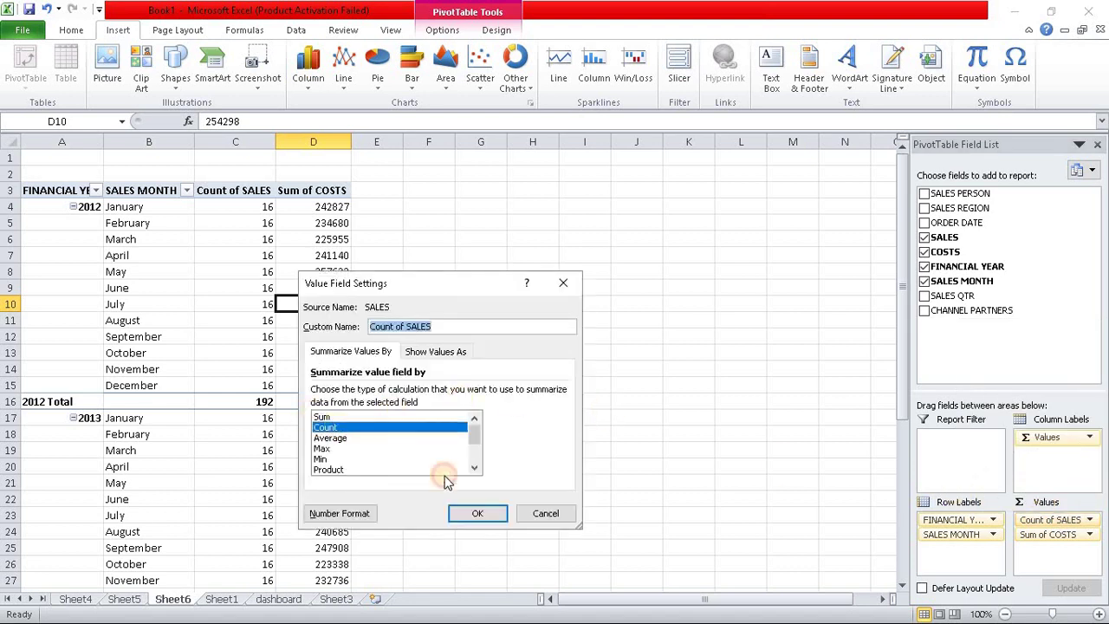
left_click(322, 418)
left_click(477, 512)
- Check the summed sales values in the pivot and return to the Insert tab
left_click(565, 411)
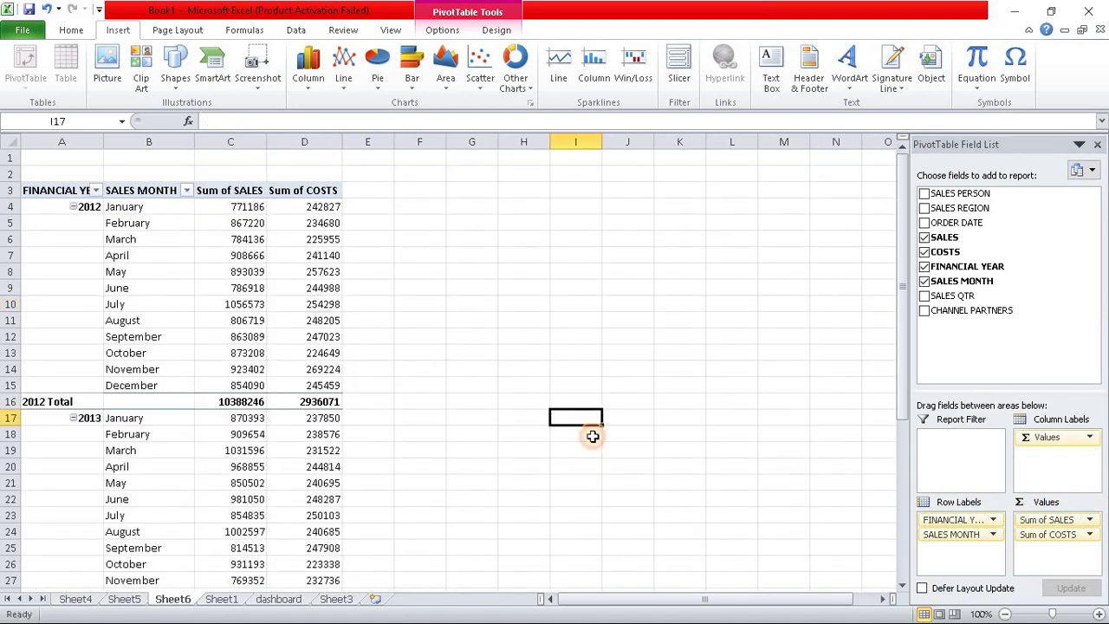
left_click(218, 334)
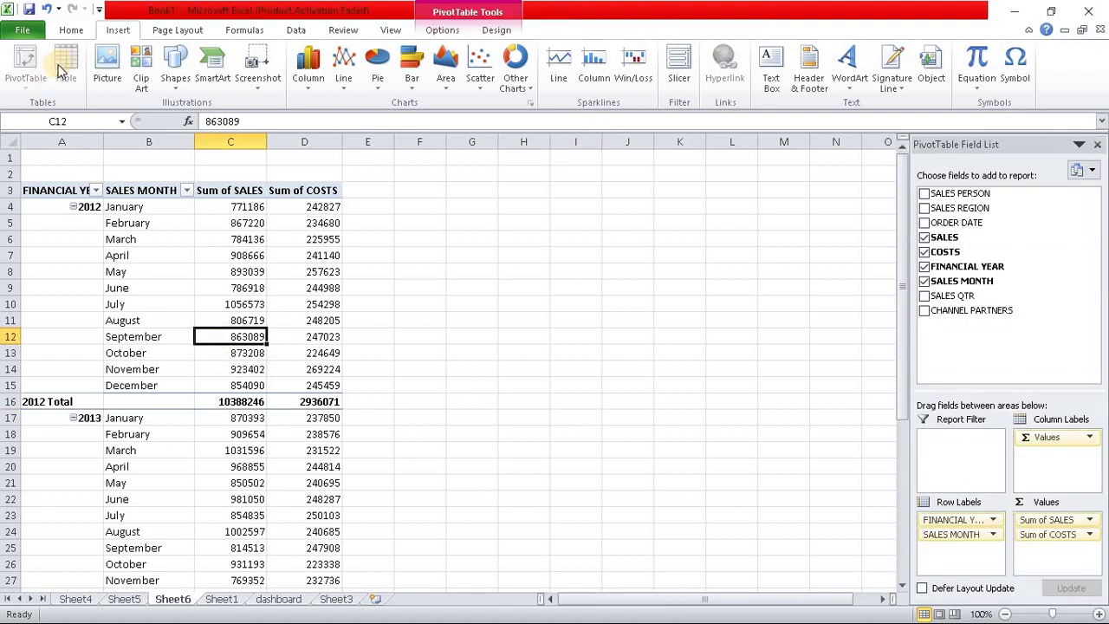
left_click(115, 255)
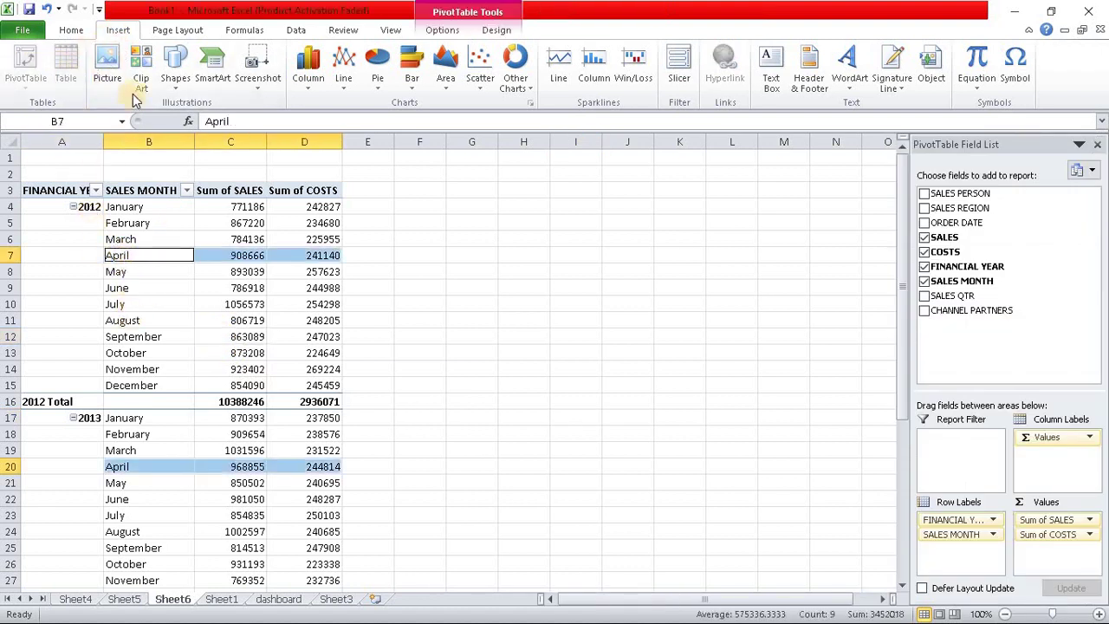
left_click(73, 31)
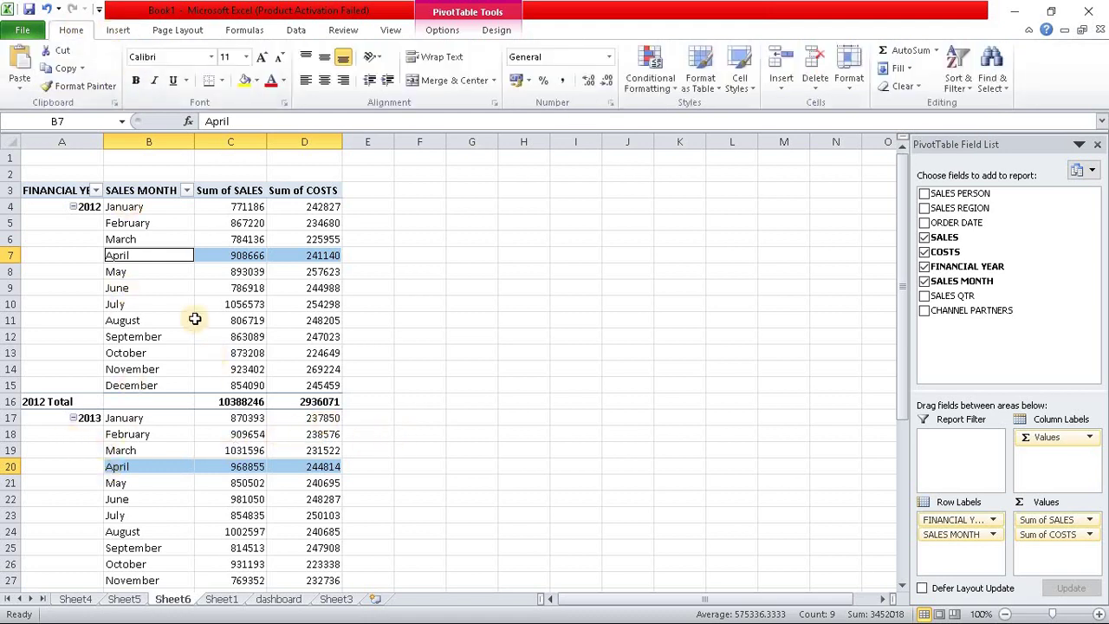
left_click(240, 320)
mouse_move(304, 206)
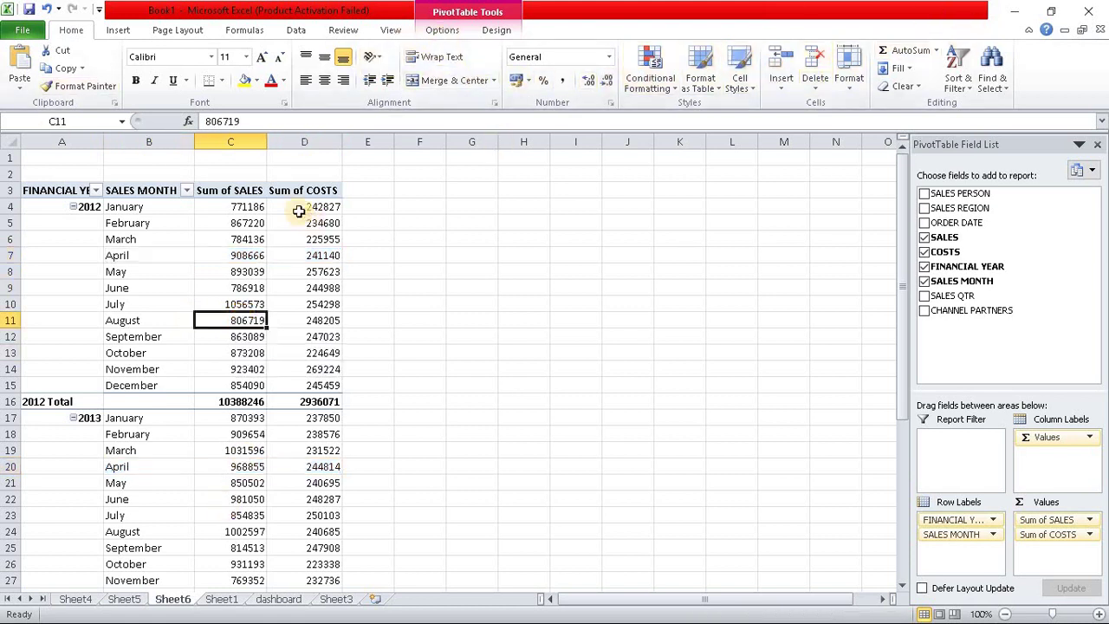
left_click(118, 31)
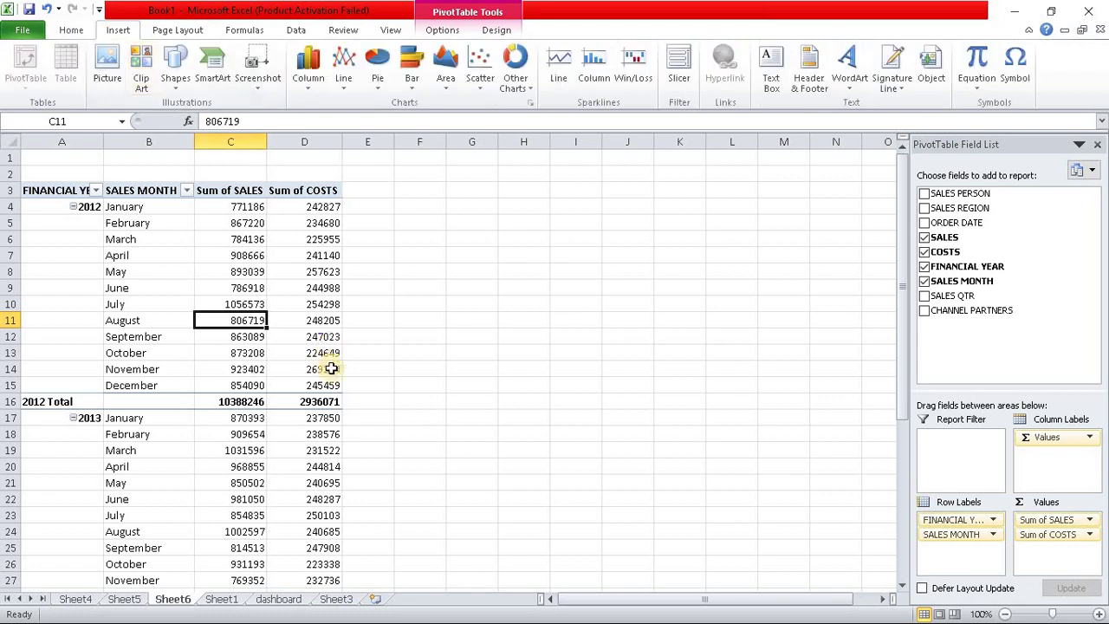
- Insert a clustered column PivotChart of monthly sales and costs, widened so every month shows
left_click(308, 82)
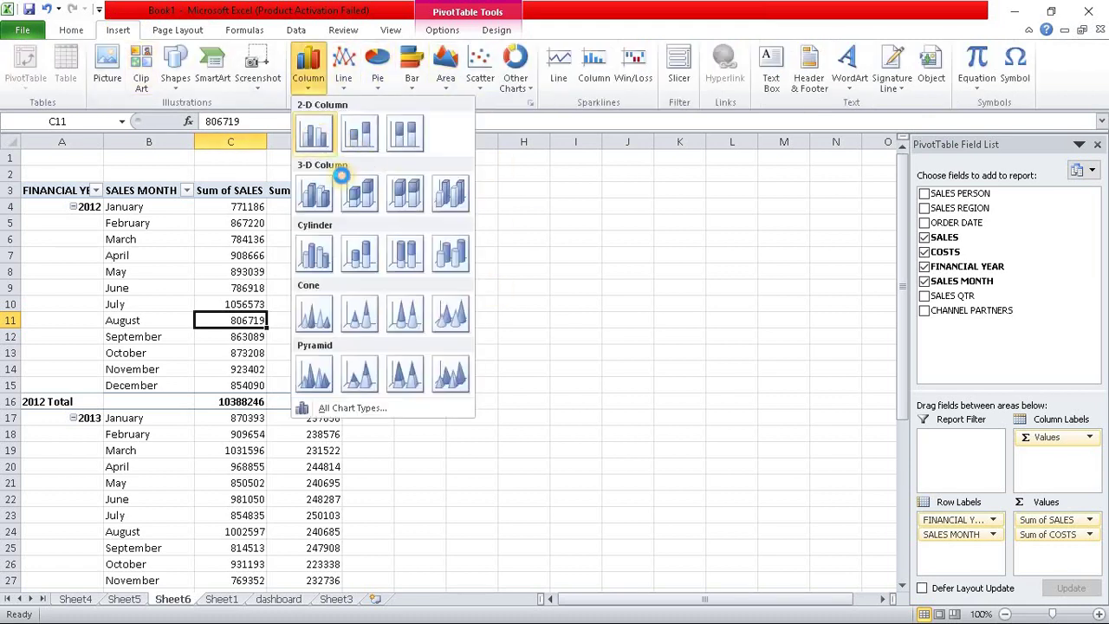
left_click(315, 136)
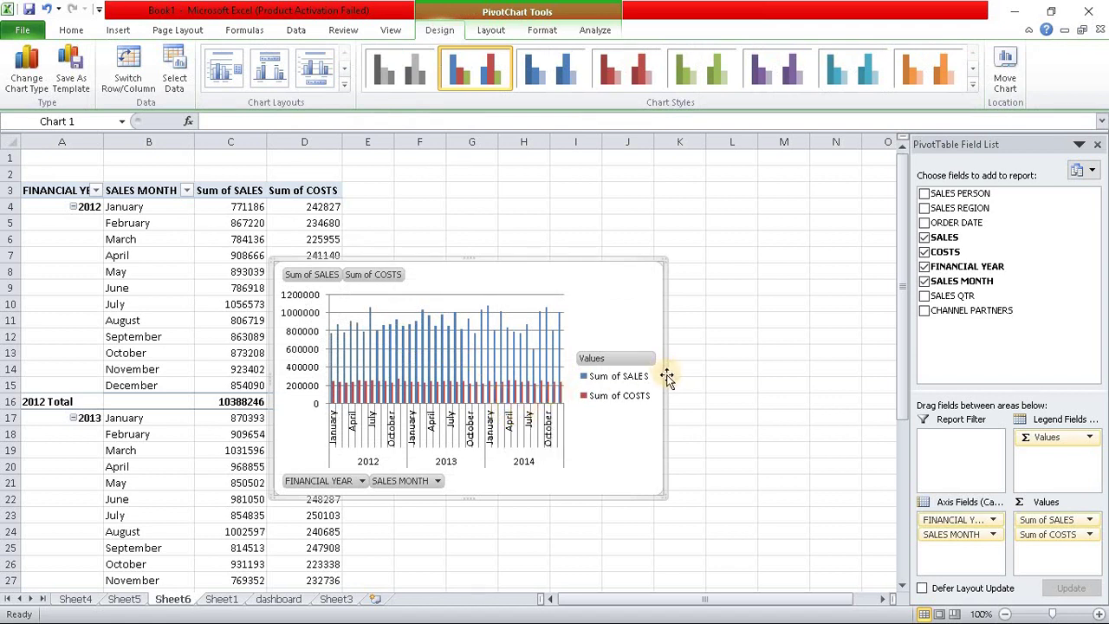
left_click_drag(664, 376, 906, 379)
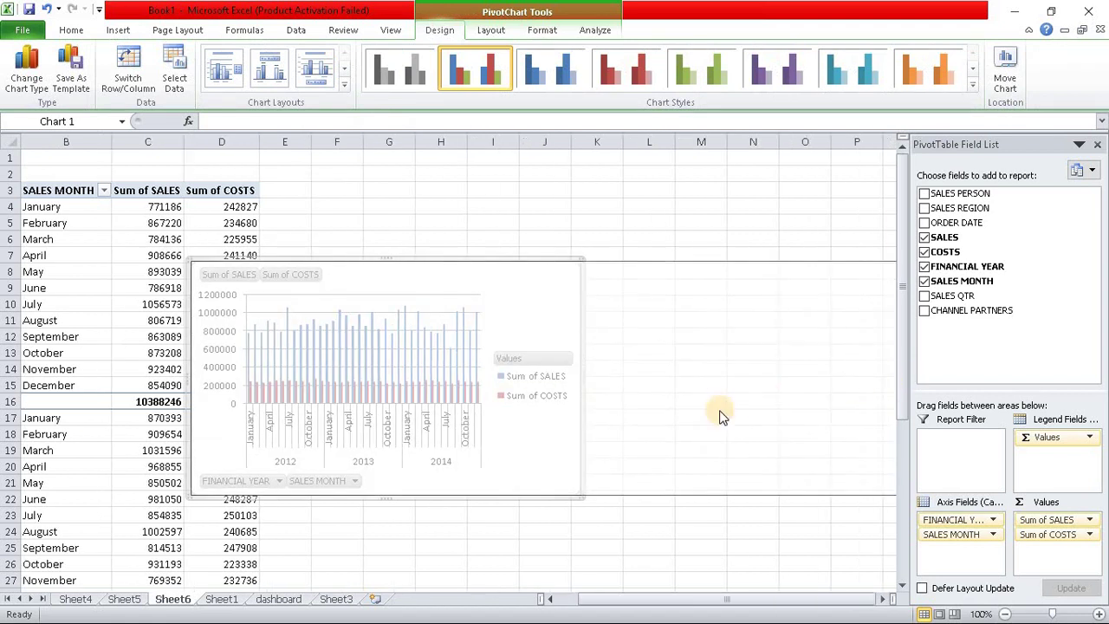
left_click_drag(673, 598, 900, 598)
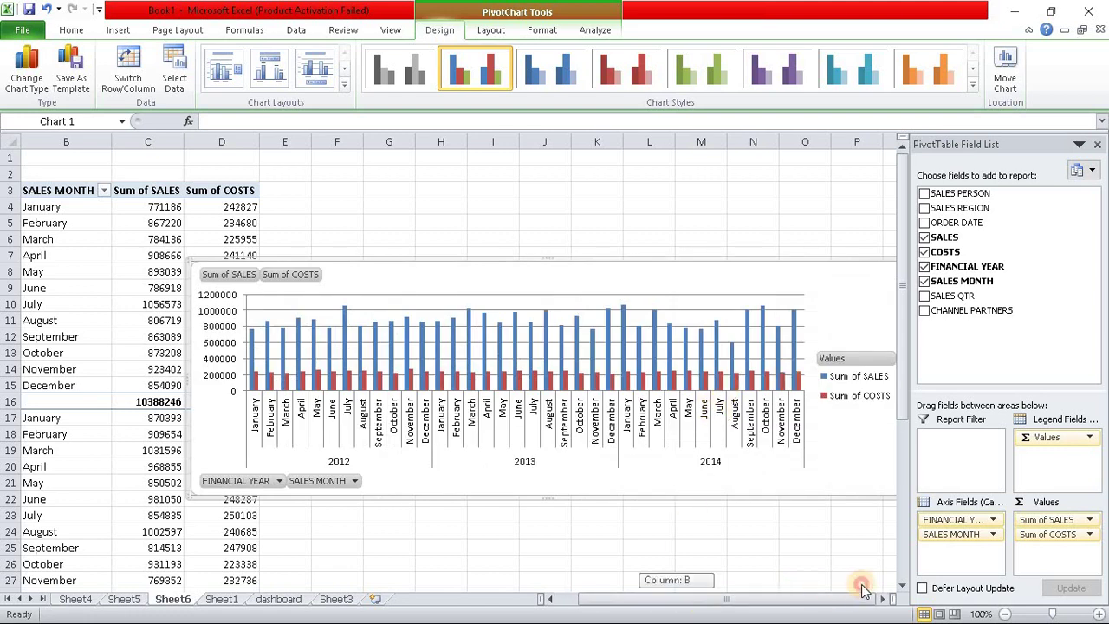
double_click(884, 600)
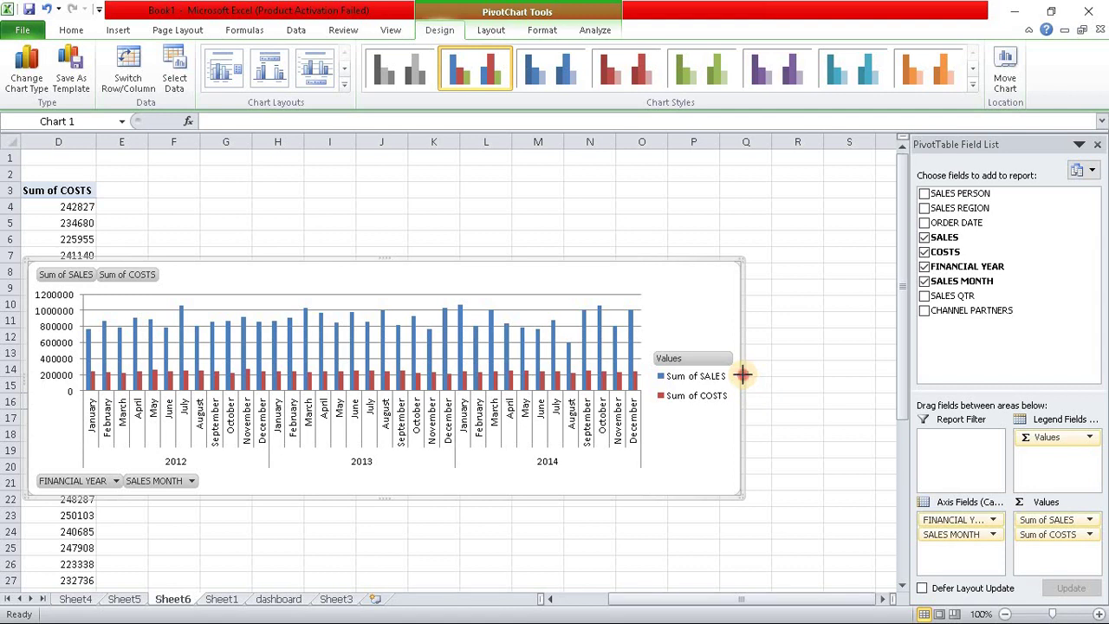
left_click_drag(742, 374, 841, 373)
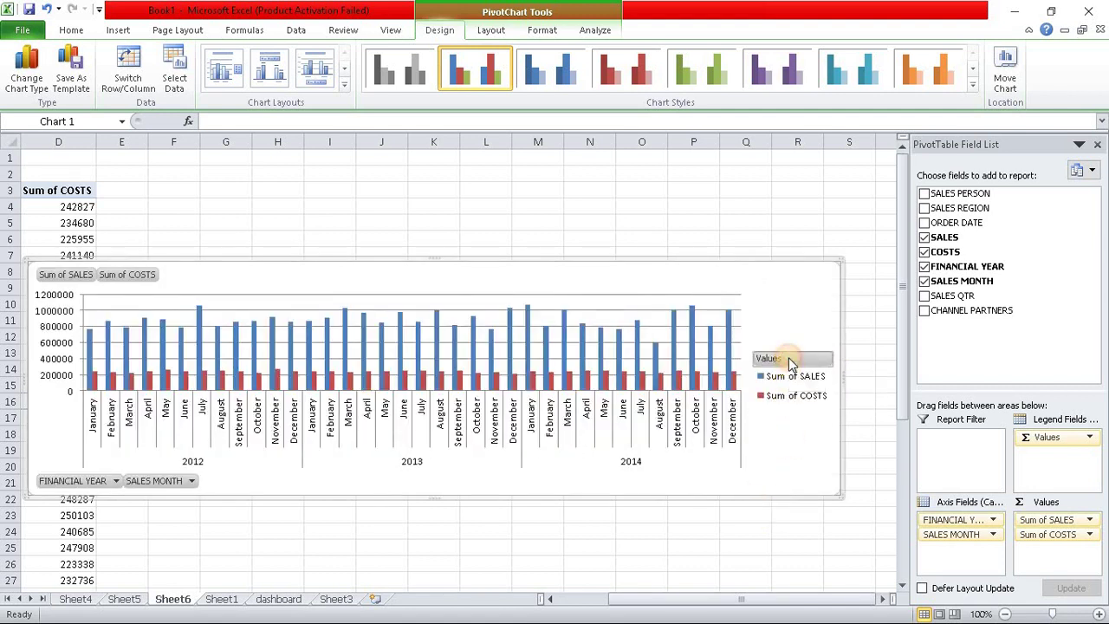
- Hide all field buttons on the PivotChart and delete its horizontal gridlines
right_click(789, 360)
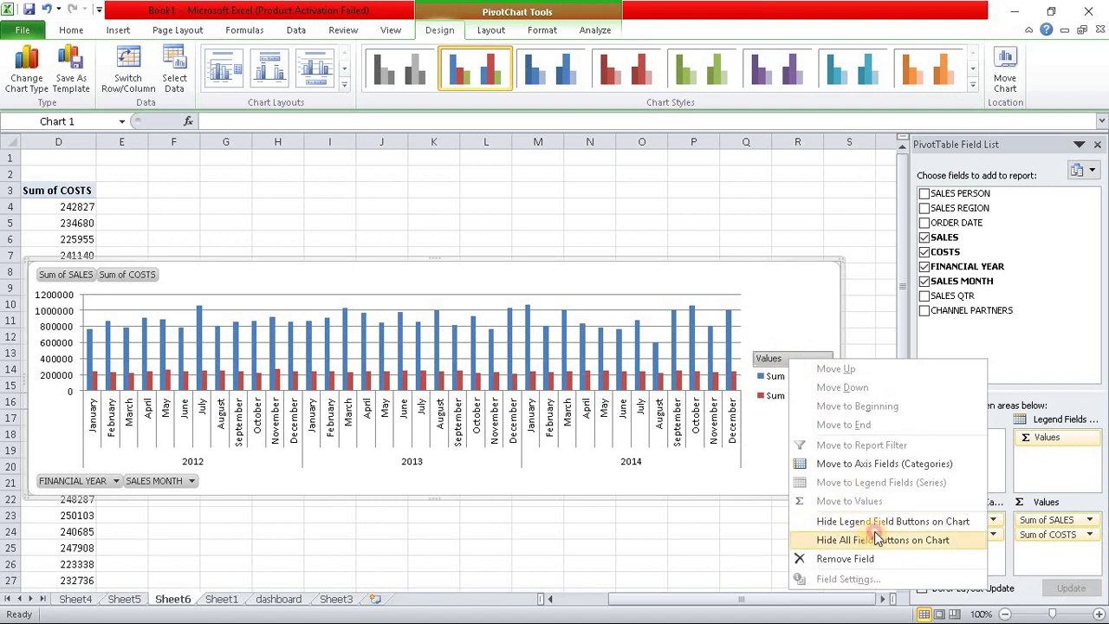
left_click(872, 538)
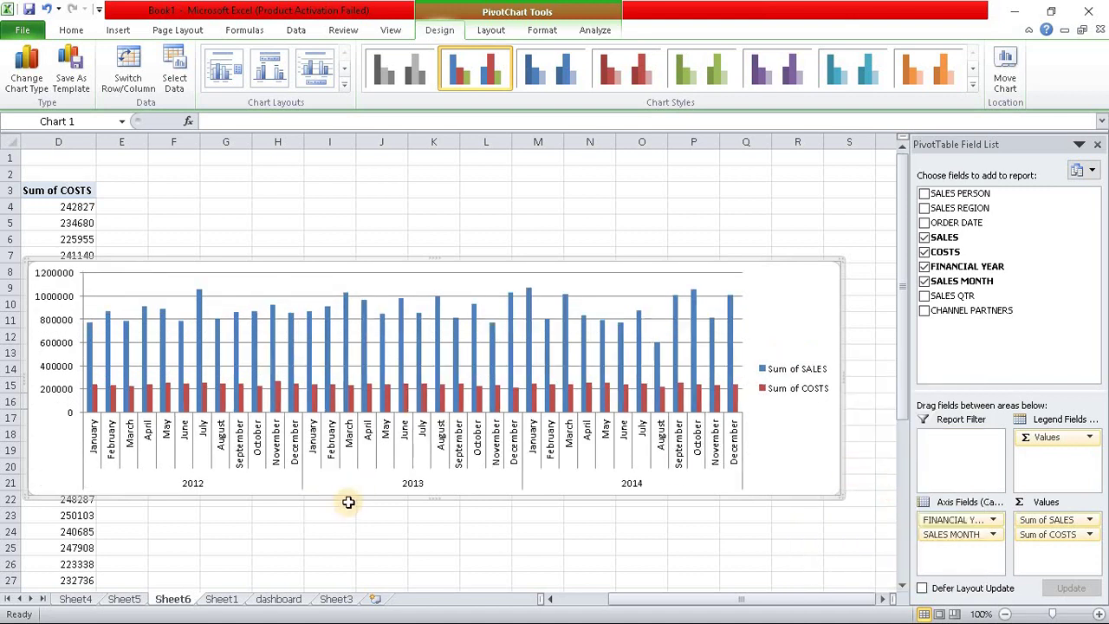
left_click(303, 297)
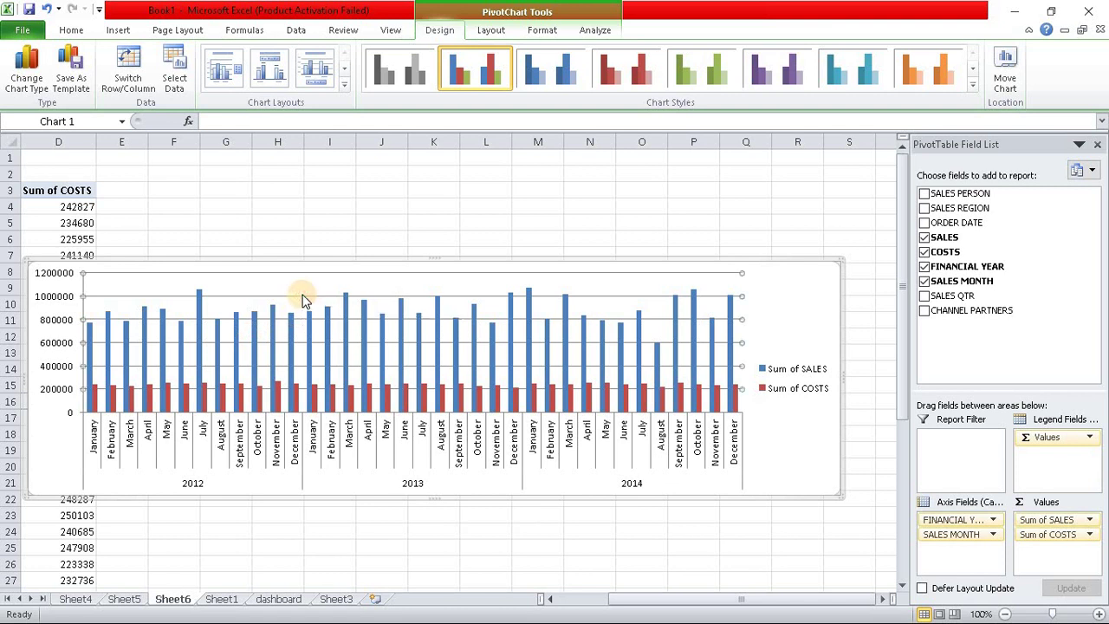
key("Delete")
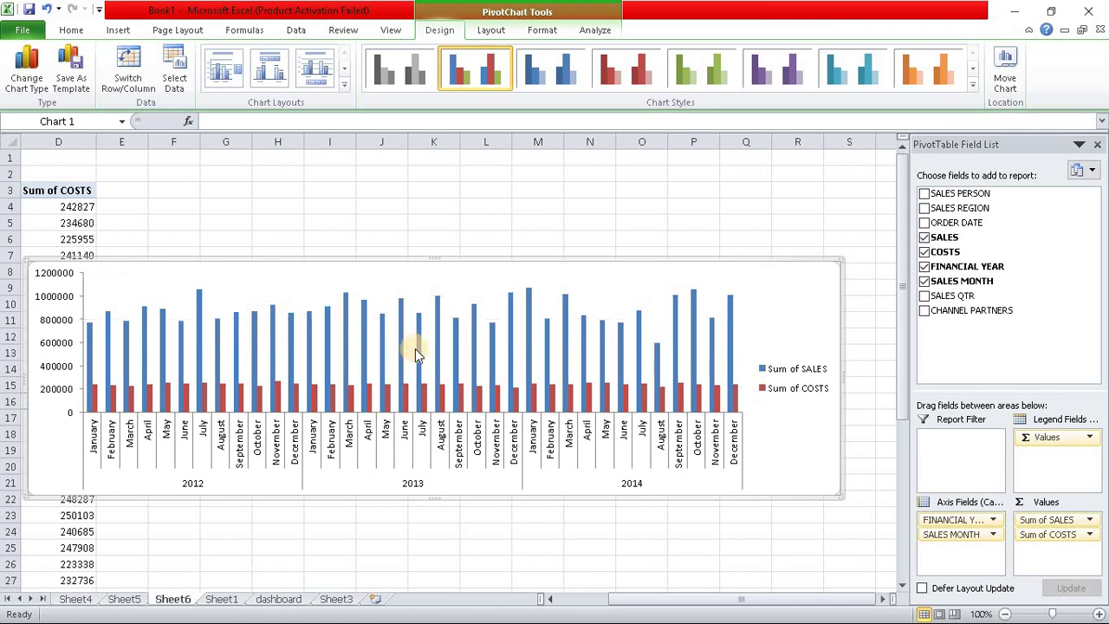
mouse_move(667, 602)
left_mouse_down()
mouse_move(606, 602)
mouse_move(691, 591)
mouse_move(654, 593)
left_mouse_up()
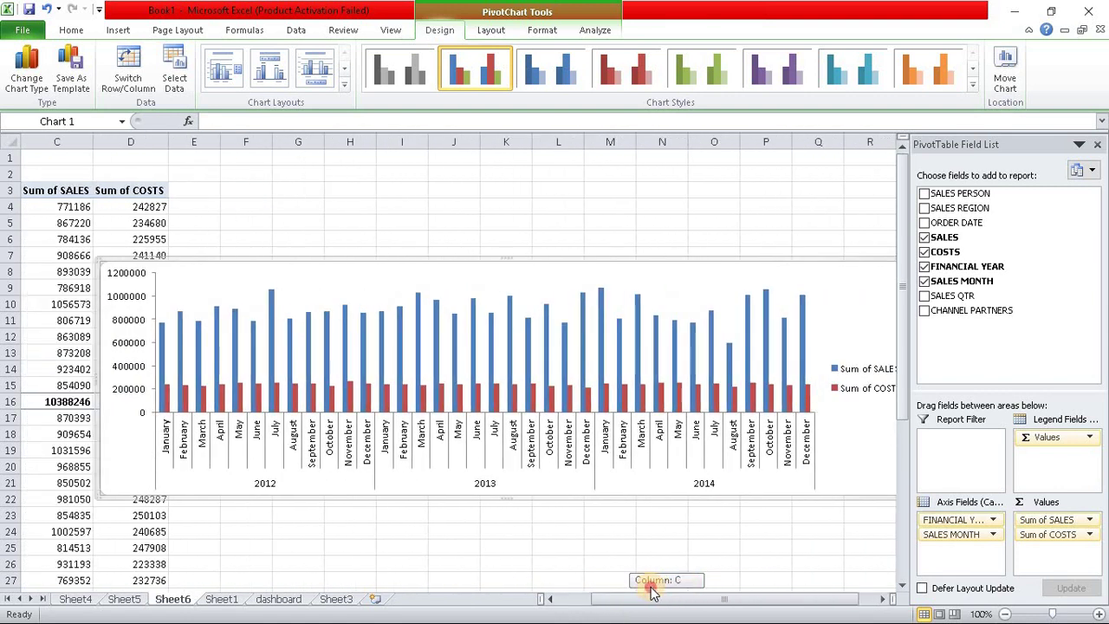
left_click(544, 399)
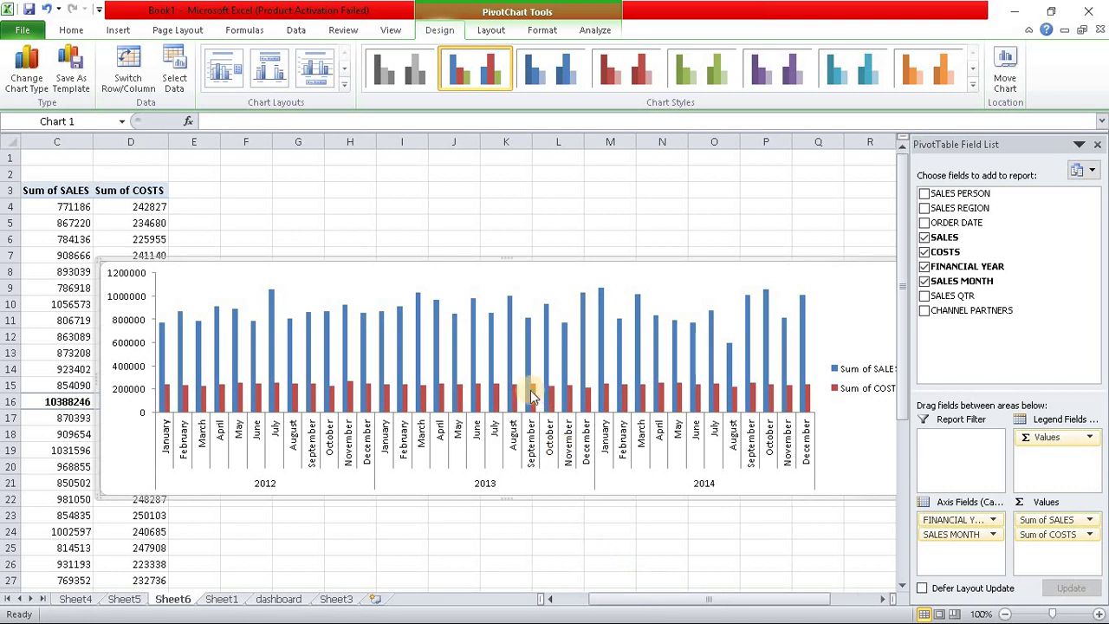
left_click(530, 390)
- Move the Sum of COSTS series onto a secondary axis via Format Data Series
right_click(530, 390)
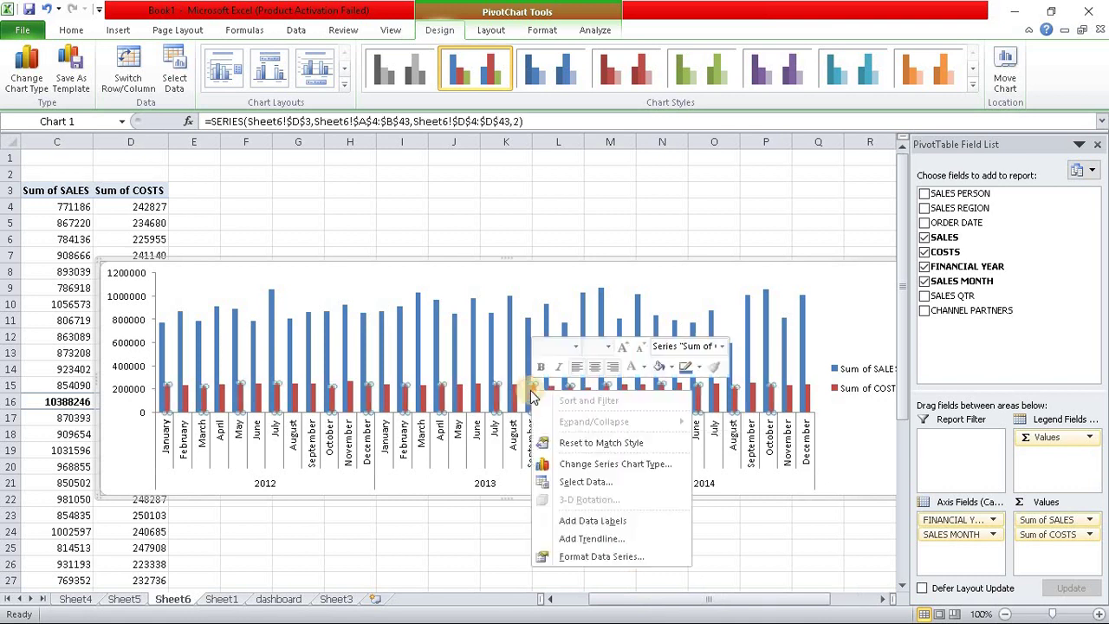
left_click(596, 557)
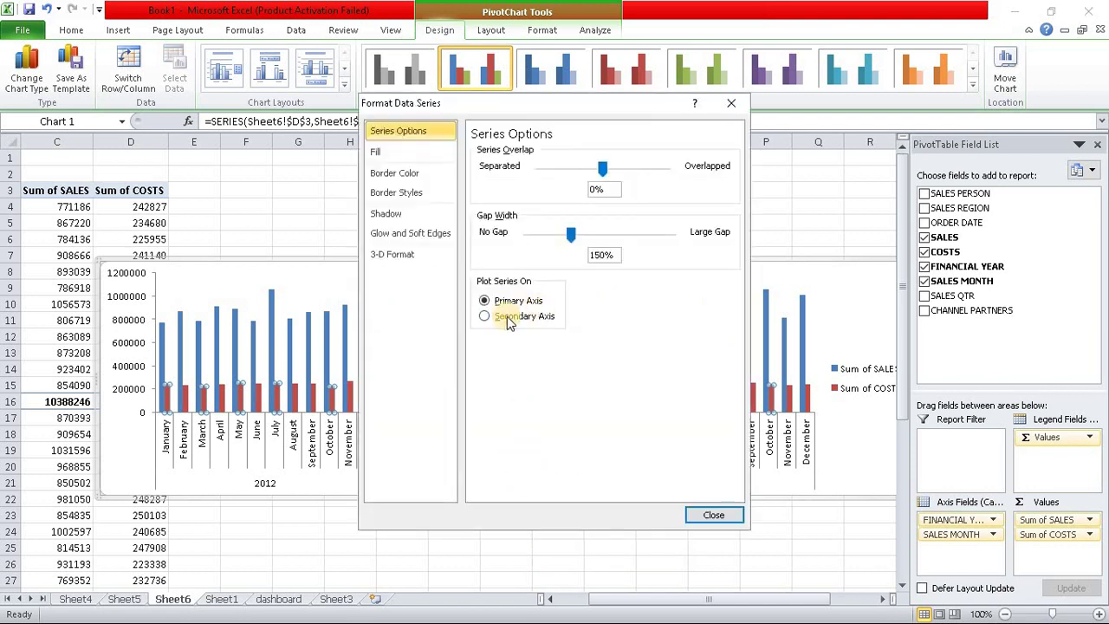
left_click(489, 317)
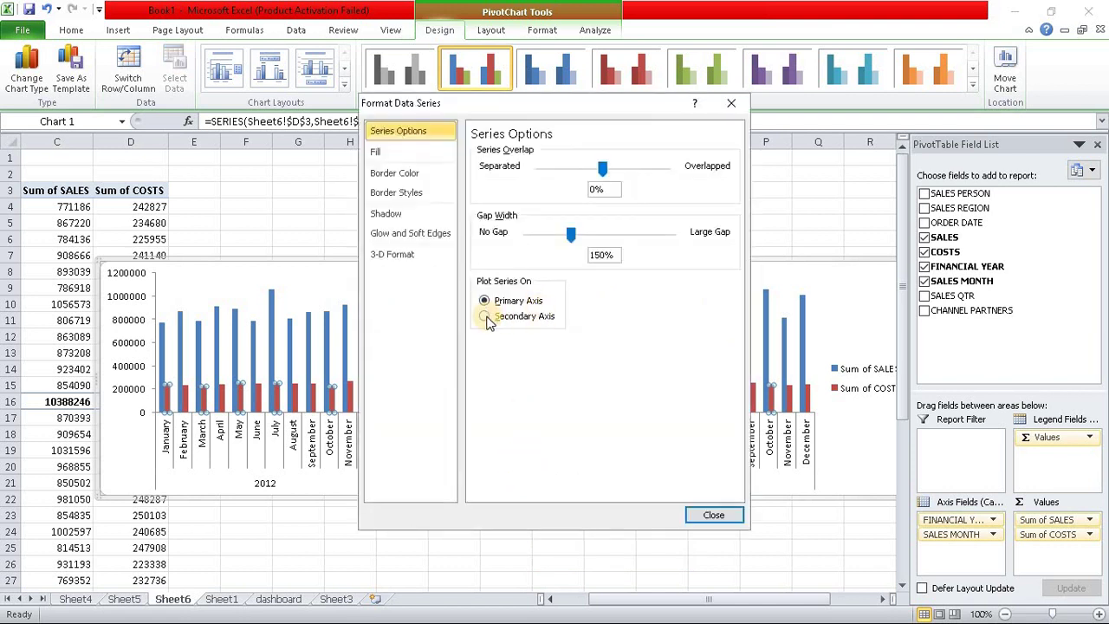
left_click(713, 515)
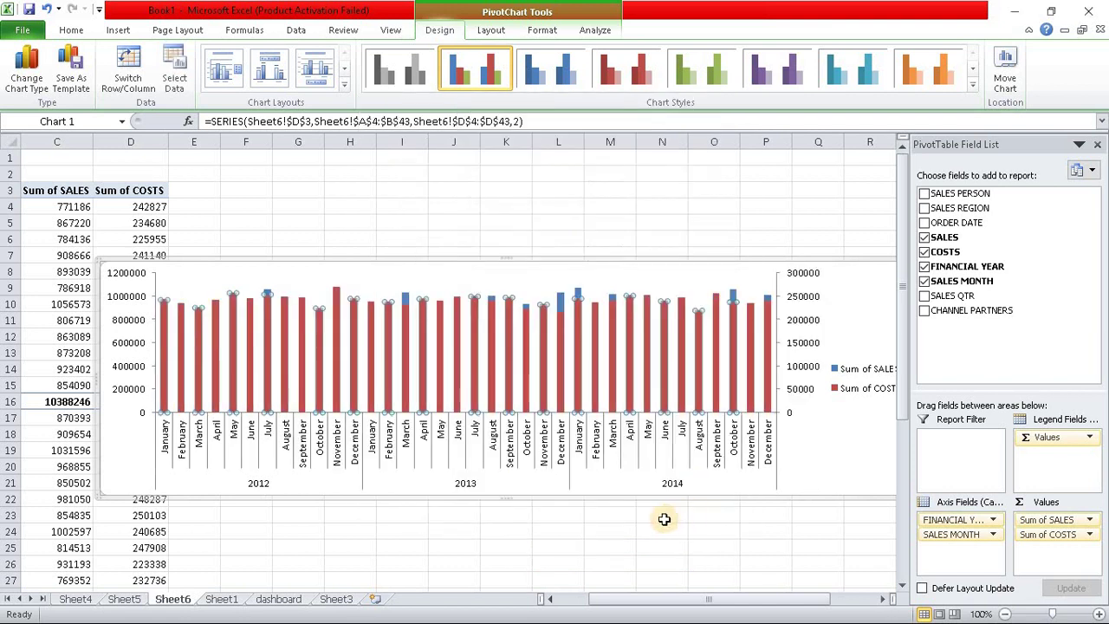
right_click(474, 314)
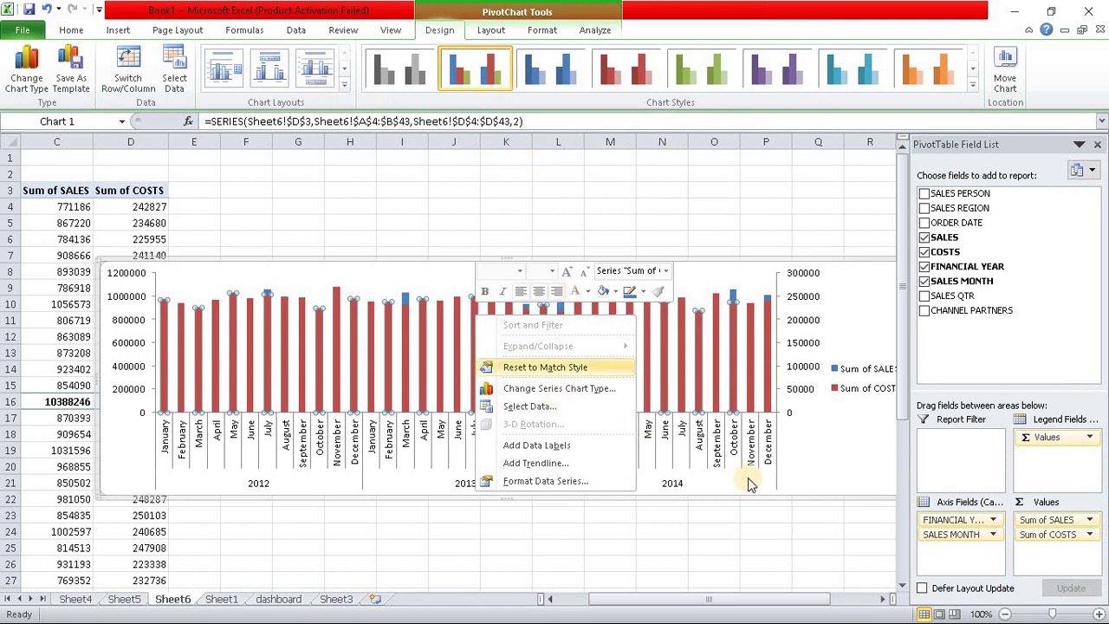
left_click(759, 533)
mouse_move(526, 364)
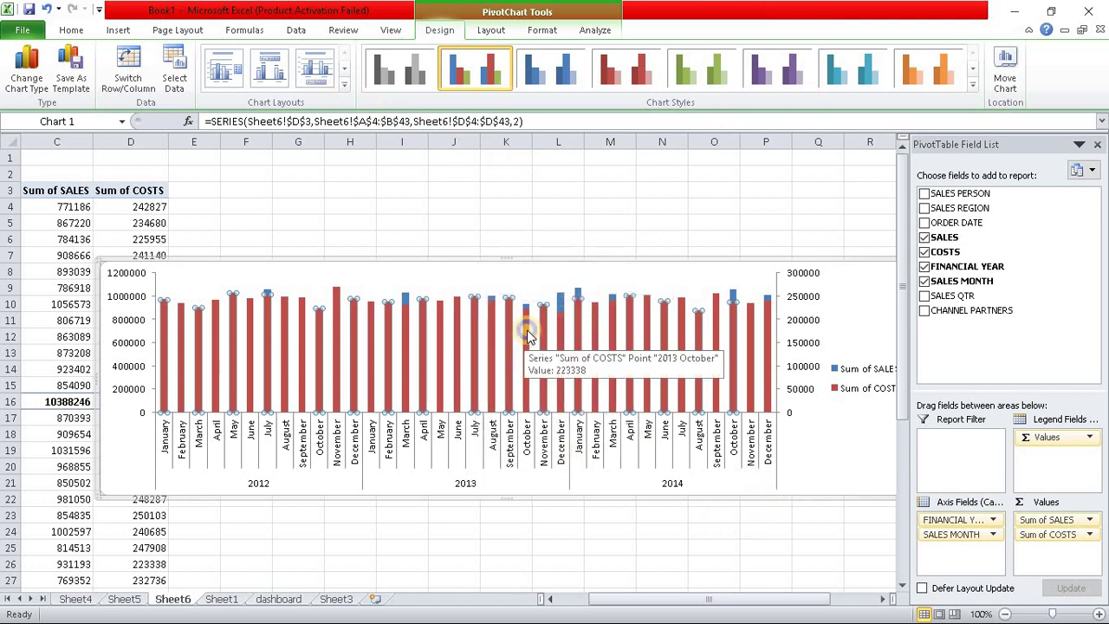
- Change the Sum of COSTS series chart type to Line with Markers over the Sum of SALES columns
right_click(528, 337)
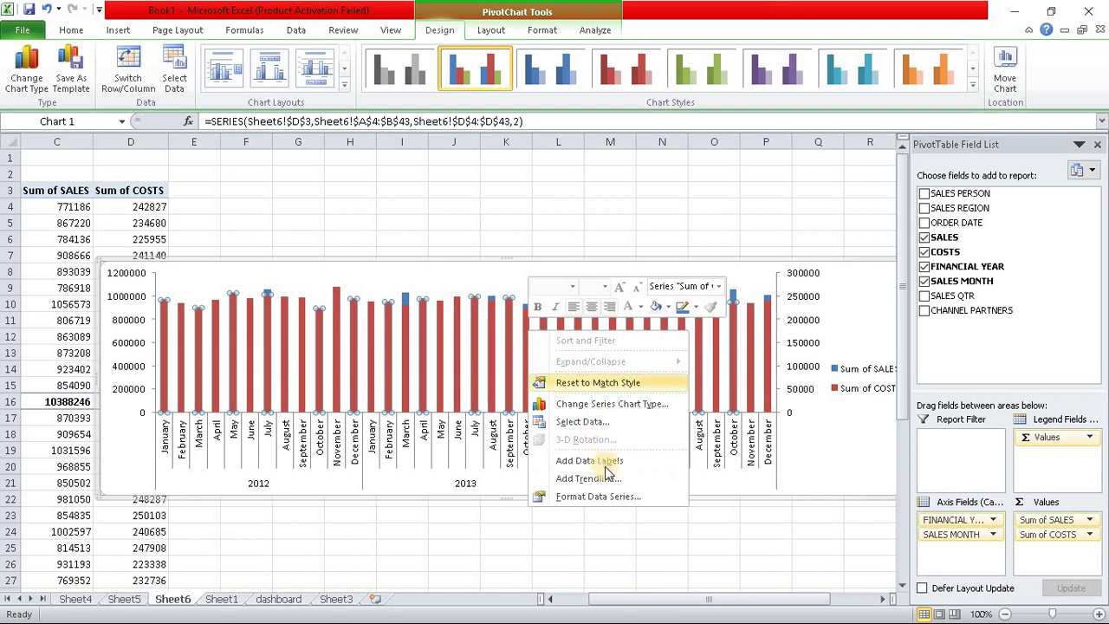
left_click(617, 407)
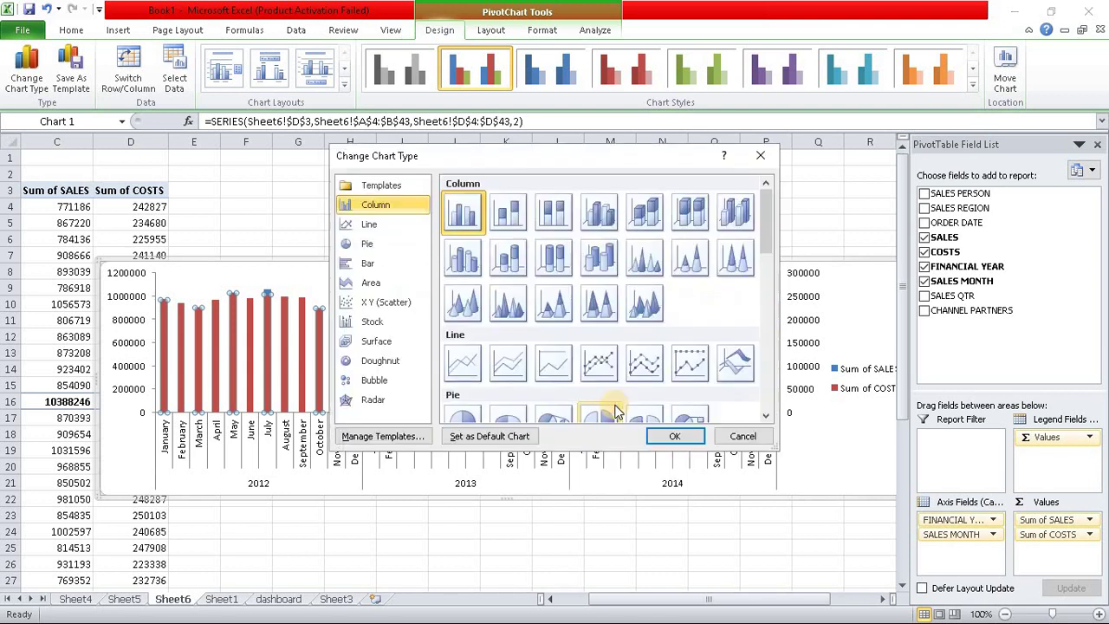
left_click(364, 223)
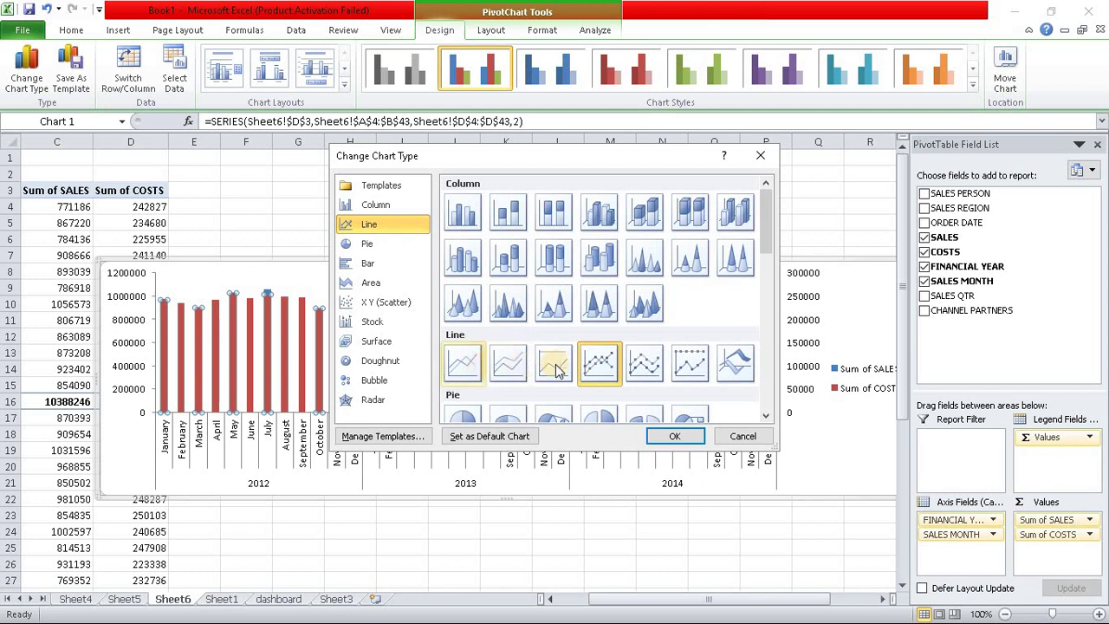
left_click(678, 436)
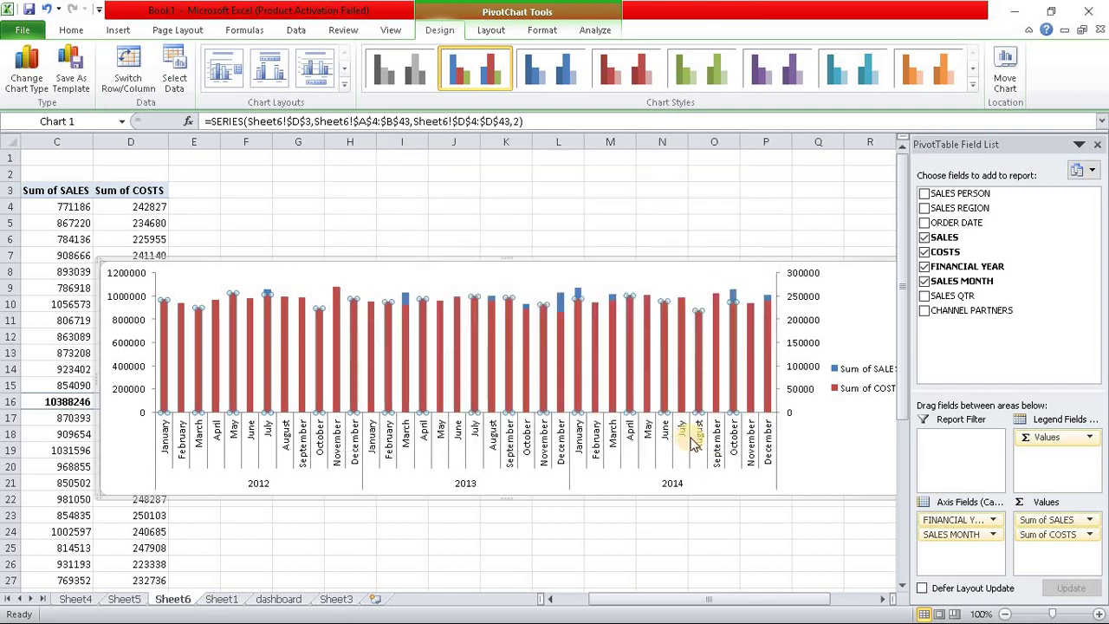
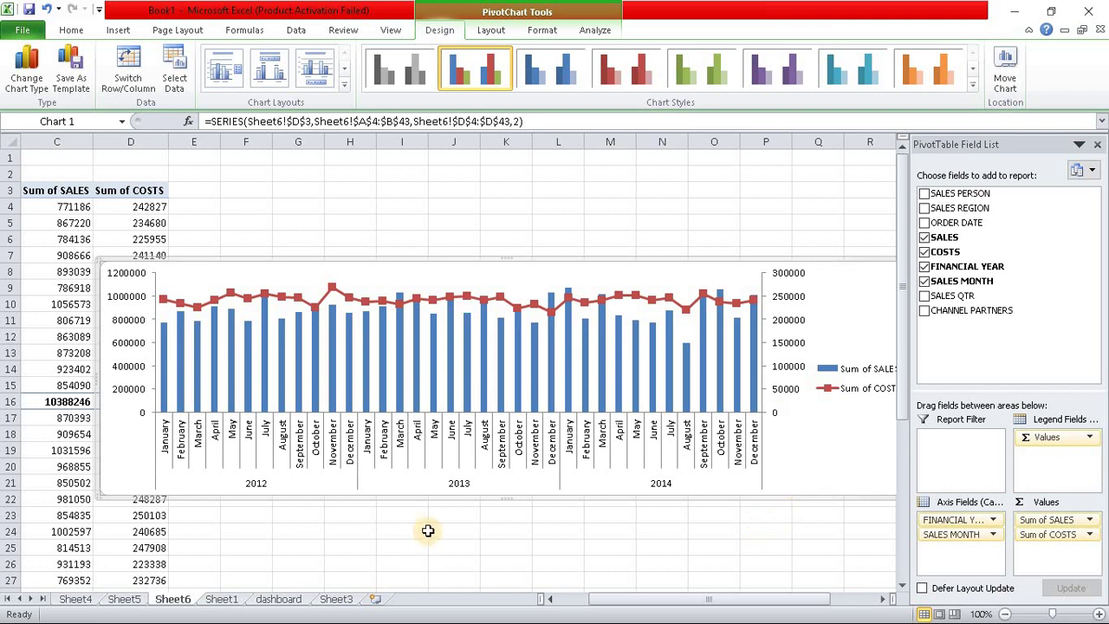
- Make the Sum of COSTS line markers built-in circles at size 9
left_click(429, 299)
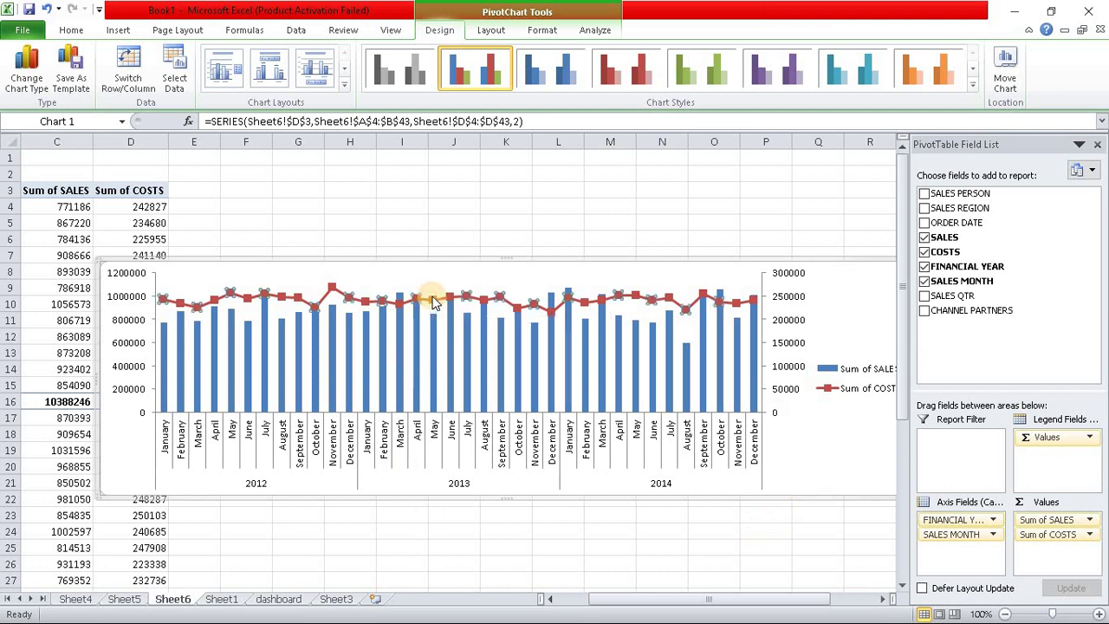
double_click(433, 300)
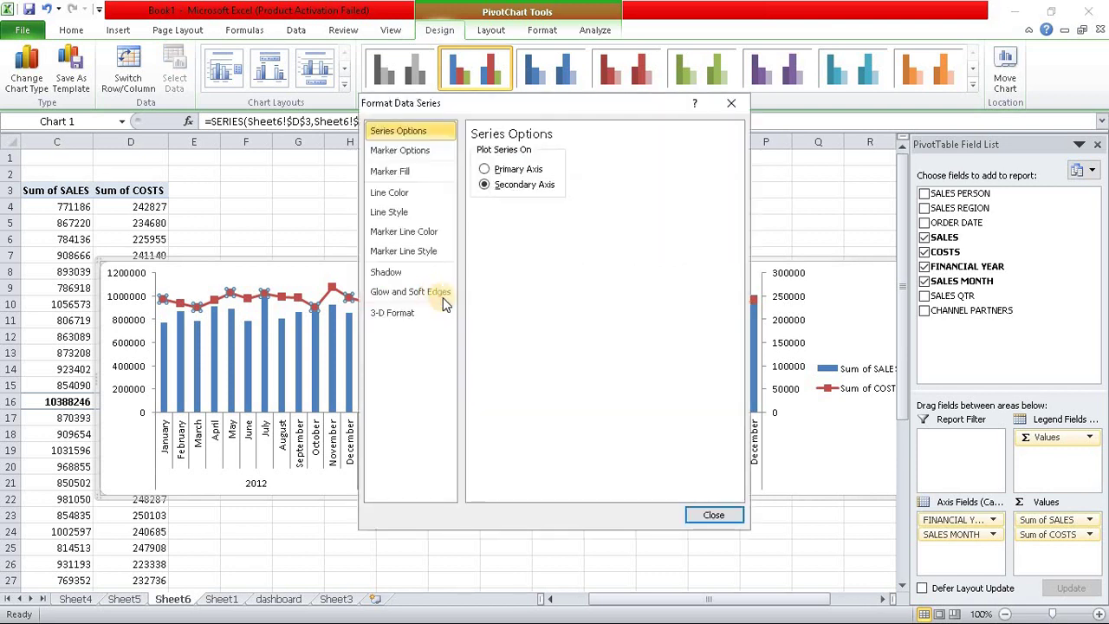
left_click(407, 151)
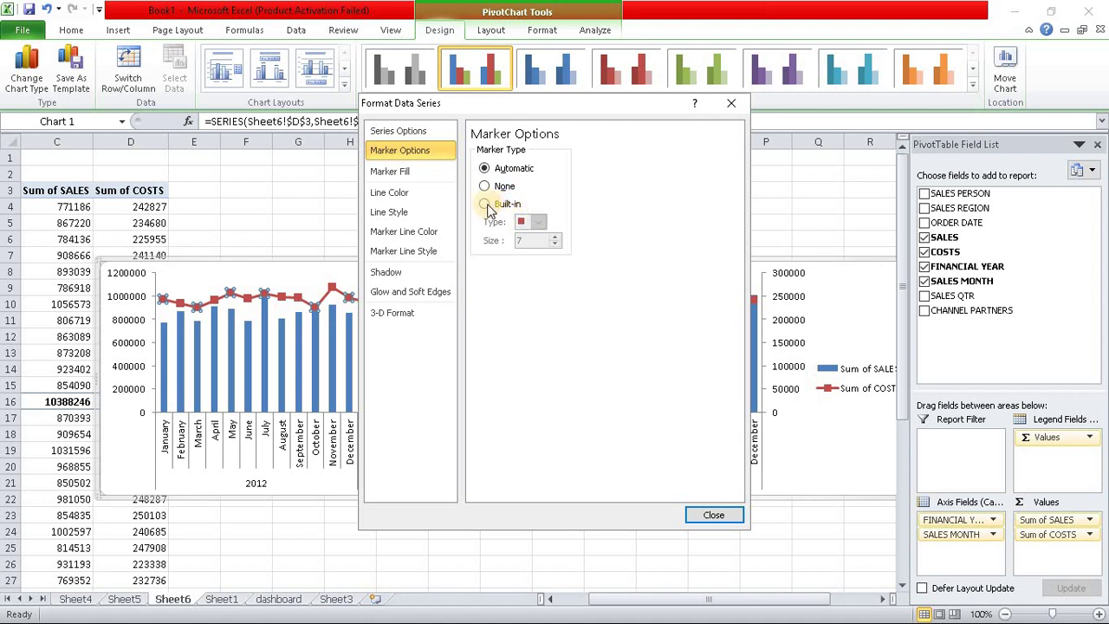
left_click(484, 204)
left_click(538, 223)
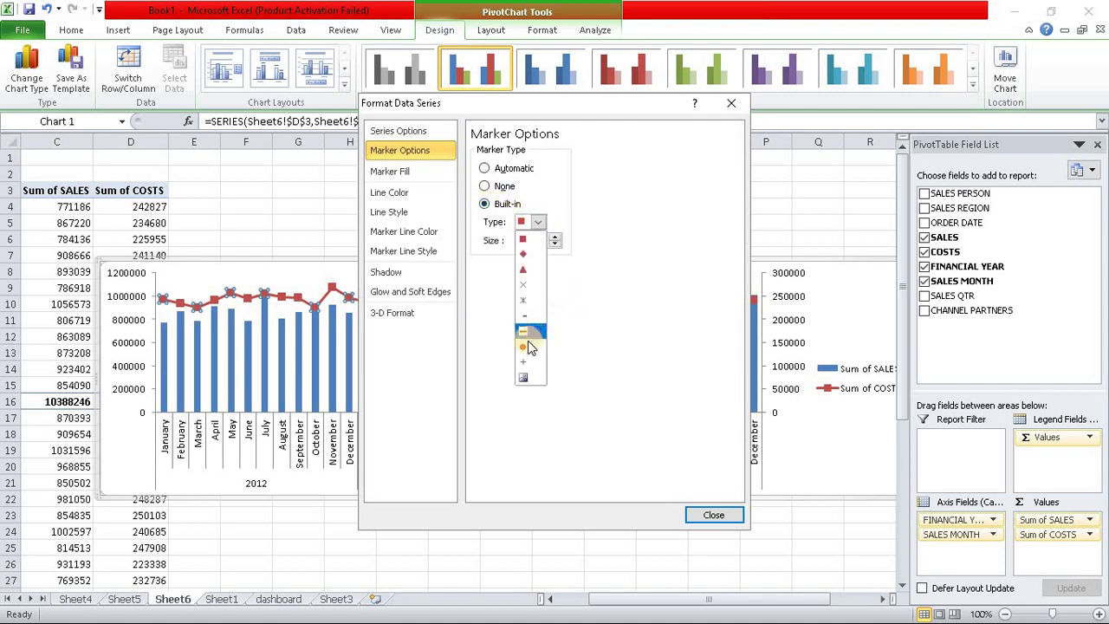
left_click(528, 346)
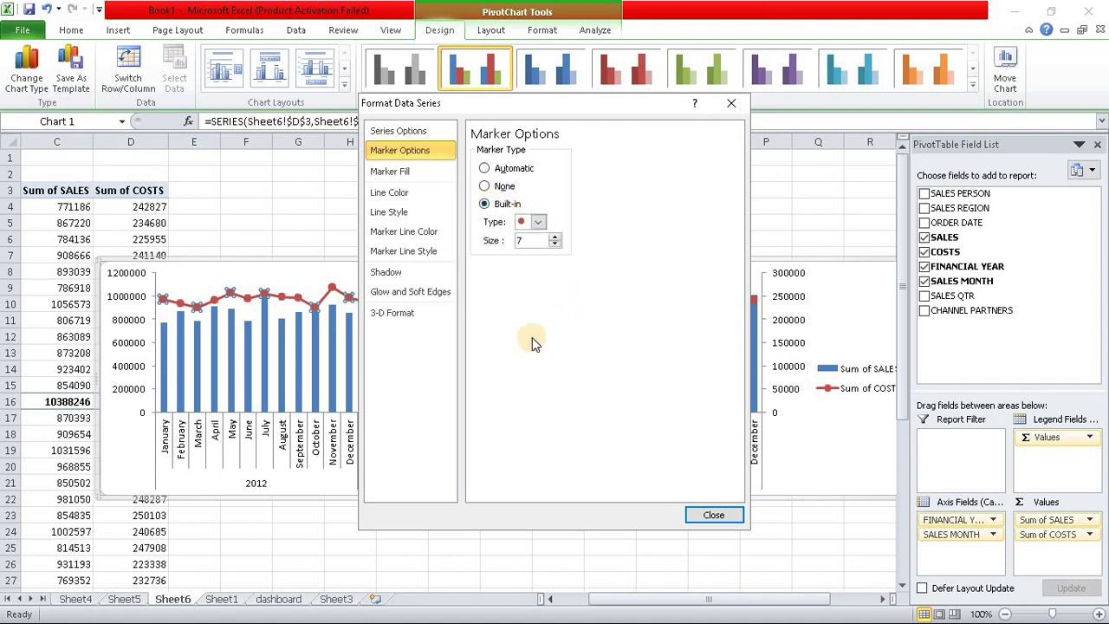
left_click(555, 239)
left_click(555, 239)
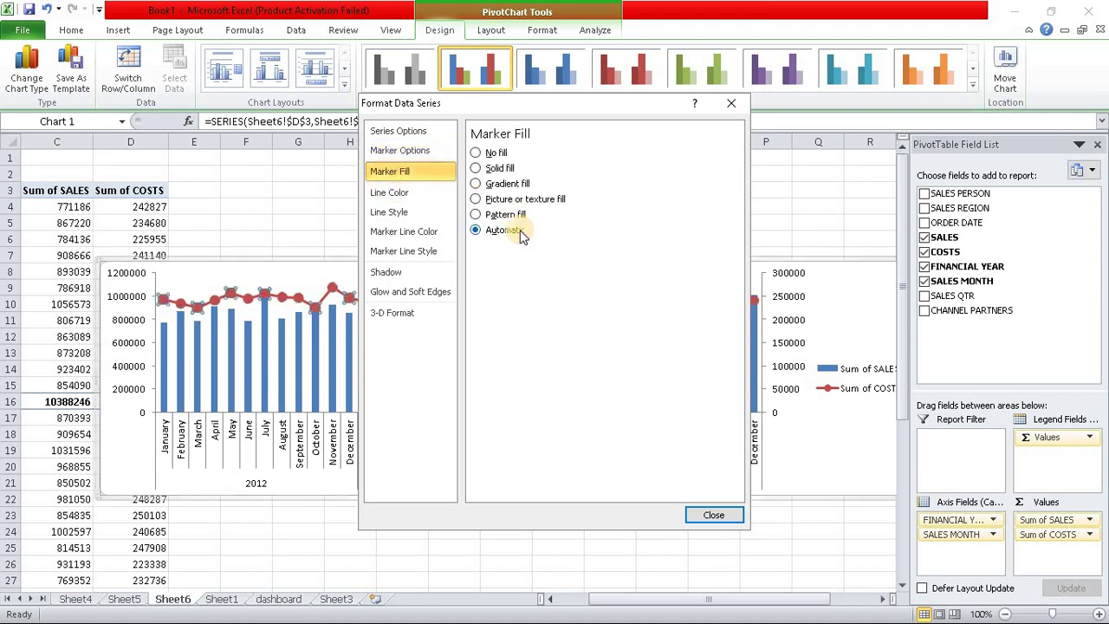
- Fill the COSTS markers solid black at 6% transparency
left_click(477, 169)
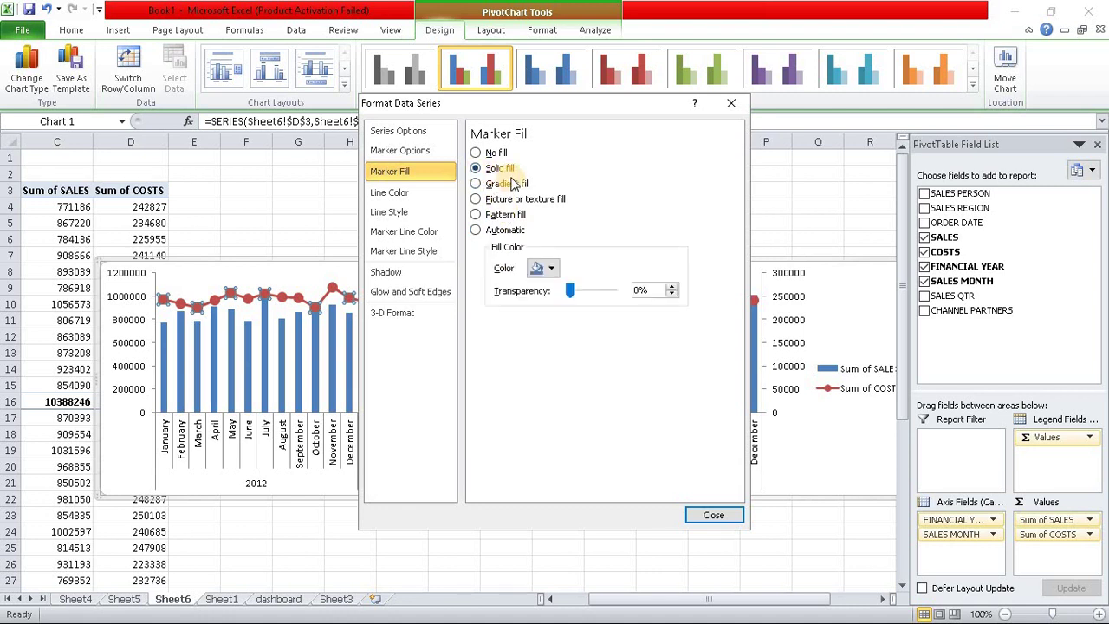
left_click(558, 271)
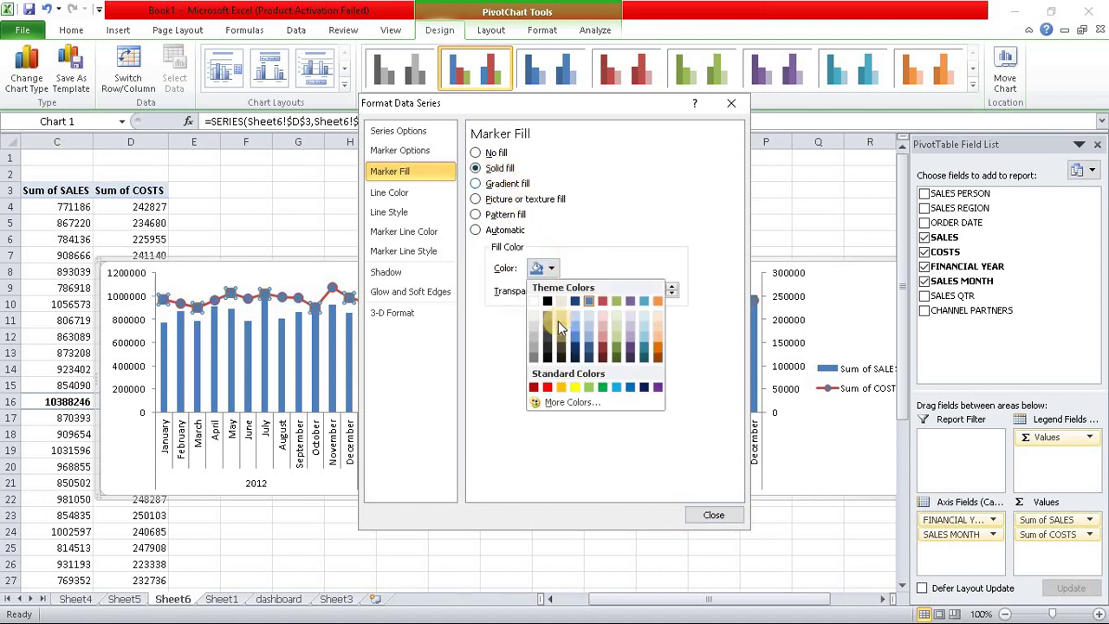
left_click(547, 301)
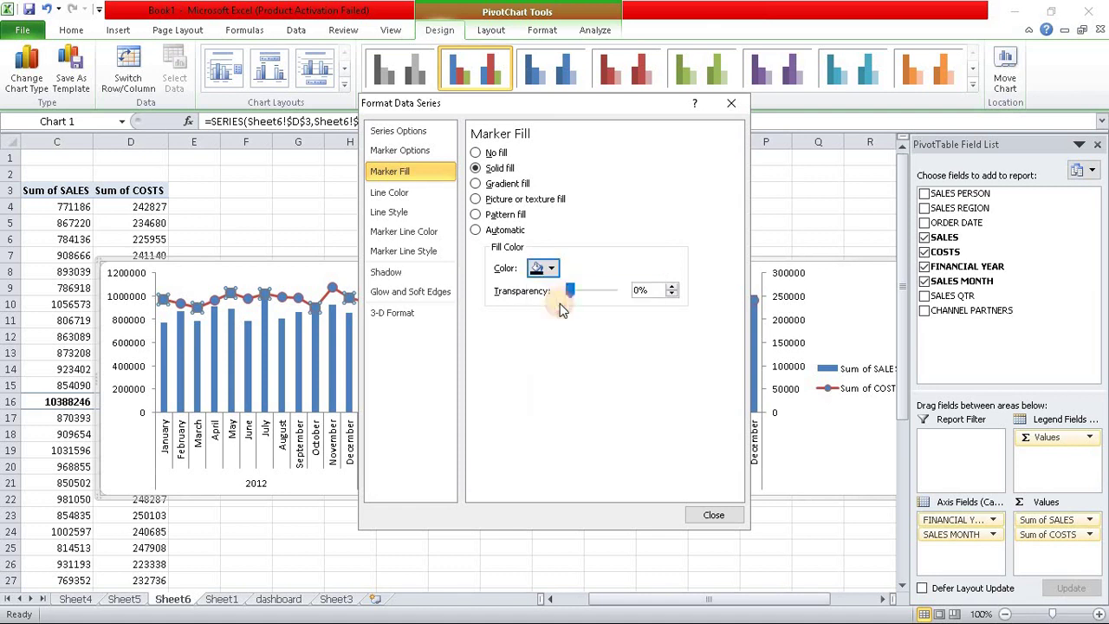
left_click_drag(569, 292, 573, 292)
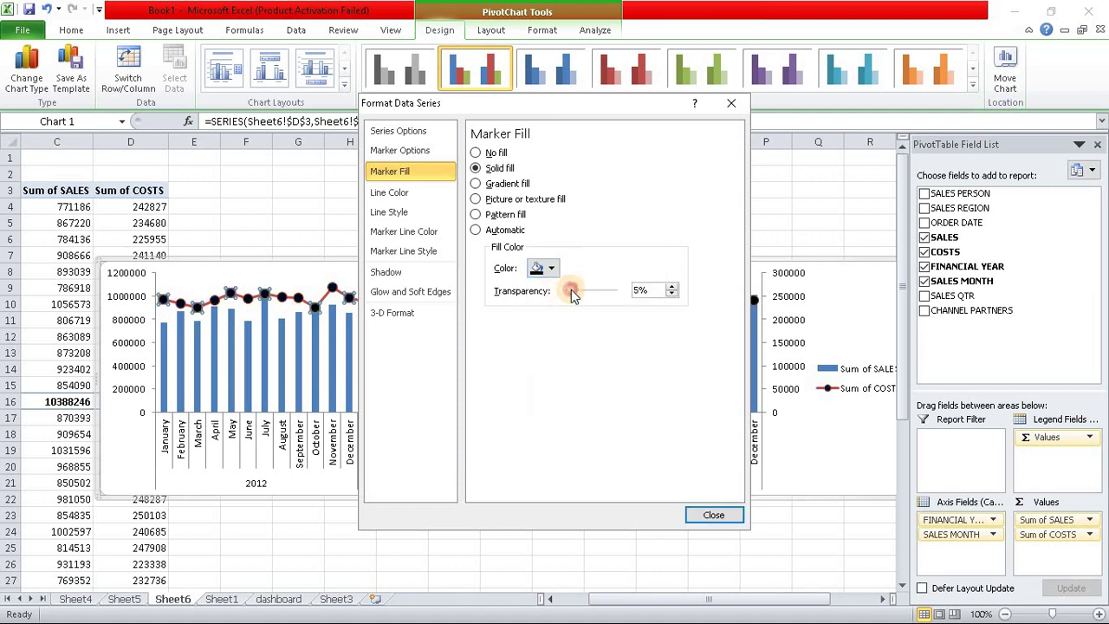
left_click(714, 515)
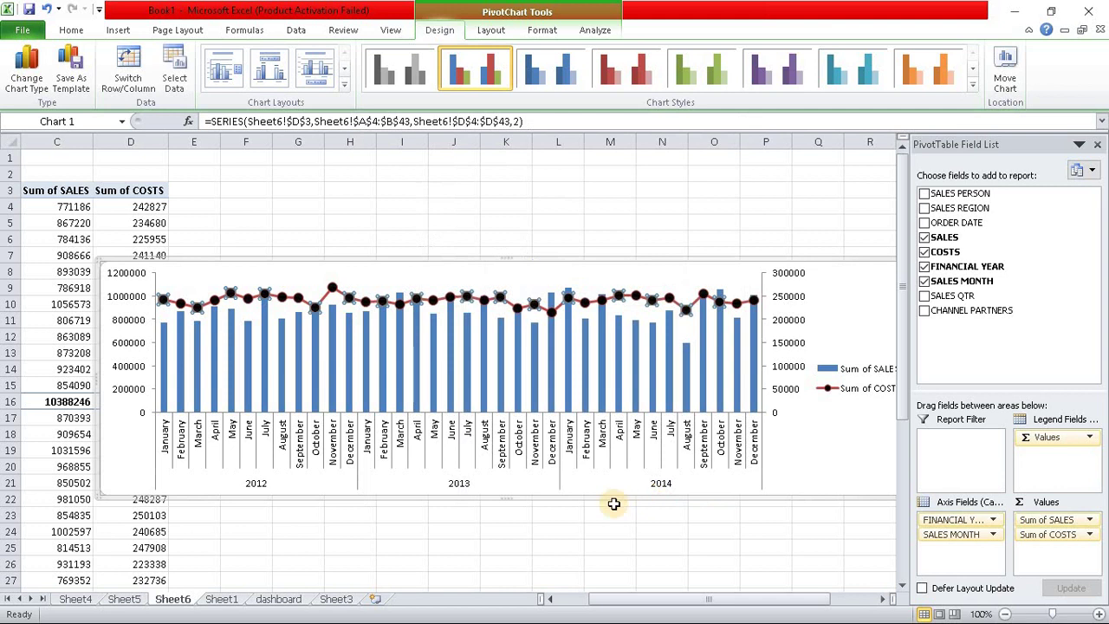
- Set the Sum of SALES series gap width to 22% so the columns sit wider
left_click(705, 564)
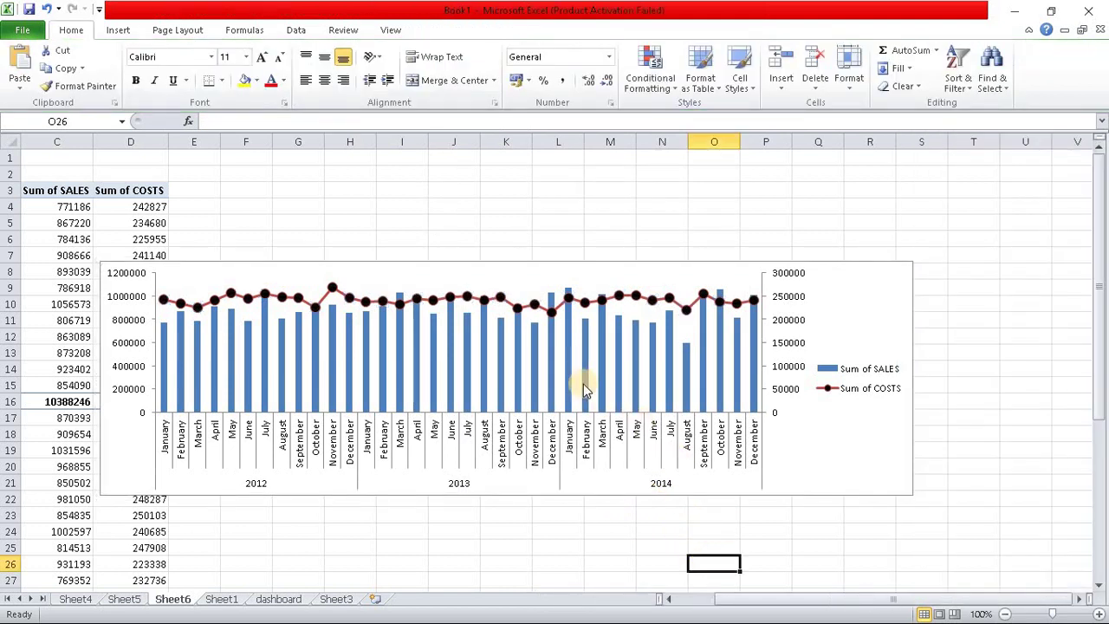
left_click(584, 381)
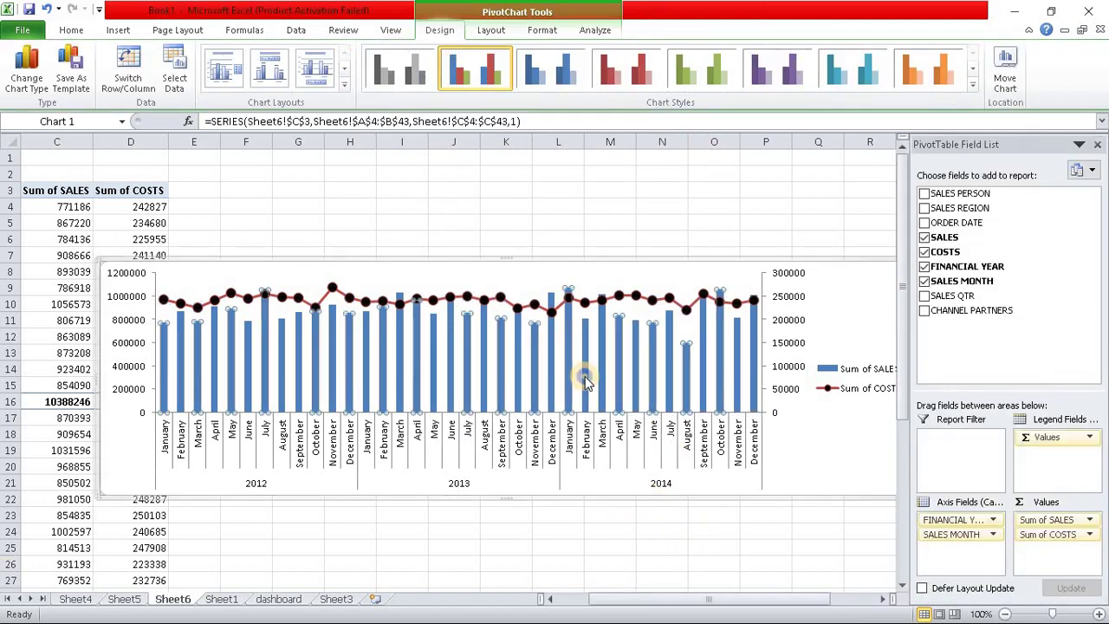
right_click(585, 381)
left_click(656, 542)
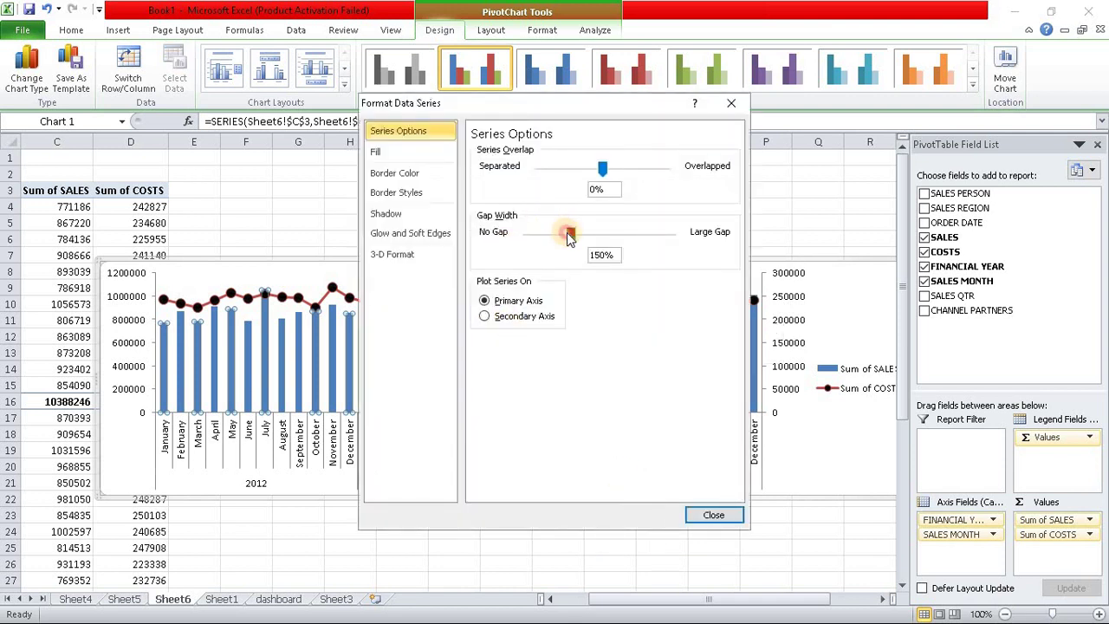
left_click_drag(569, 237, 528, 239)
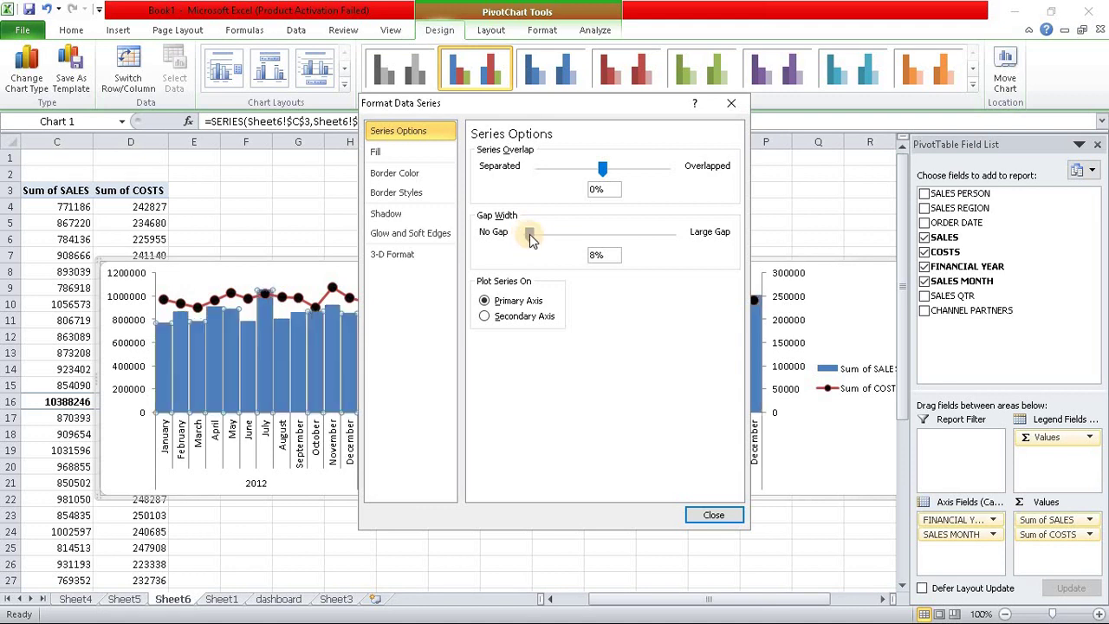
left_click_drag(531, 240, 537, 241)
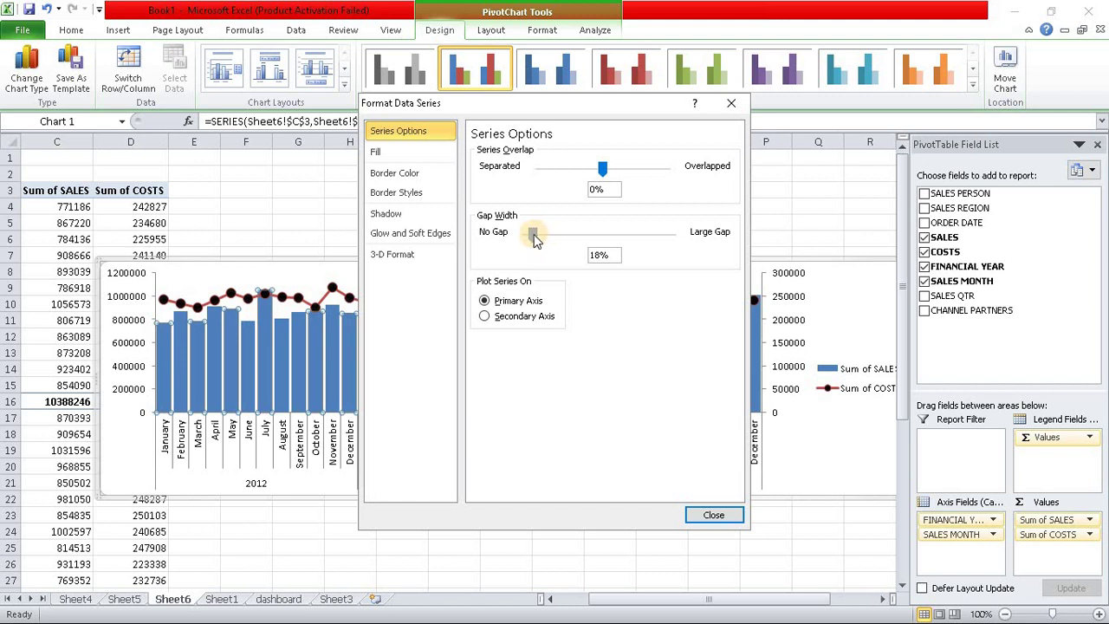
left_click_drag(545, 239, 544, 239)
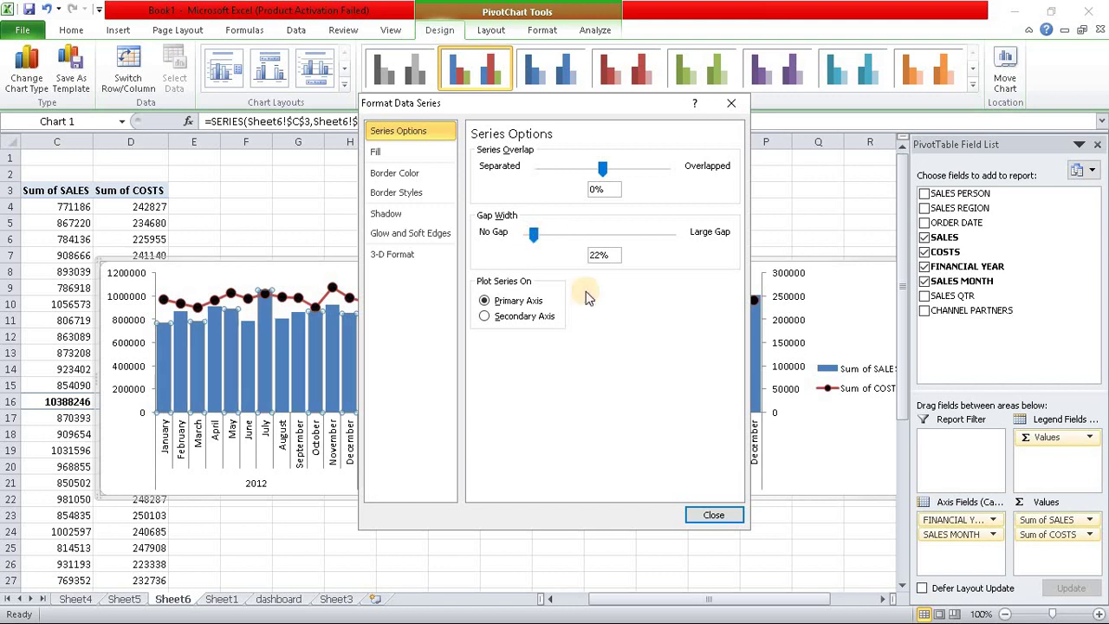
left_click(534, 239)
left_click(710, 518)
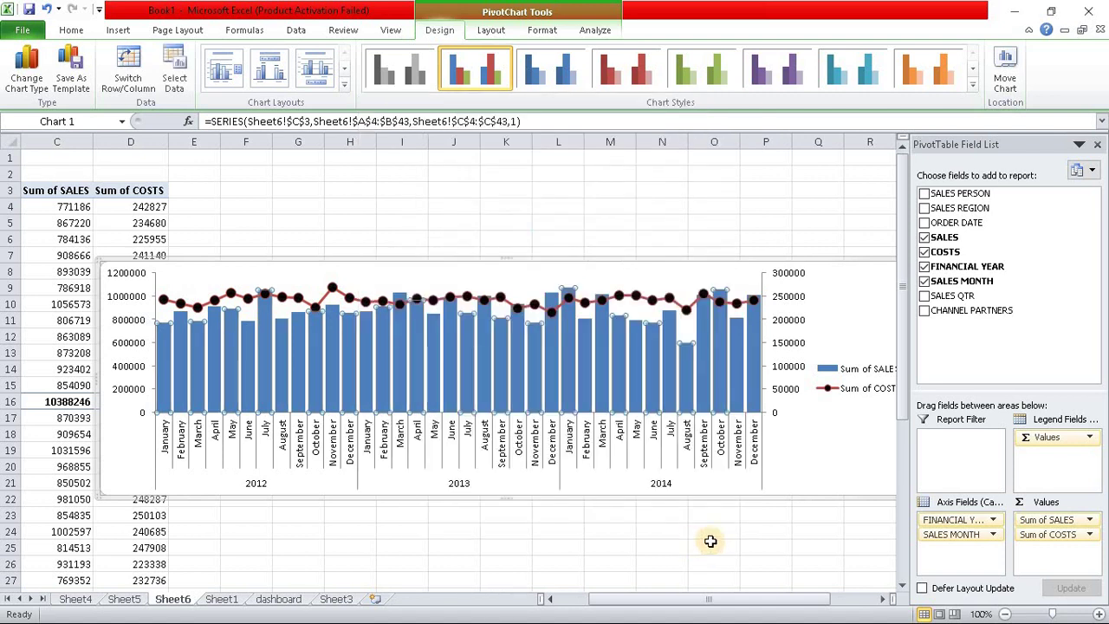
left_click(710, 540)
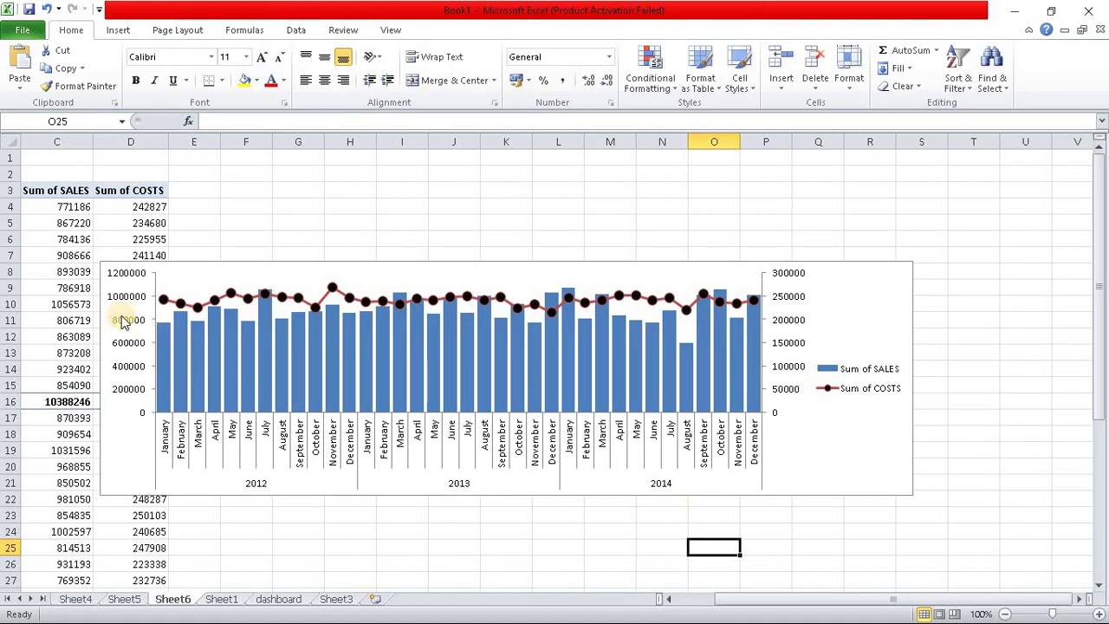
- Add a vertical primary value axis title reading 'SALES'
left_click(440, 274)
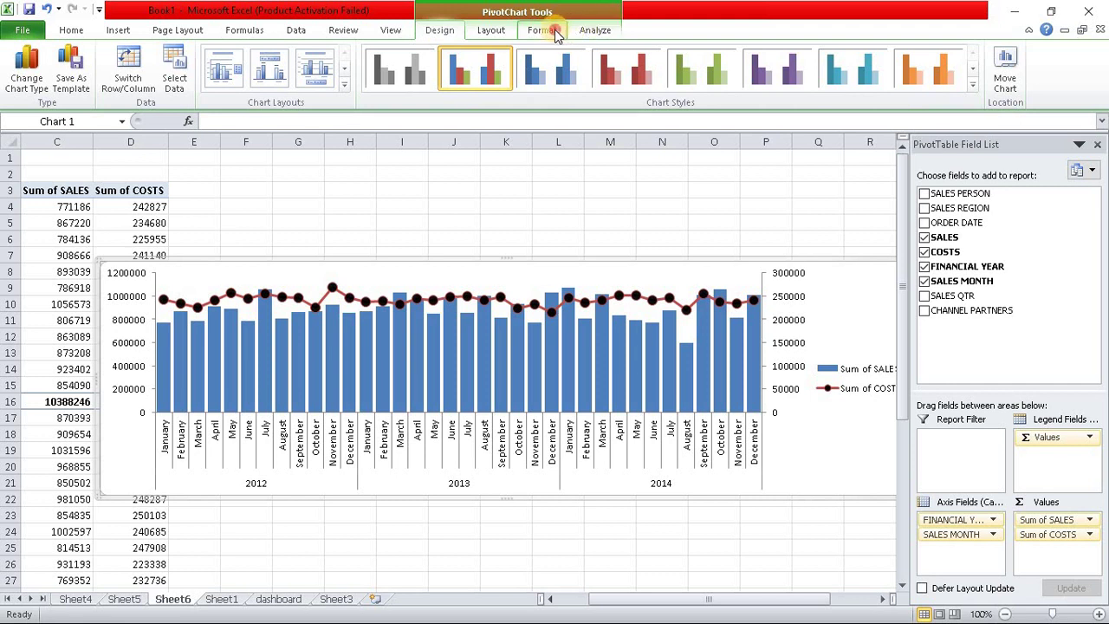
left_click(552, 30)
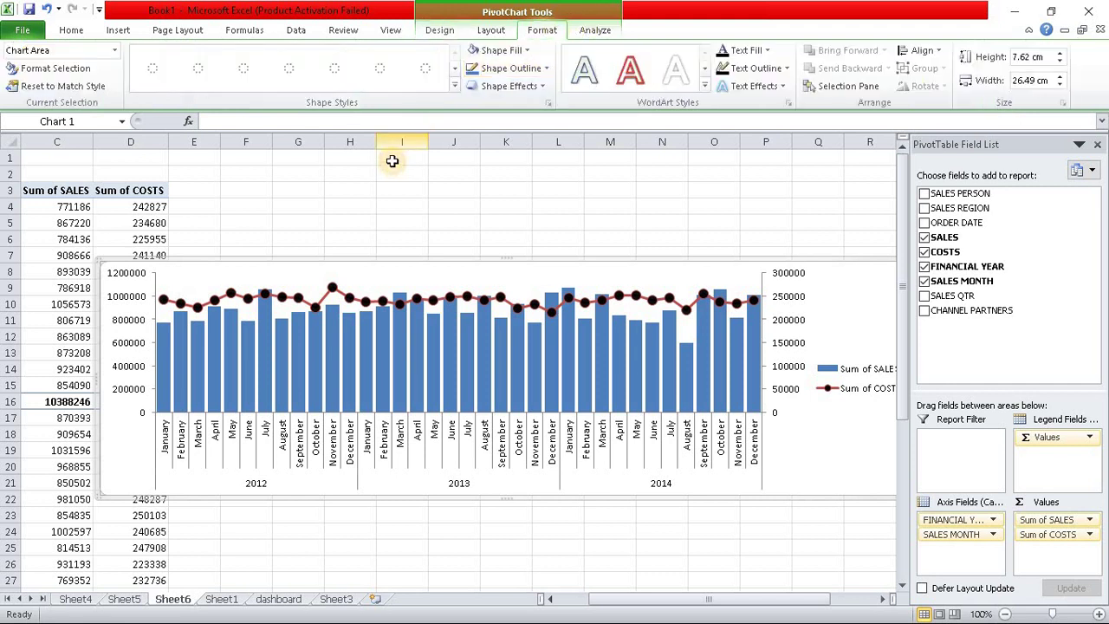
left_click(490, 29)
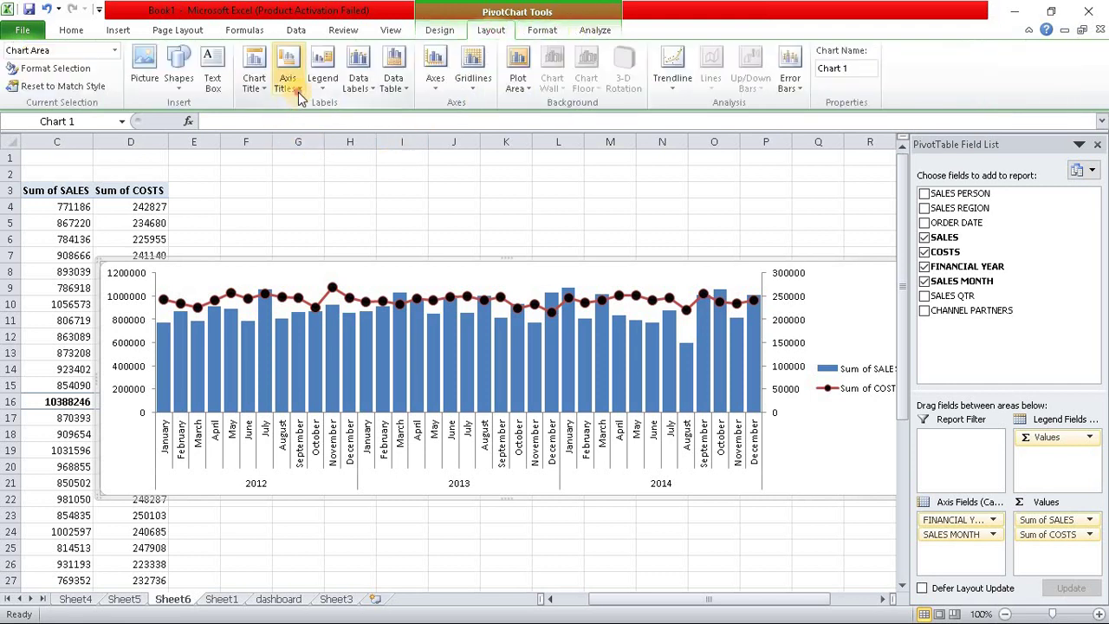
left_click(298, 95)
mouse_move(350, 123)
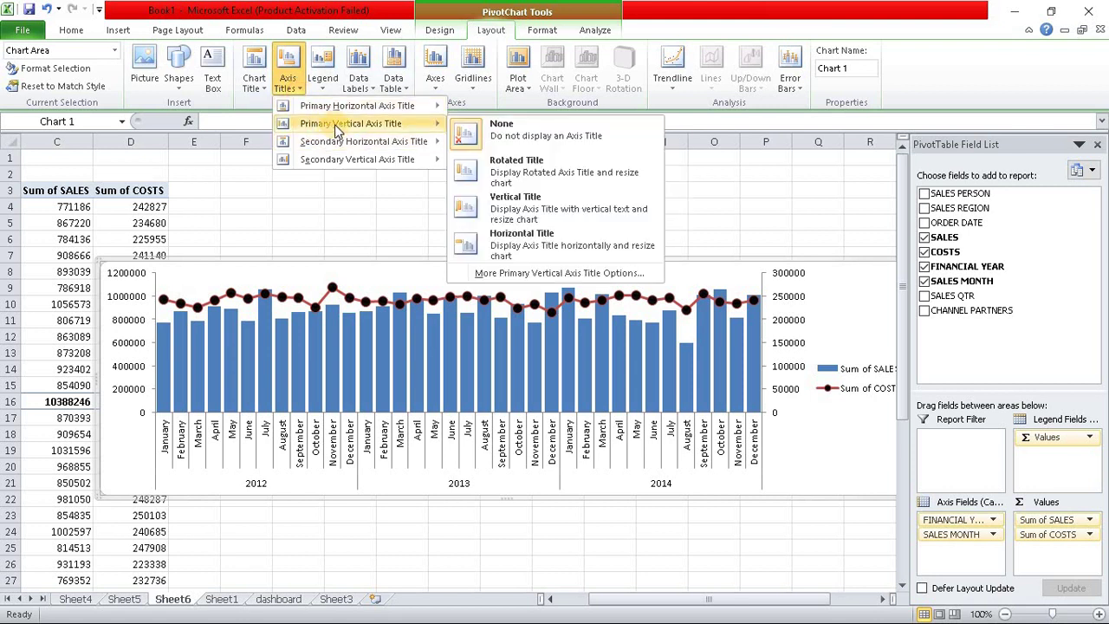
left_click(515, 202)
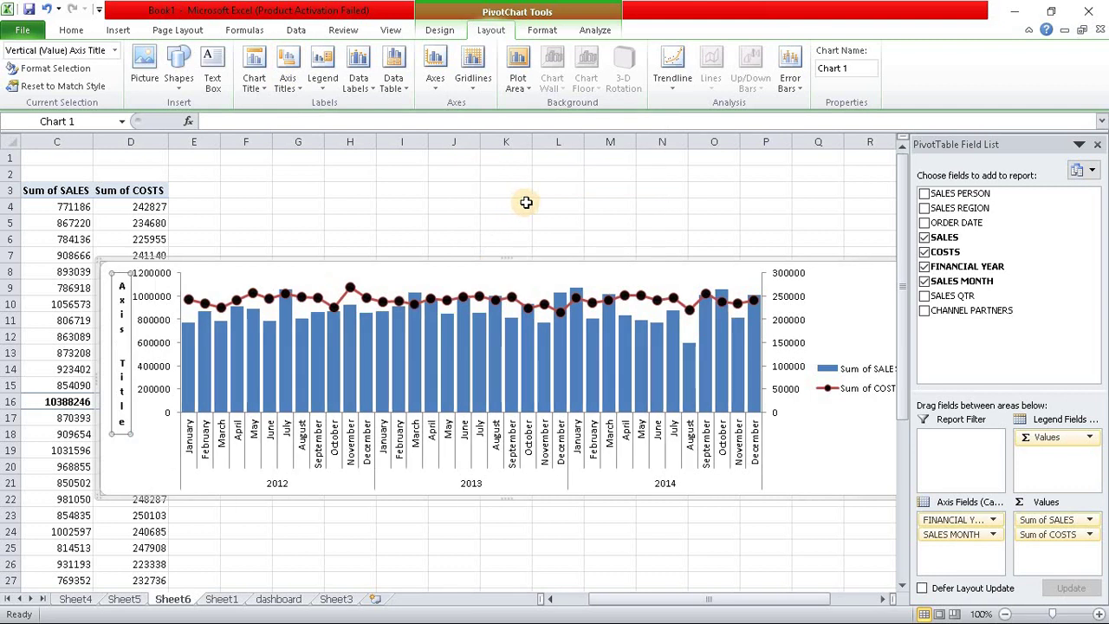
left_click(120, 320)
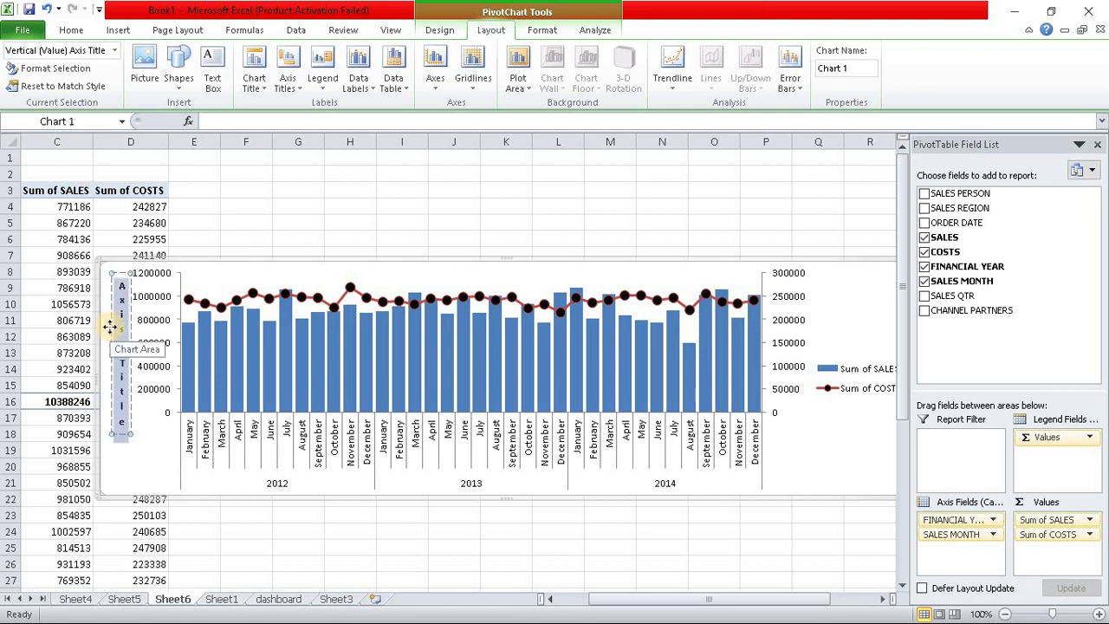
key("Delete")
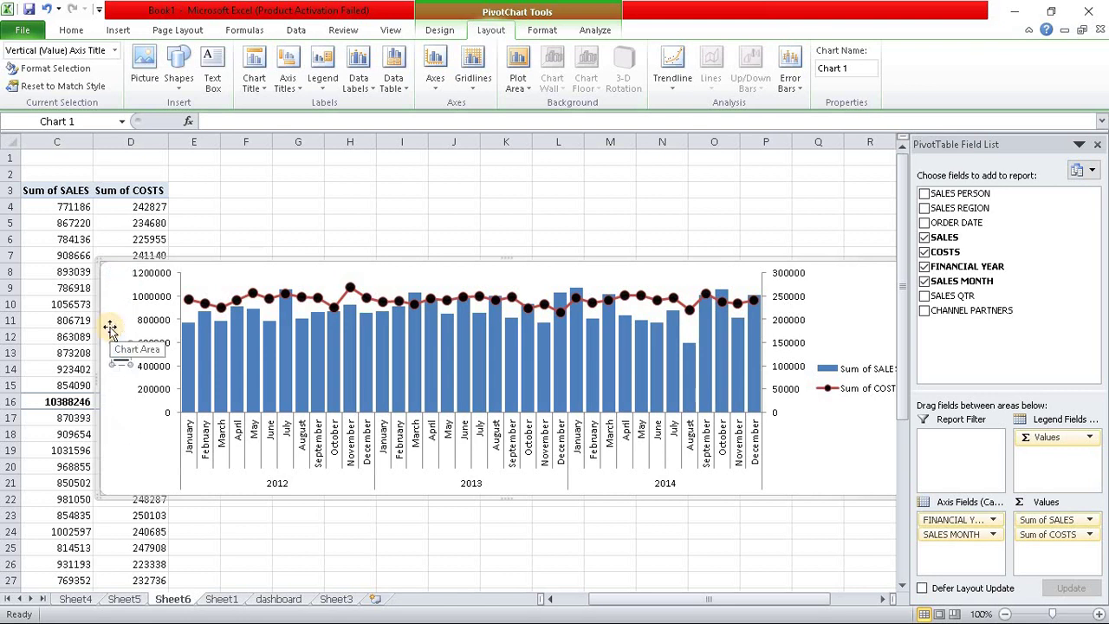
type("S")
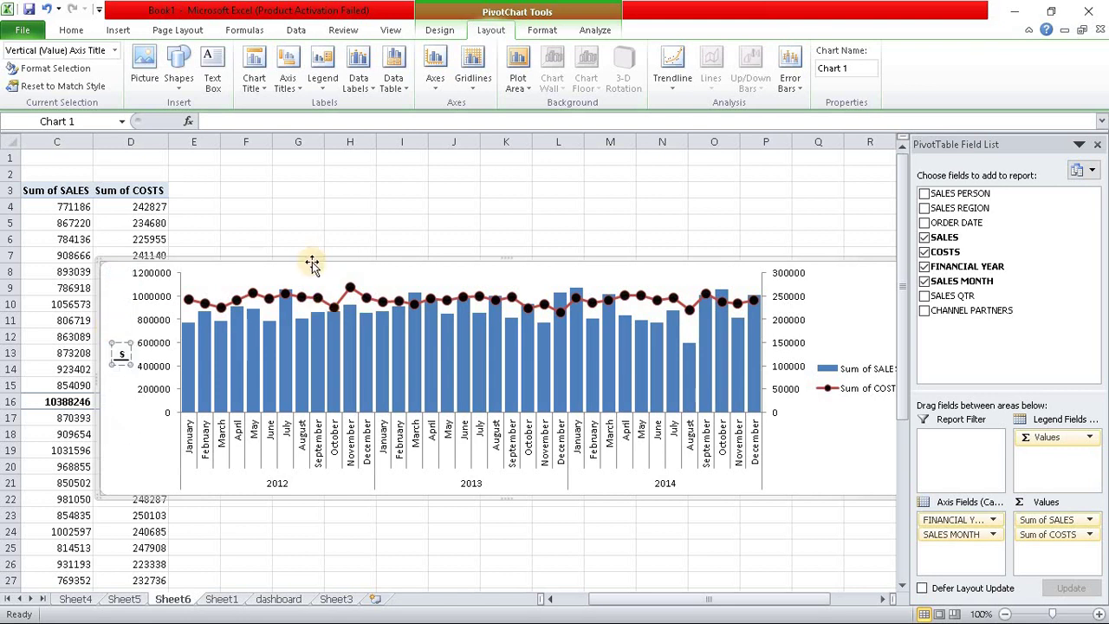
type("A")
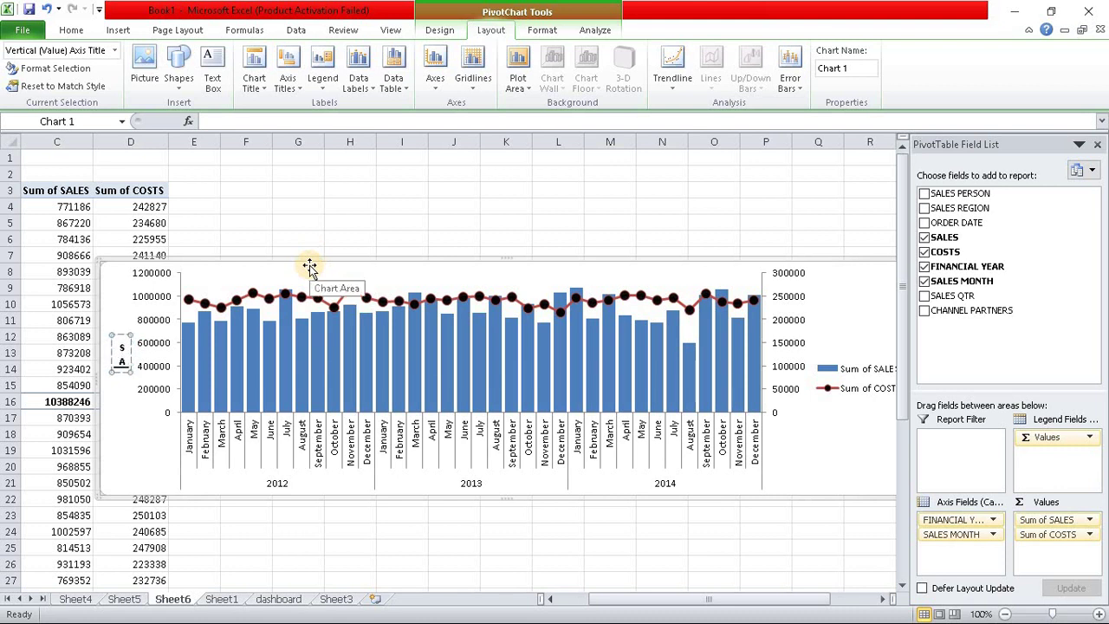
type("L")
type("ES")
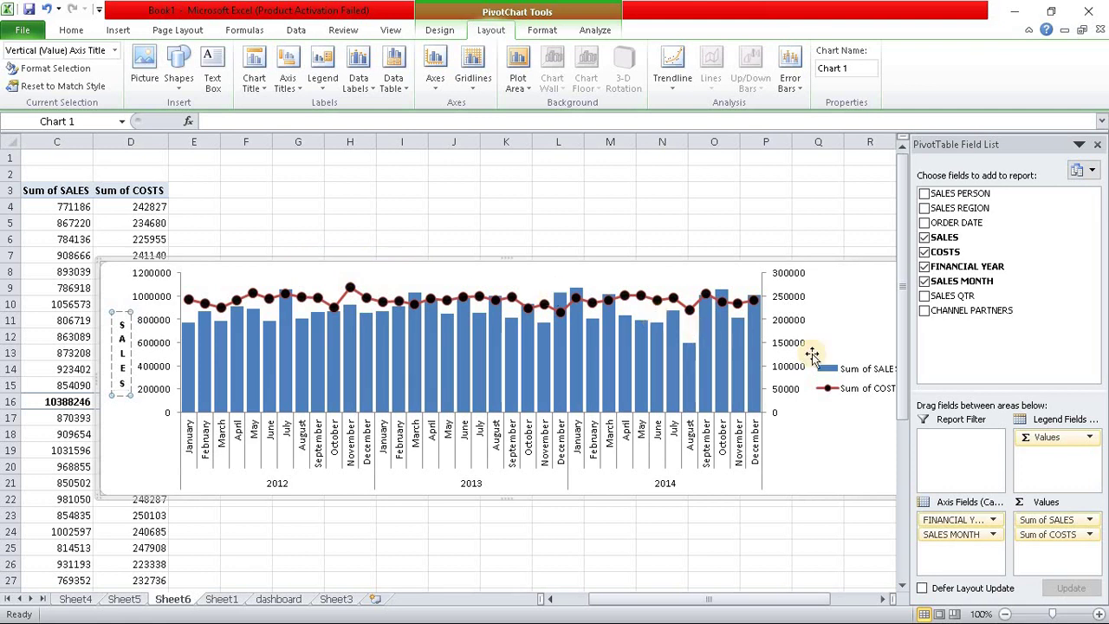
left_click(852, 309)
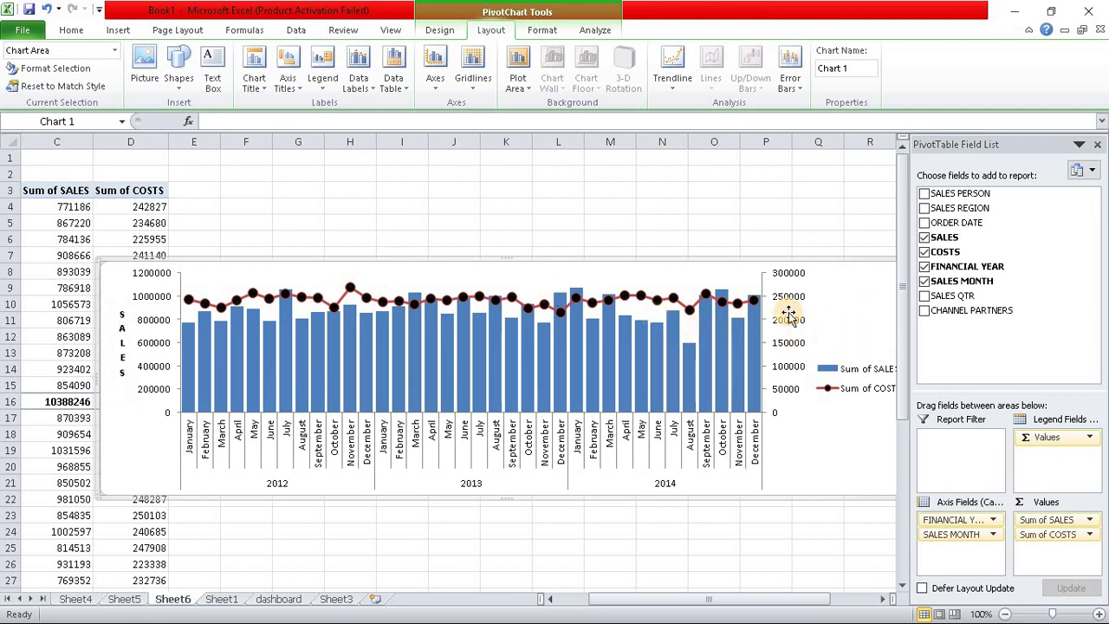
left_click(294, 87)
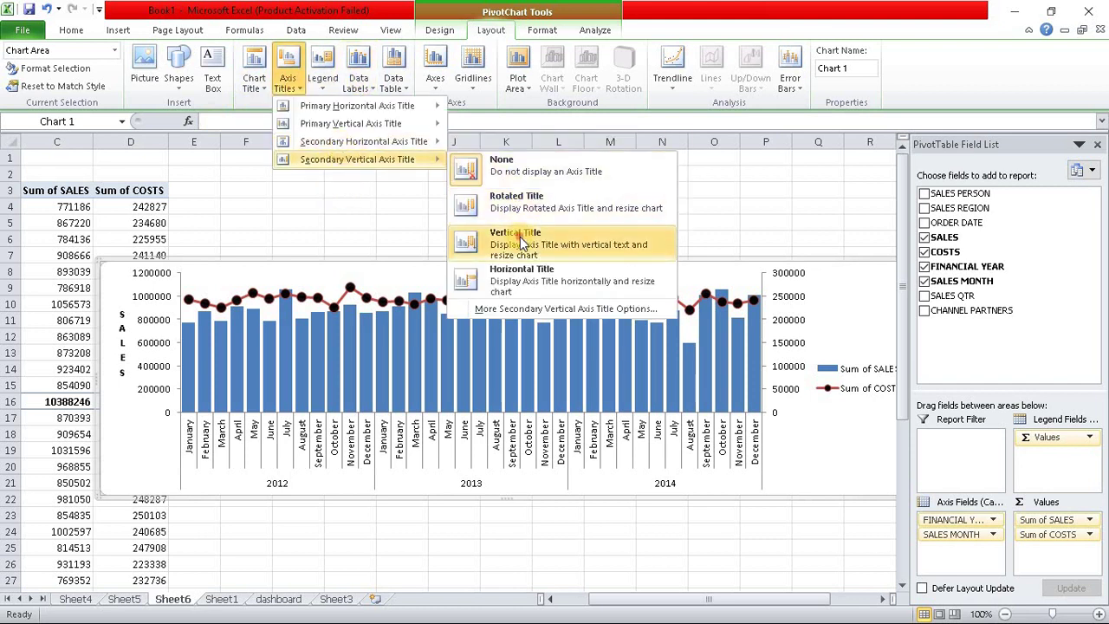
- Add a vertical secondary value axis title and replace its placeholder with 'COST'
left_click(570, 259)
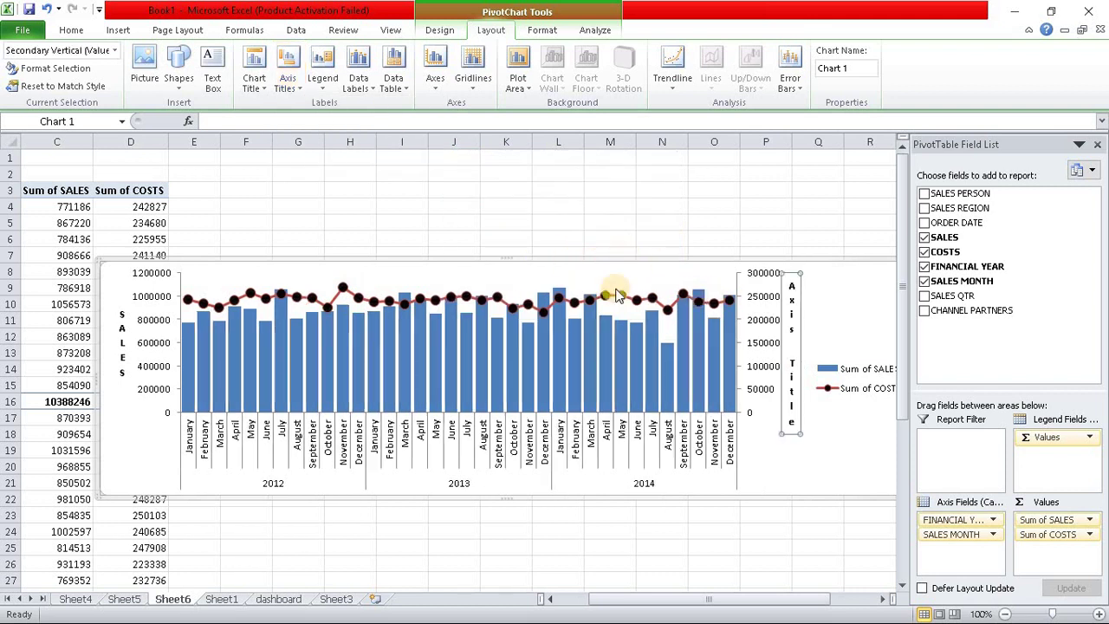
triple_click(788, 353)
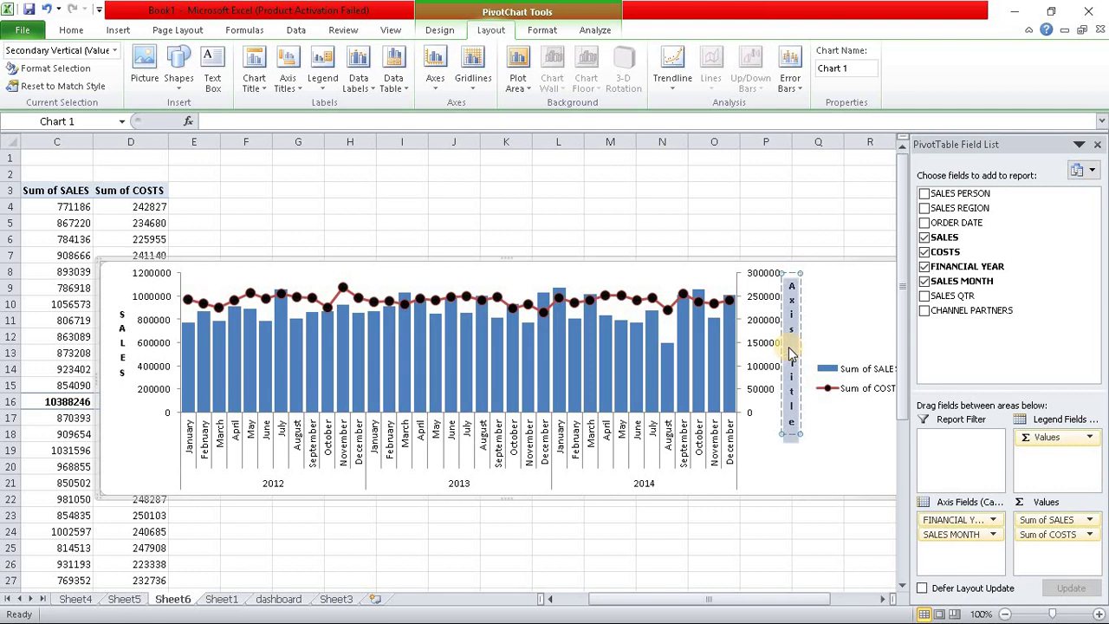
key("BackSpace")
type("COST")
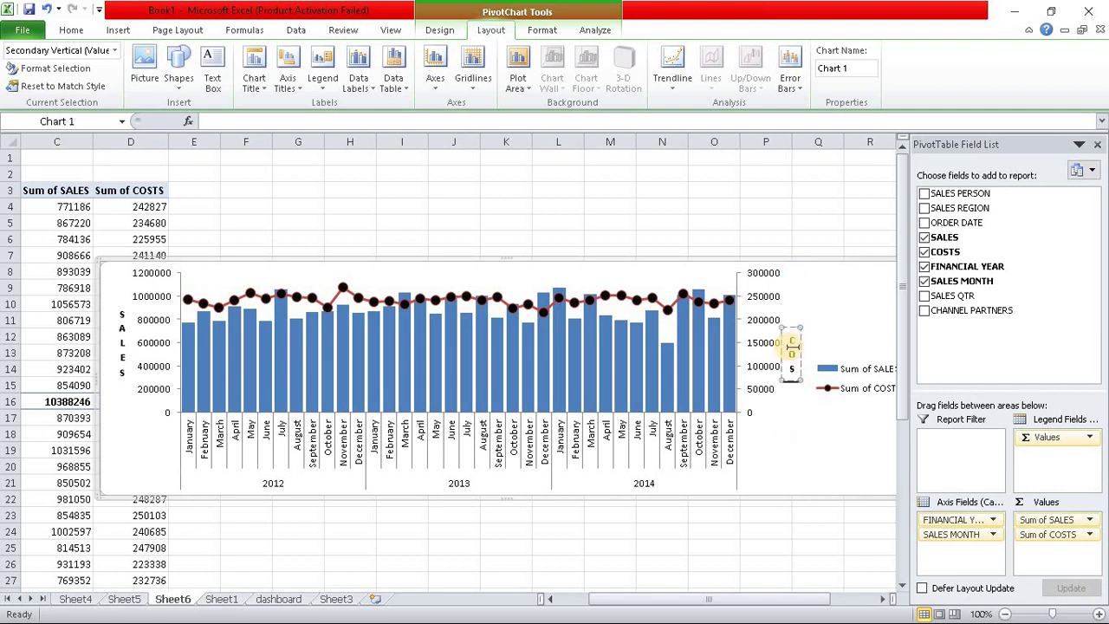
left_click(858, 373)
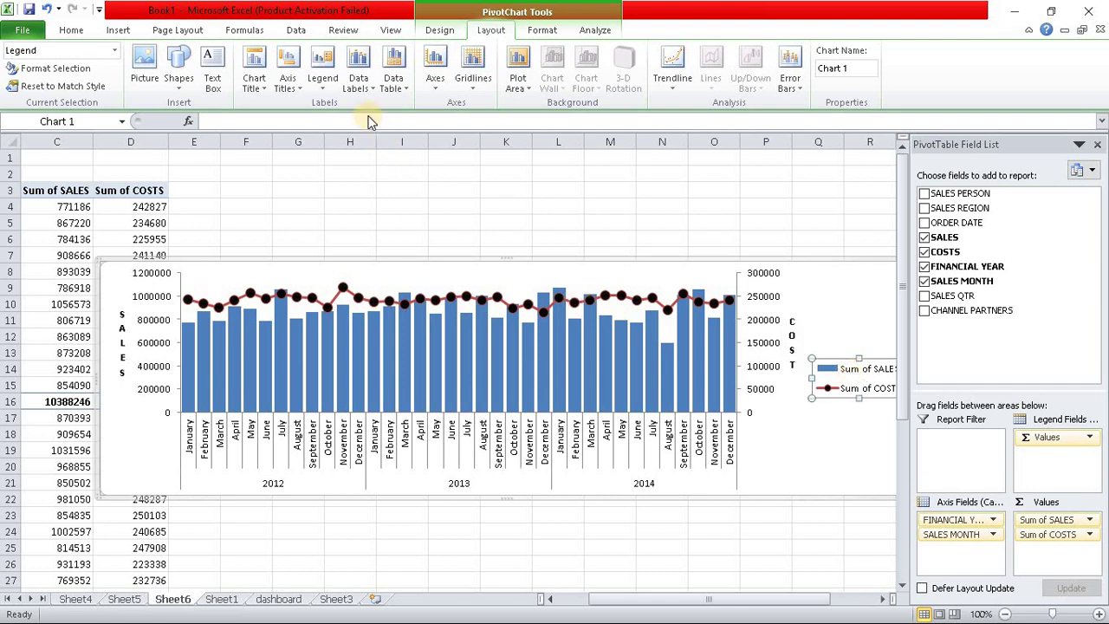
left_click(294, 87)
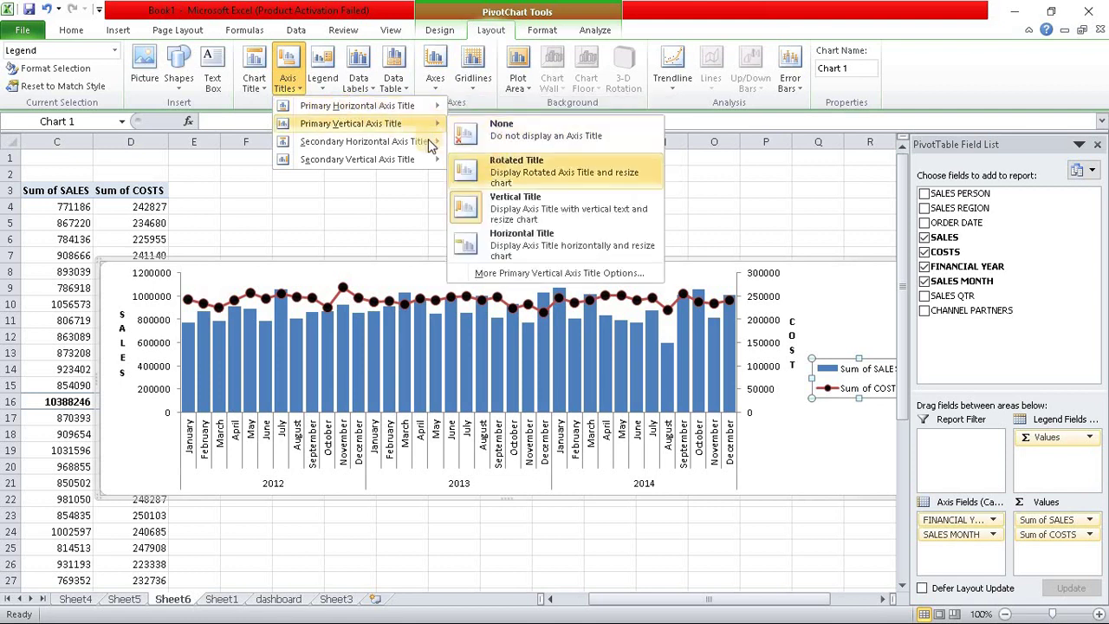
mouse_move(357, 106)
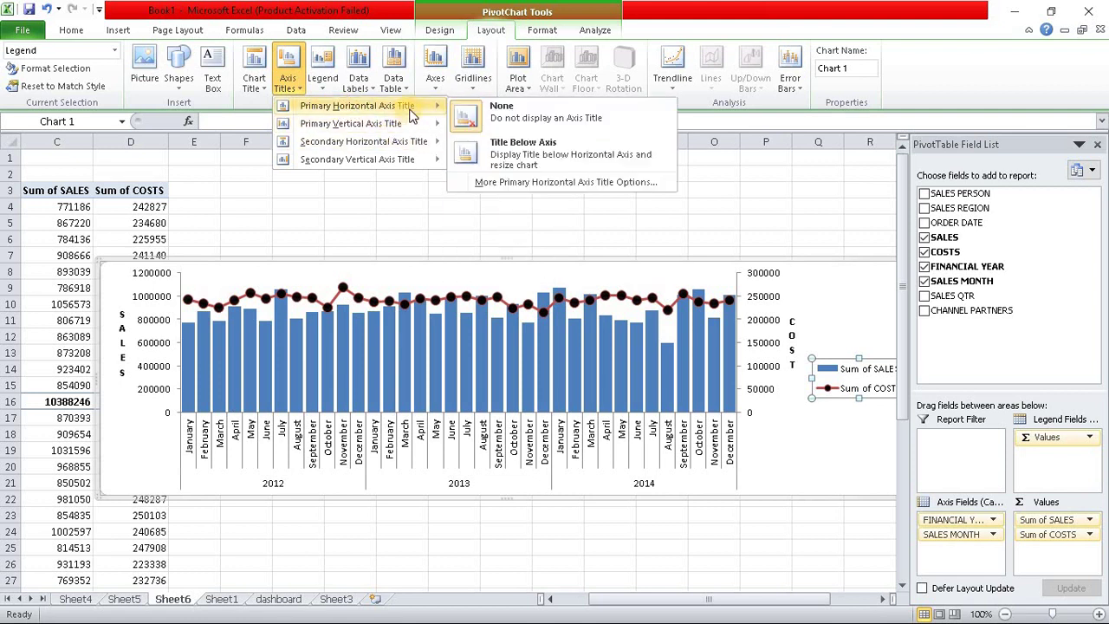
- Try a title below the month axis, delete it, and review chart title and legend options
left_click(520, 153)
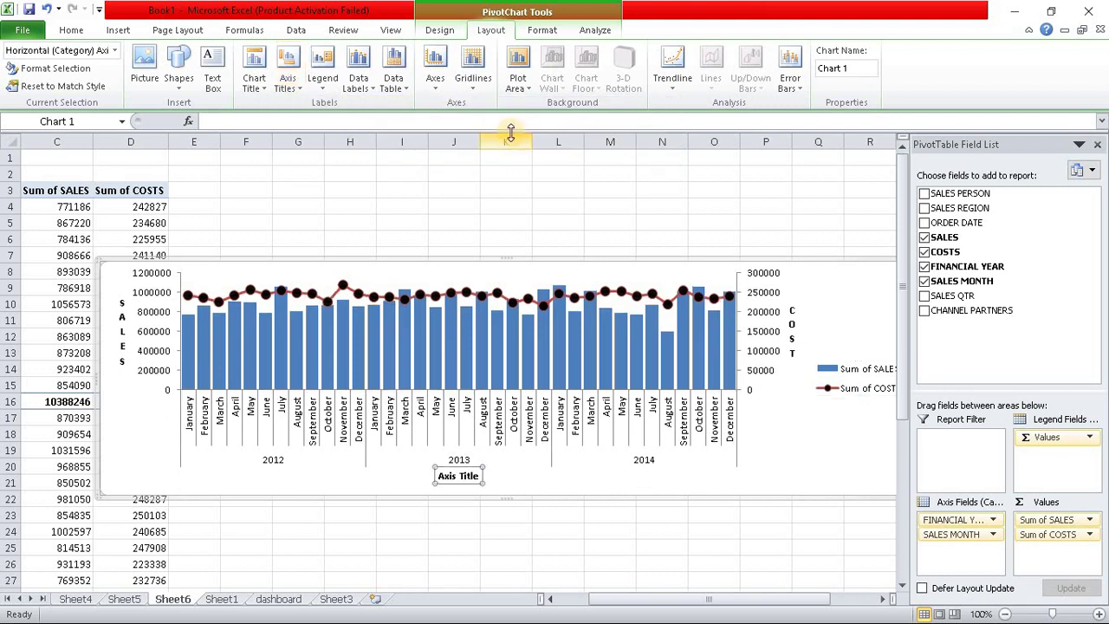
key("Delete")
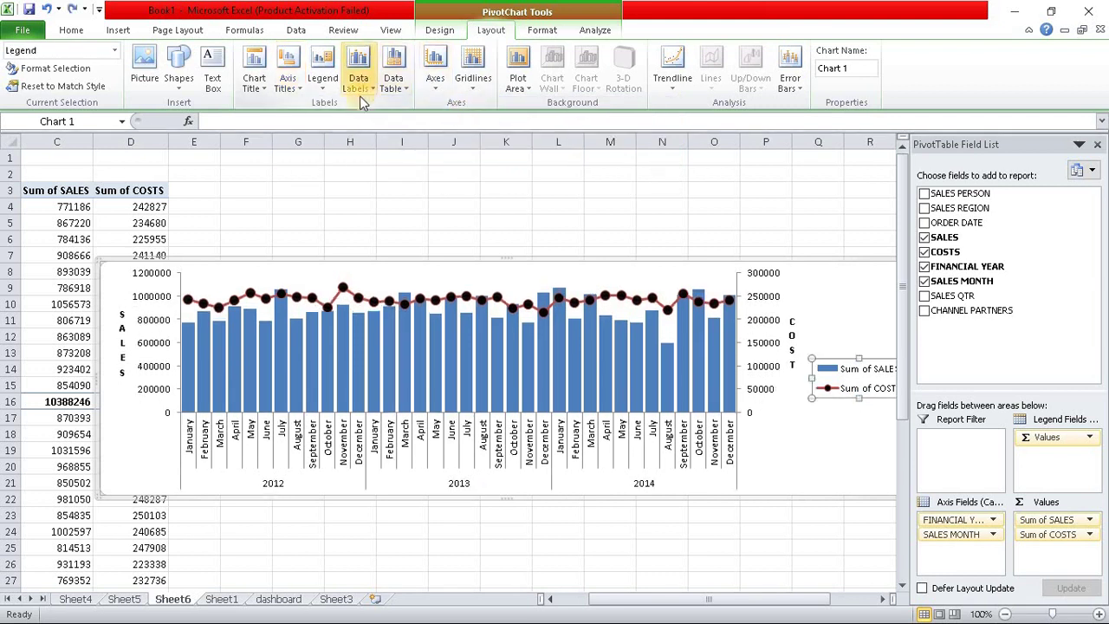
left_click(268, 93)
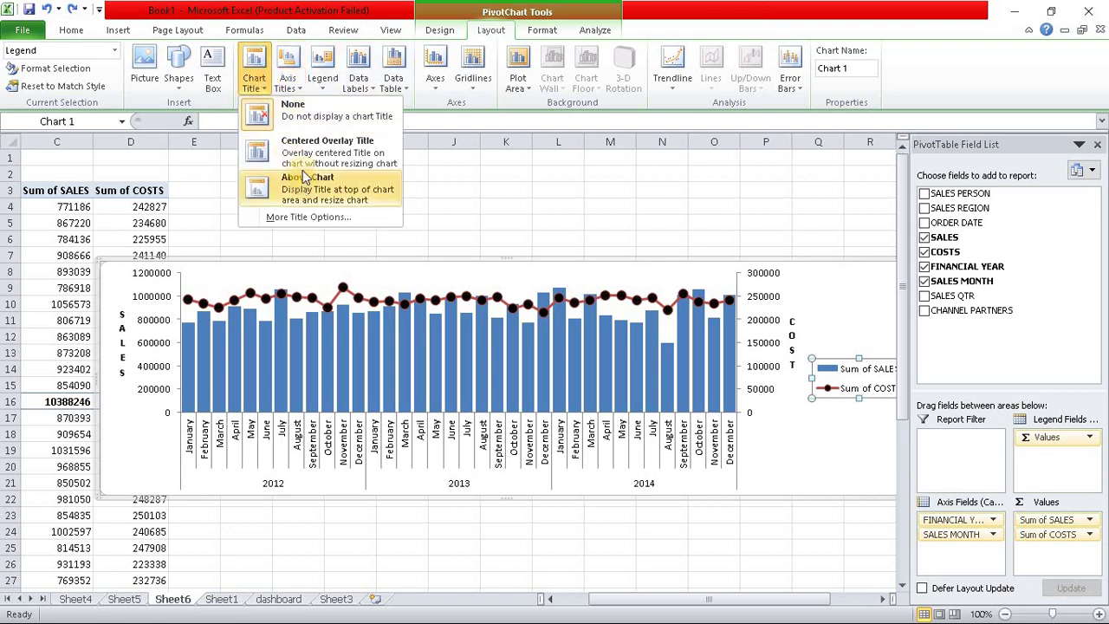
left_click(323, 88)
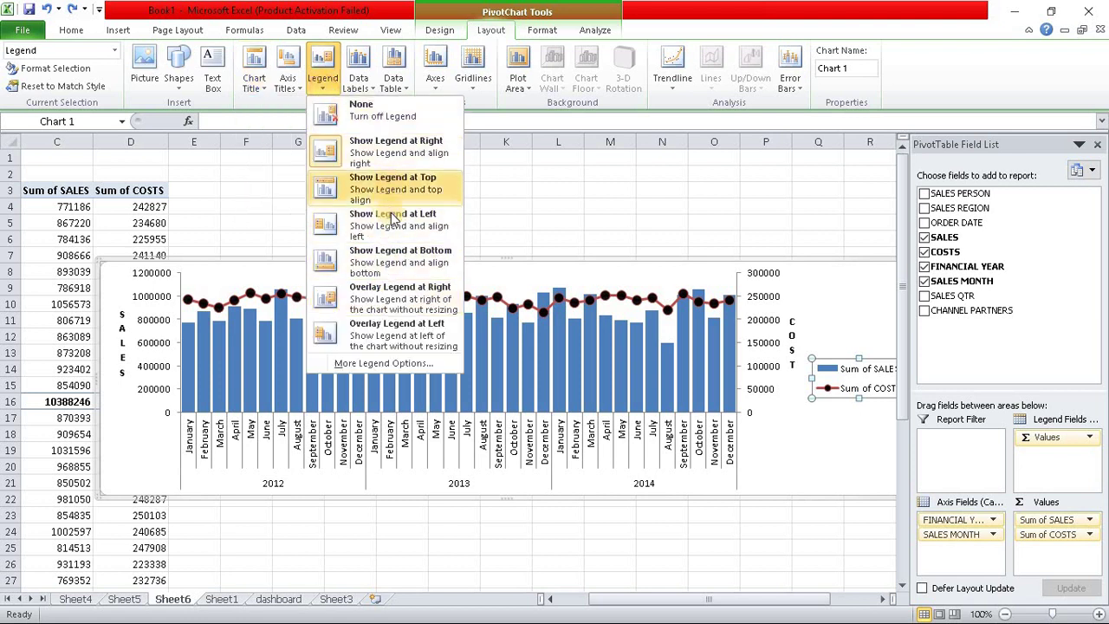
- Show the Sum of SALES / Sum of COSTS legend at the bottom and check the result
left_click(392, 251)
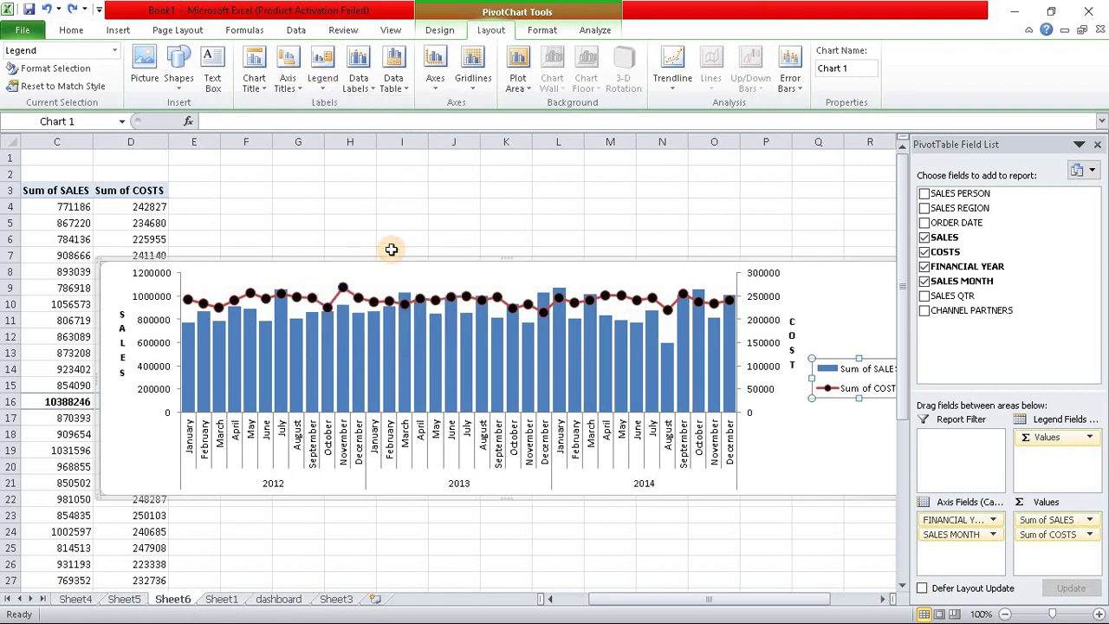
left_click(680, 528)
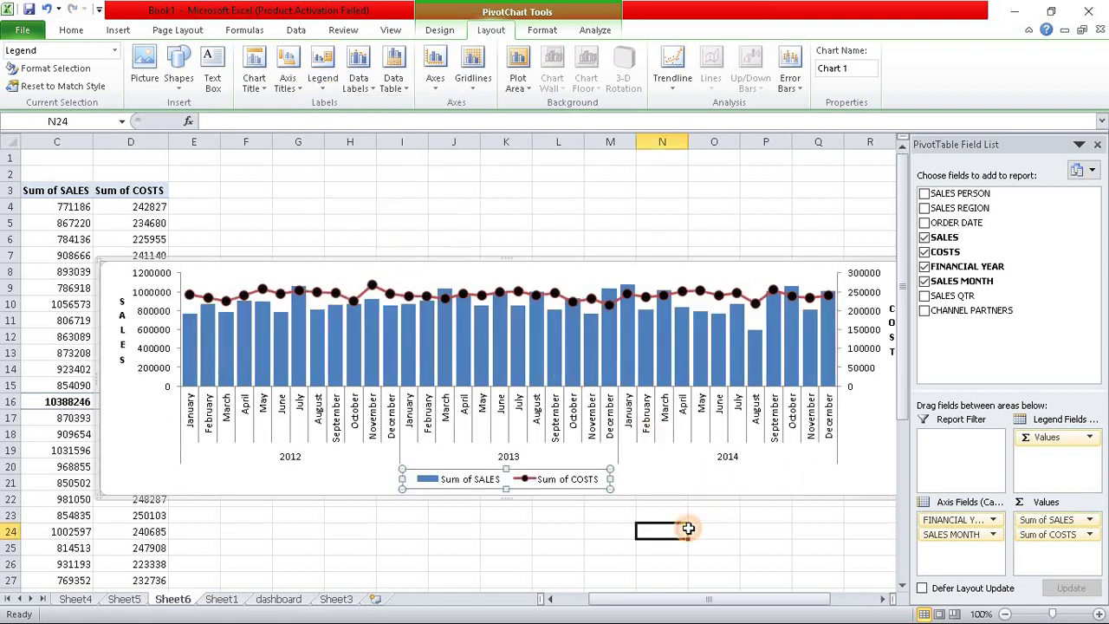
left_click(408, 269)
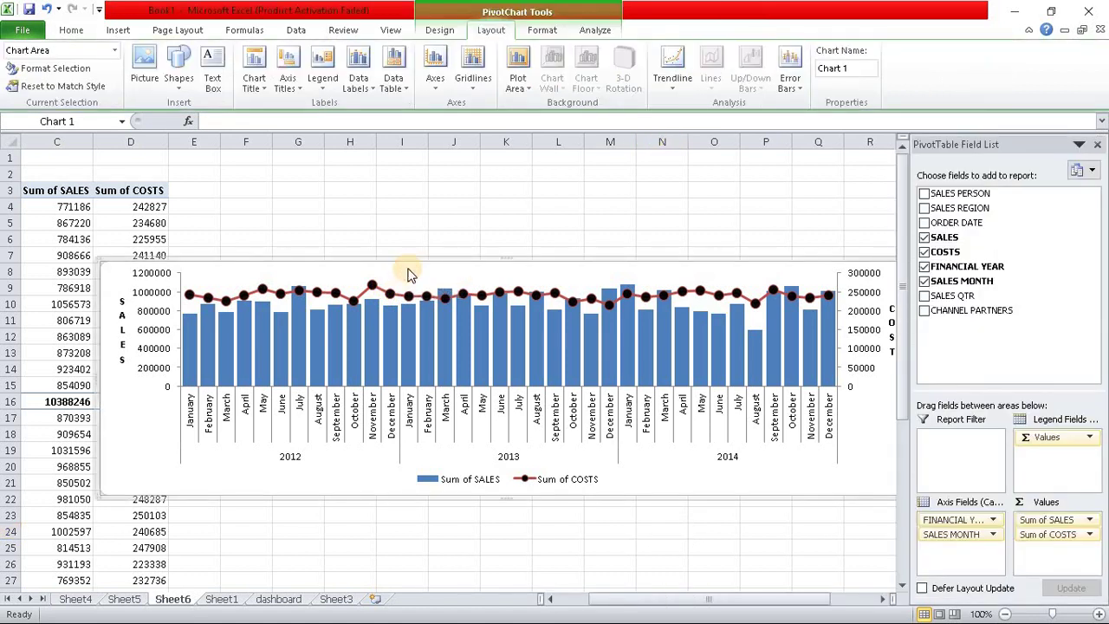
- Give the chart area a solid 5 pt border with rounded corners
double_click(410, 275)
left_click(406, 153)
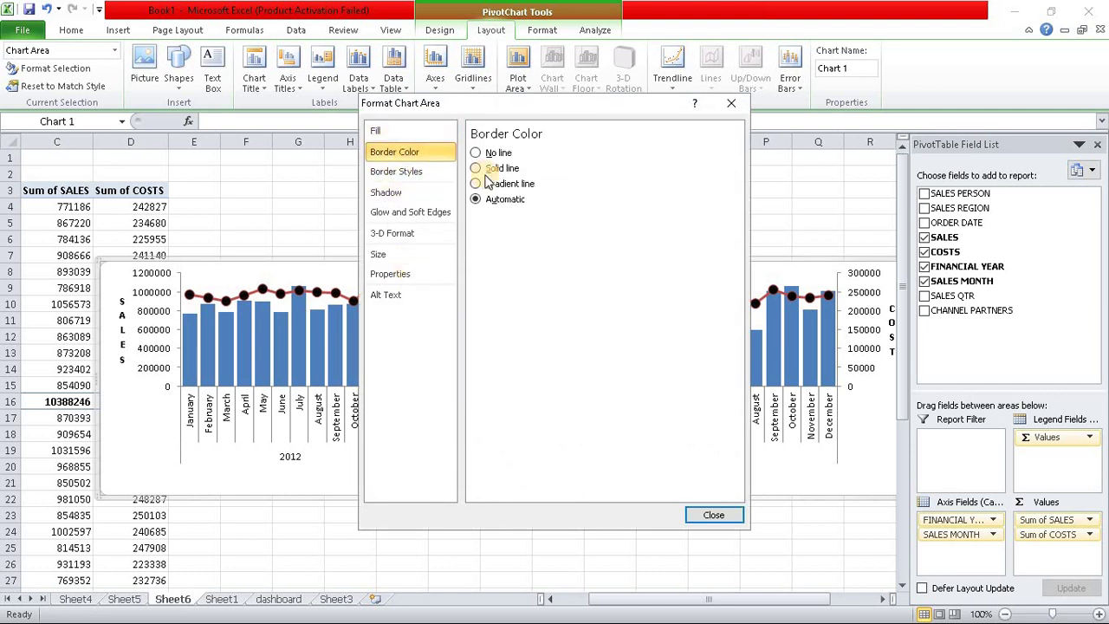
left_click(479, 170)
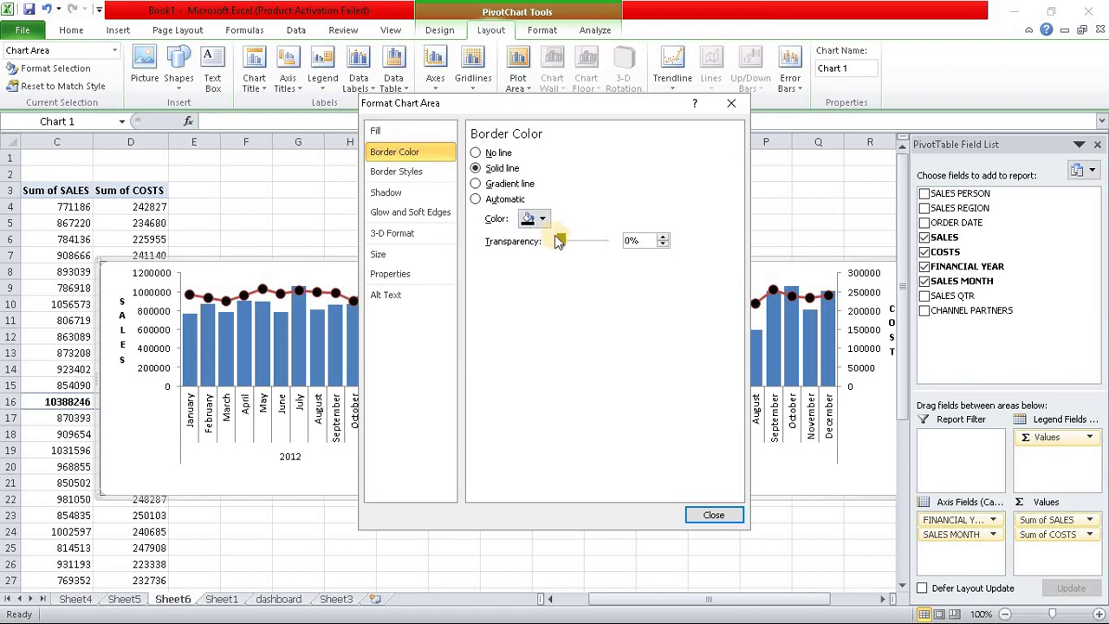
left_click(414, 175)
type("5")
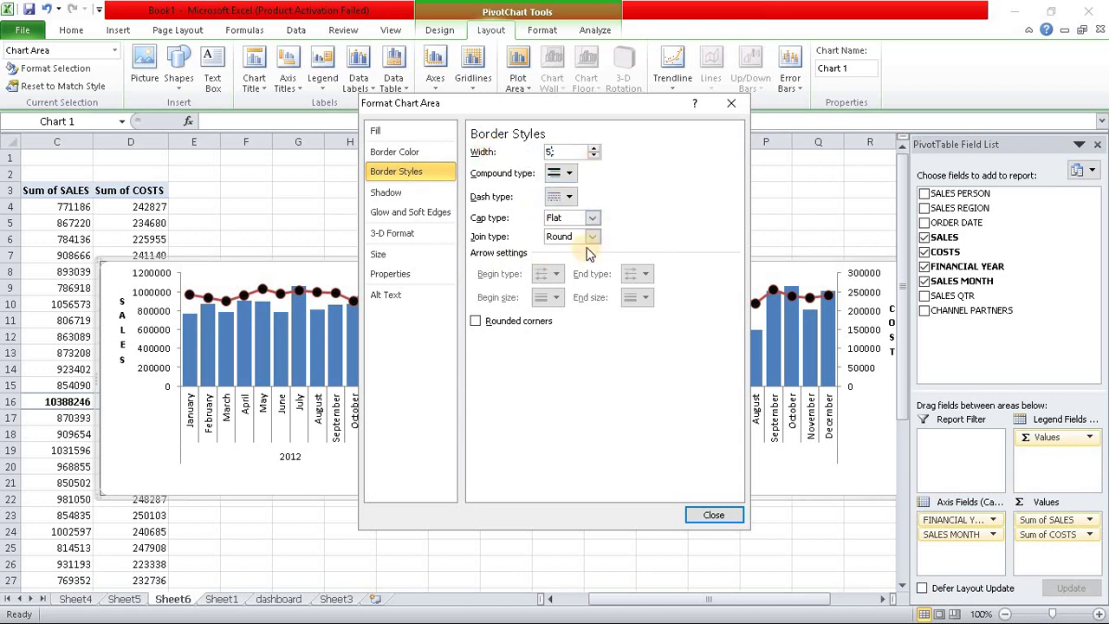
type("t")
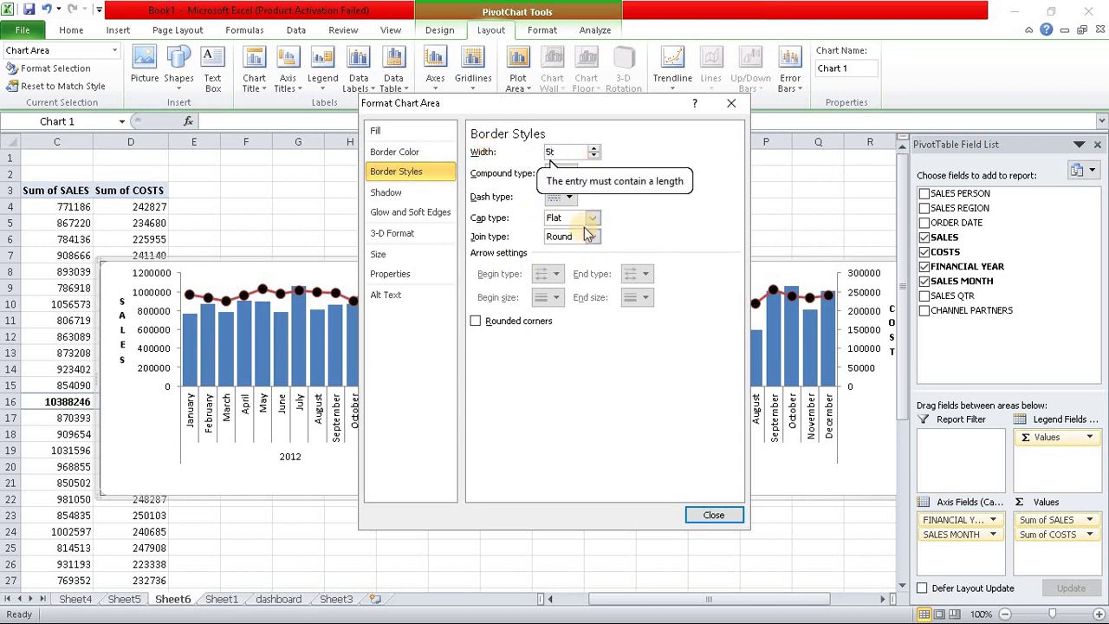
key("BackSpace")
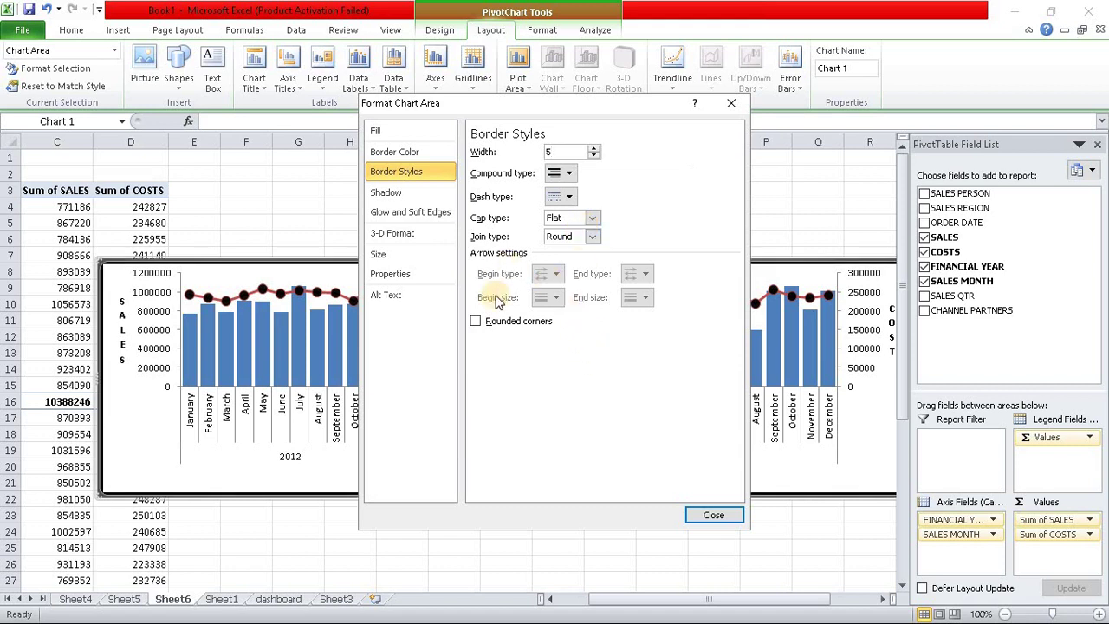
left_click(475, 321)
left_click(713, 514)
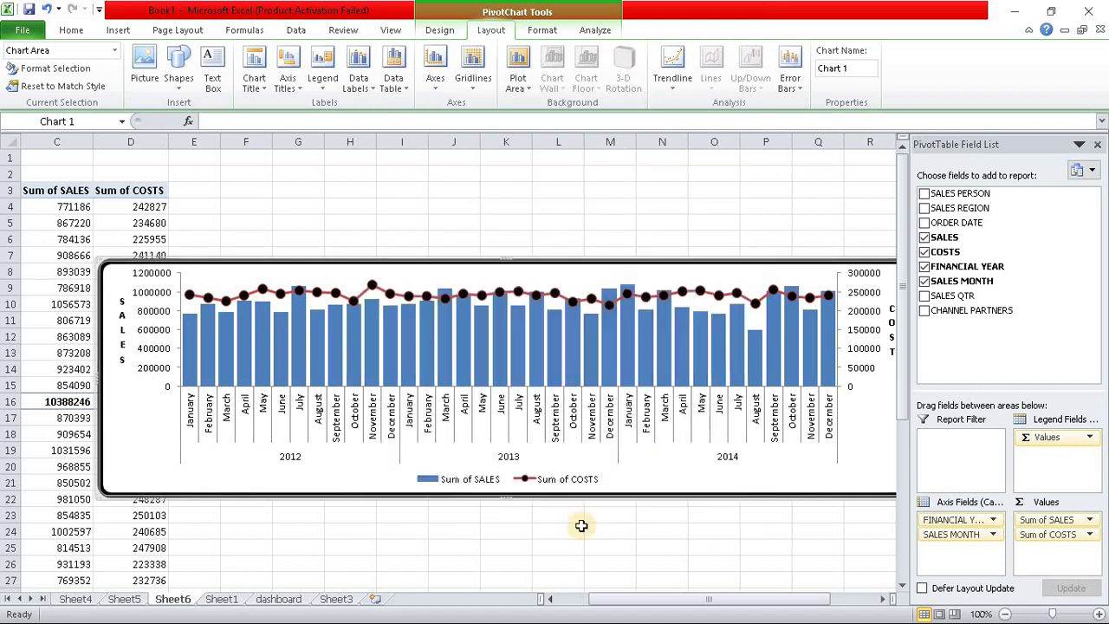
left_click(614, 542)
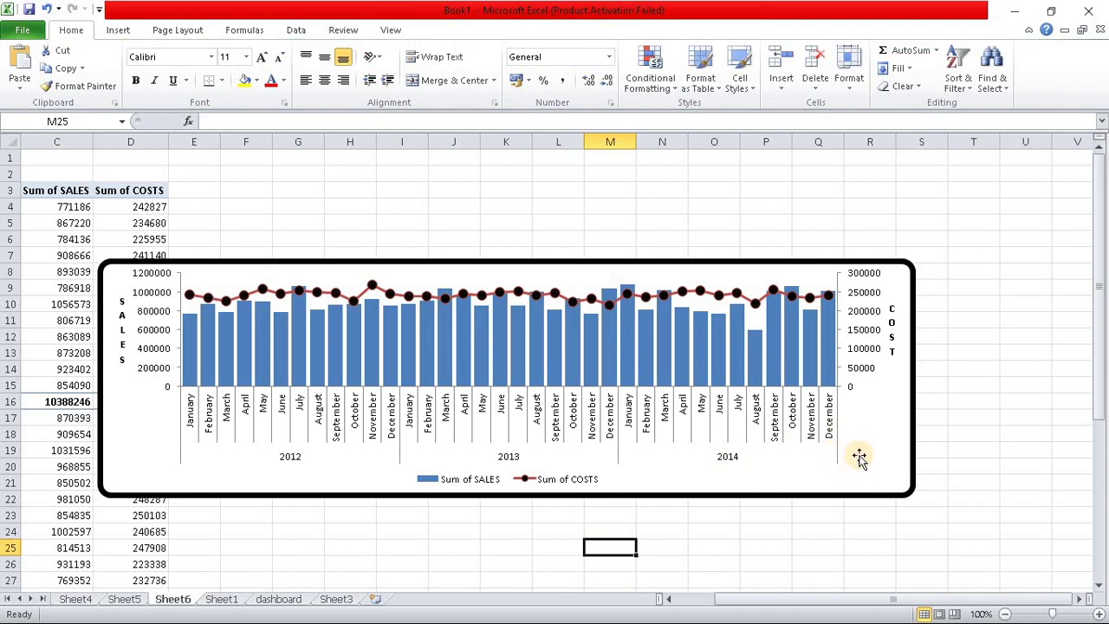
left_click(575, 275)
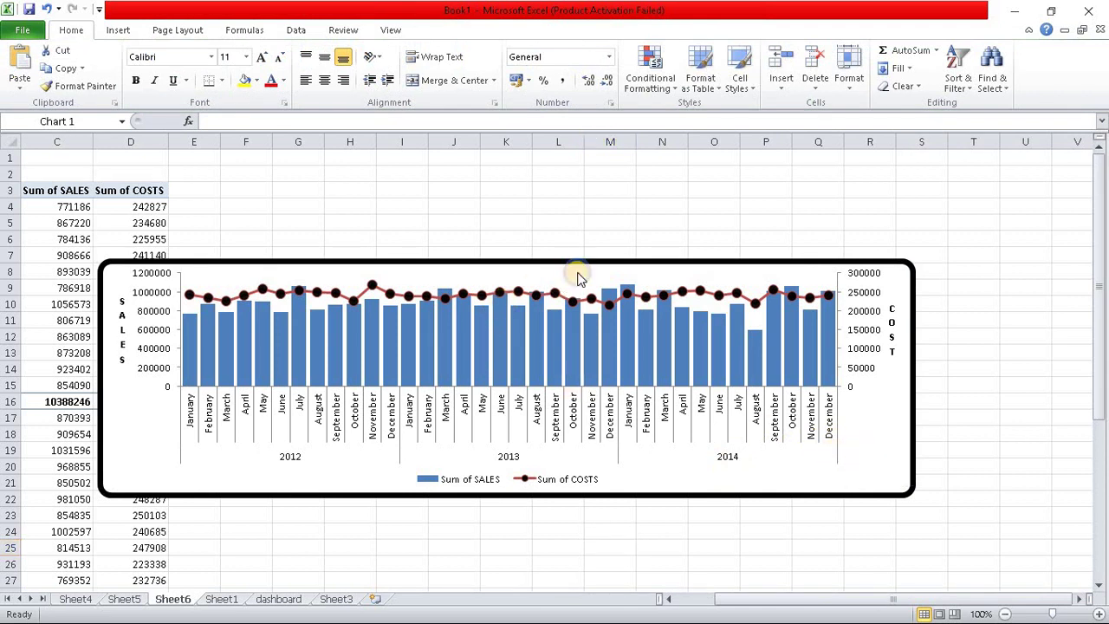
right_click(576, 277)
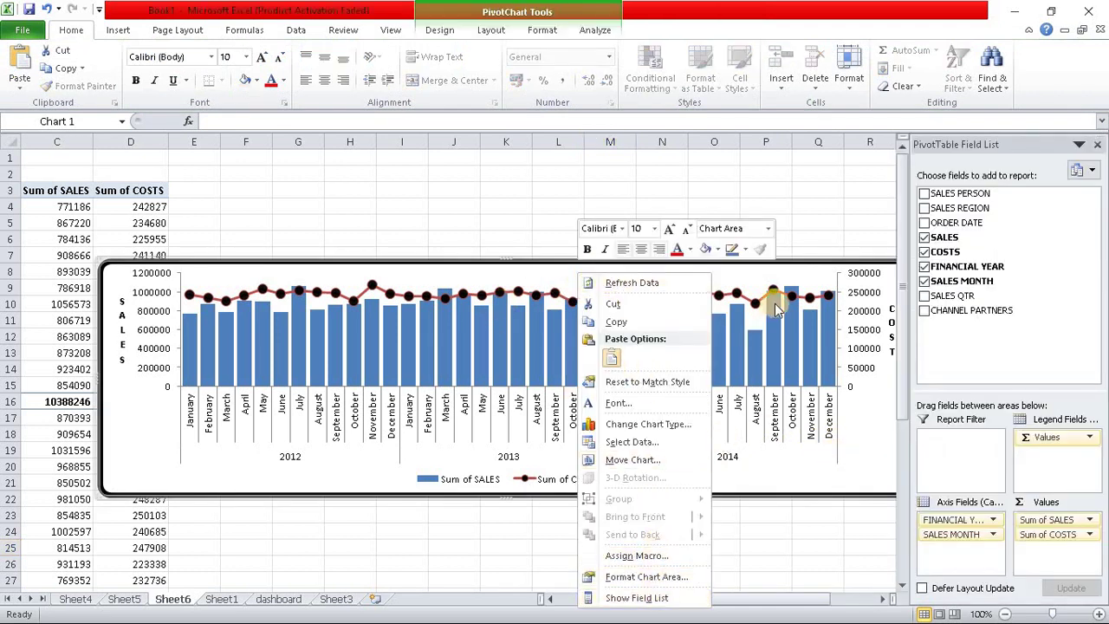
left_click(709, 250)
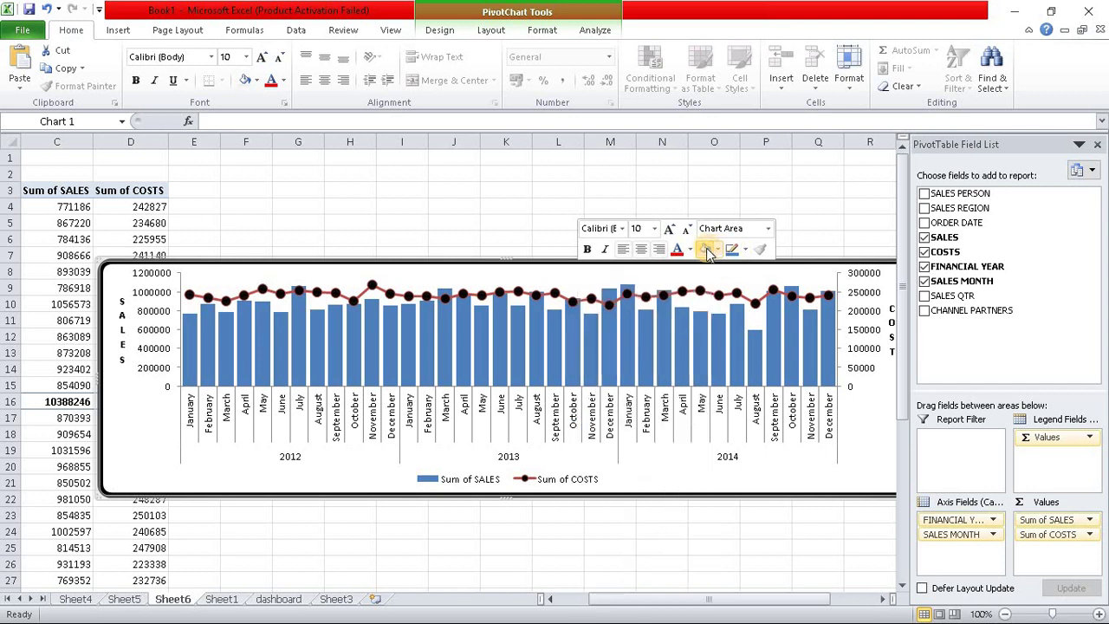
left_click(438, 289)
right_click(438, 289)
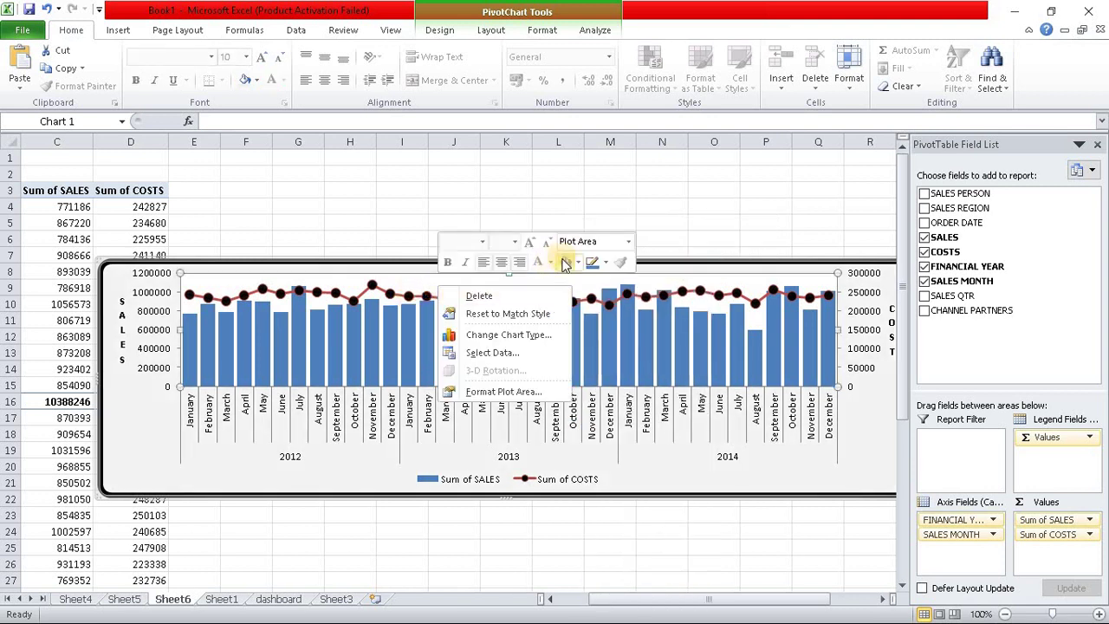
left_click(564, 264)
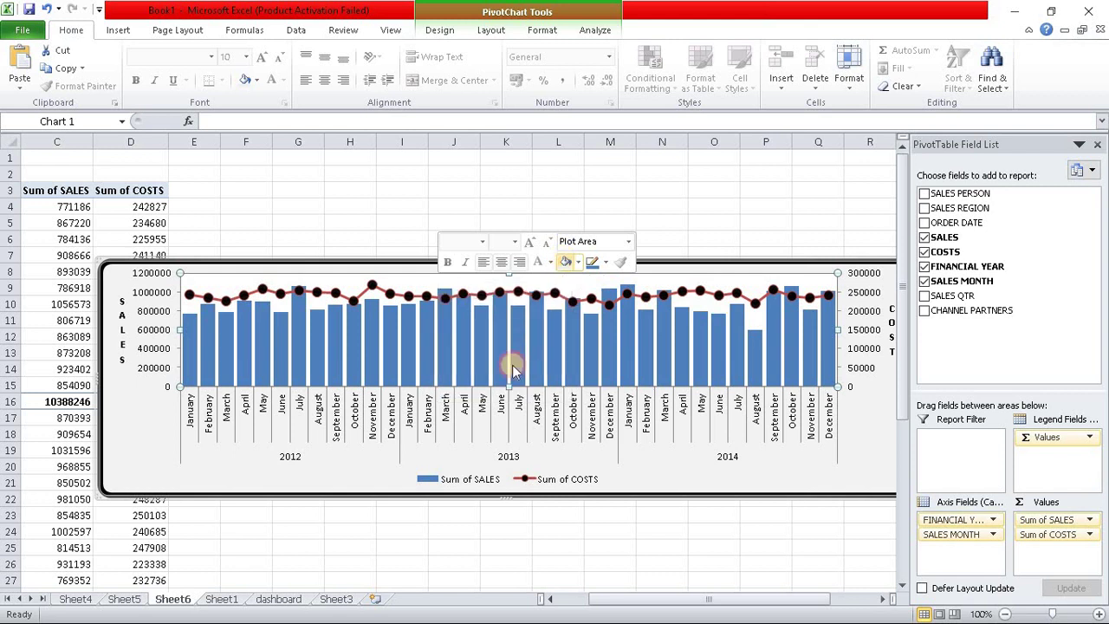
left_click(723, 546)
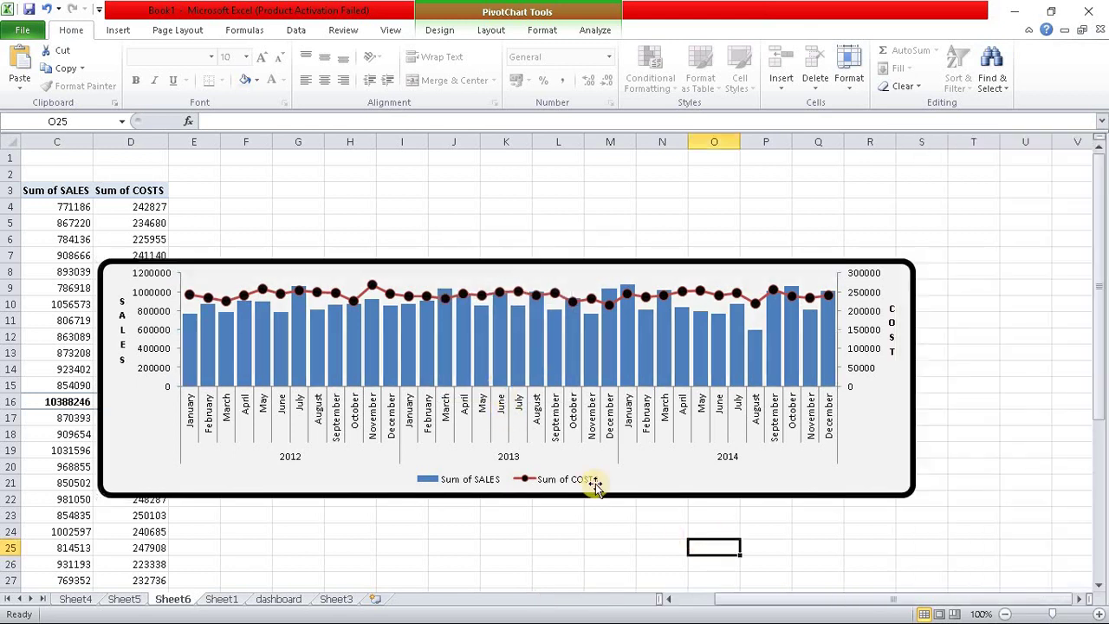
right_click(506, 273)
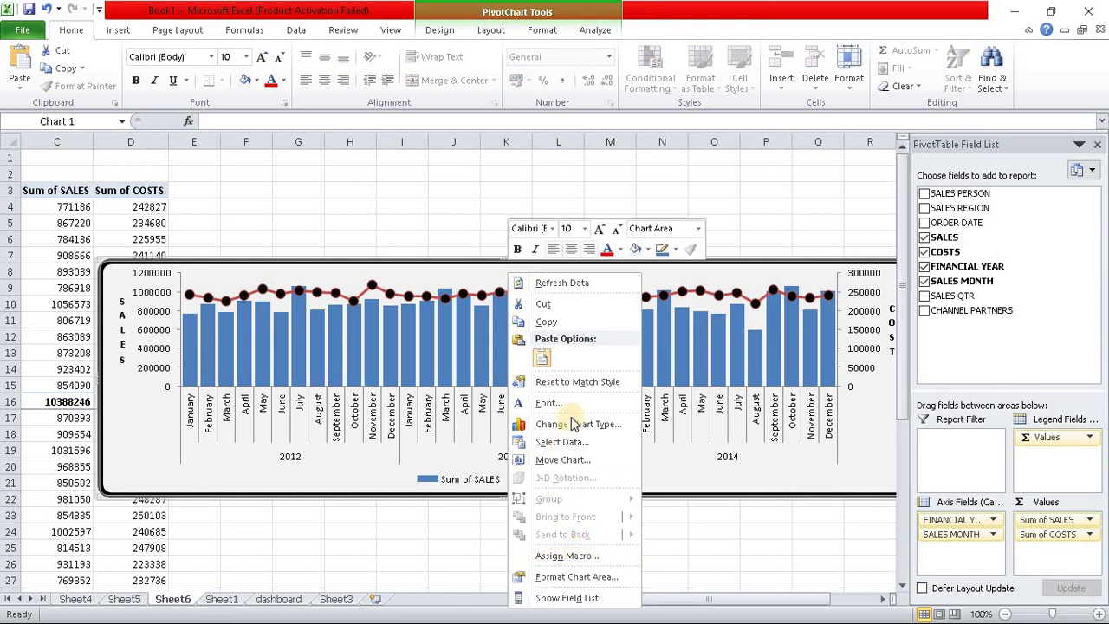
left_click(546, 344)
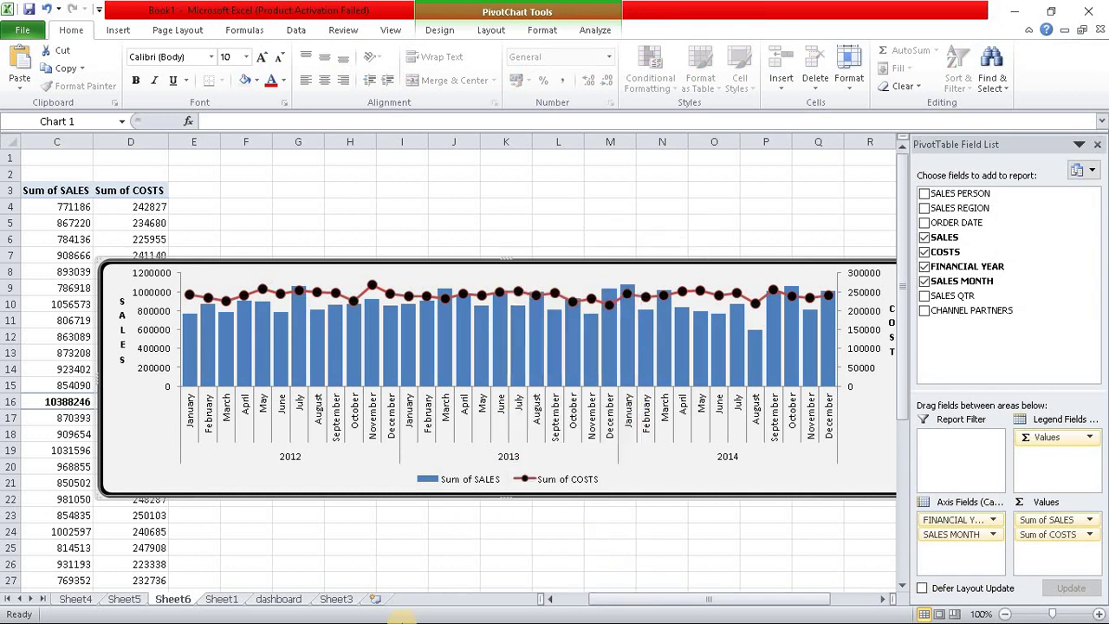
- Paste the sales and costs chart onto the dashboard sheet at cell F19
left_click(266, 600)
left_click(122, 450)
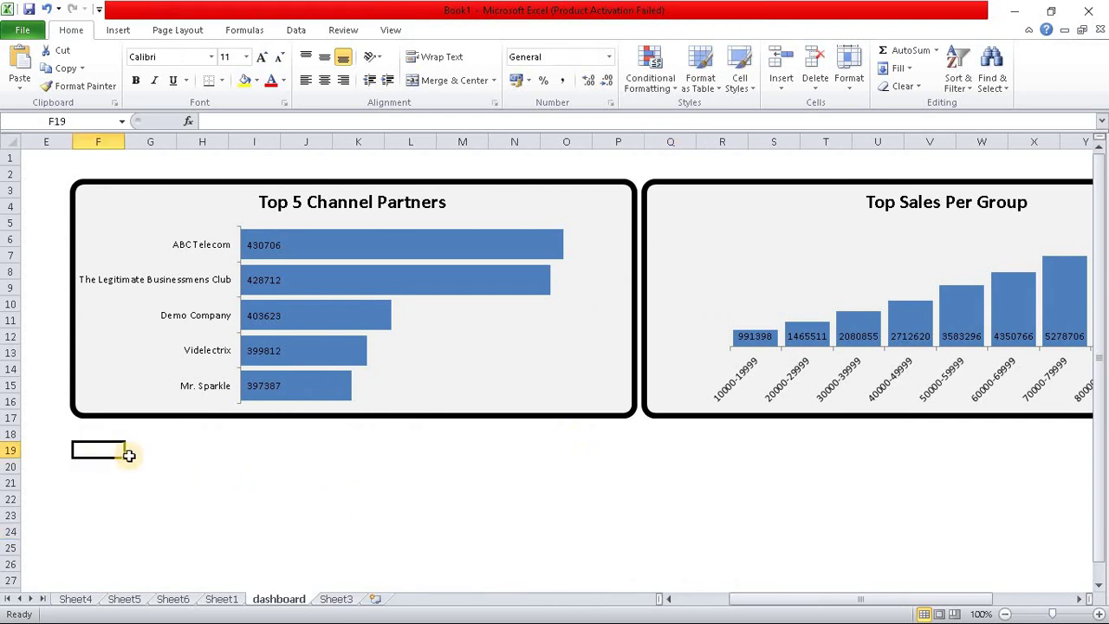
key("ctrl+v")
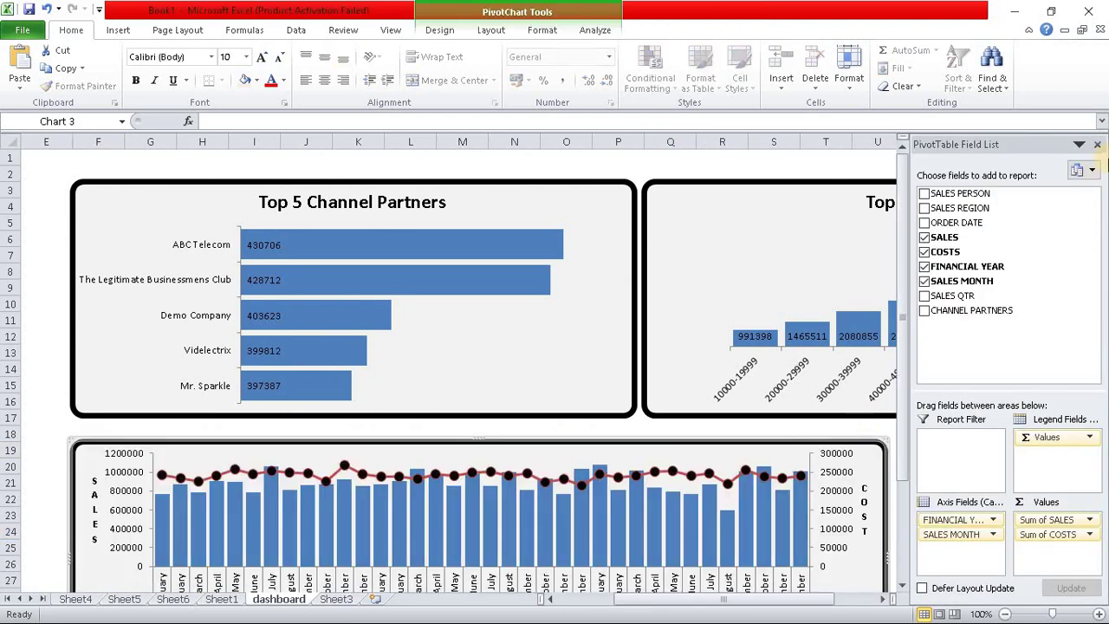
left_click(1095, 146)
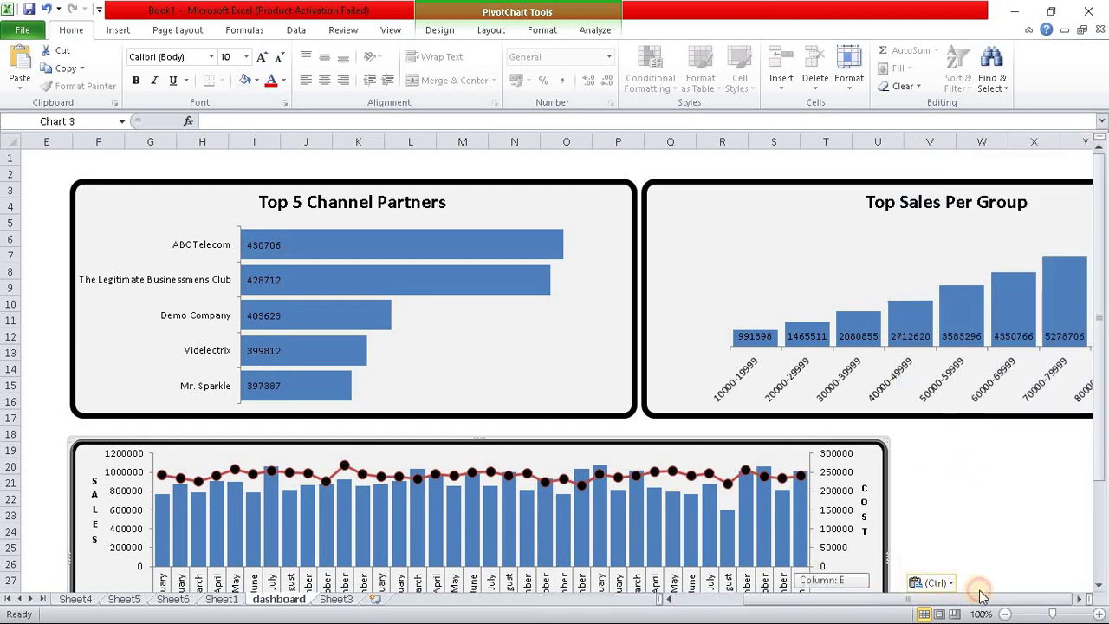
- Widen the chart and position it beneath the two top charts
mouse_move(886, 559)
left_mouse_down()
mouse_move(1096, 537)
mouse_move(1036, 530)
left_mouse_up()
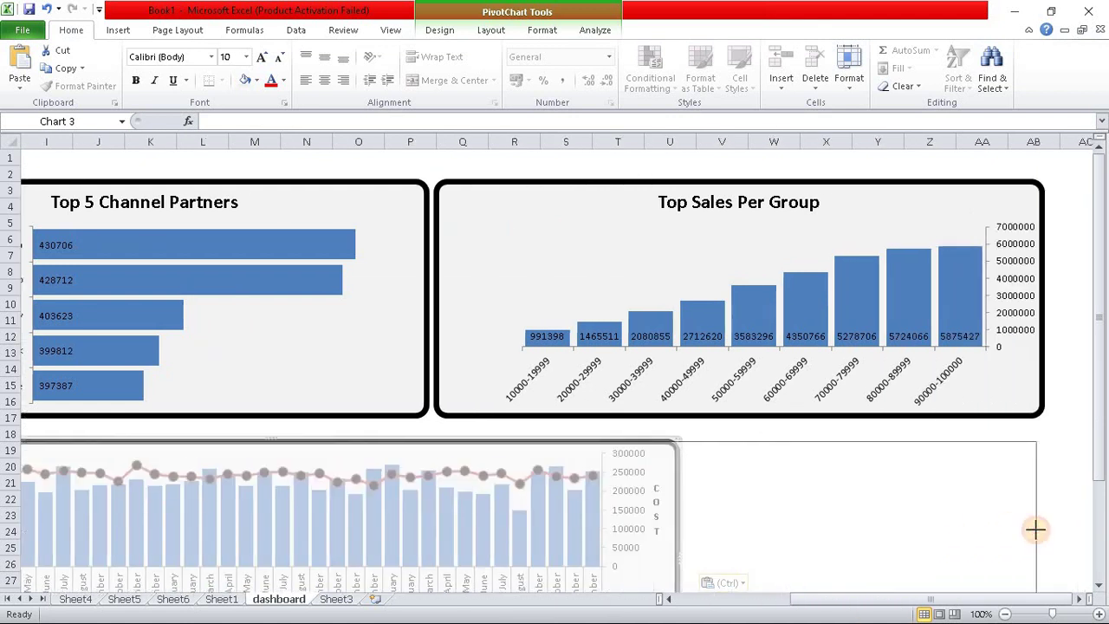
left_click_drag(1036, 530, 1036, 530)
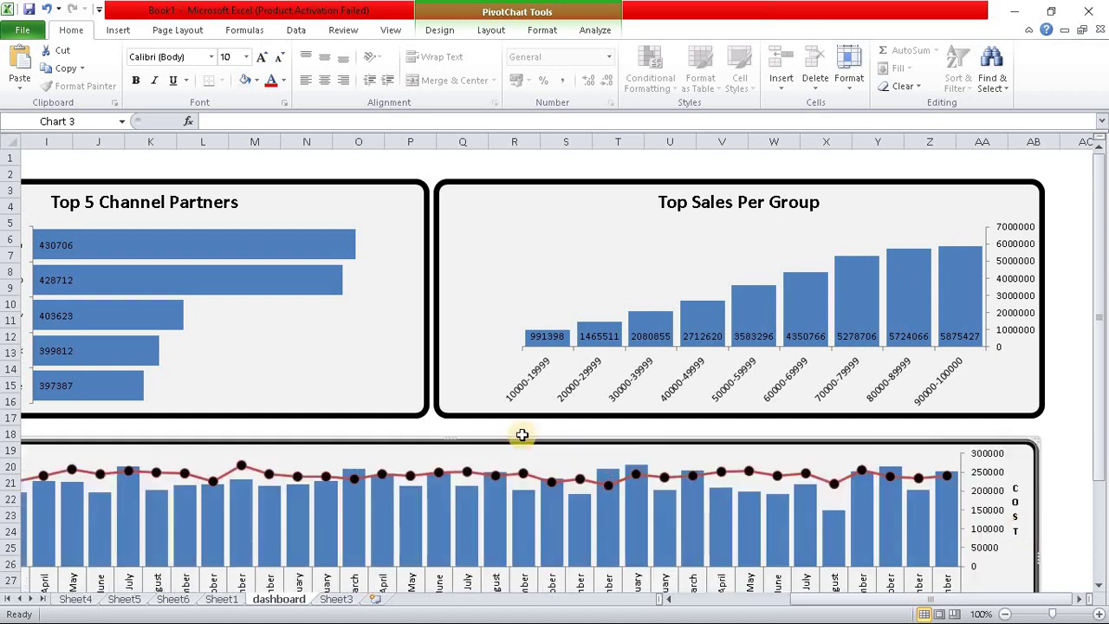
left_click_drag(505, 440, 814, 499)
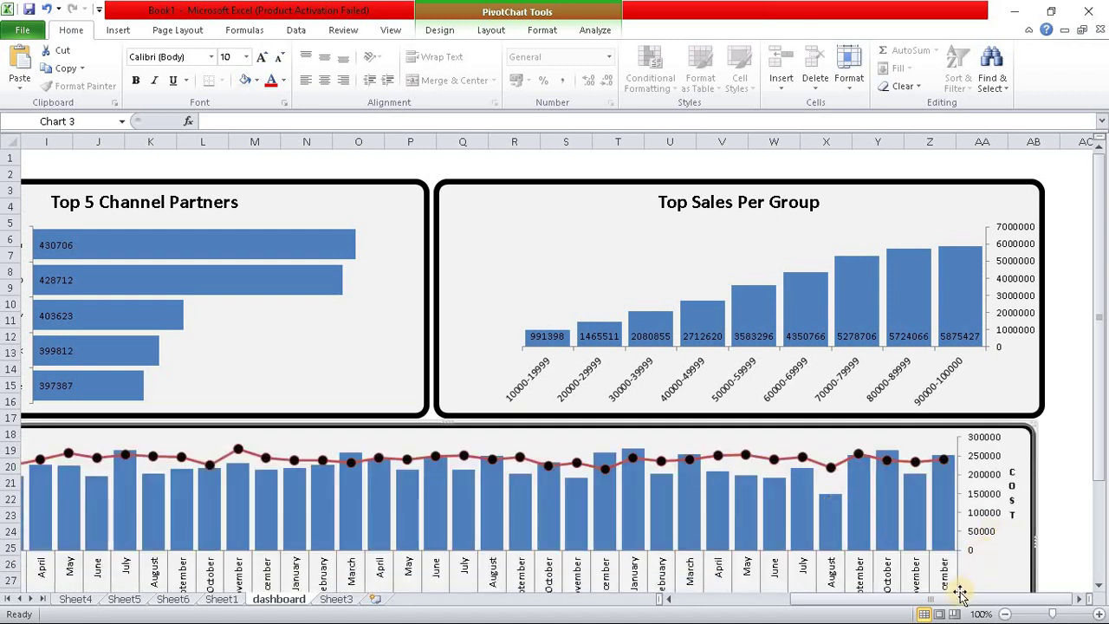
mouse_move(1100, 461)
left_mouse_down()
mouse_move(1102, 530)
mouse_move(1104, 506)
left_mouse_up()
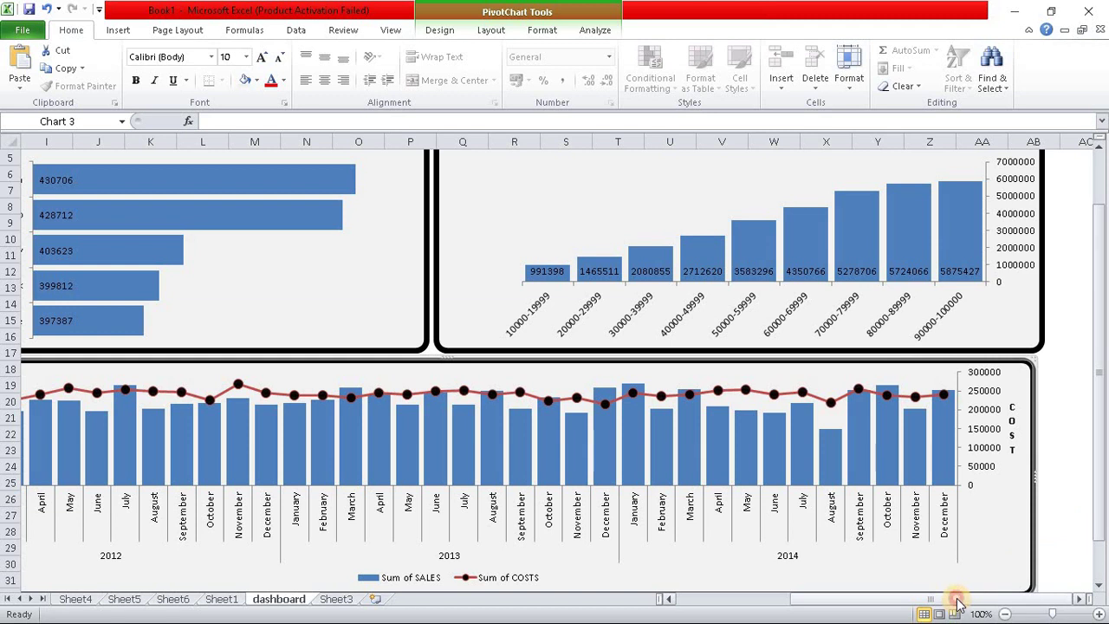
left_click_drag(957, 598, 810, 598)
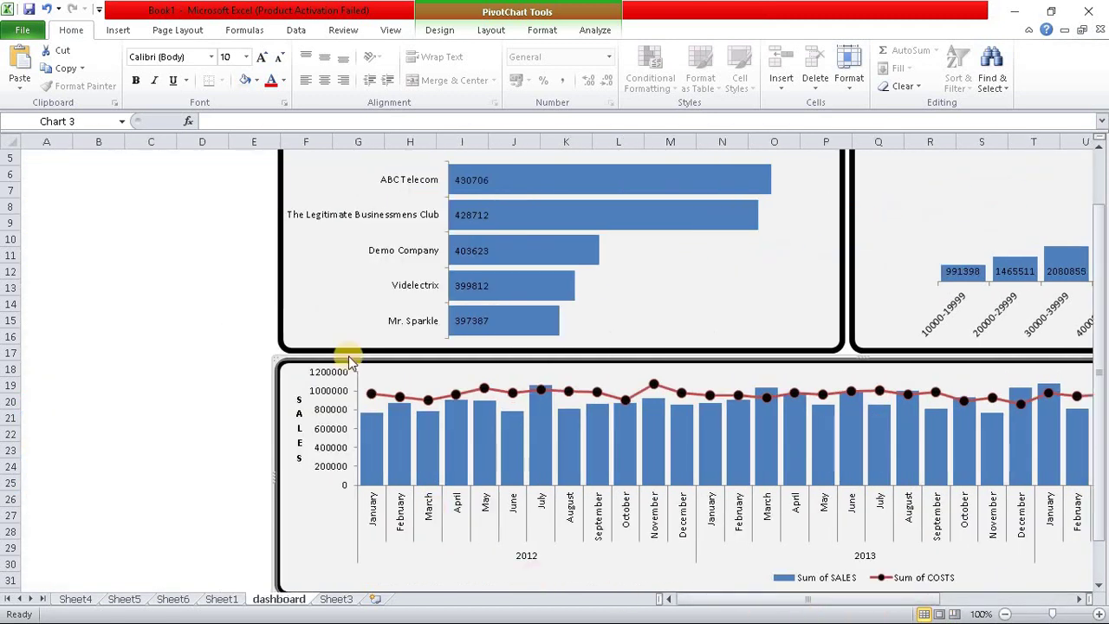
scroll(715, 336, "up", 2)
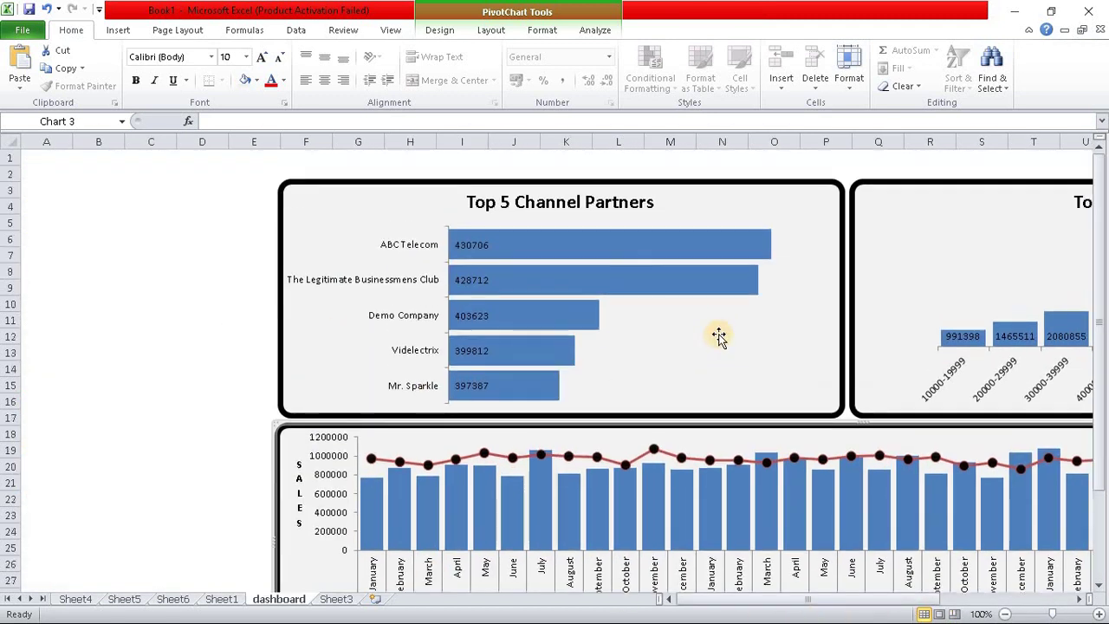
left_click(84, 307)
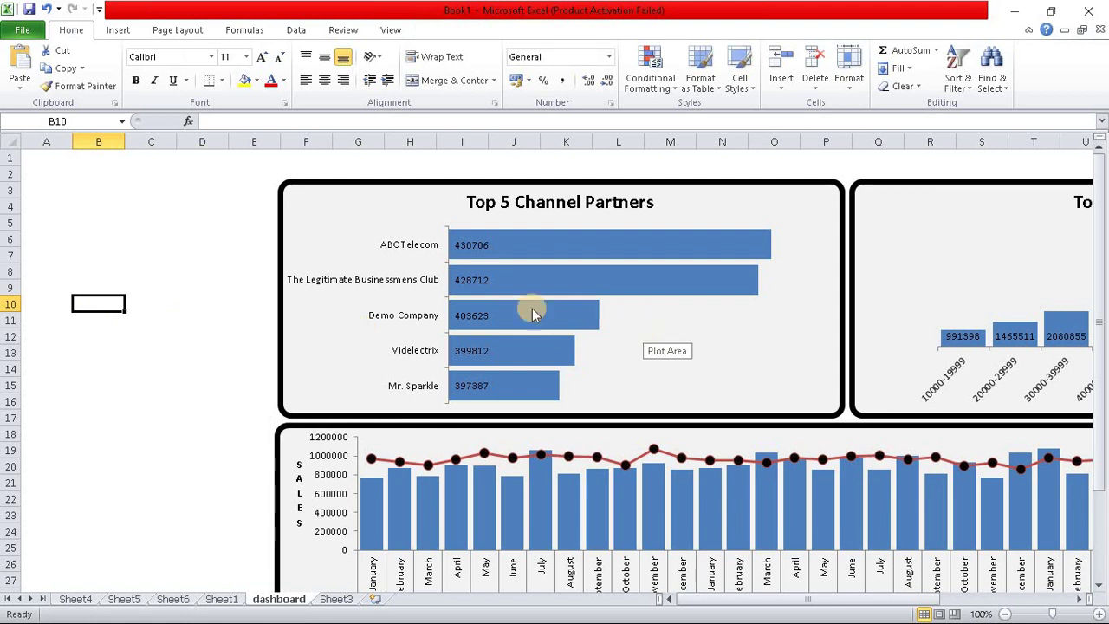
- Draw a text box over B2:D4 reading 'SALES DASHBOARD', centred horizontally and vertically
left_click(149, 412)
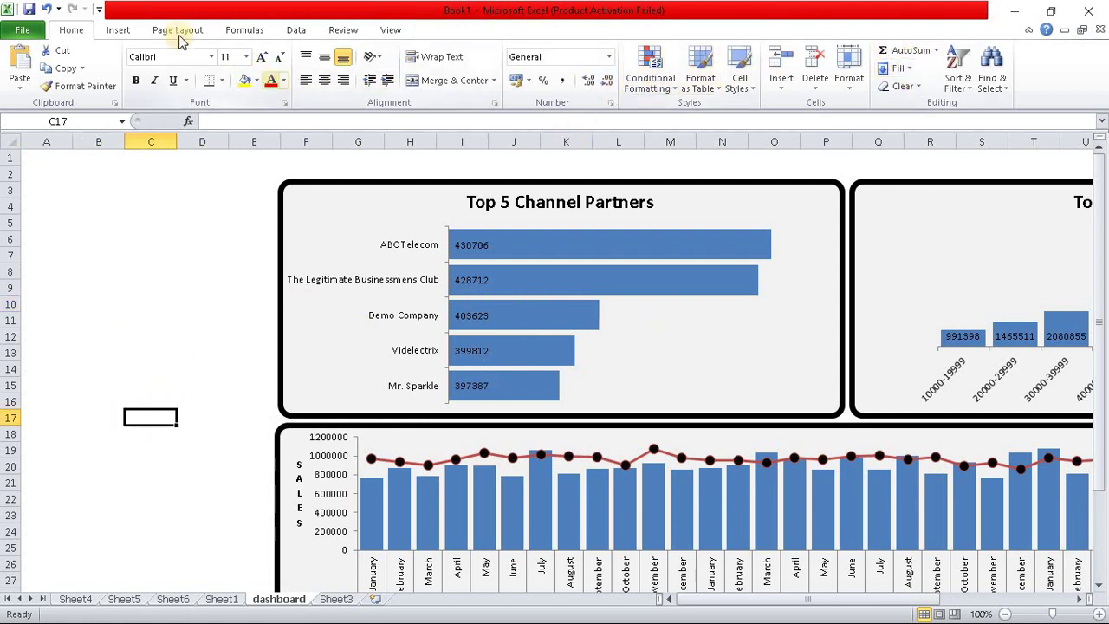
left_click(120, 32)
left_click(770, 78)
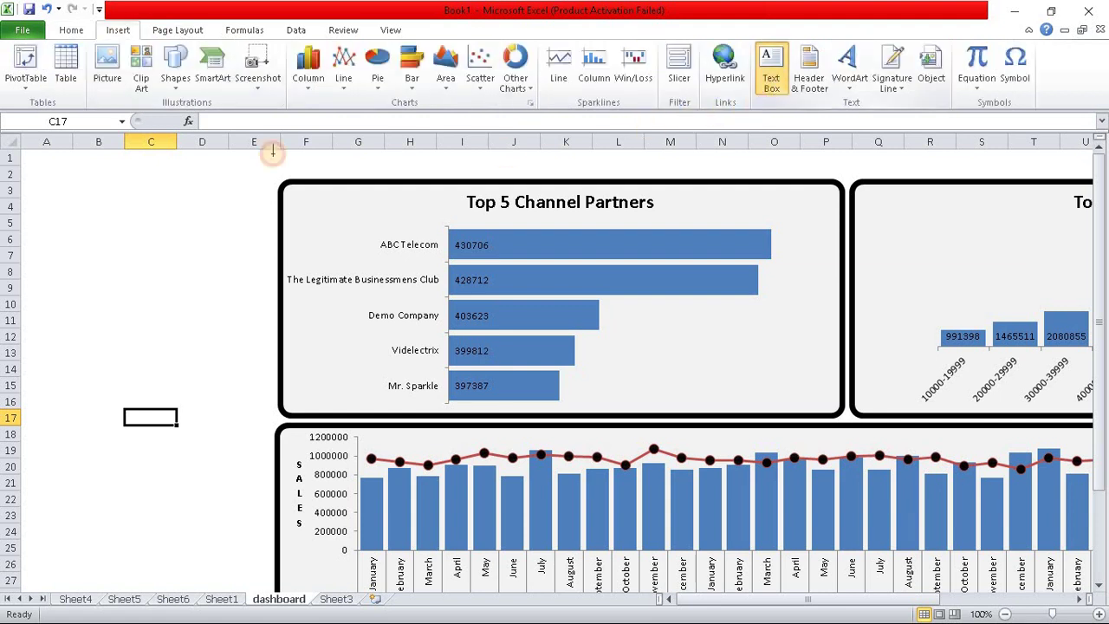
left_click_drag(38, 169, 223, 213)
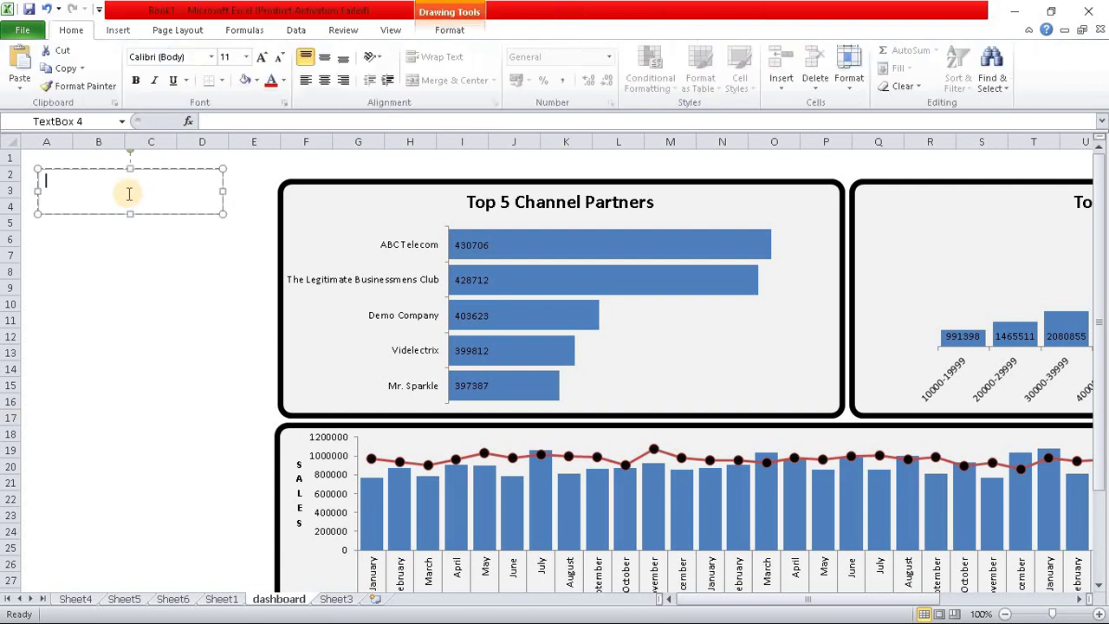
type("$A")
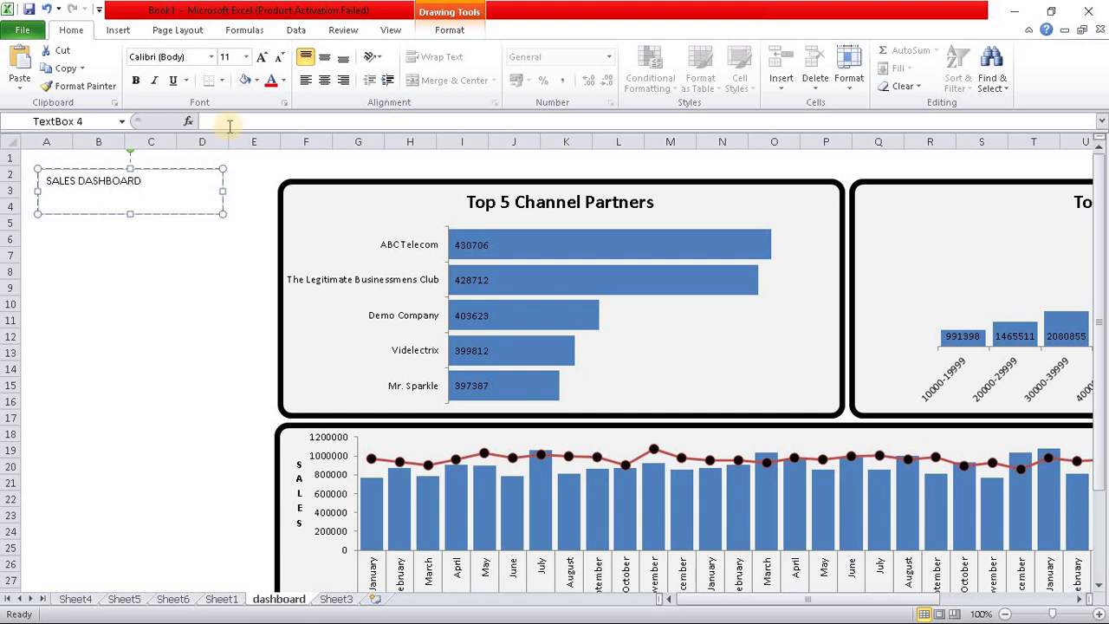
left_click(324, 63)
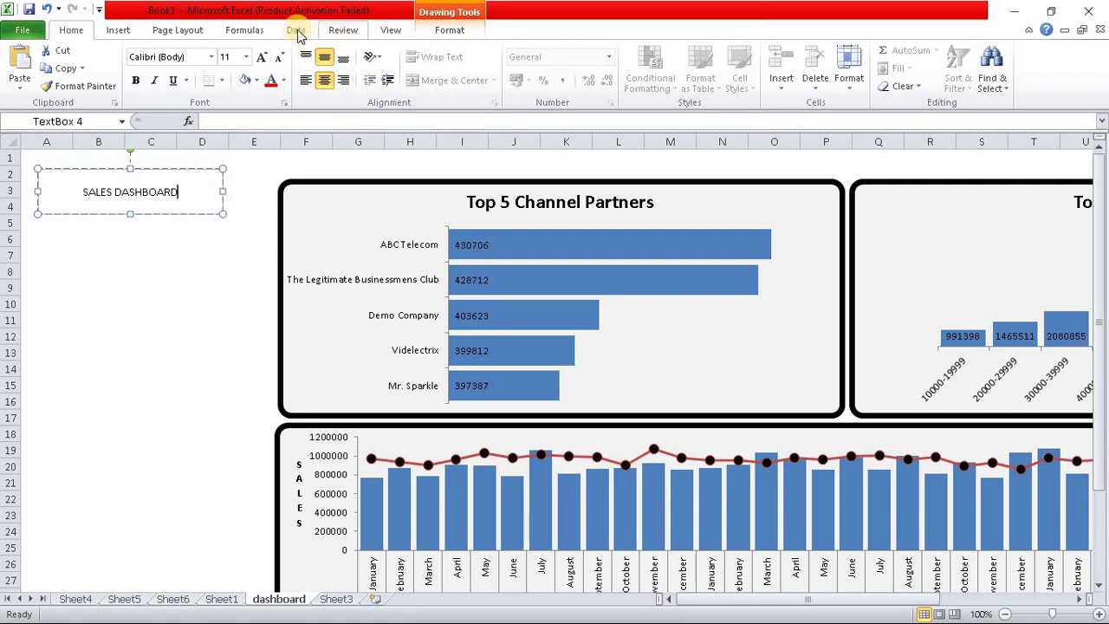
left_click(450, 31)
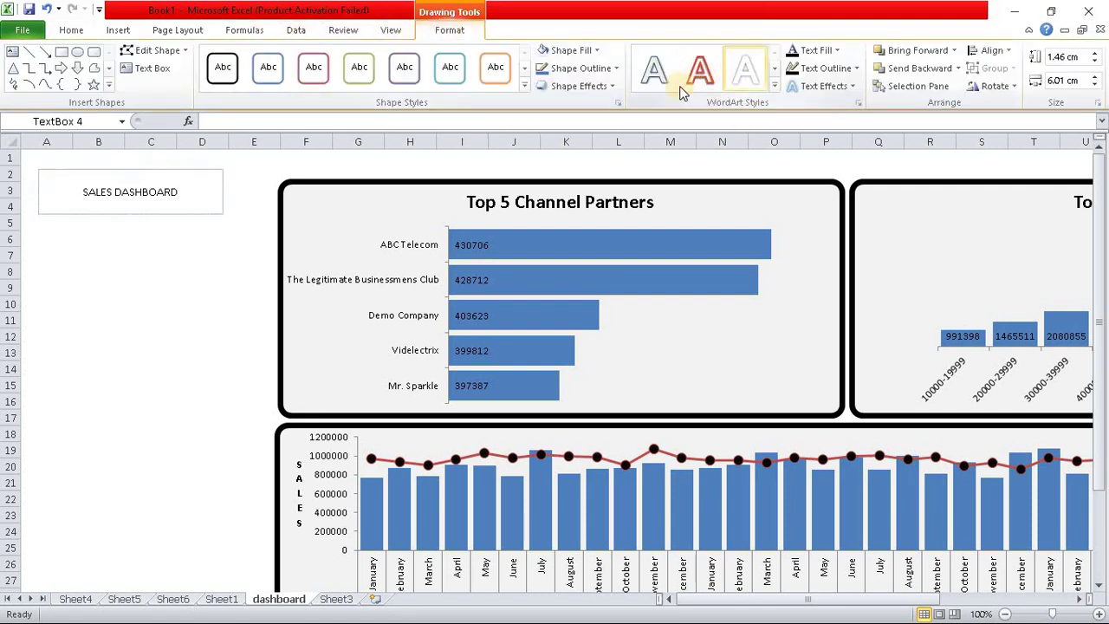
- Apply the orange WordArt style and 18 pt font size to the title text
left_click_drag(183, 192, 63, 186)
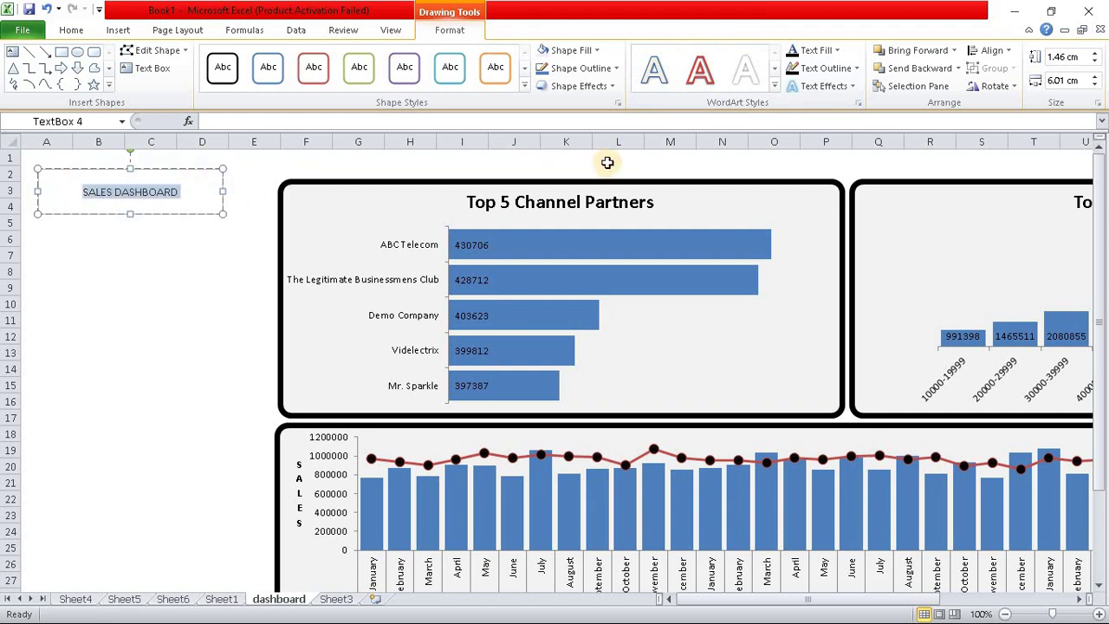
left_click(774, 86)
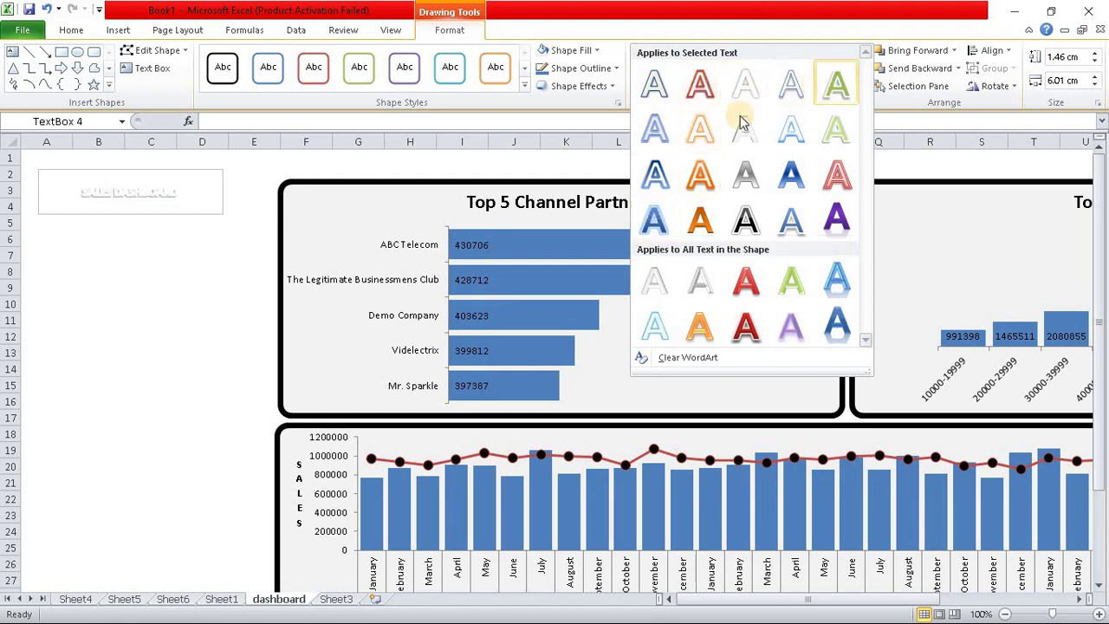
left_click(699, 219)
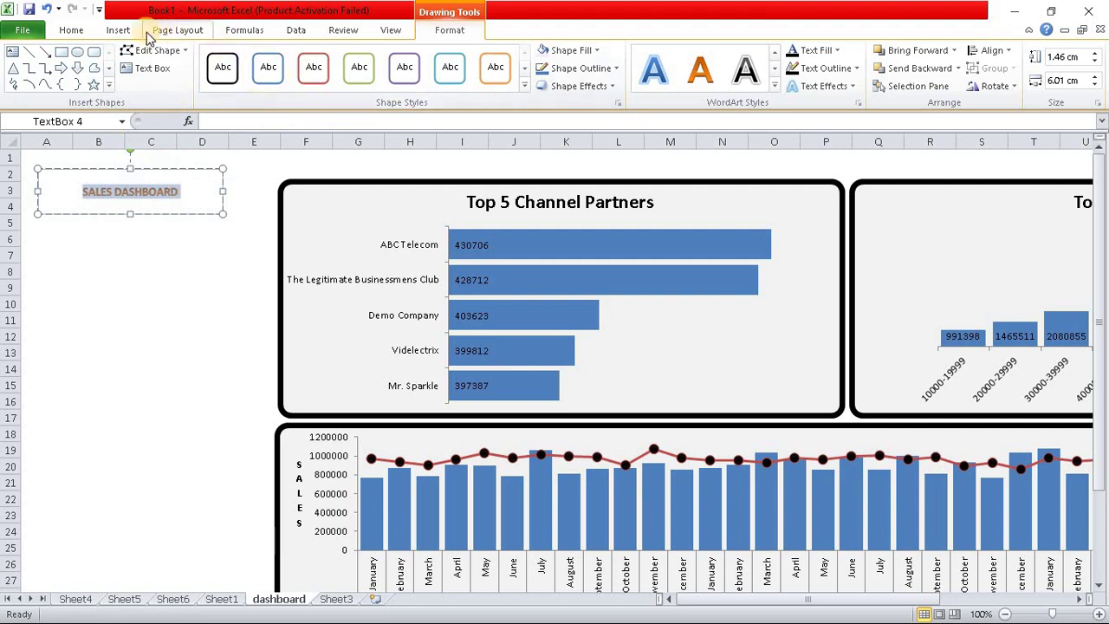
left_click(71, 30)
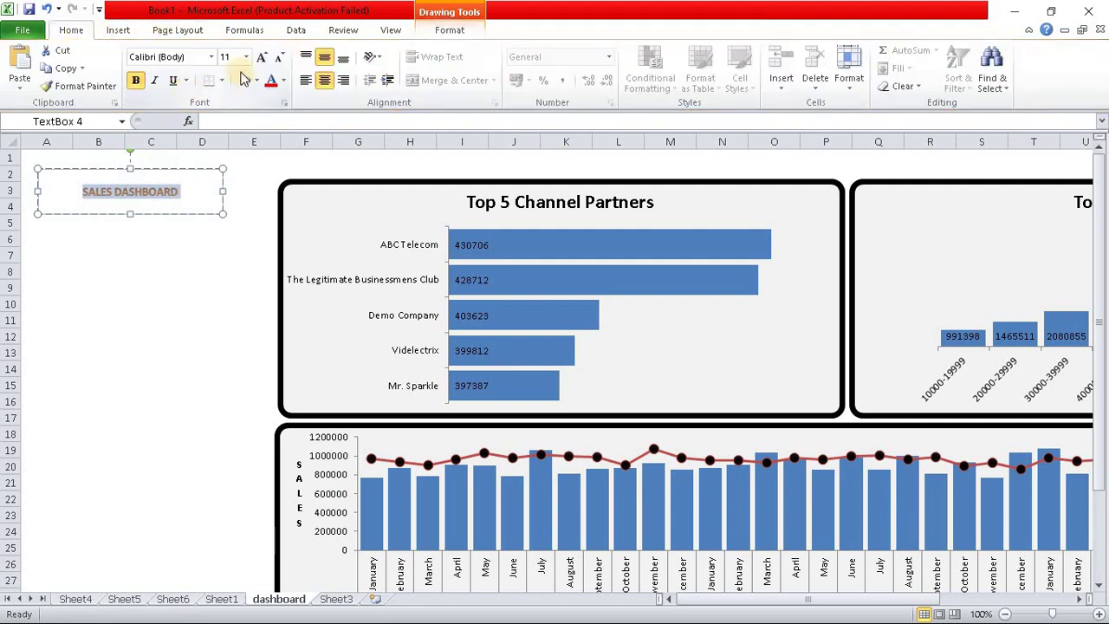
left_click(246, 58)
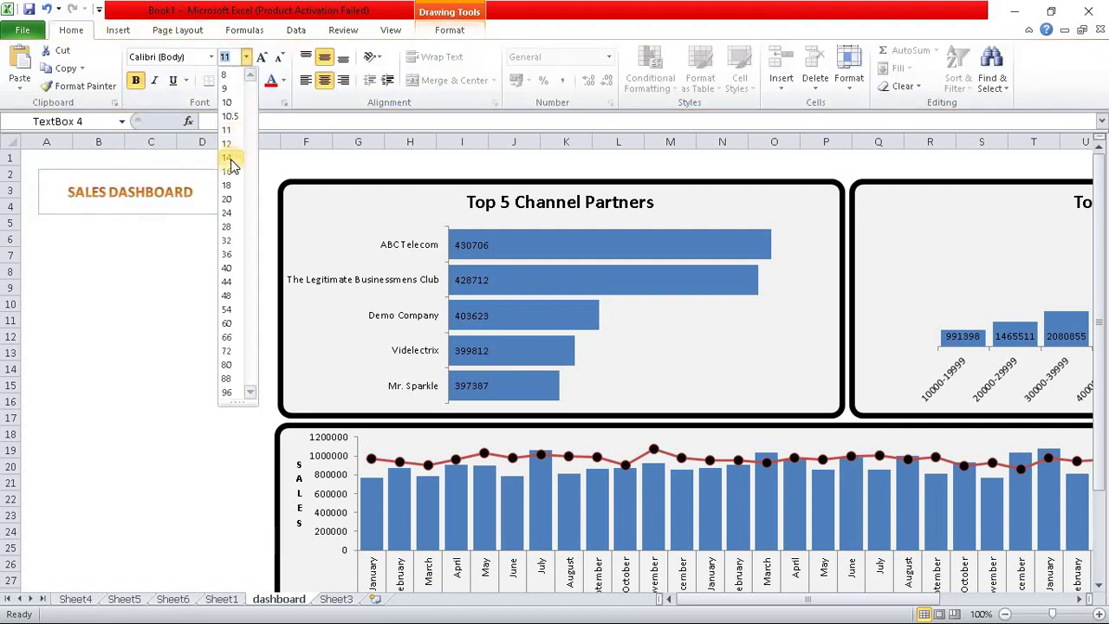
left_click(232, 196)
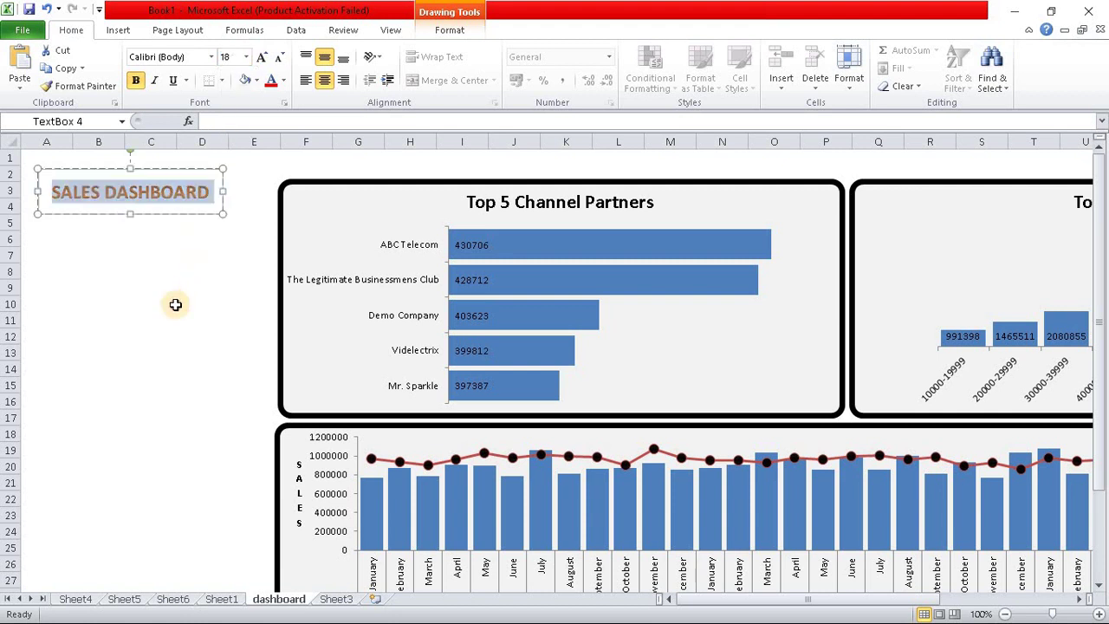
left_click(171, 304)
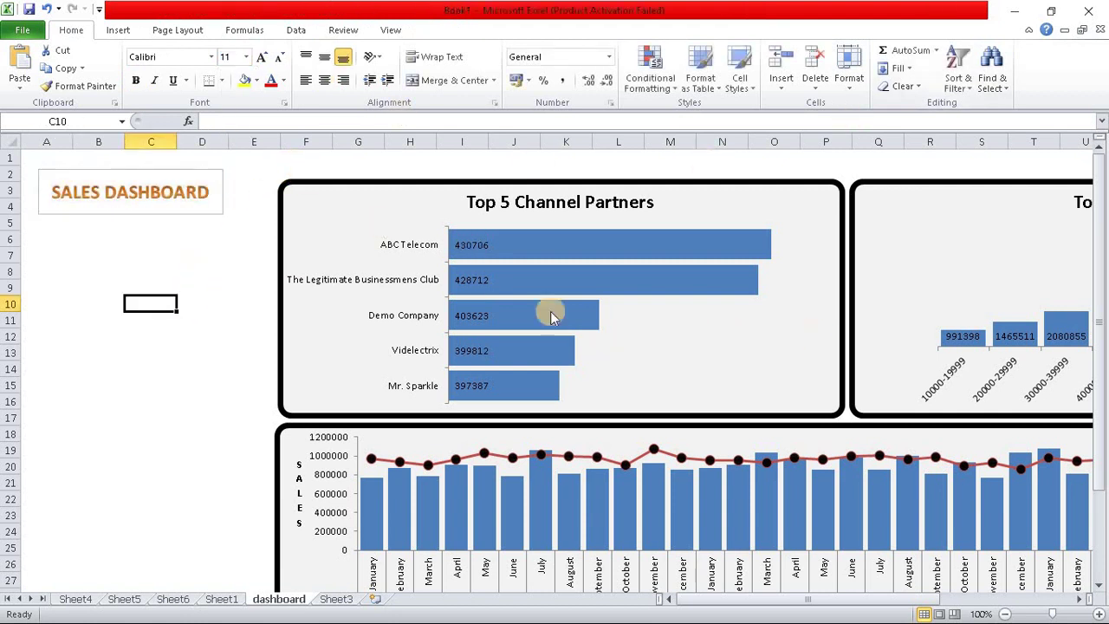
scroll(156, 283, "down", 1)
- Insert a FINANCIAL YEAR slicer from the Top 5 Channel Partners pivot chart
scroll(156, 284, "up", 1)
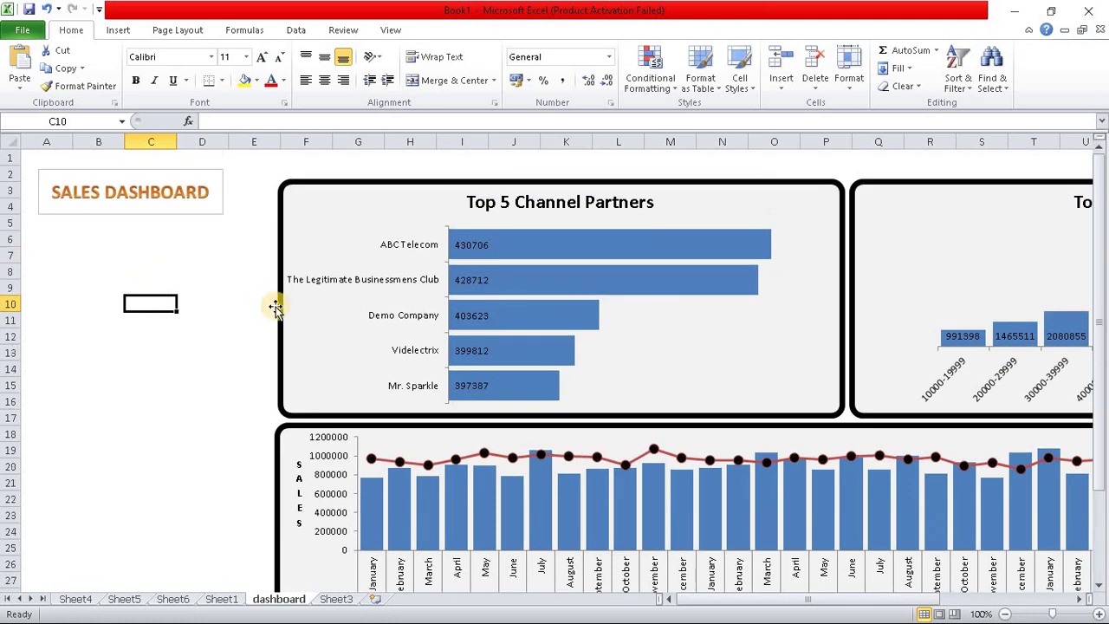
left_click(309, 334)
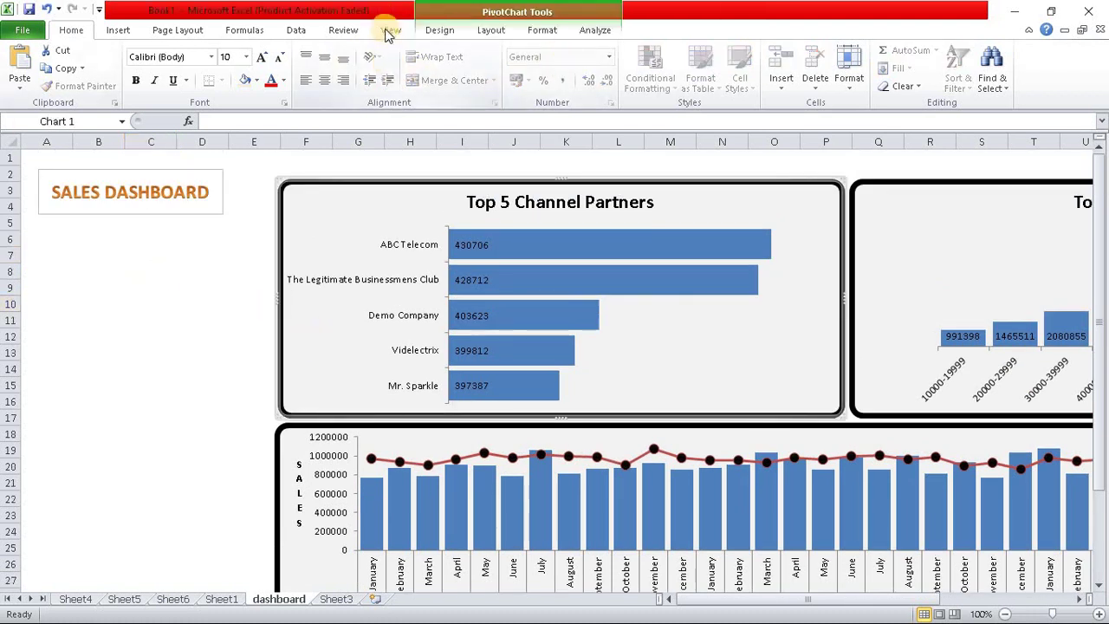
left_click(118, 30)
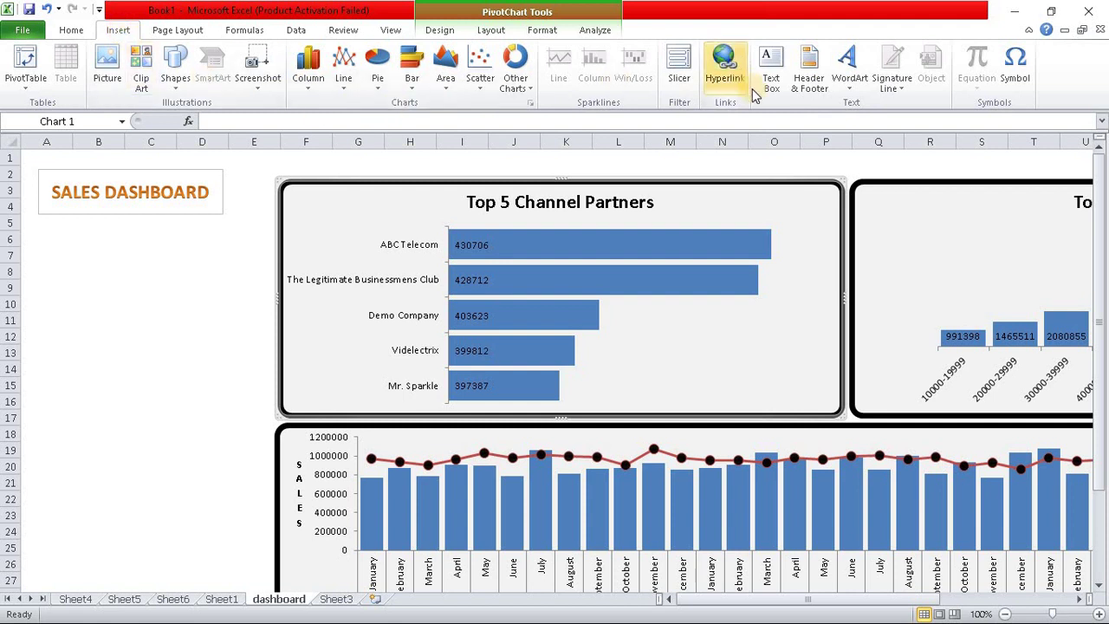
left_click(594, 29)
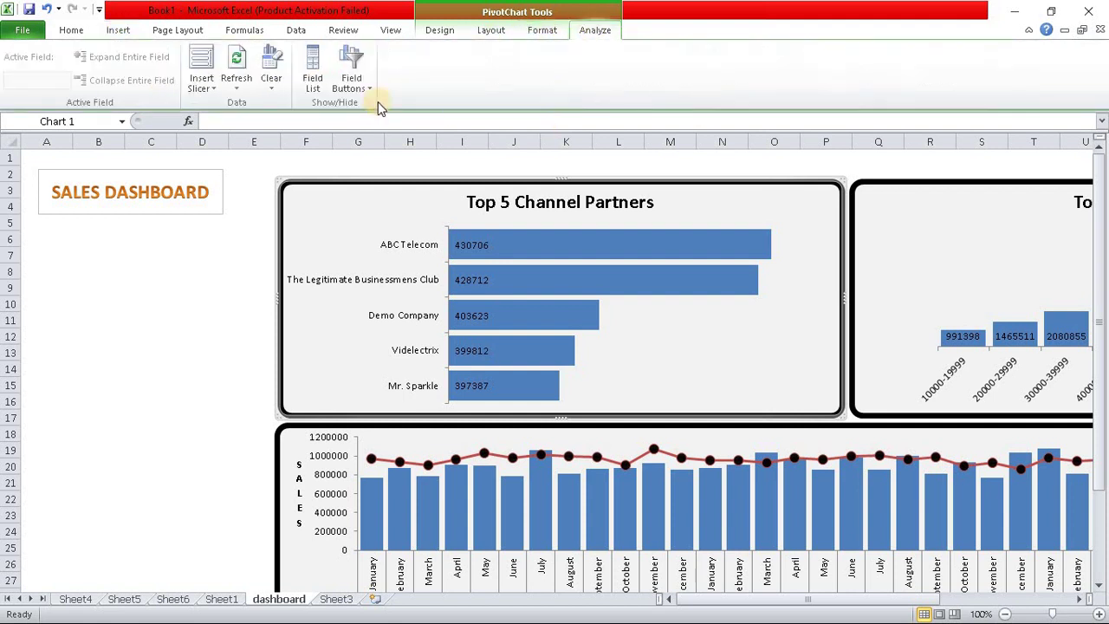
left_click(200, 86)
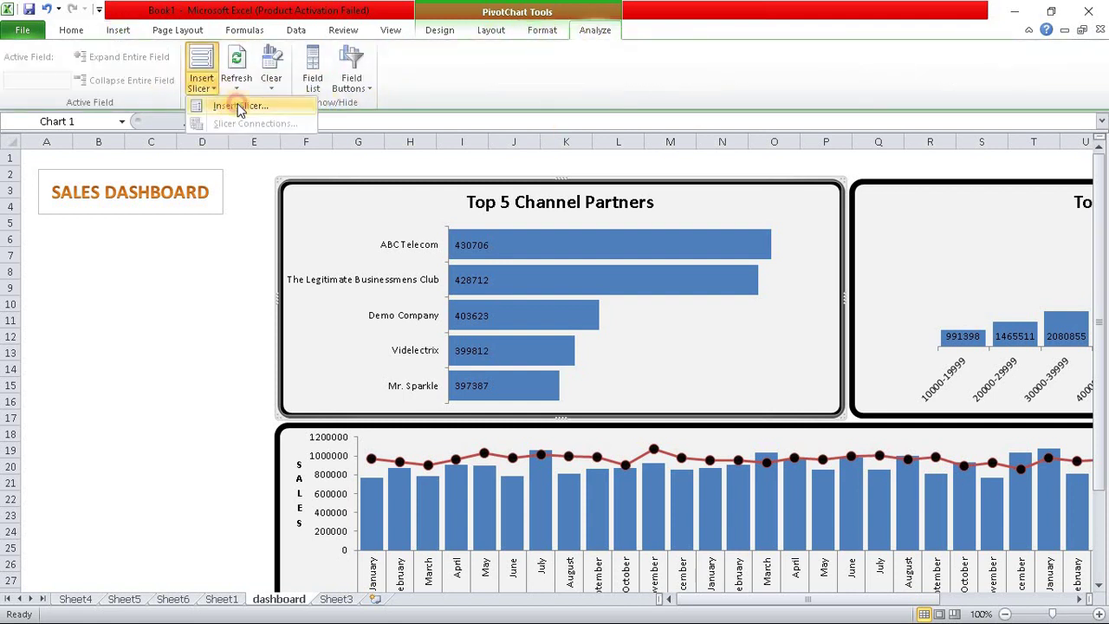
left_click(240, 105)
mouse_move(384, 239)
left_mouse_down()
mouse_move(208, 270)
mouse_move(144, 263)
left_mouse_up()
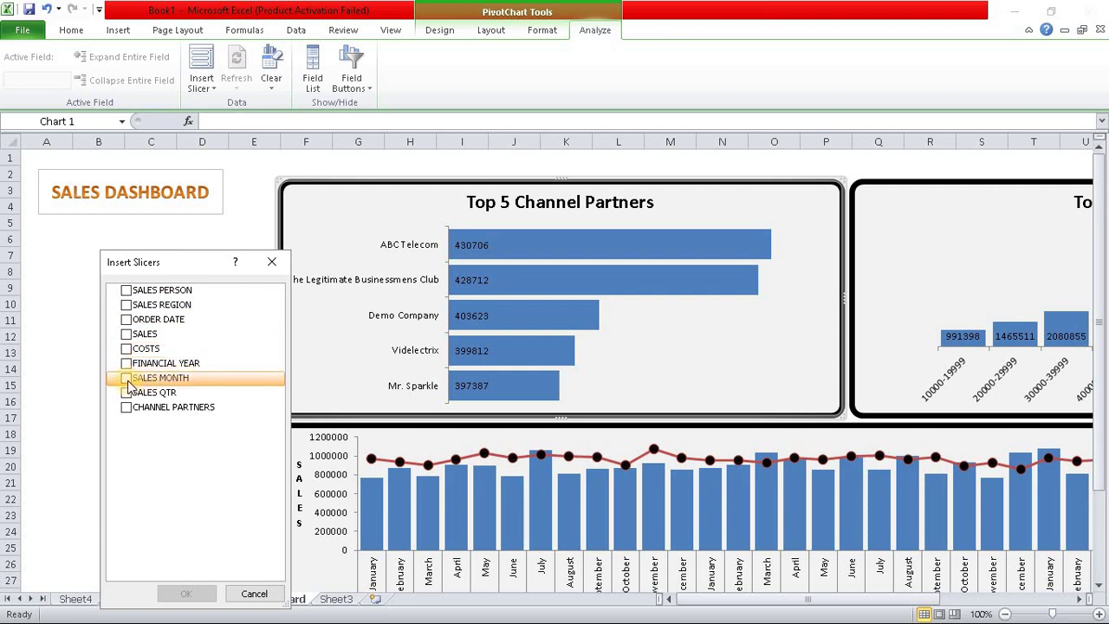
left_click(156, 381)
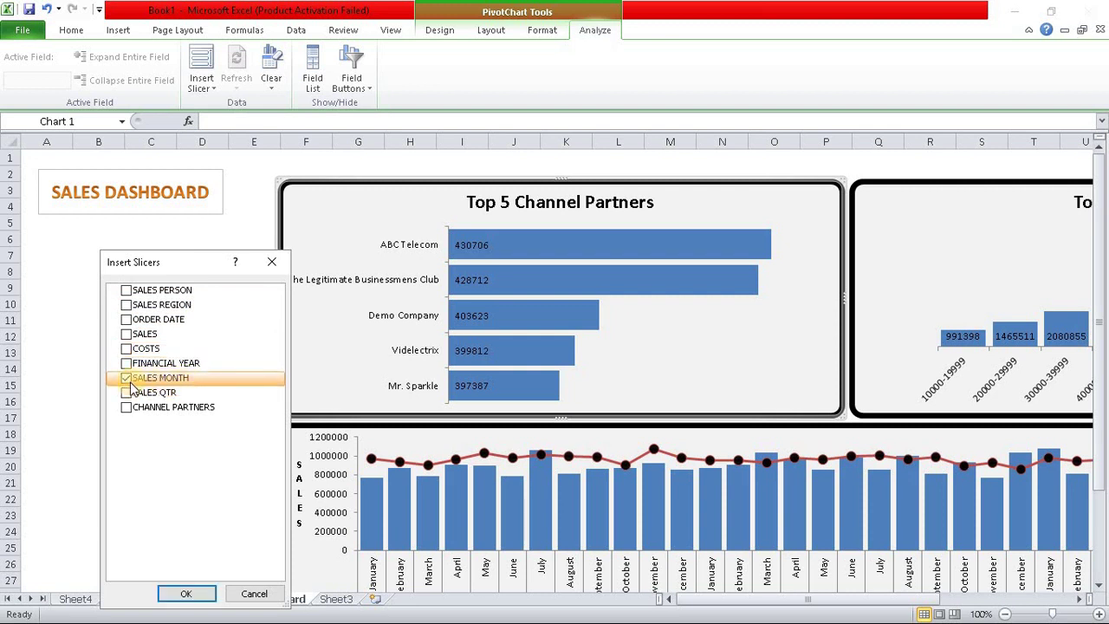
left_click(129, 381)
left_click(171, 365)
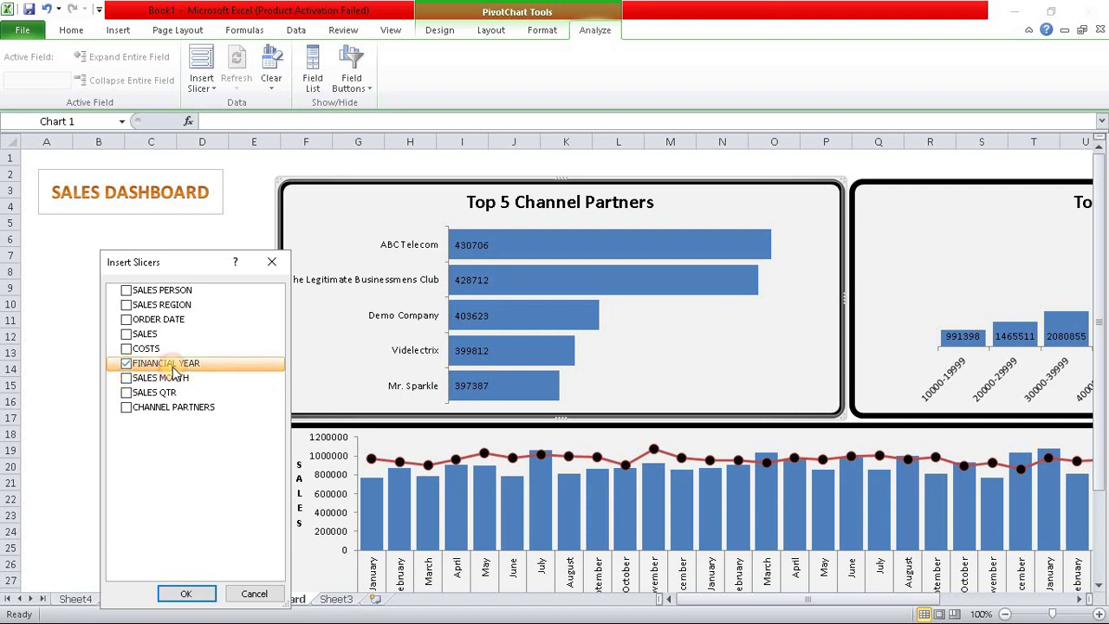
left_click(190, 595)
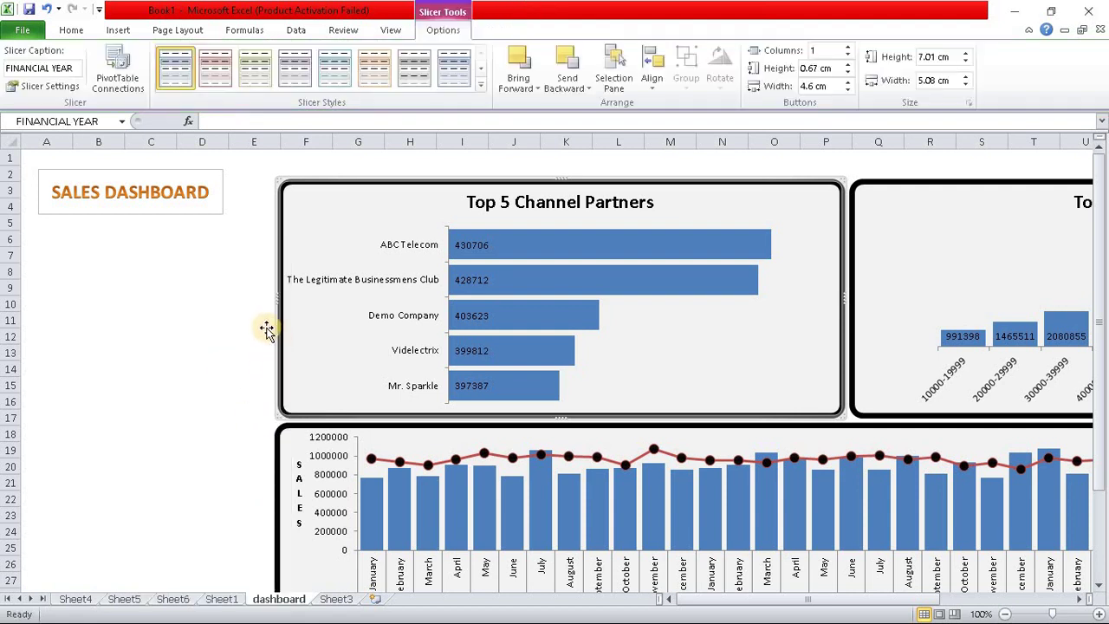
- Move the FINANCIAL YEAR slicer below the title, lay years in three columns, and resize it
left_click_drag(527, 275, 91, 237)
type("3")
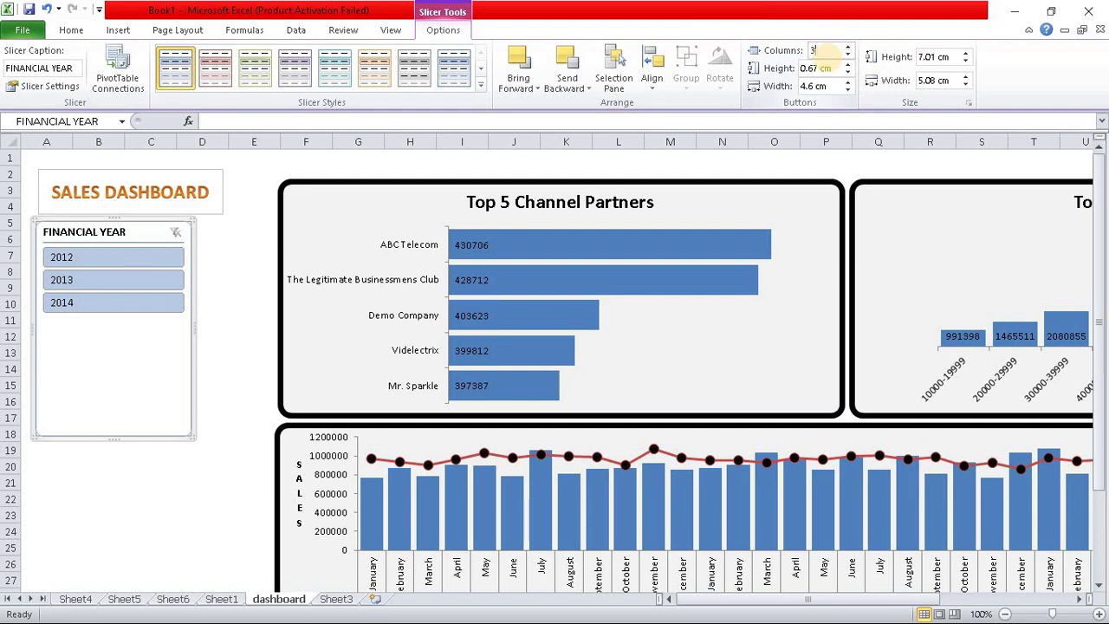
key("Return")
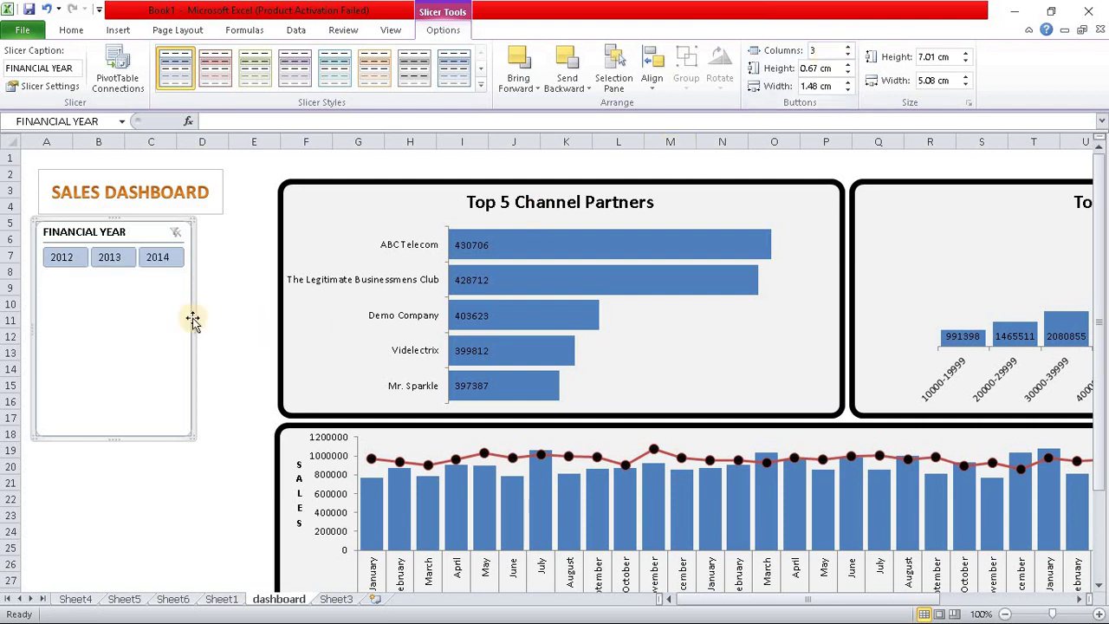
left_click_drag(193, 327, 255, 324)
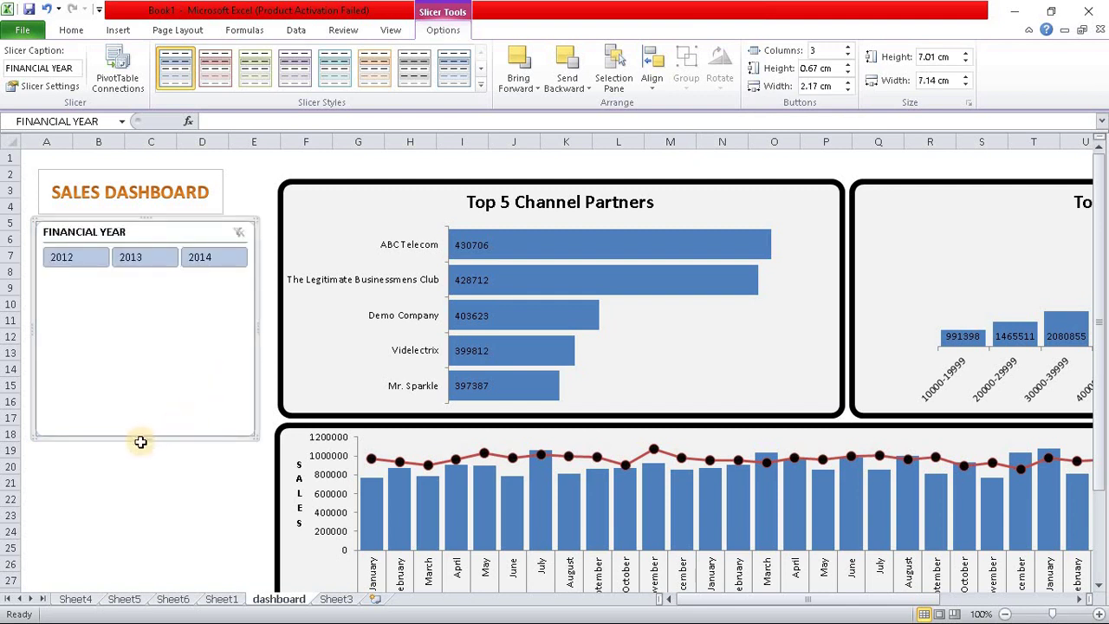
left_click_drag(143, 437, 178, 321)
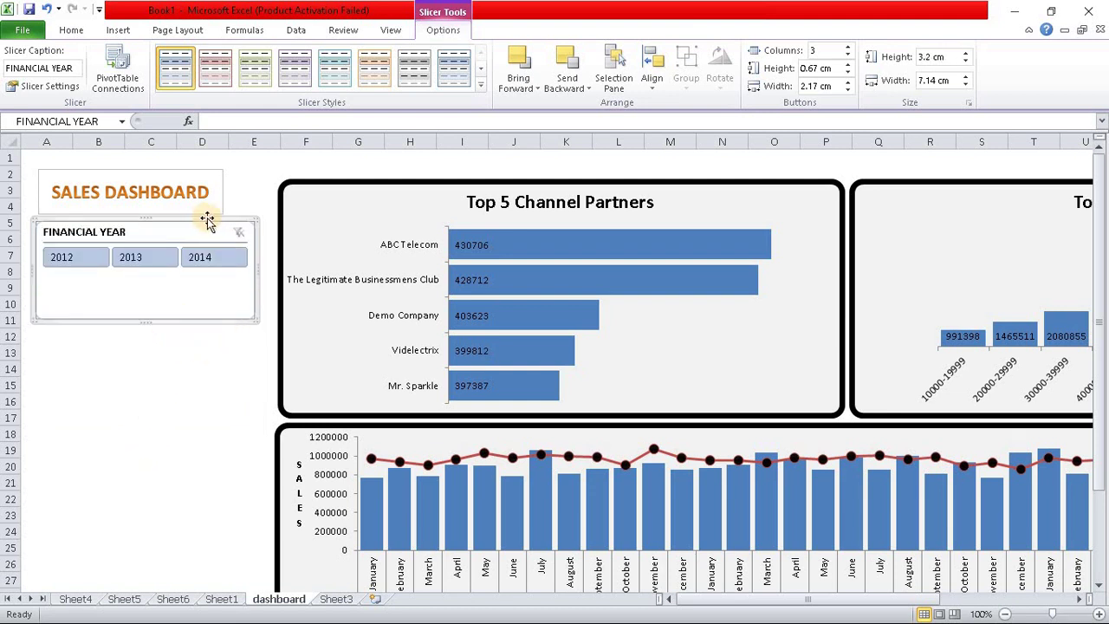
- Raise the year button height to 1.6 cm
left_click(848, 64)
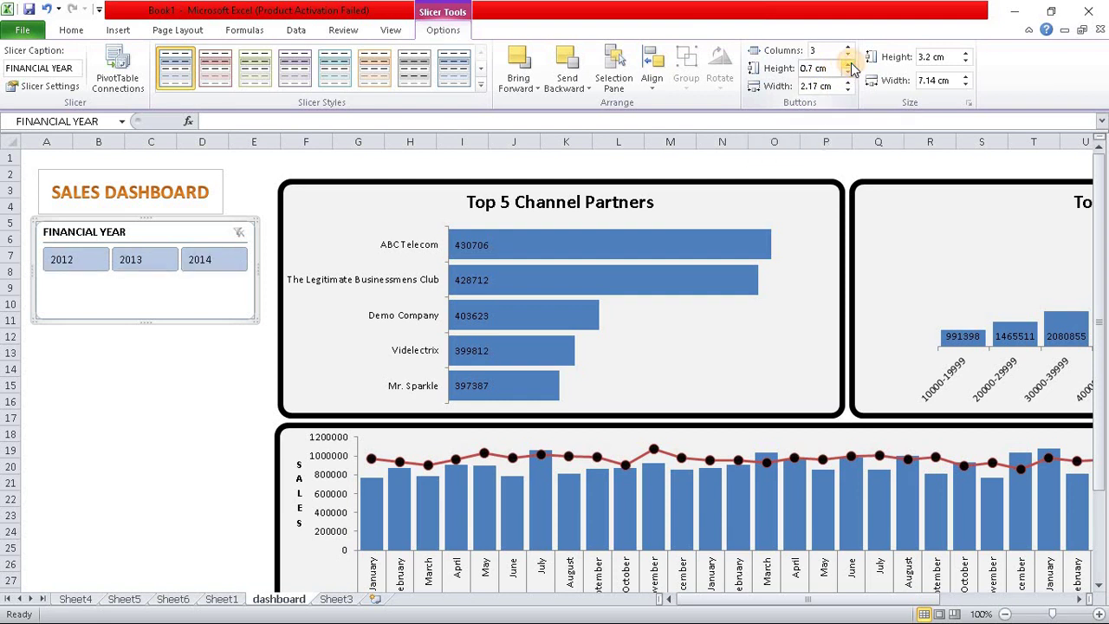
left_click(848, 64)
left_click(848, 64)
left_click(848, 64)
left_click(848, 64)
left_click(848, 64)
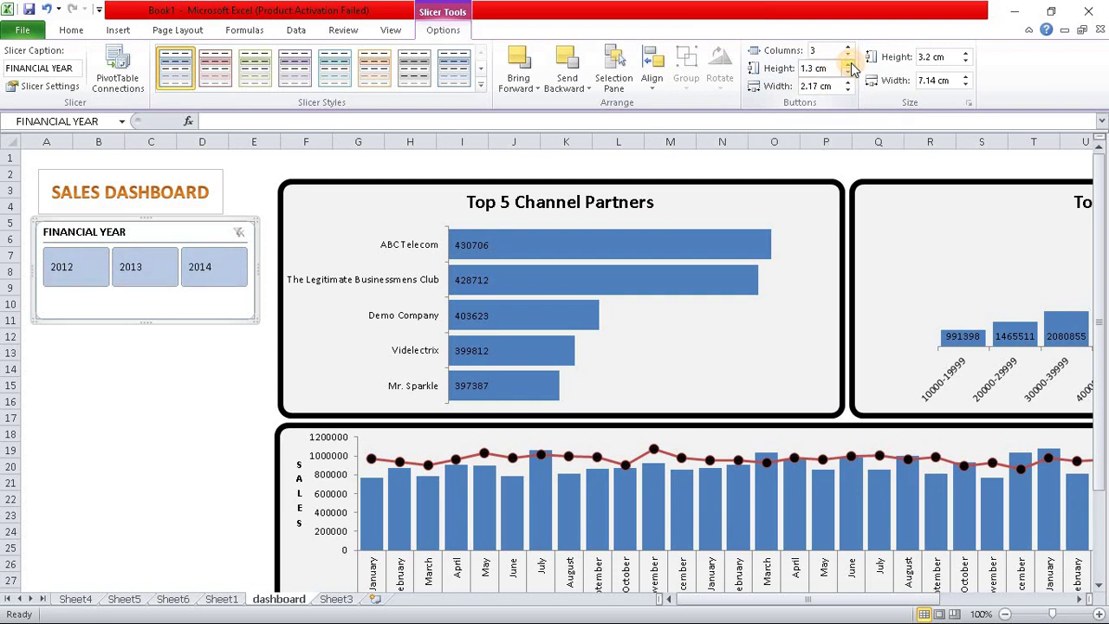
left_click(848, 64)
left_click(848, 64)
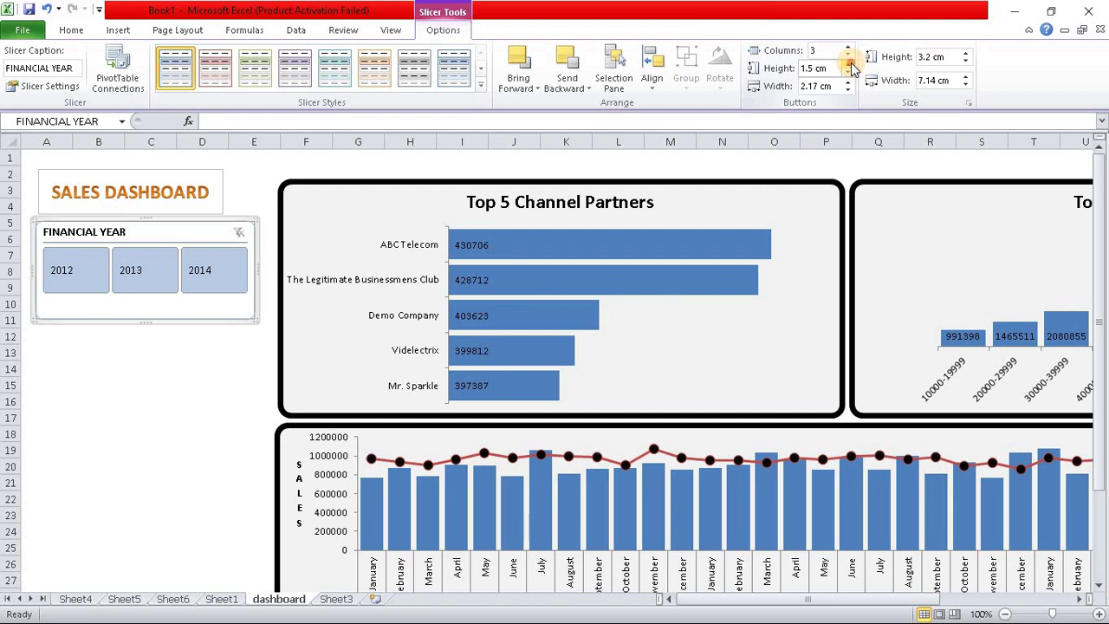
left_click(848, 64)
- Apply the red dark slicer style and trim the empty space below the buttons
left_click(479, 84)
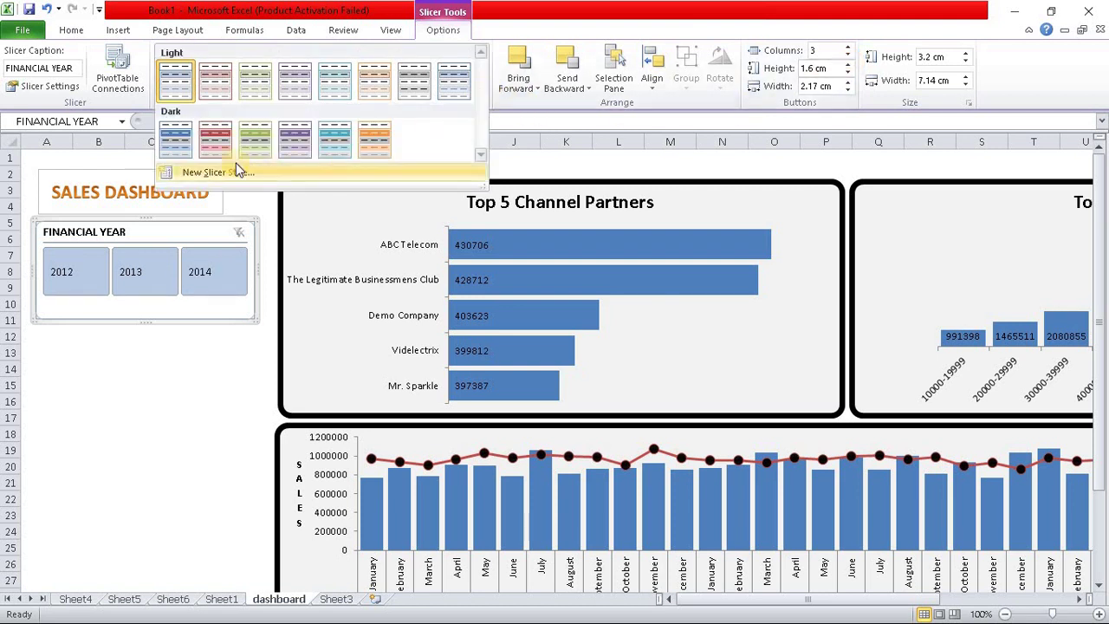
left_click(215, 138)
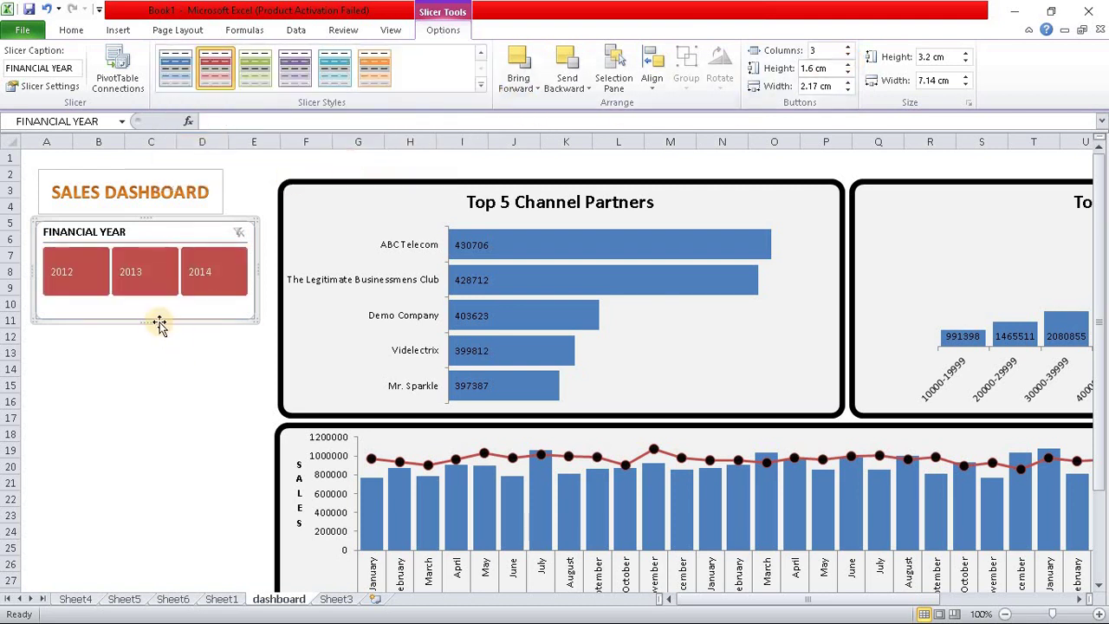
left_click_drag(144, 310, 145, 301)
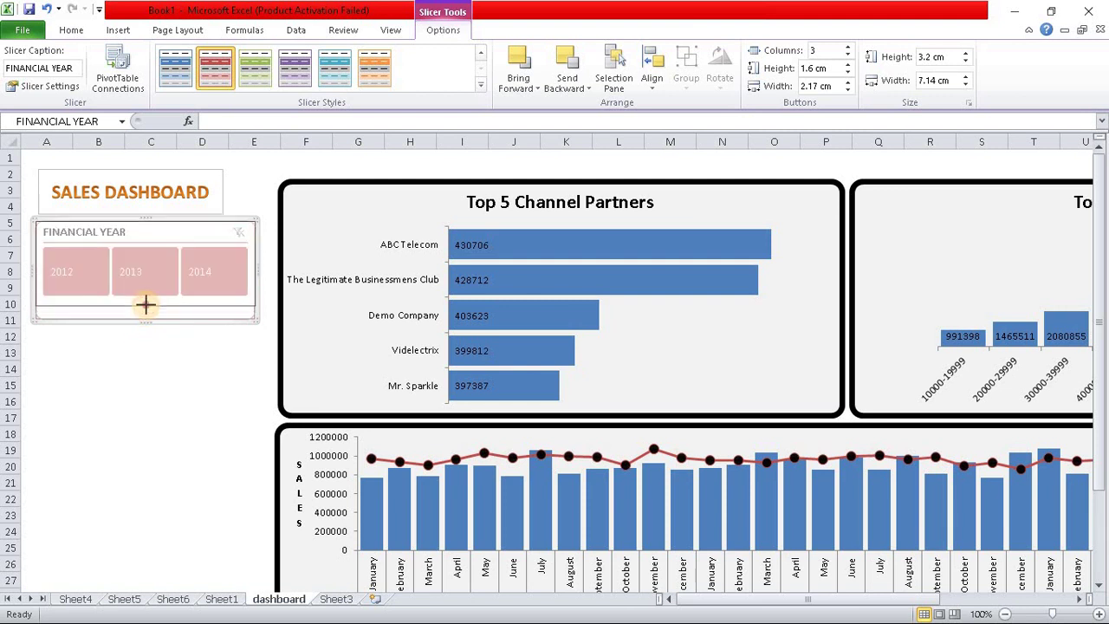
left_click(153, 350)
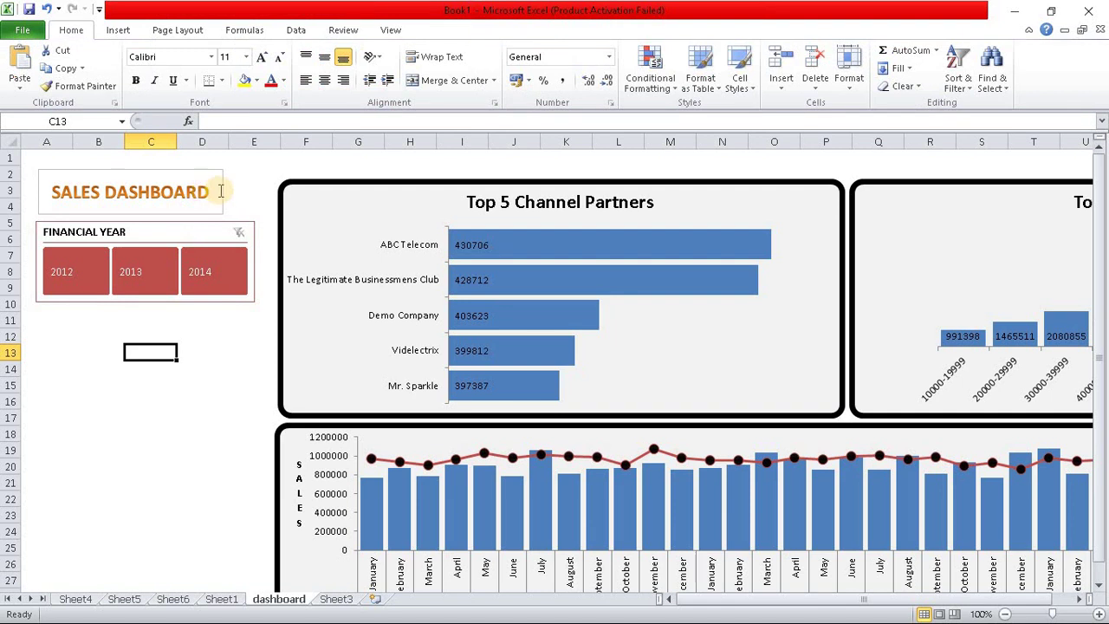
- Stretch the SALES DASHBOARD title box to match the FINANCIAL YEAR slicer's width
left_click(221, 191)
left_click(222, 190)
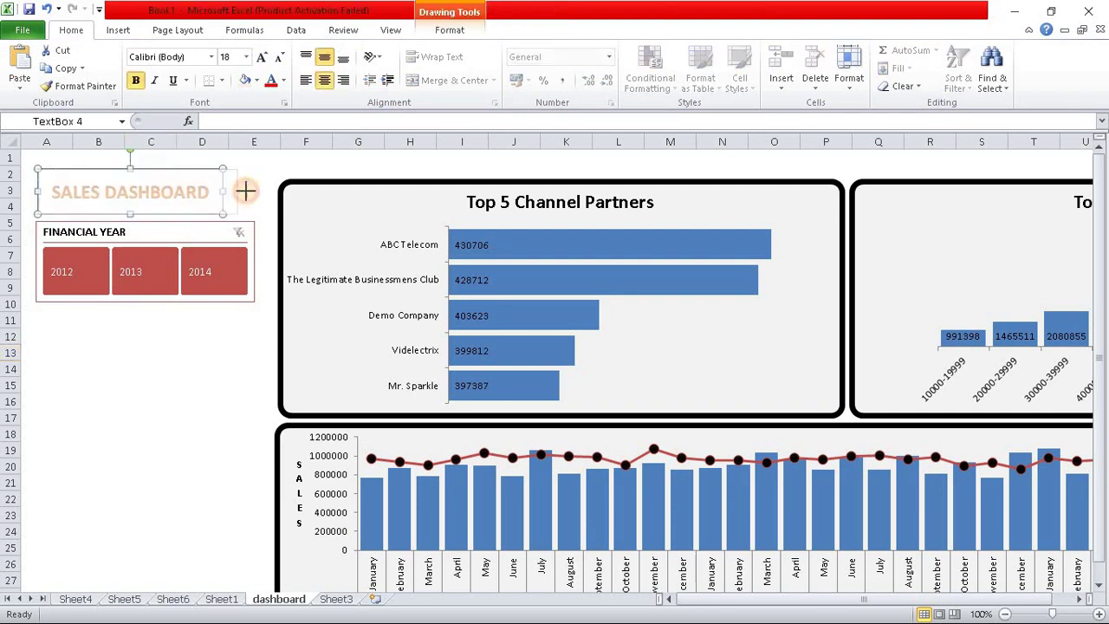
left_click(185, 371)
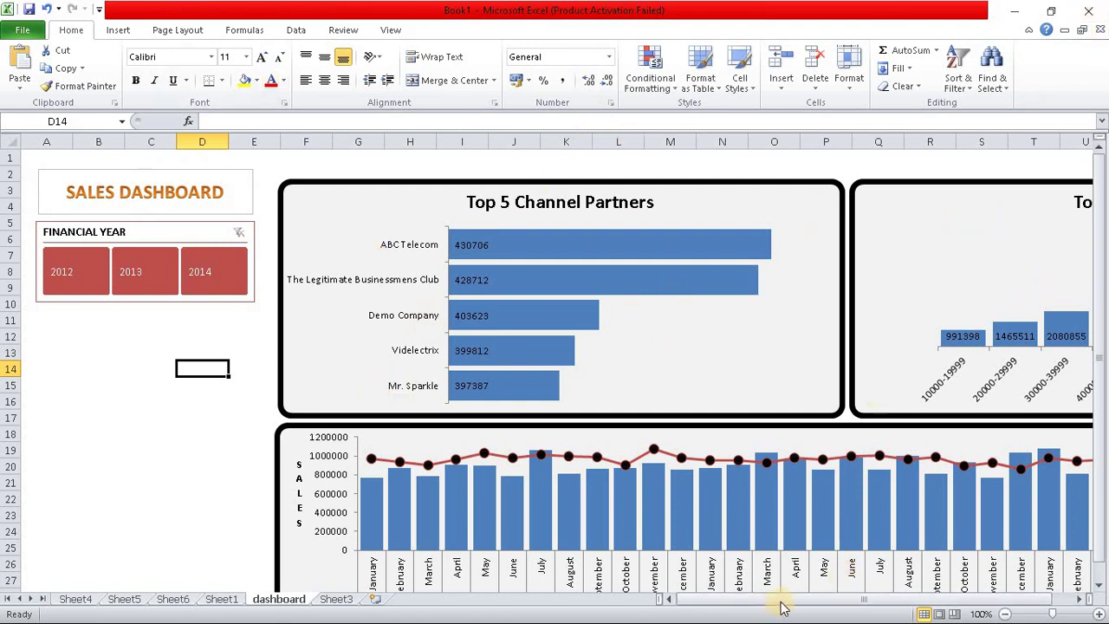
left_click_drag(784, 600, 857, 599)
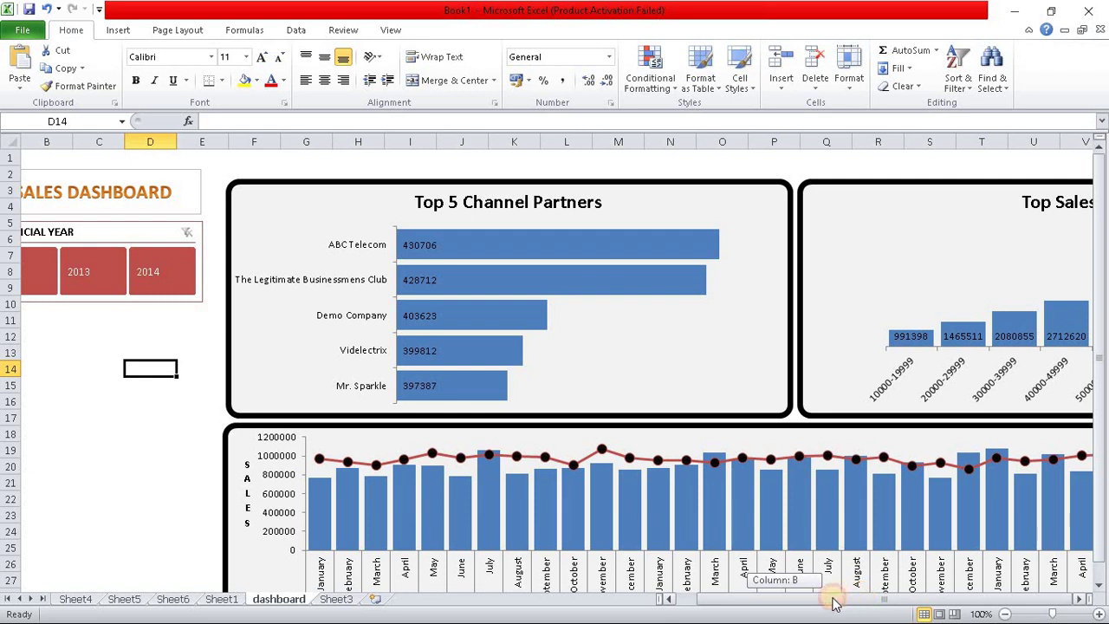
left_click_drag(795, 601, 754, 601)
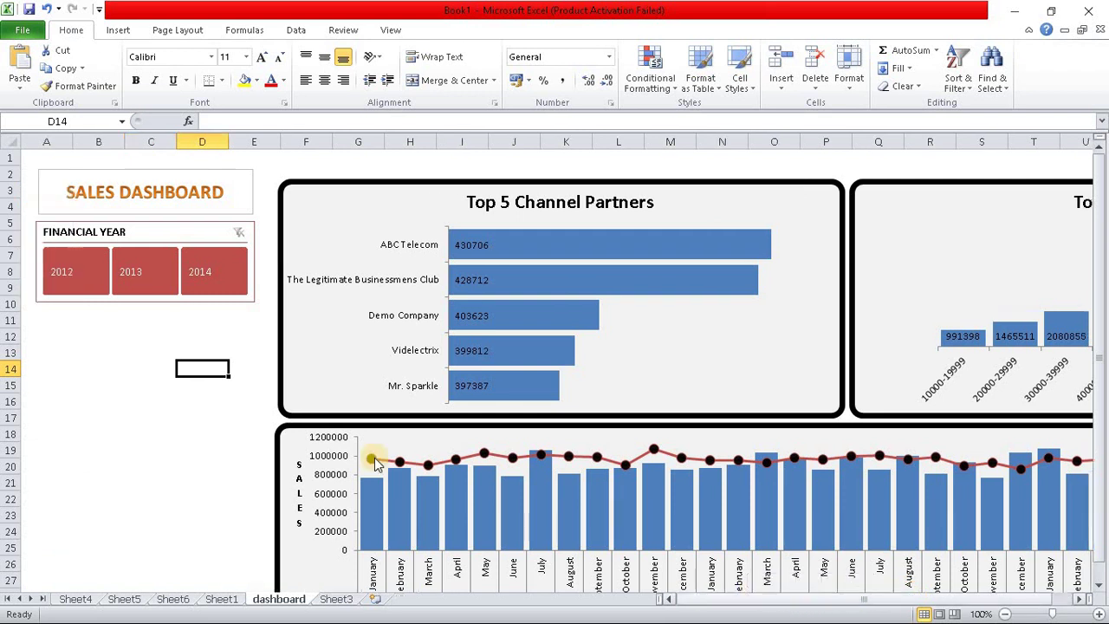
left_click(307, 299)
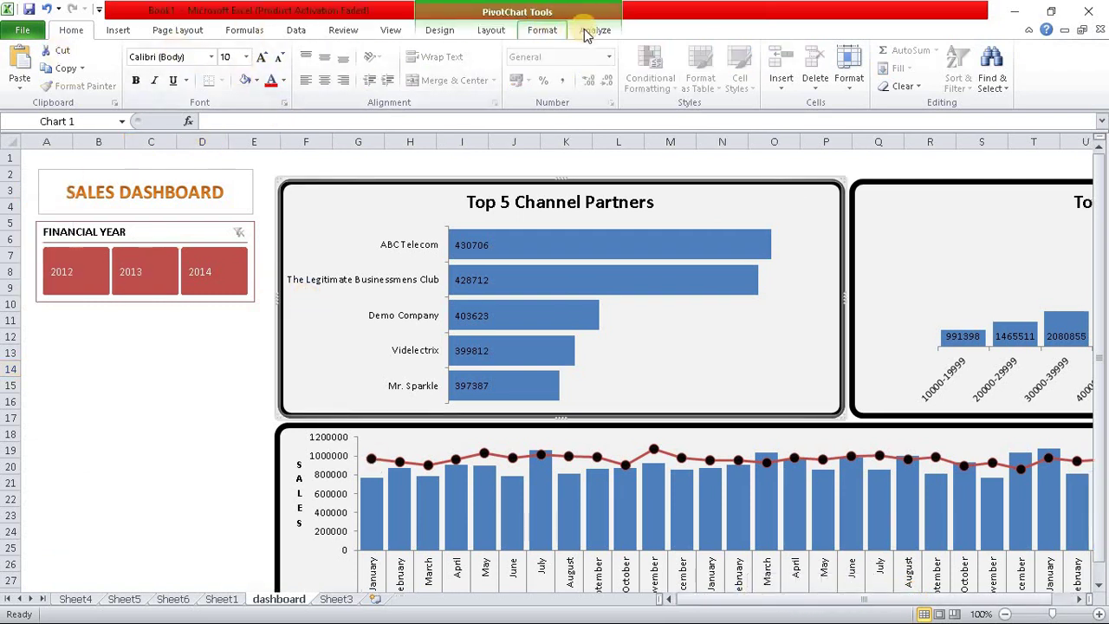
- Insert a SALES MONTH slicer for the Top 5 Channel Partners chart
left_click(214, 86)
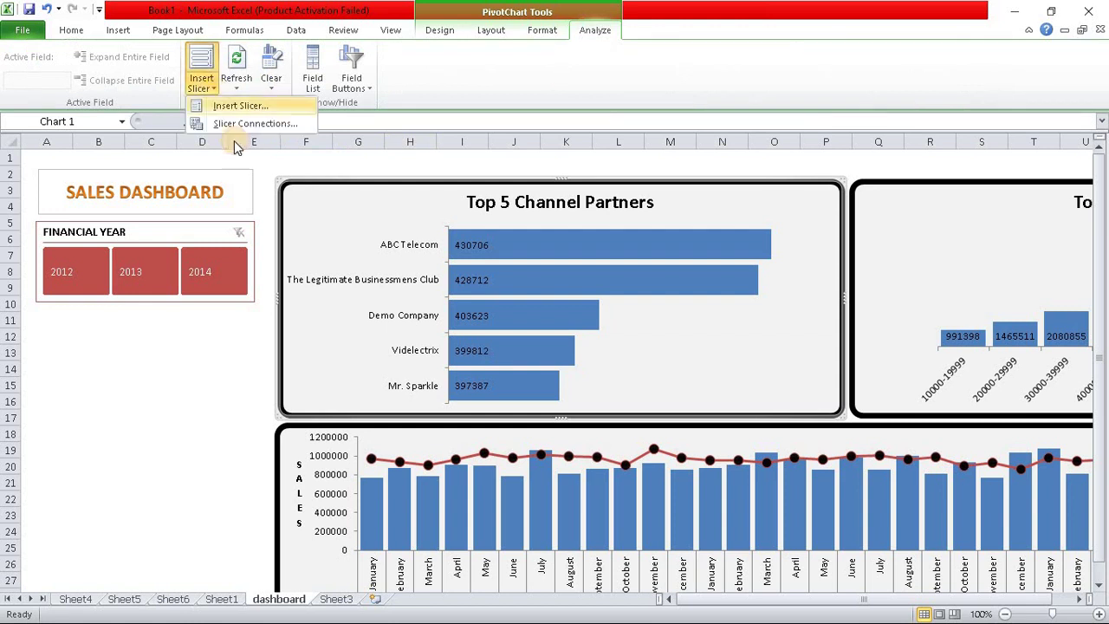
left_click(238, 106)
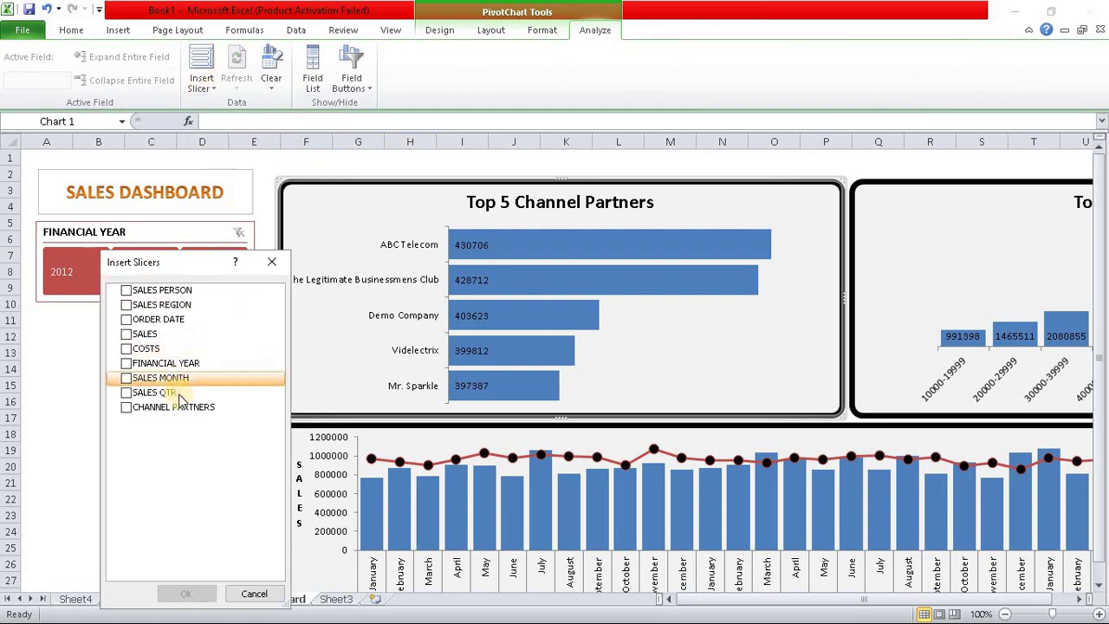
left_click(134, 383)
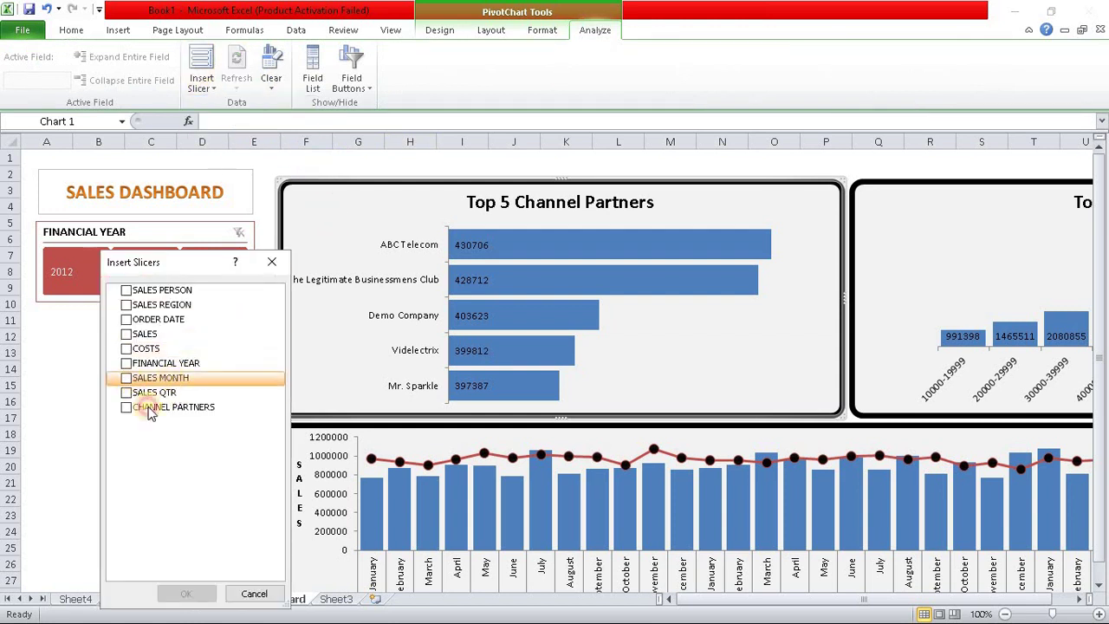
left_click(185, 594)
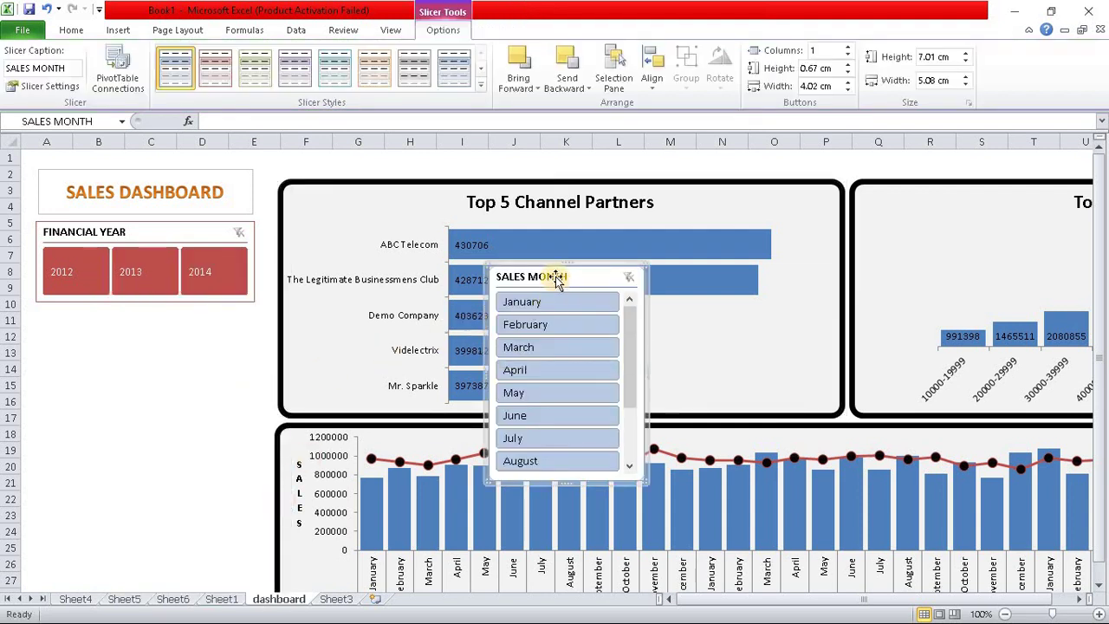
- Place it under FINANCIAL YEAR with 6 columns, wider, and 1.2 cm button height
left_click_drag(555, 276, 106, 319)
type("6")
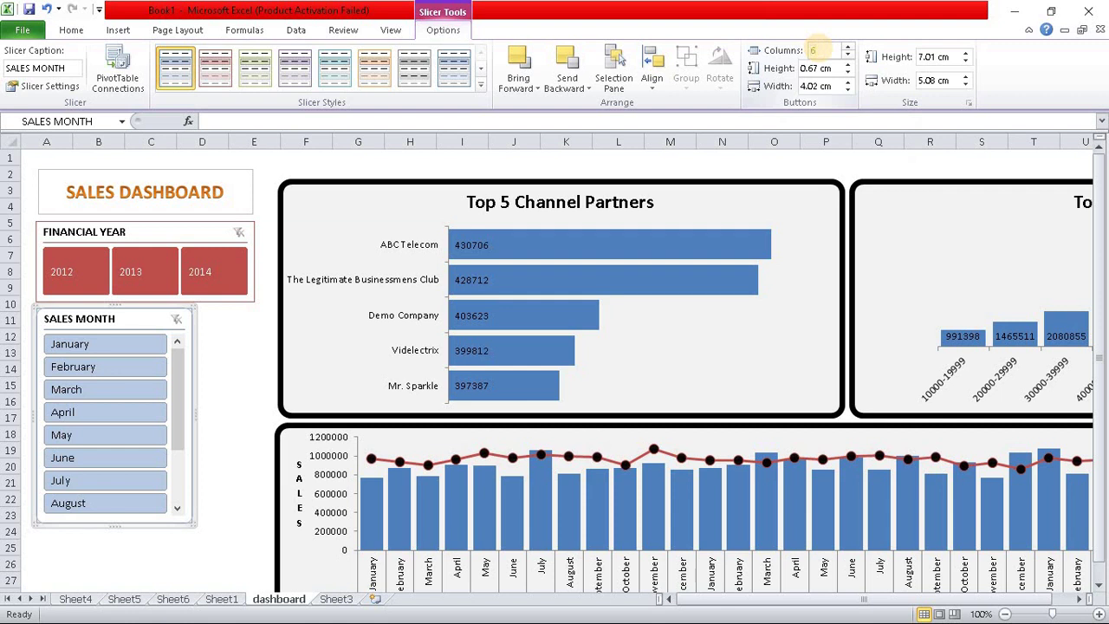
key("Return")
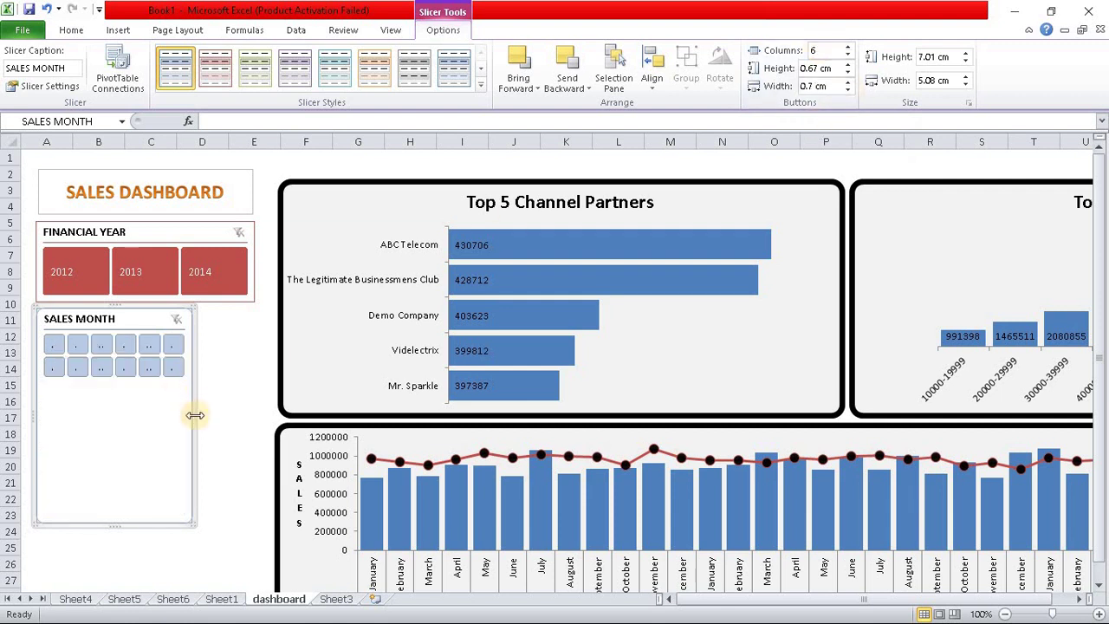
left_click_drag(195, 415, 254, 417)
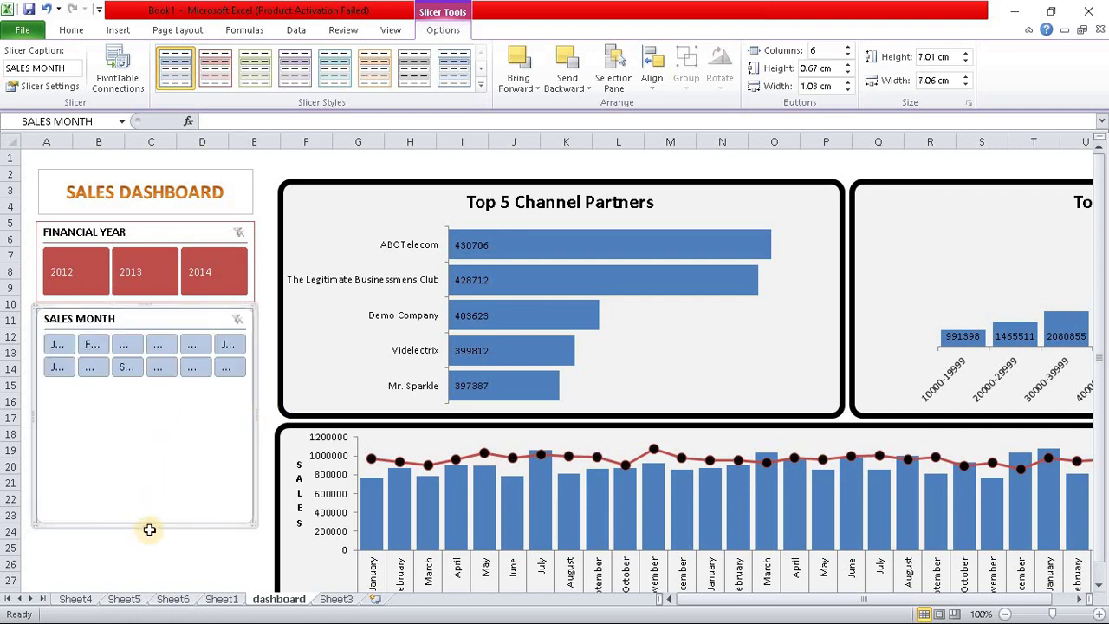
left_click(848, 65)
left_click(848, 65)
left_click(848, 65)
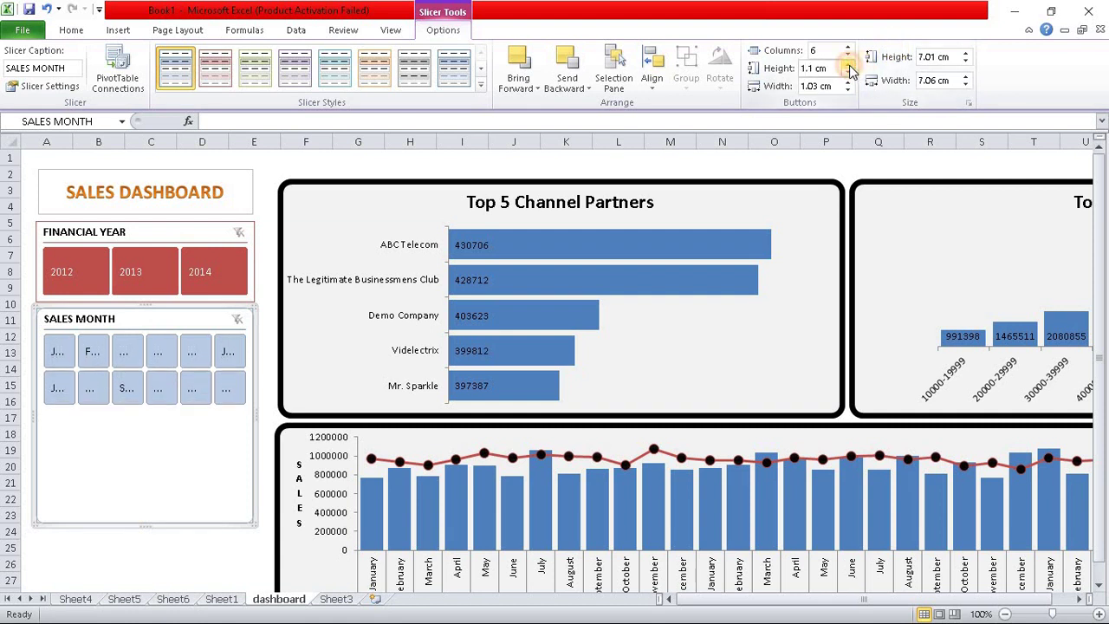
left_click(847, 65)
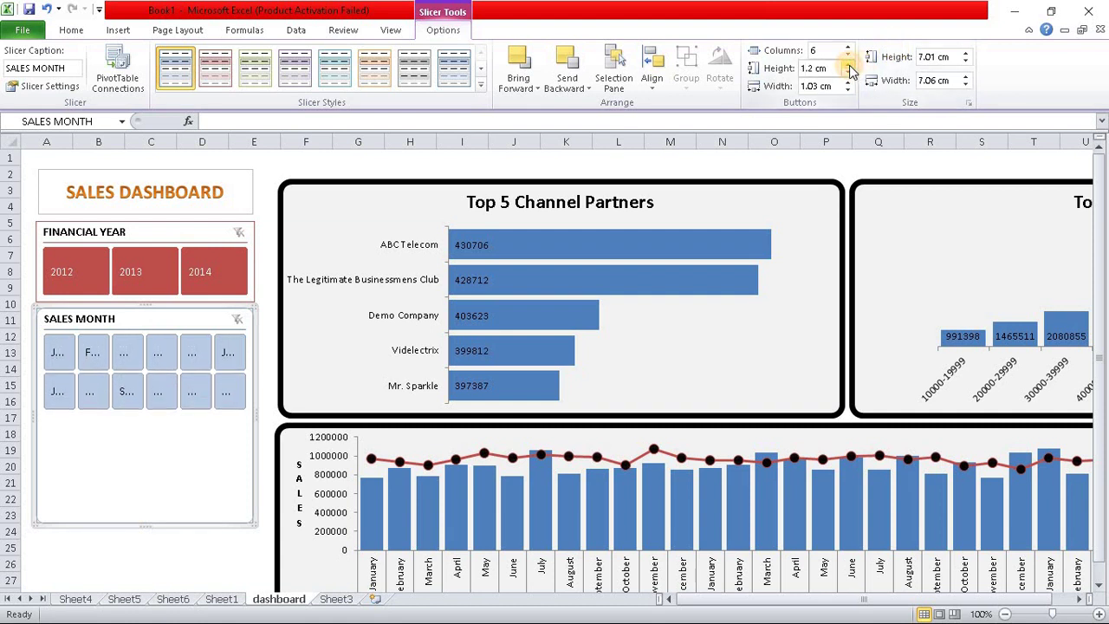
- Insert two blank columns at column E
left_click(262, 140)
right_click(264, 142)
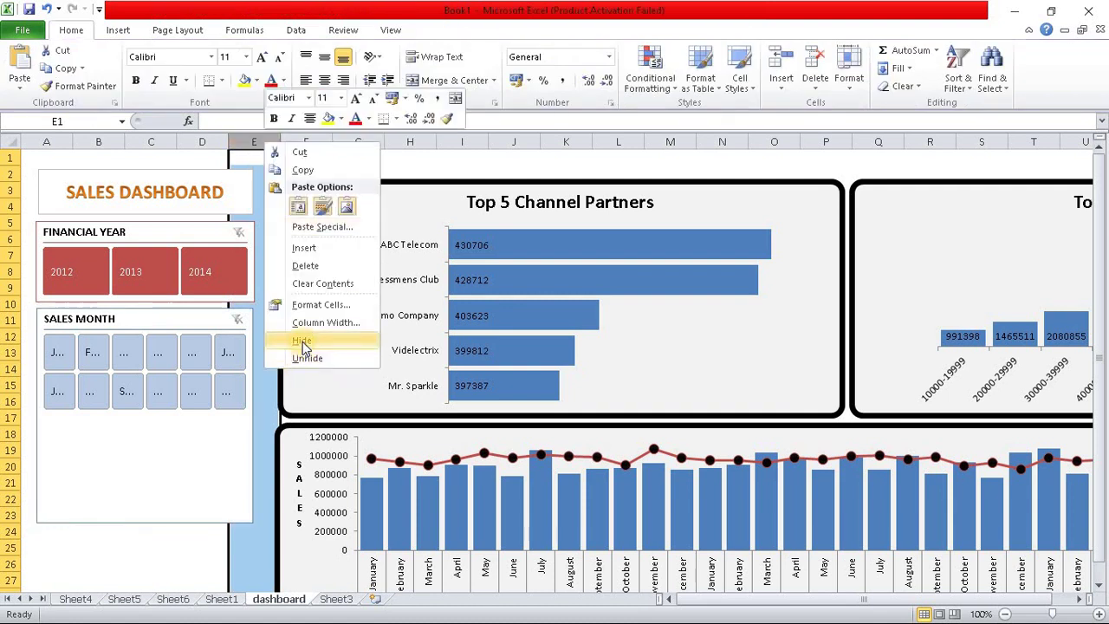
left_click(304, 248)
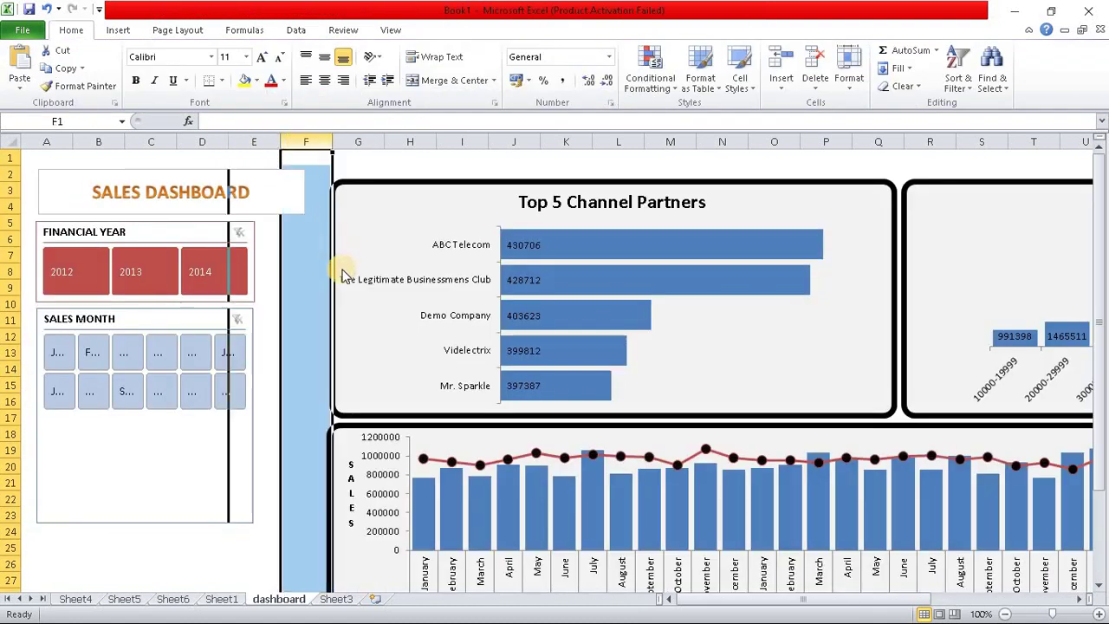
right_click(290, 141)
left_click(344, 251)
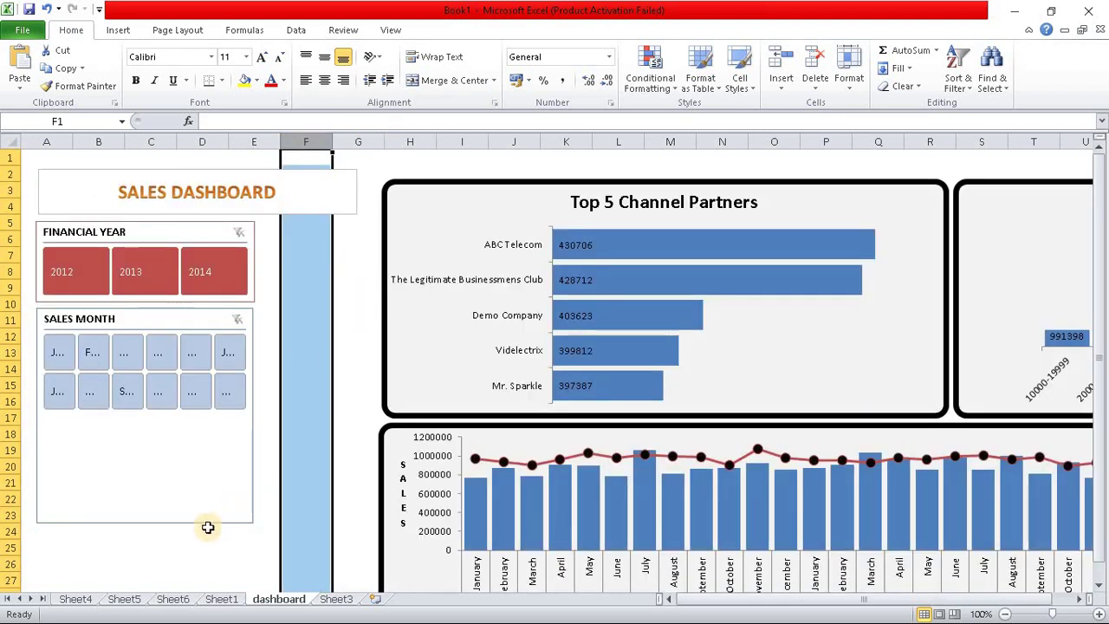
left_click(207, 526)
- Widen the SALES MONTH and FINANCIAL YEAR slicers and the title box; shorten SALES MONTH
left_click(259, 389)
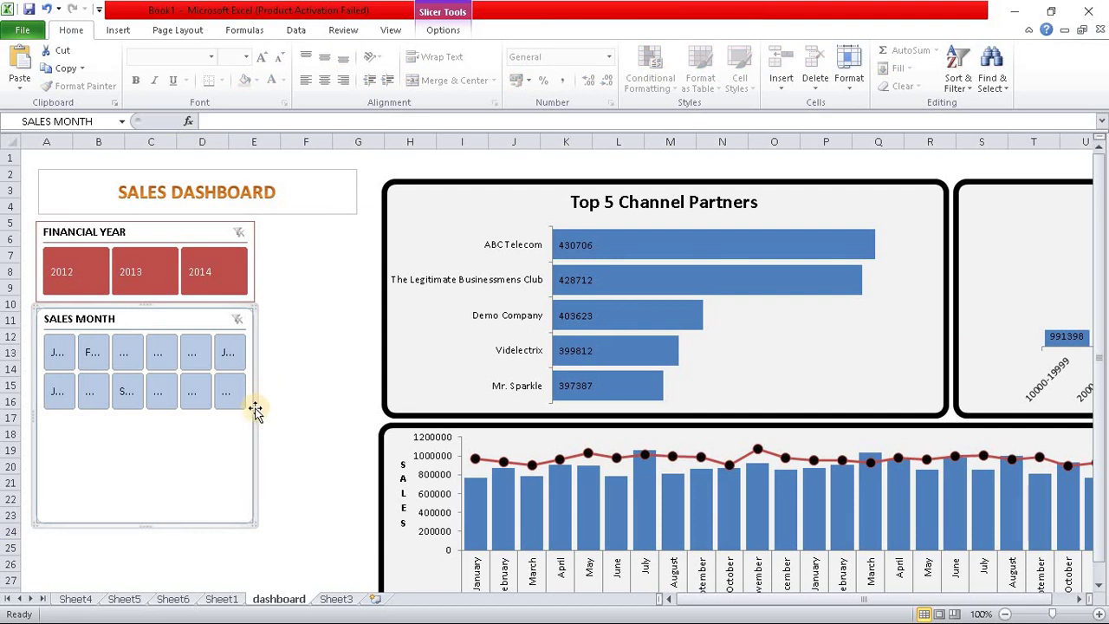
left_click_drag(254, 414, 374, 410)
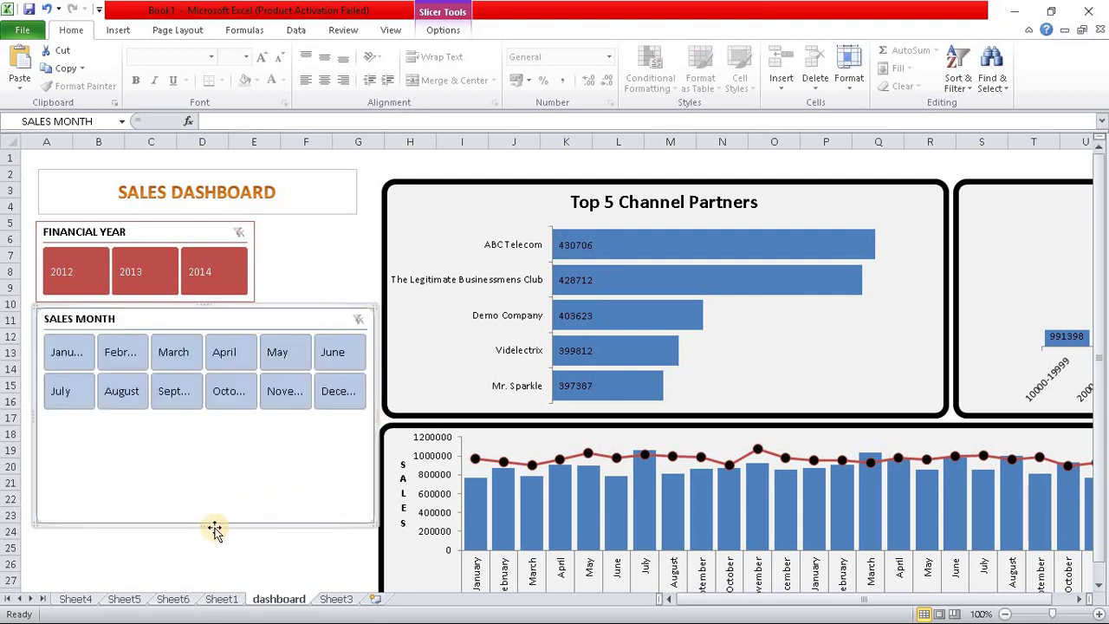
mouse_move(208, 523)
left_mouse_down()
mouse_move(239, 420)
mouse_move(258, 417)
left_mouse_up()
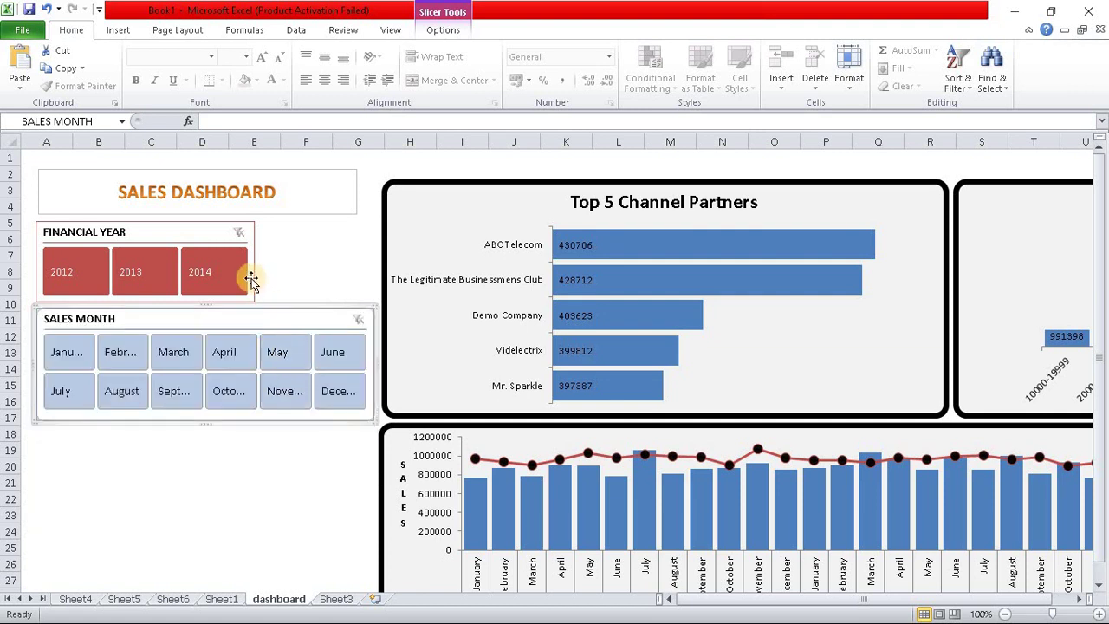
left_click(259, 275)
left_click_drag(256, 257, 370, 272)
left_click(358, 195)
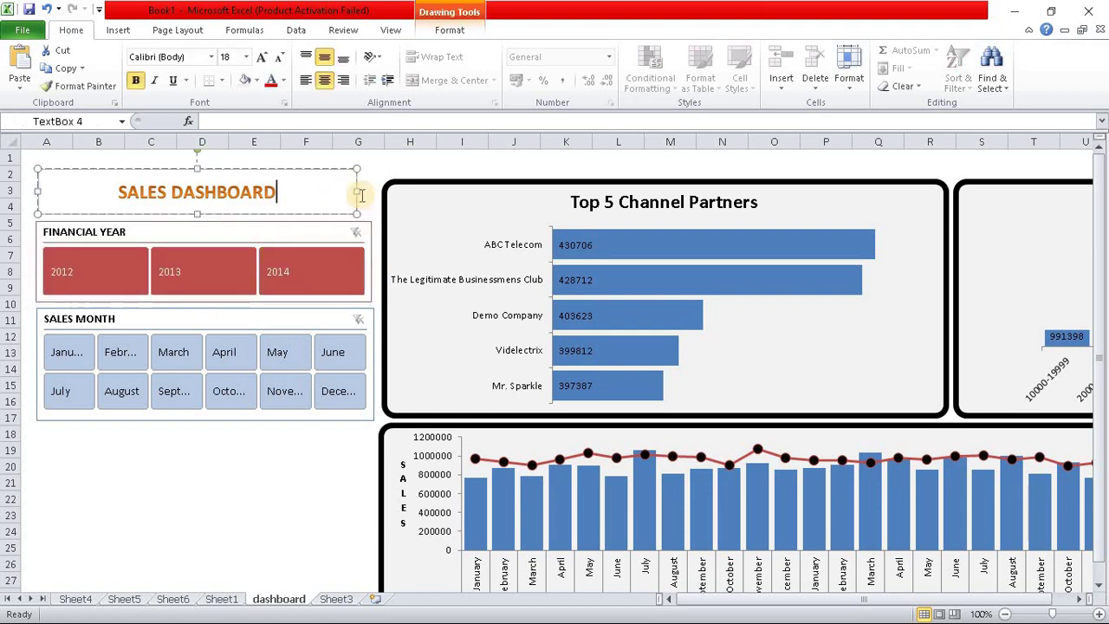
left_click_drag(354, 189, 376, 202)
- Apply the red dark slicer style to the SALES MONTH slicer
left_click(253, 498)
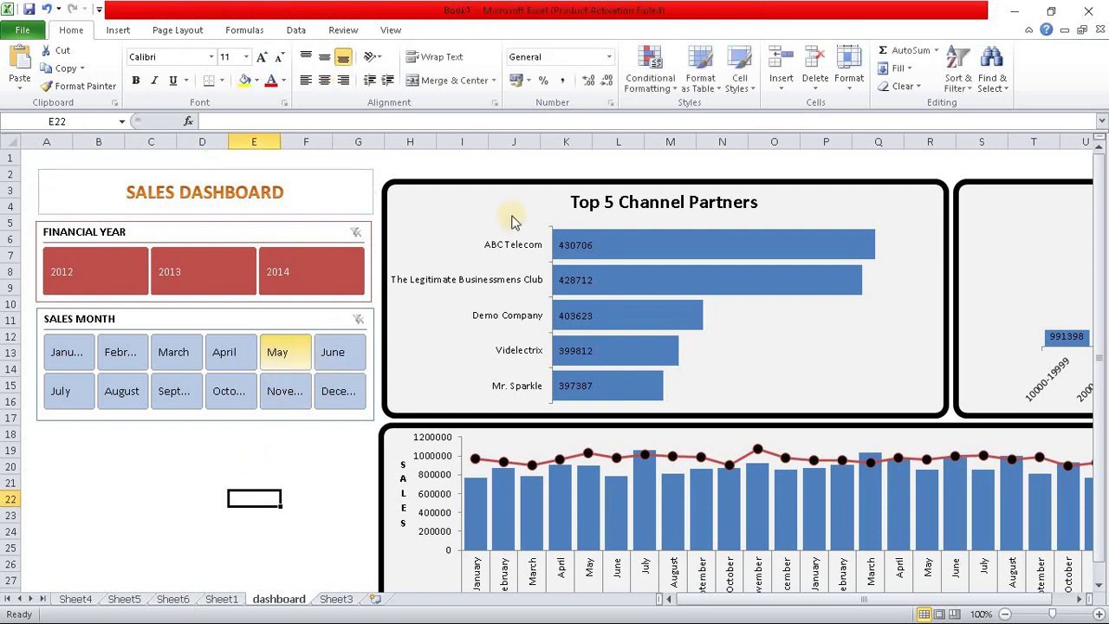
left_click(308, 324)
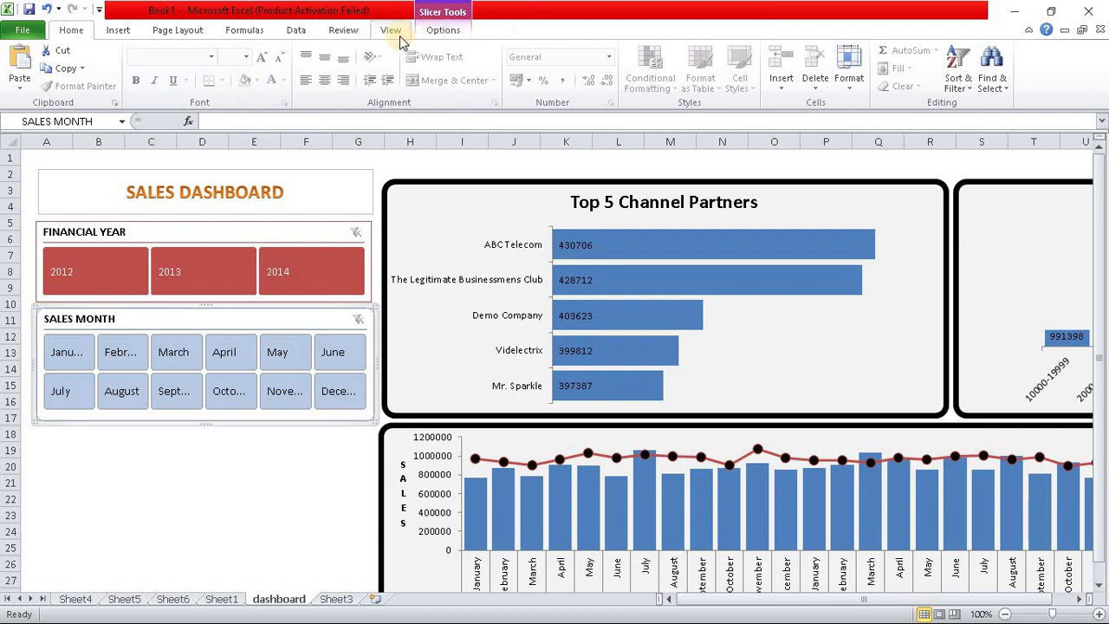
left_click(443, 30)
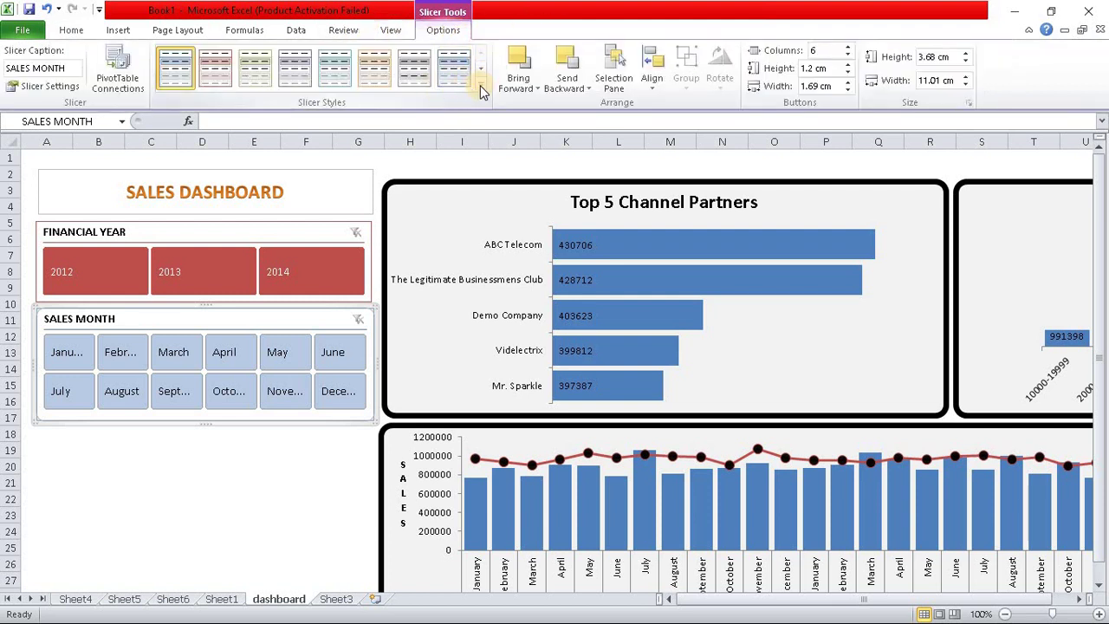
left_click(479, 85)
left_click(215, 141)
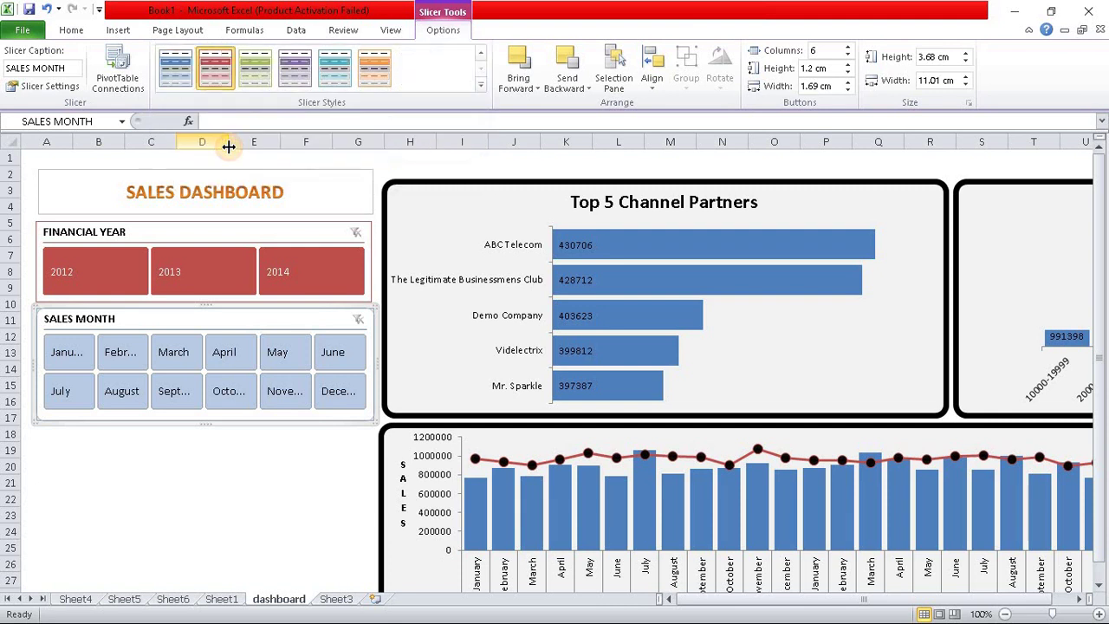
left_click(243, 497)
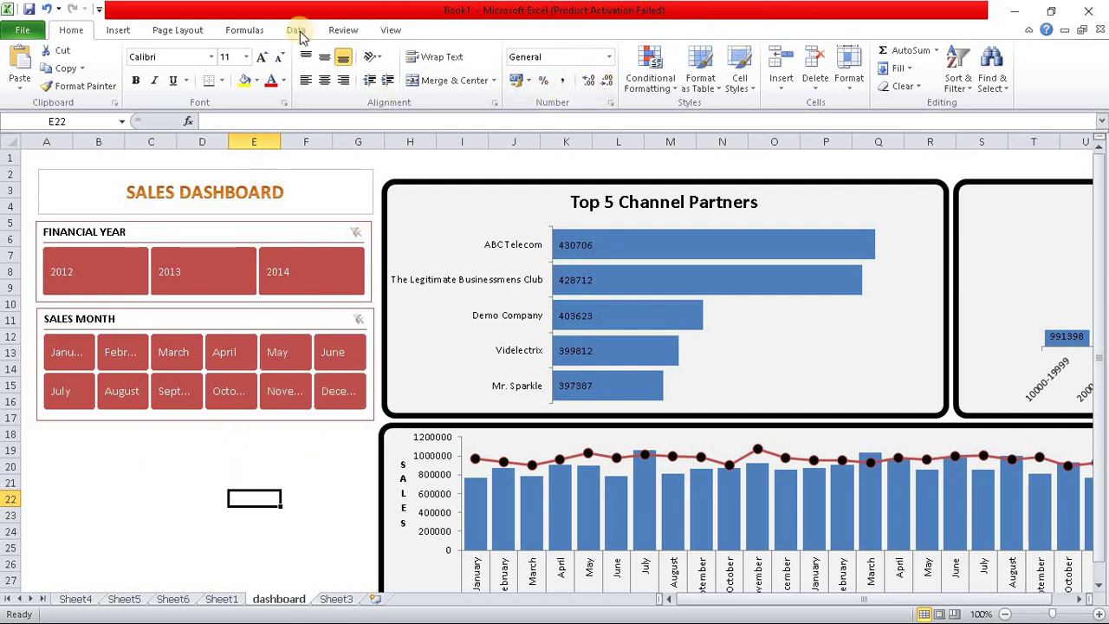
- Insert a SALES QTR slicer from the Top 5 Channel Partners pivot chart
left_click(433, 374)
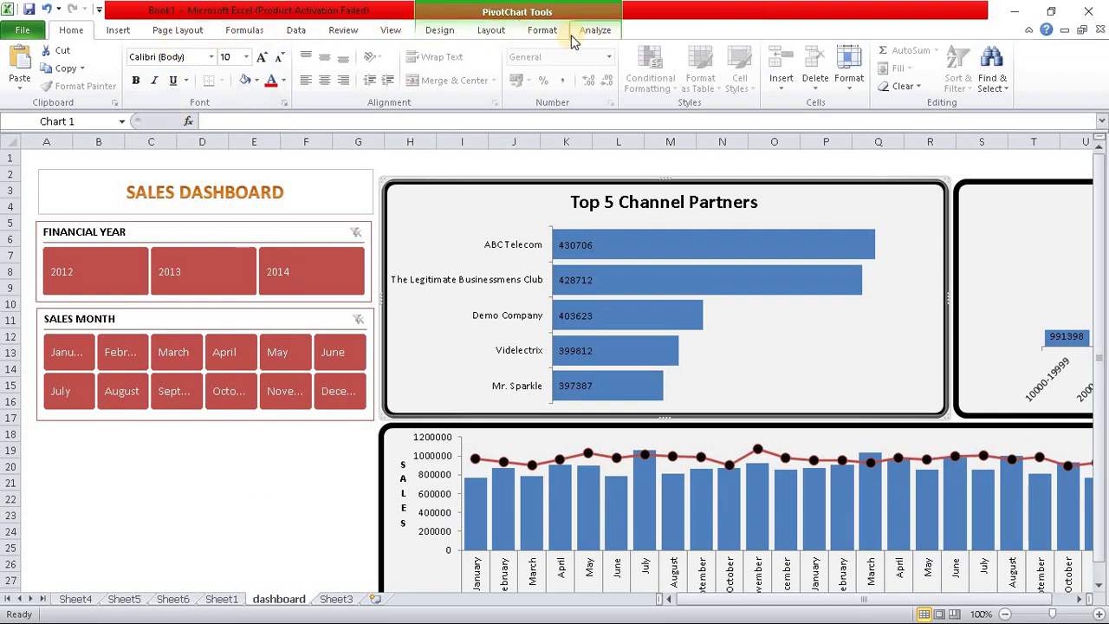
left_click(119, 30)
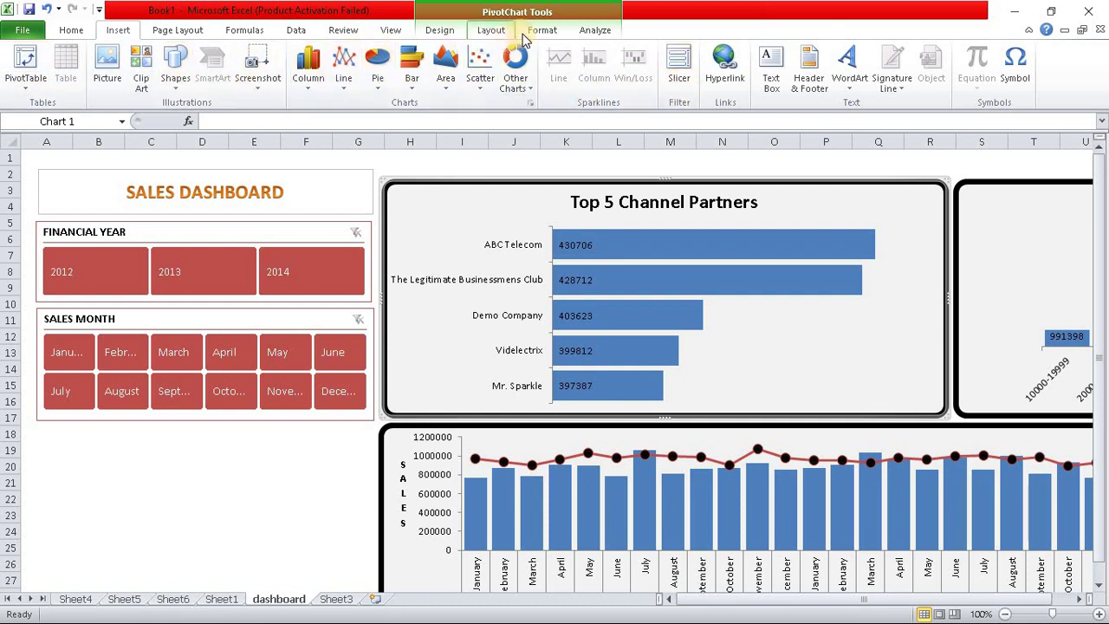
left_click(596, 31)
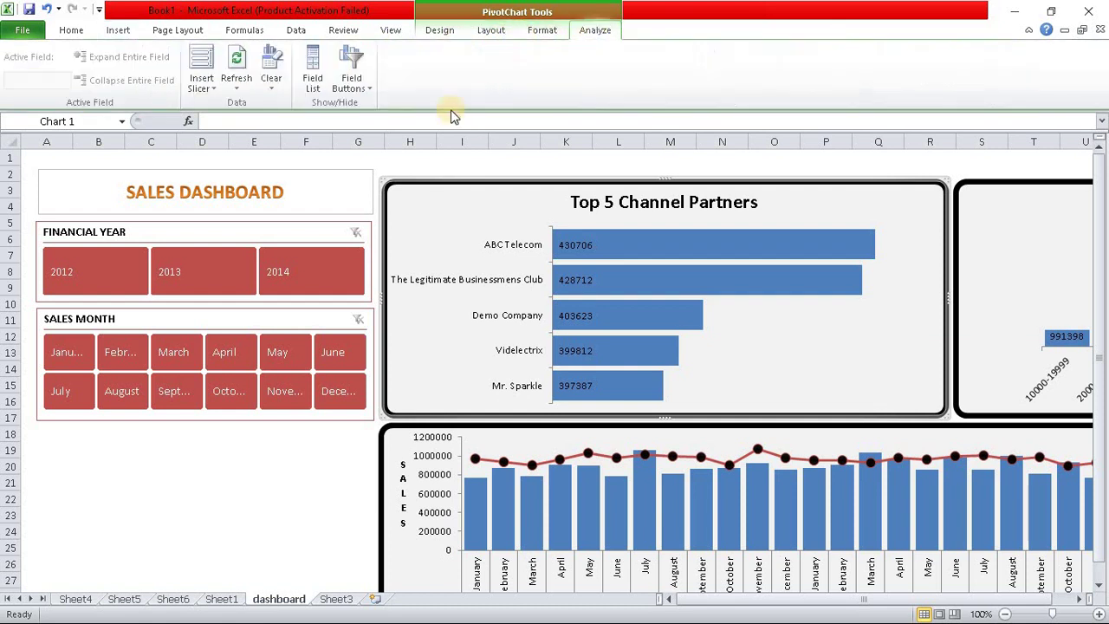
left_click(203, 84)
left_click(232, 108)
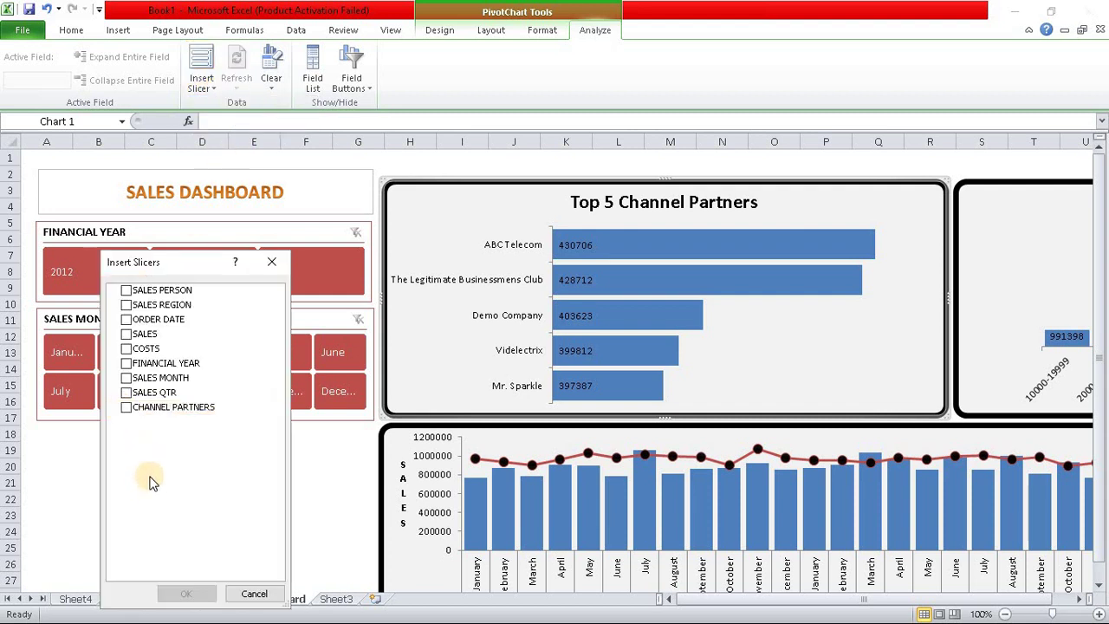
left_click(149, 393)
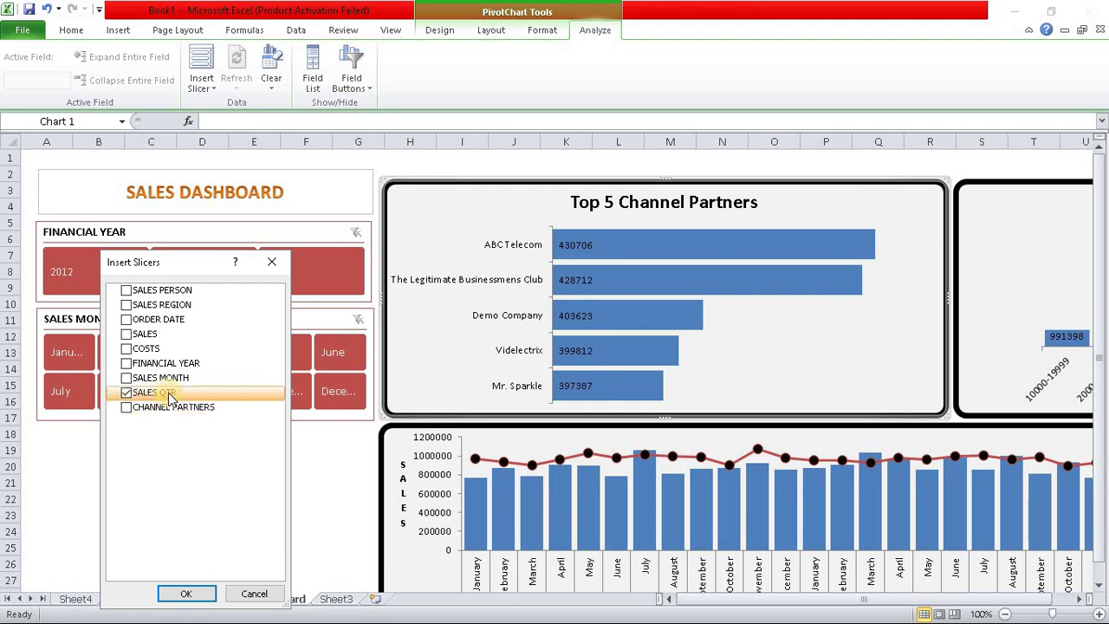
left_click(189, 596)
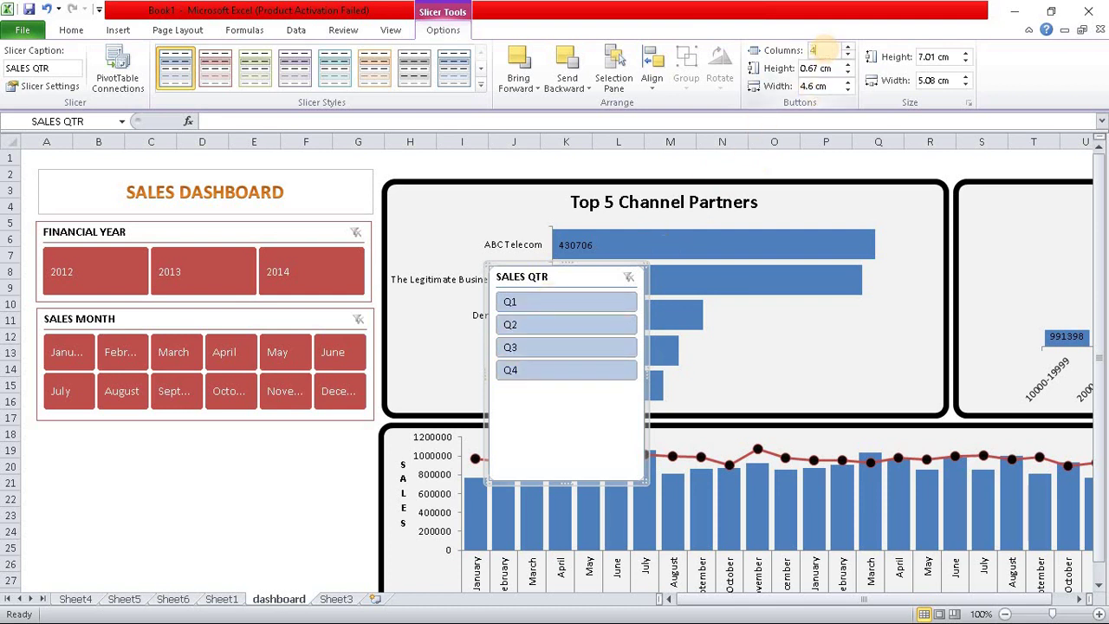
- Set the SALES QTR slicer to 4 columns with 1.7 cm tall buttons
type("4")
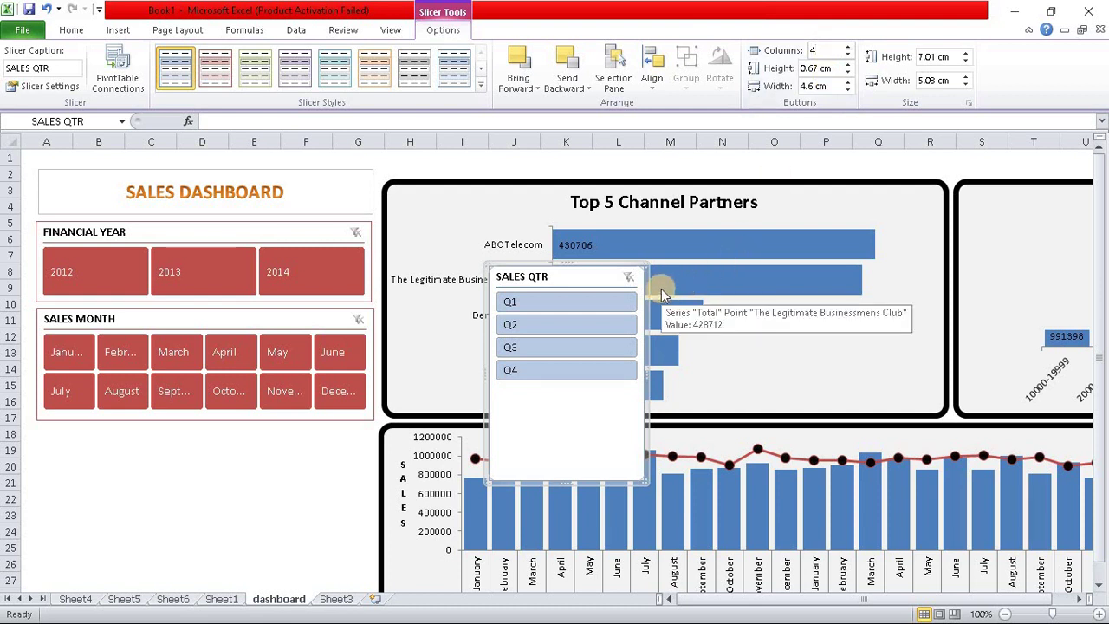
key("Return")
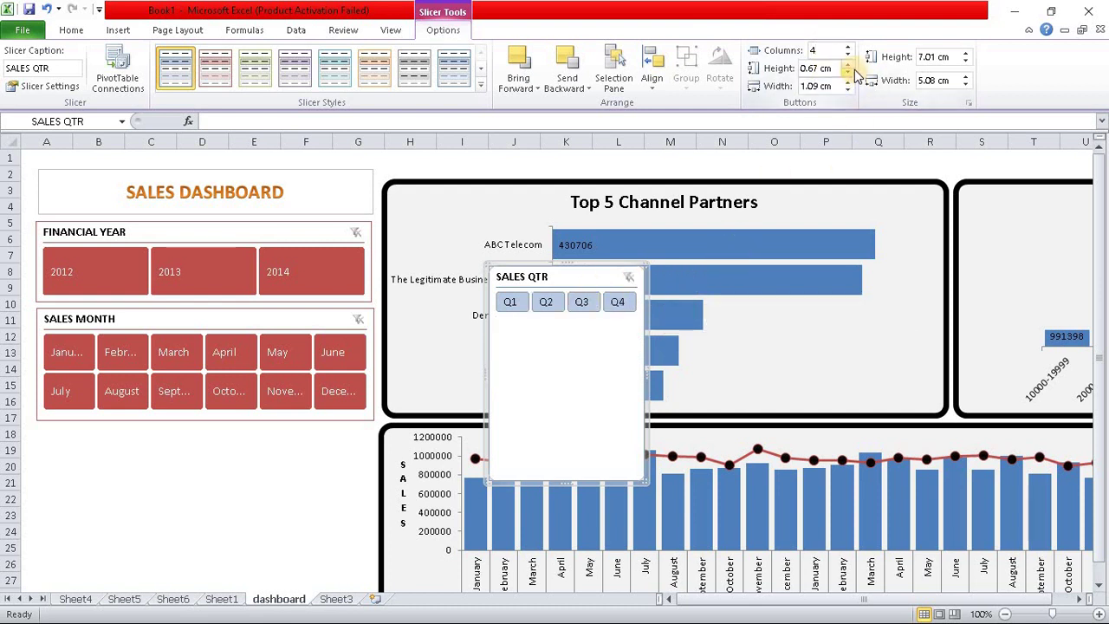
left_click(852, 68)
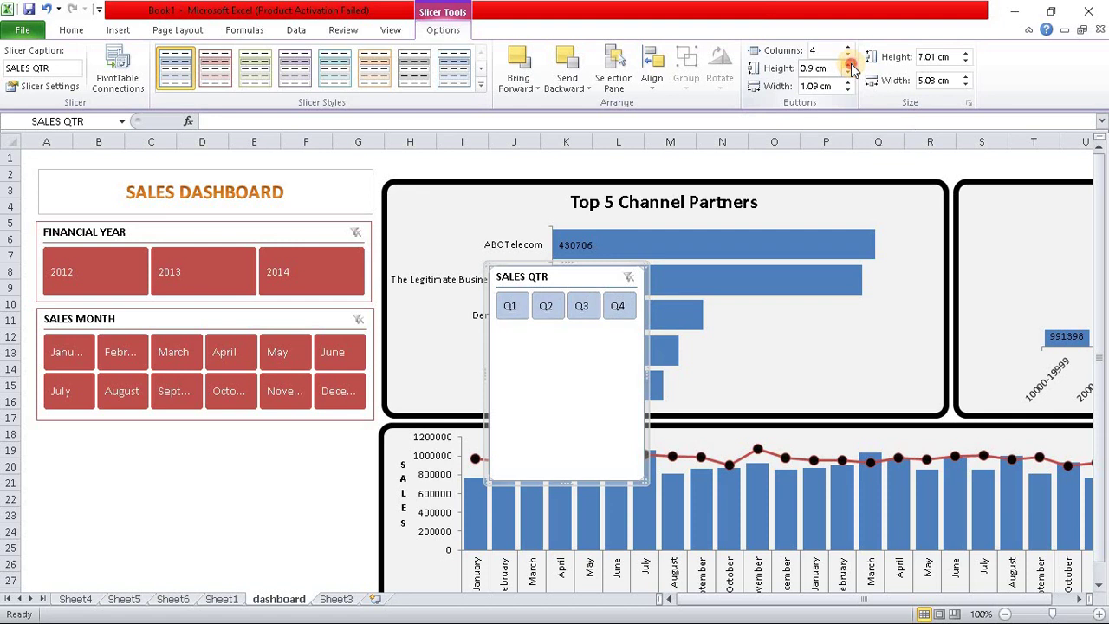
left_click(852, 68)
left_click(851, 67)
left_click(851, 67)
left_click(852, 68)
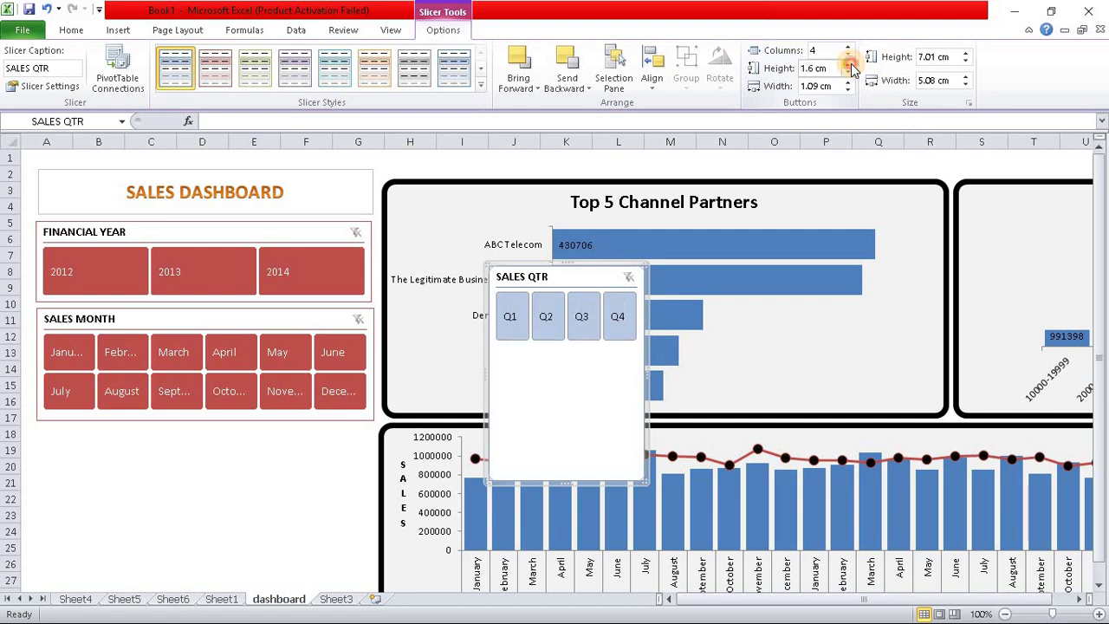
left_click(852, 67)
- Move the SALES QTR slicer under SALES MONTH, widen it, and apply the red style
left_click_drag(580, 275, 121, 434)
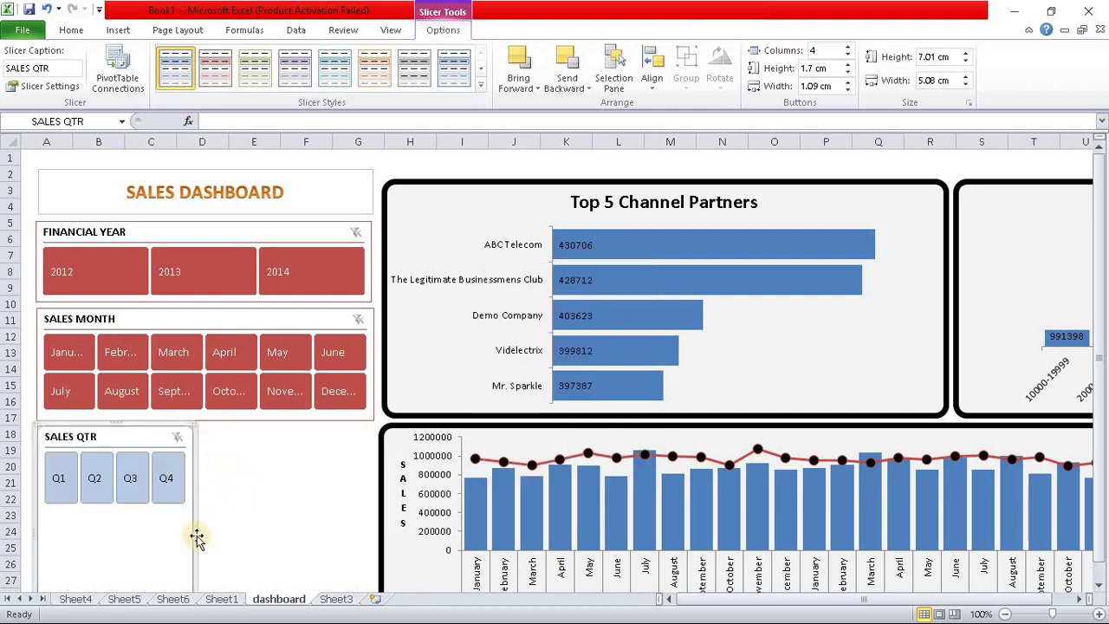
left_click_drag(193, 538, 367, 537)
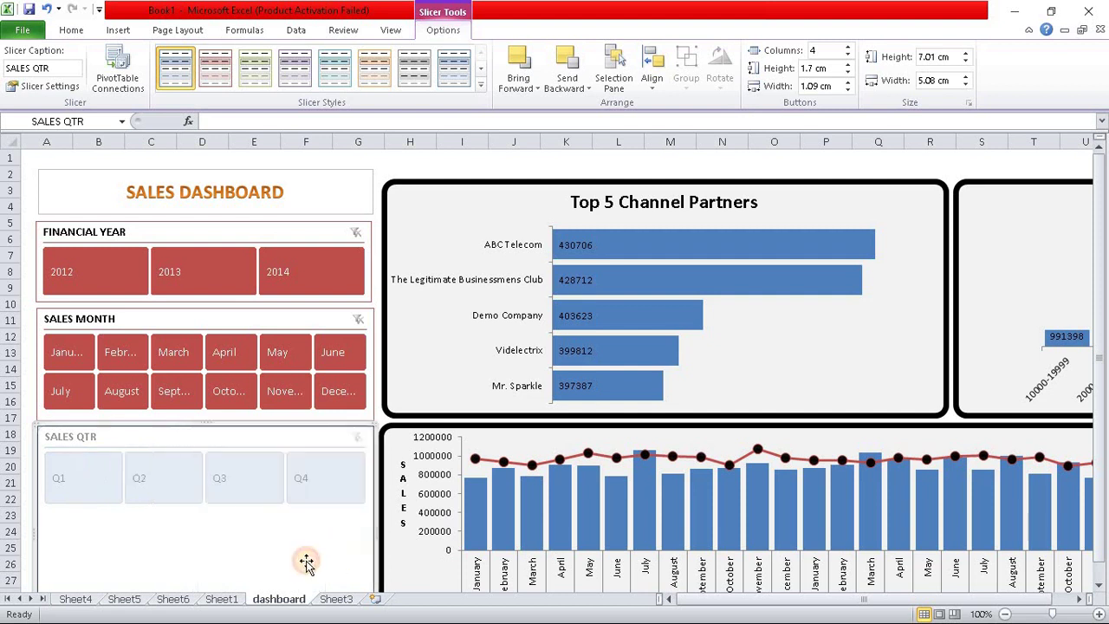
left_click(480, 84)
left_click(216, 77)
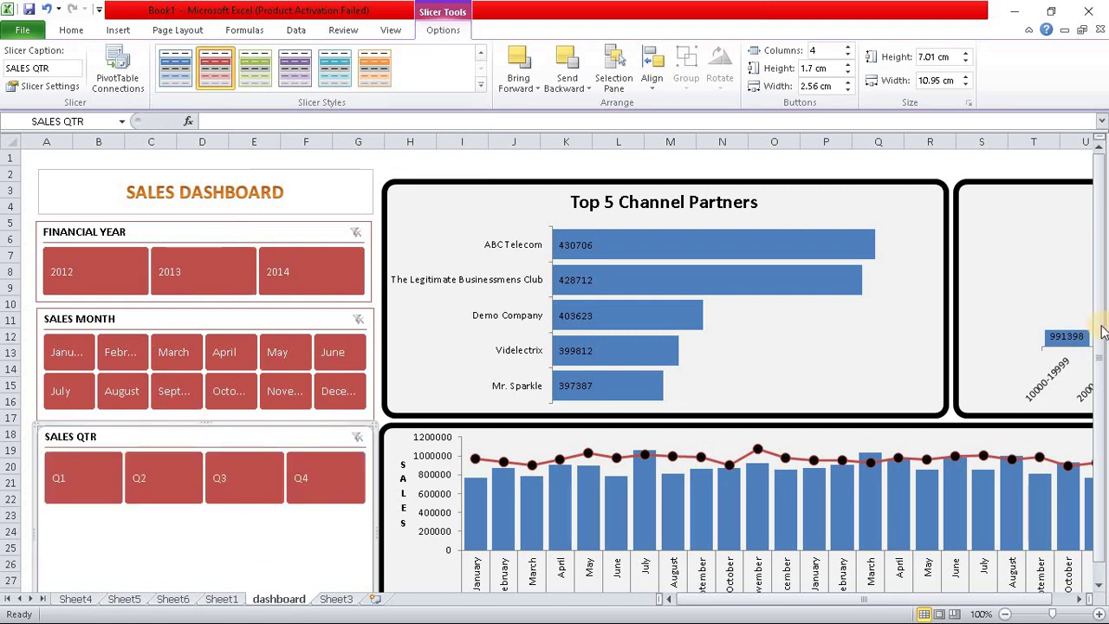
scroll(1100, 338, "down", 1)
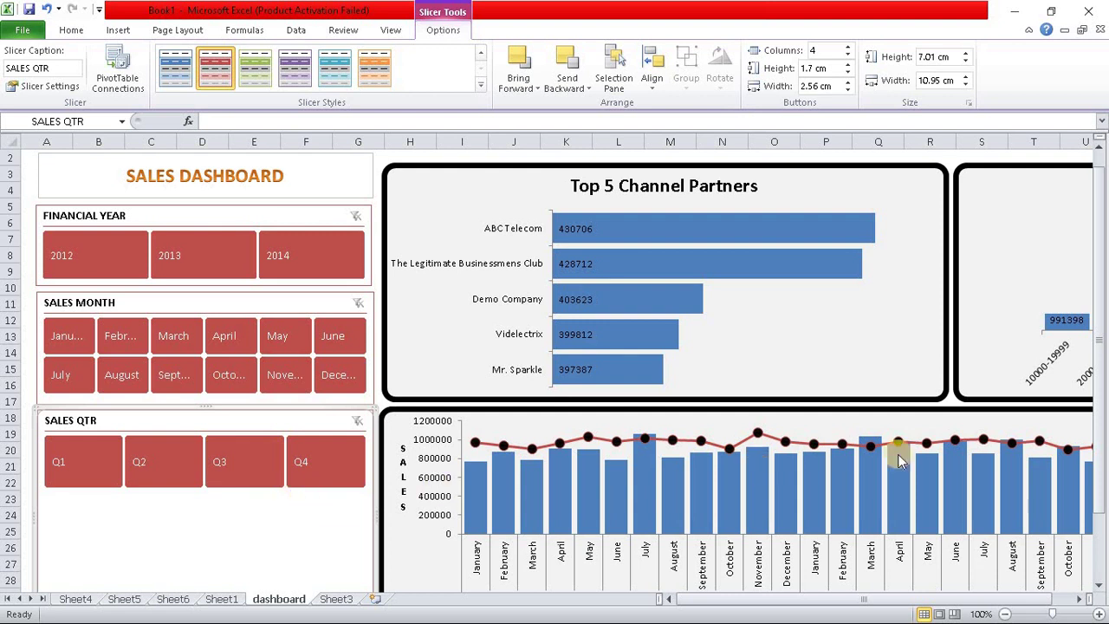
left_click(390, 160)
- Shorten the SALES QTR slicer to fit its Q1–Q4 buttons
scroll(563, 345, "down", 1)
scroll(563, 345, "down", 4)
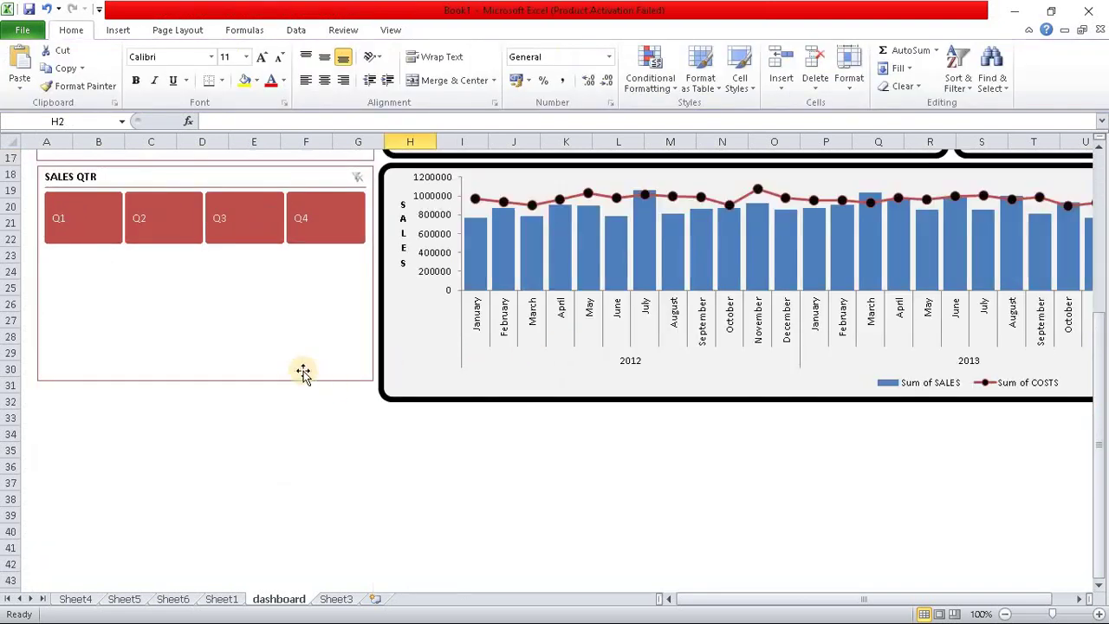
left_click(205, 383)
left_click_drag(208, 375, 241, 405)
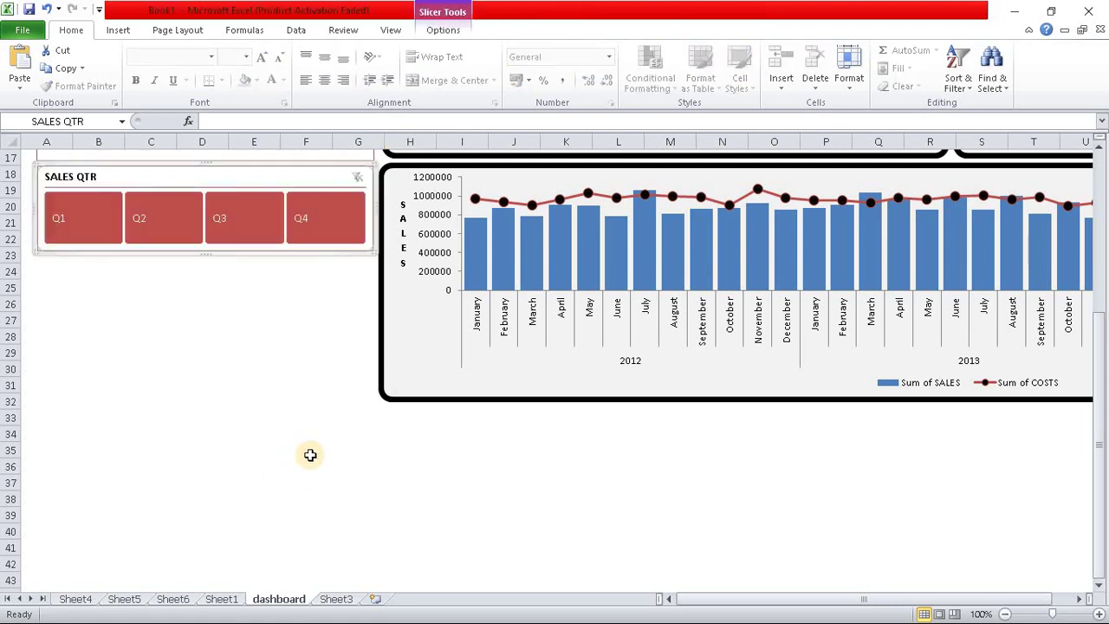
left_click(306, 450)
scroll(262, 364, "up", 2)
scroll(264, 368, "up", 3)
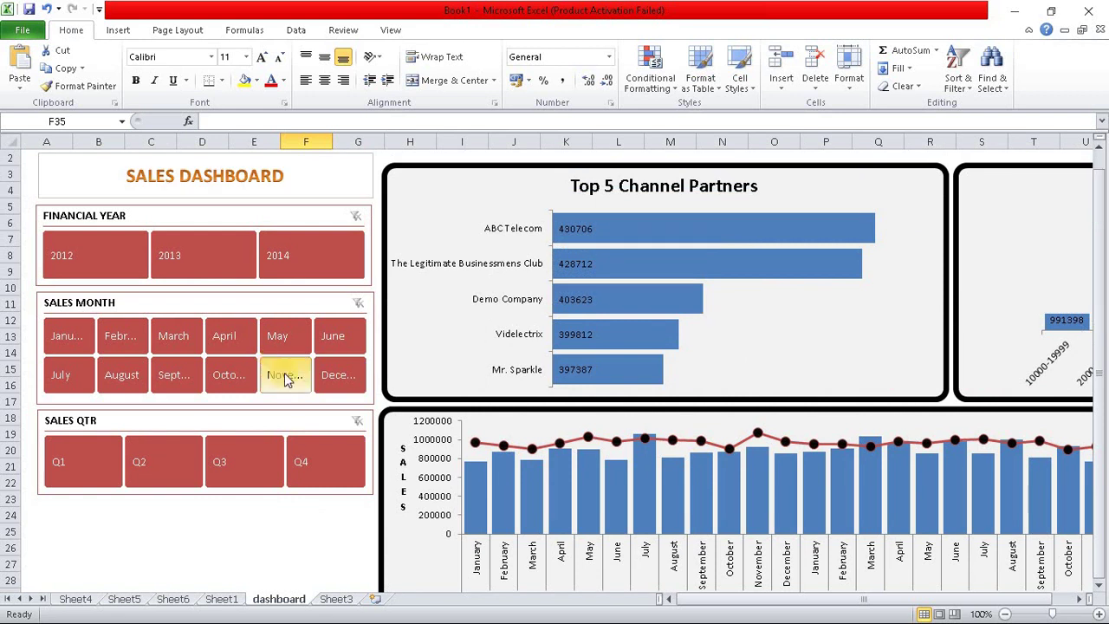
scroll(256, 533, "down", 1)
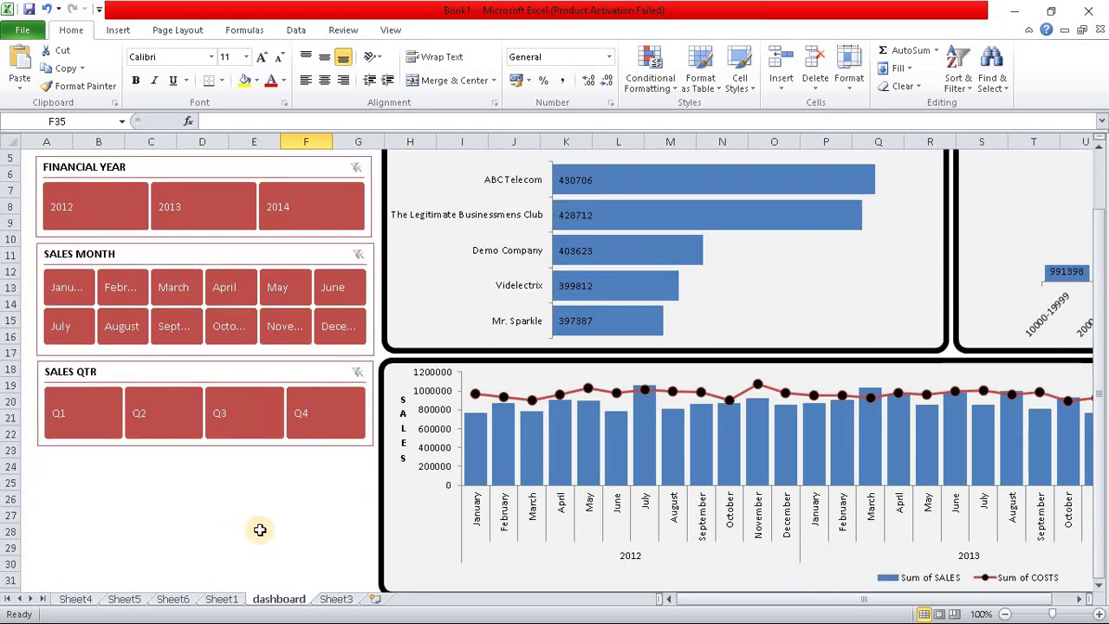
scroll(255, 534, "up", 2)
left_click(424, 359)
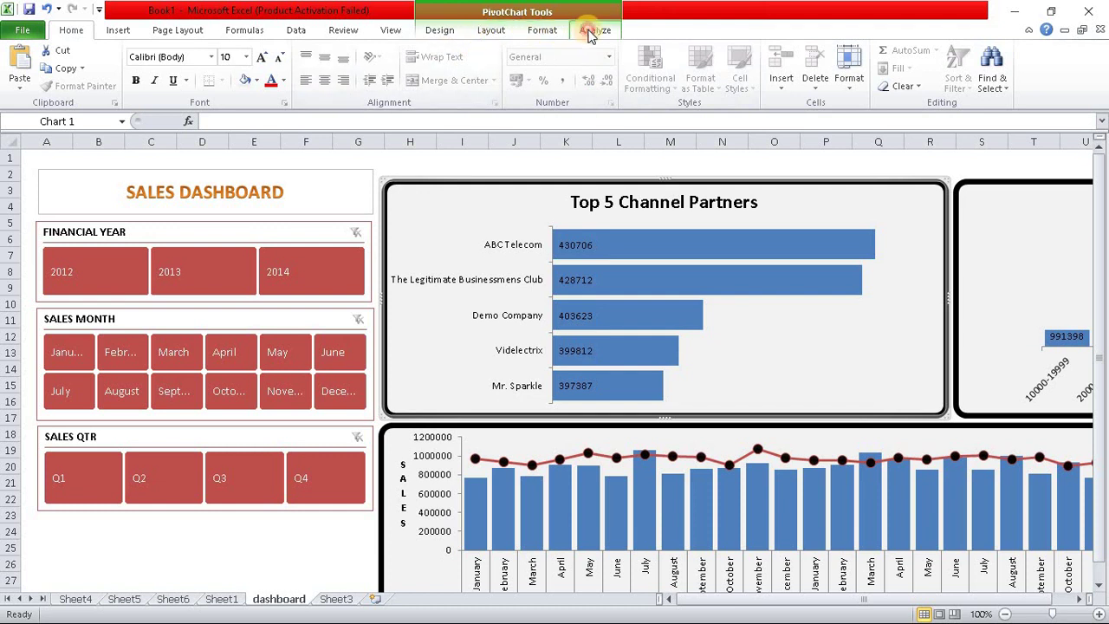
- Insert a SALES REGION slicer from the Top 5 Channel Partners chart
left_click(590, 33)
left_click(210, 92)
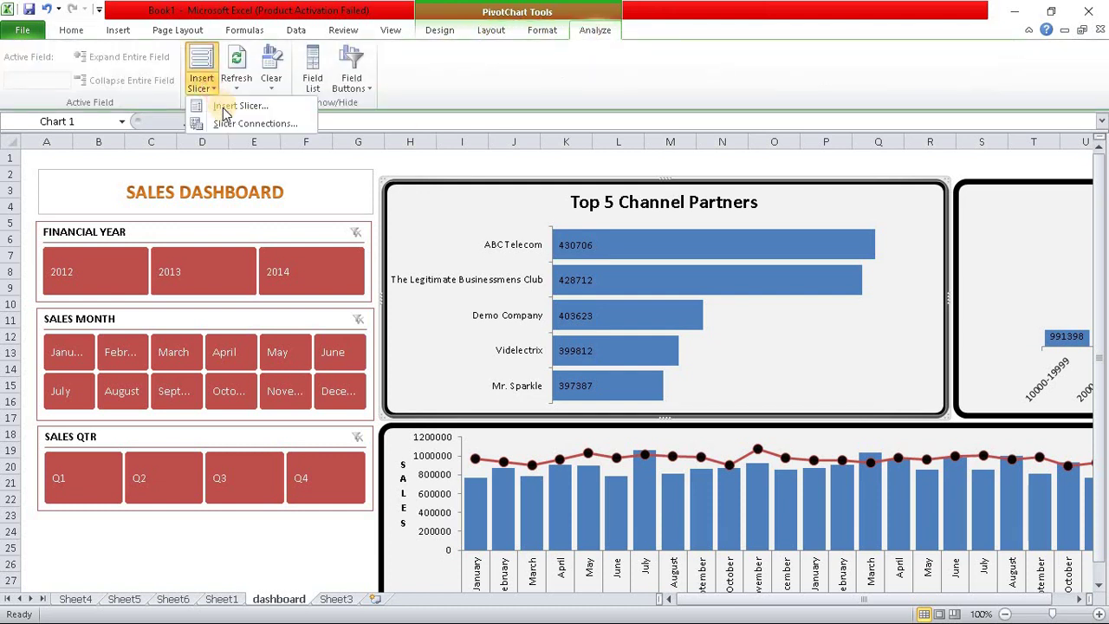
left_click(220, 106)
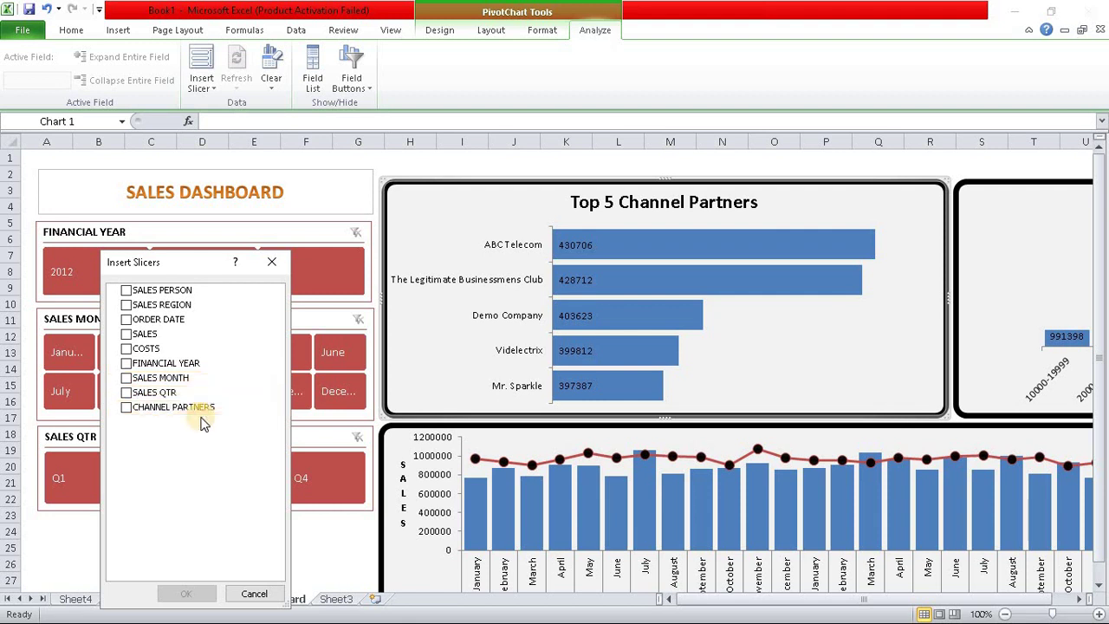
left_click(149, 308)
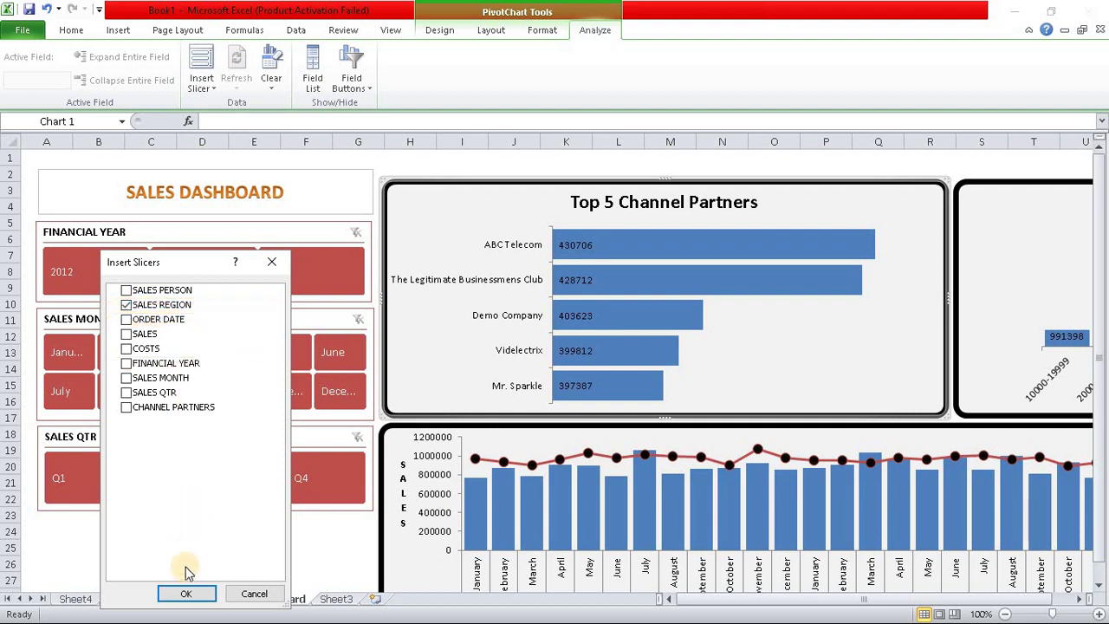
left_click(186, 593)
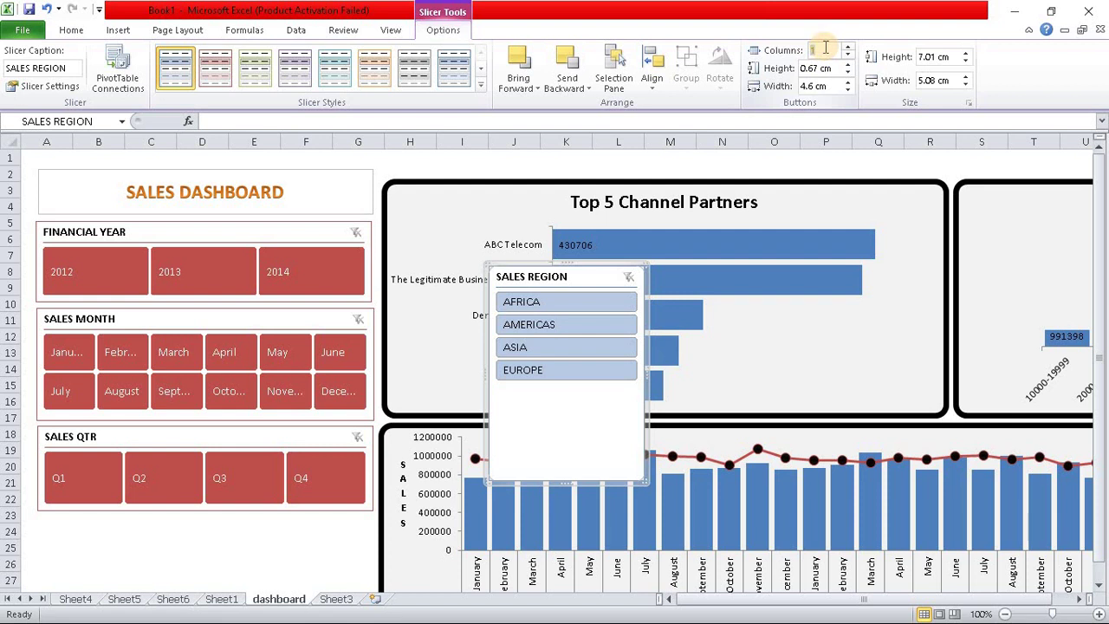
type("4")
- Lay the four region buttons in one row at 1.5 cm button height
key("Return")
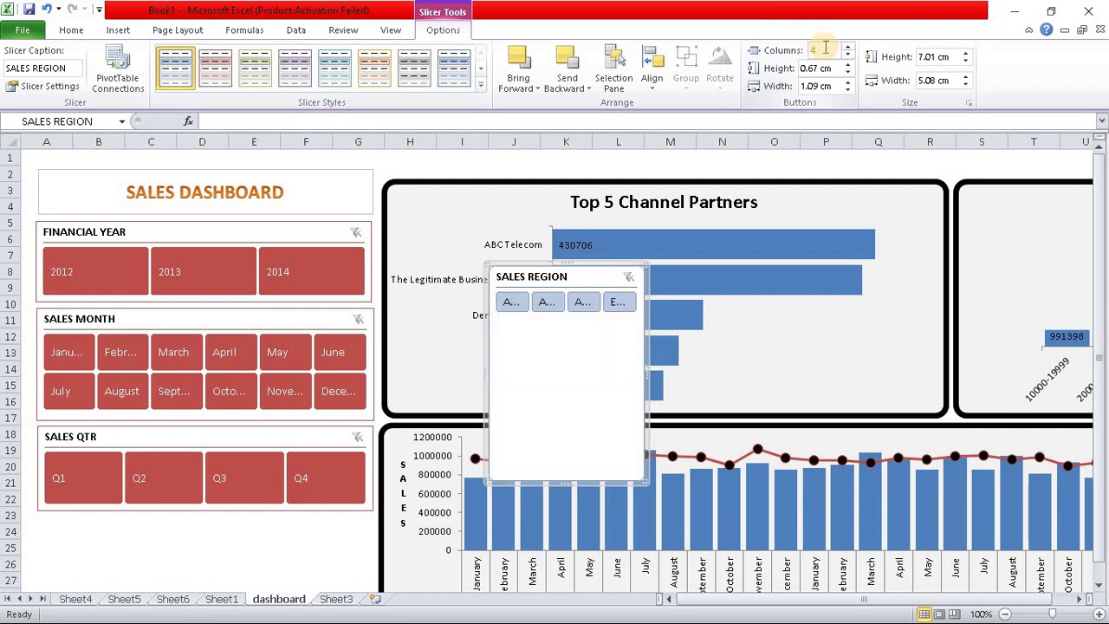
left_click(849, 64)
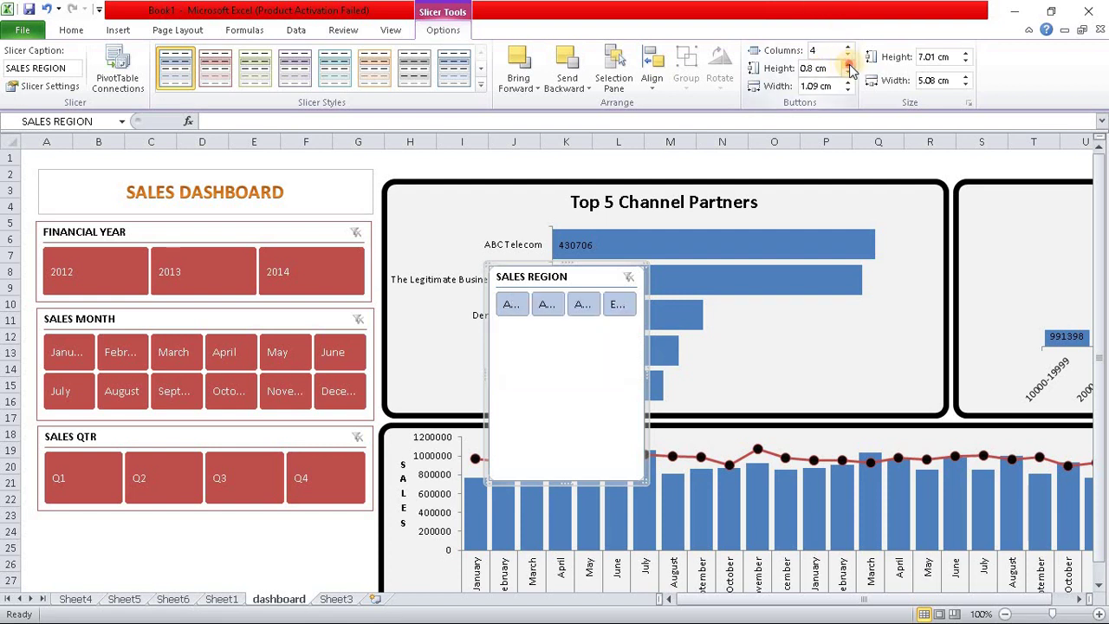
left_click(849, 65)
left_click(849, 65)
left_click(849, 65)
left_click(849, 65)
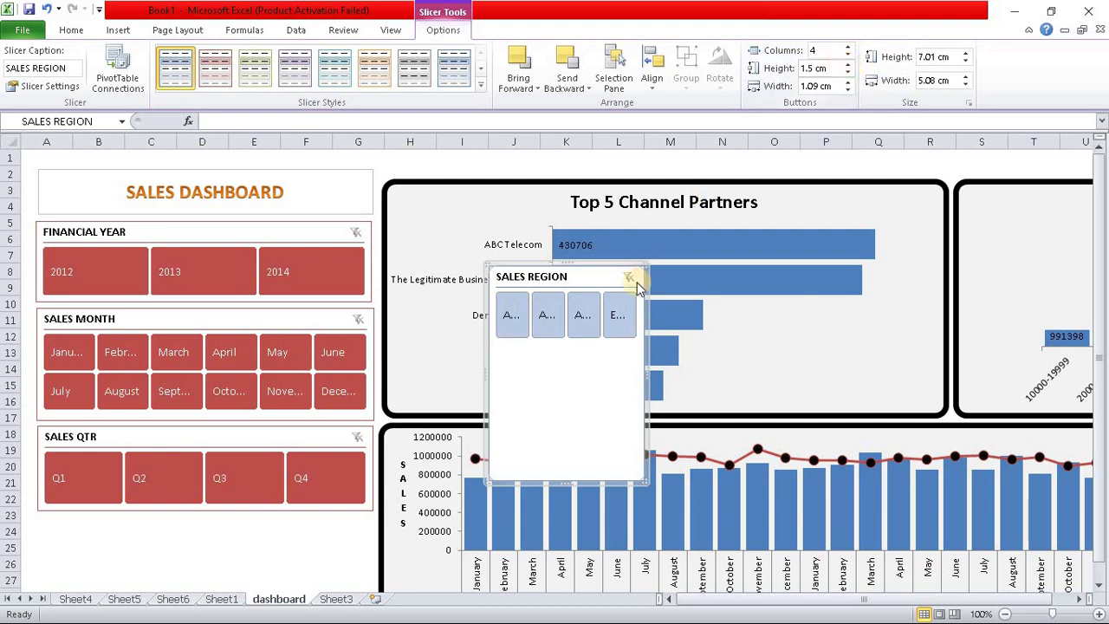
- Move the SALES REGION slicer below SALES QTR and widen it to column G
left_click_drag(568, 271, 113, 522)
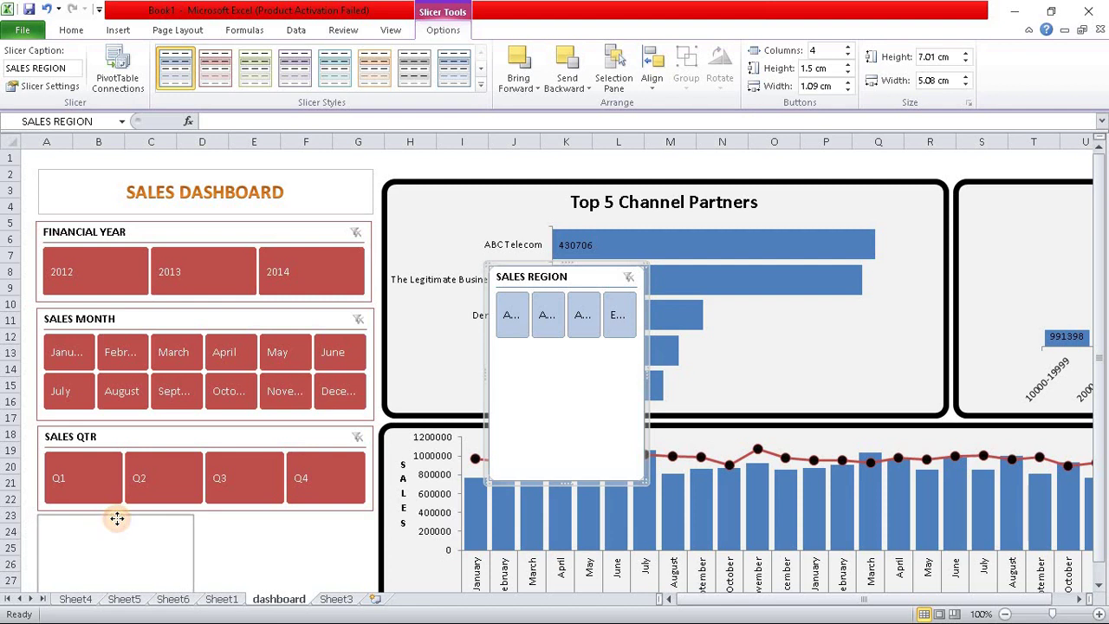
left_click_drag(113, 522, 116, 520)
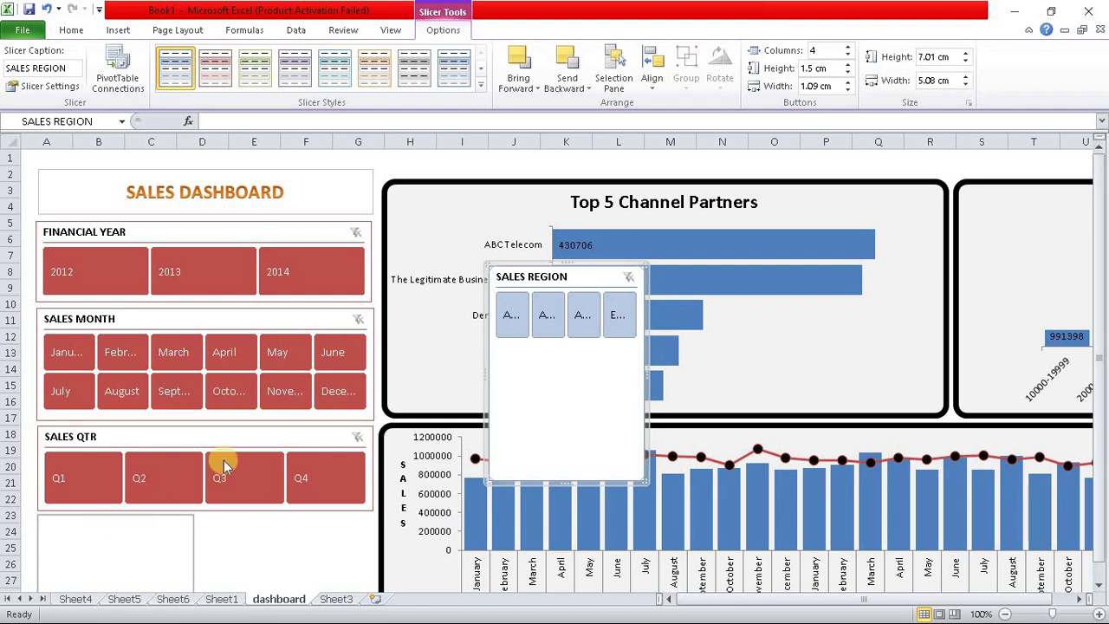
left_click(291, 541)
scroll(225, 485, "down", 3)
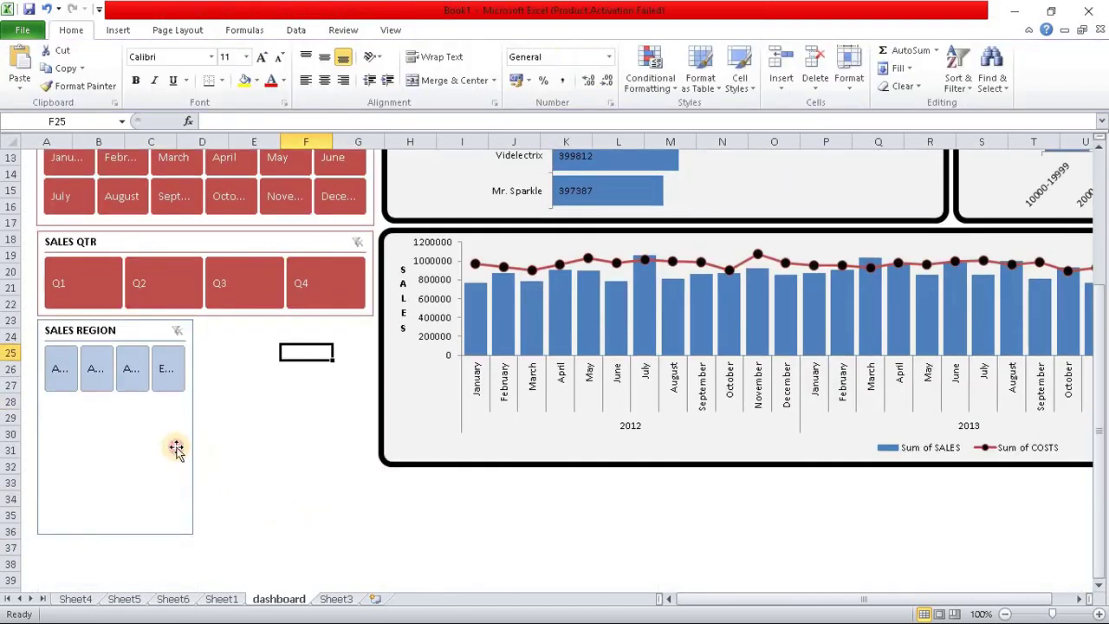
left_click(192, 438)
left_click_drag(193, 429, 372, 423)
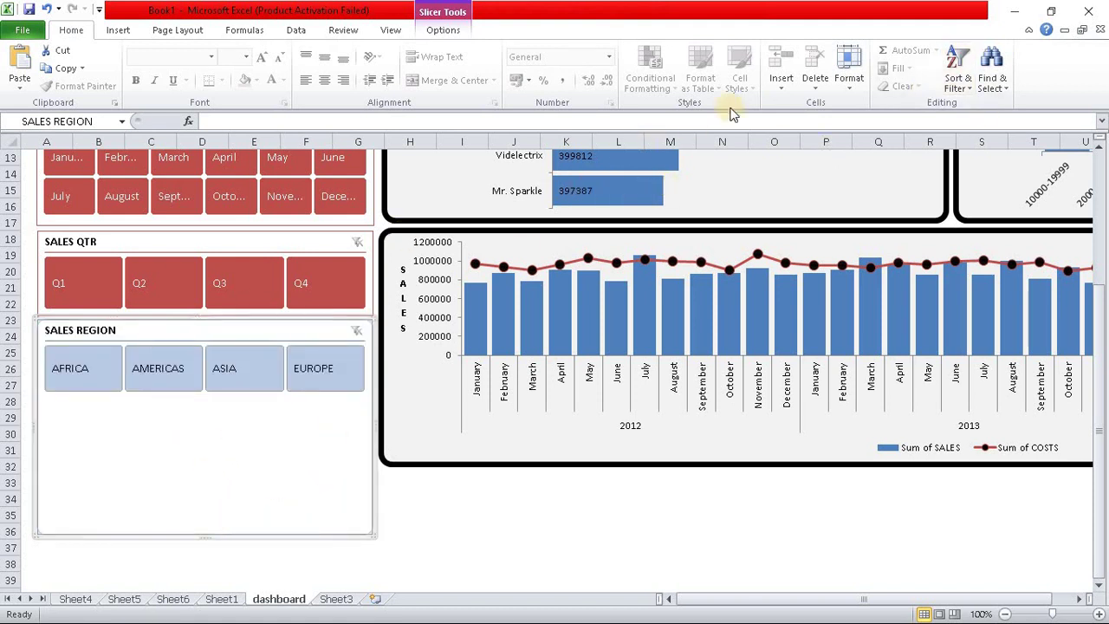
- Apply the red slicer style and shorten the SALES REGION slicer to fit its buttons
left_click(456, 35)
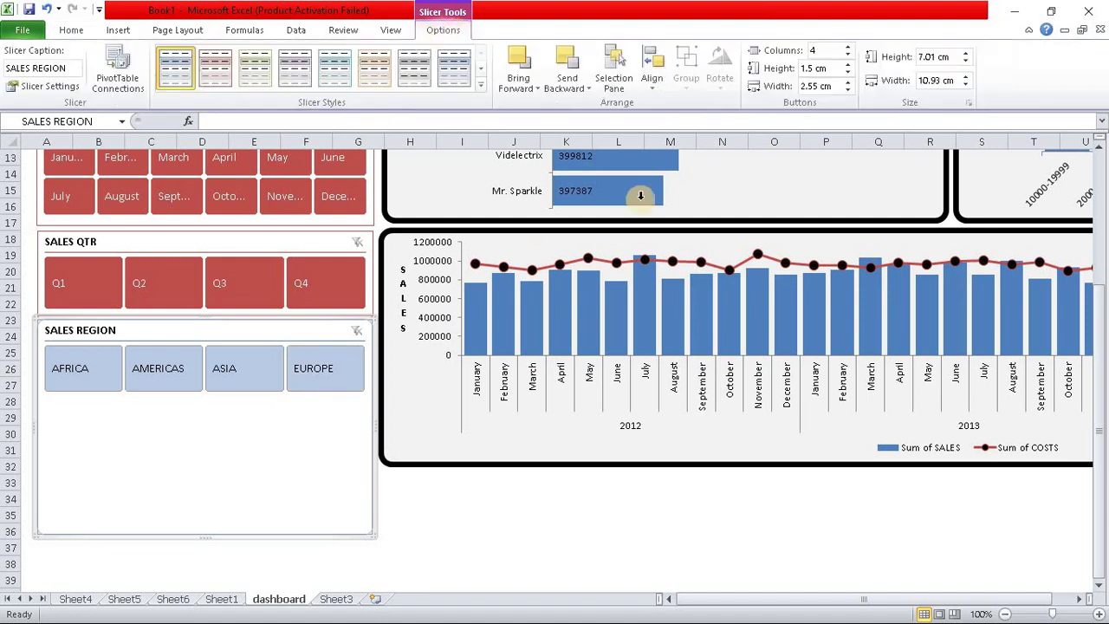
left_click(481, 84)
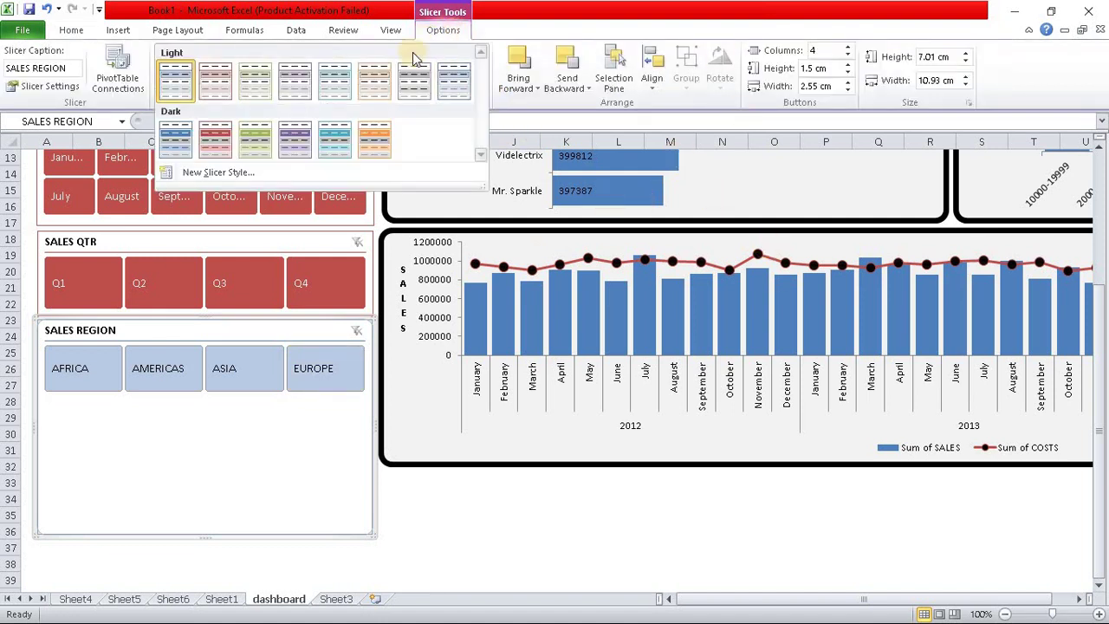
left_click(215, 139)
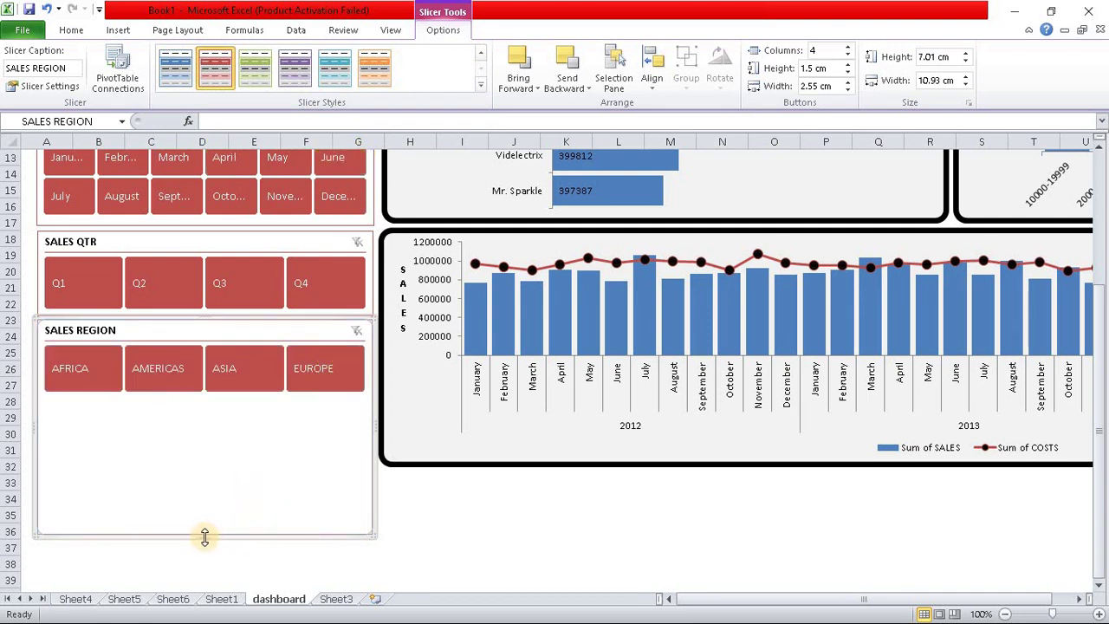
left_click_drag(204, 537, 237, 401)
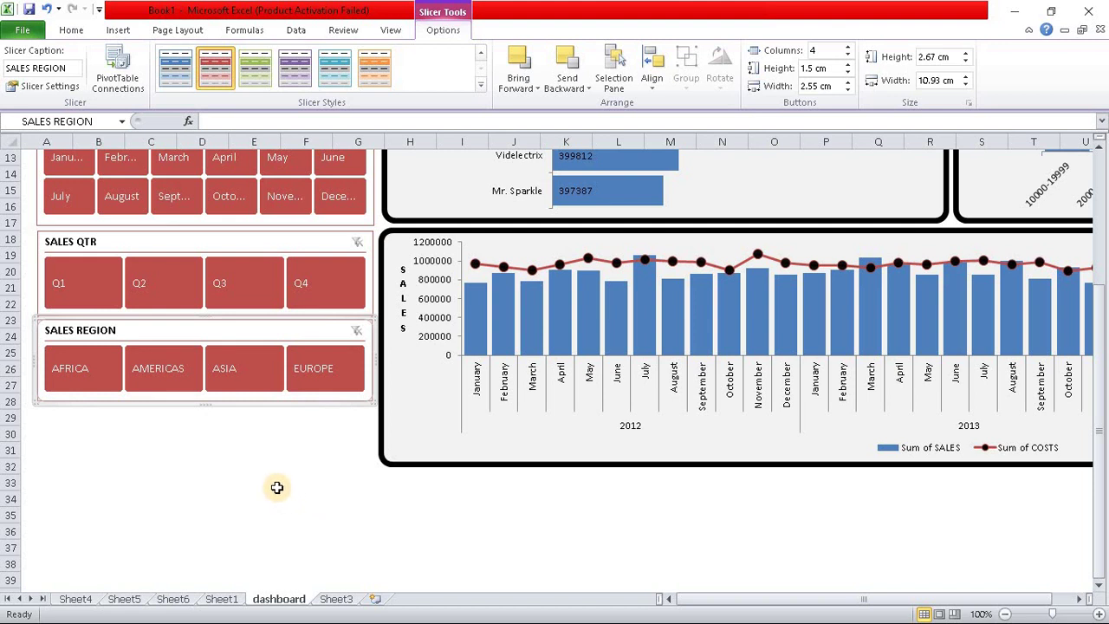
left_click(278, 488)
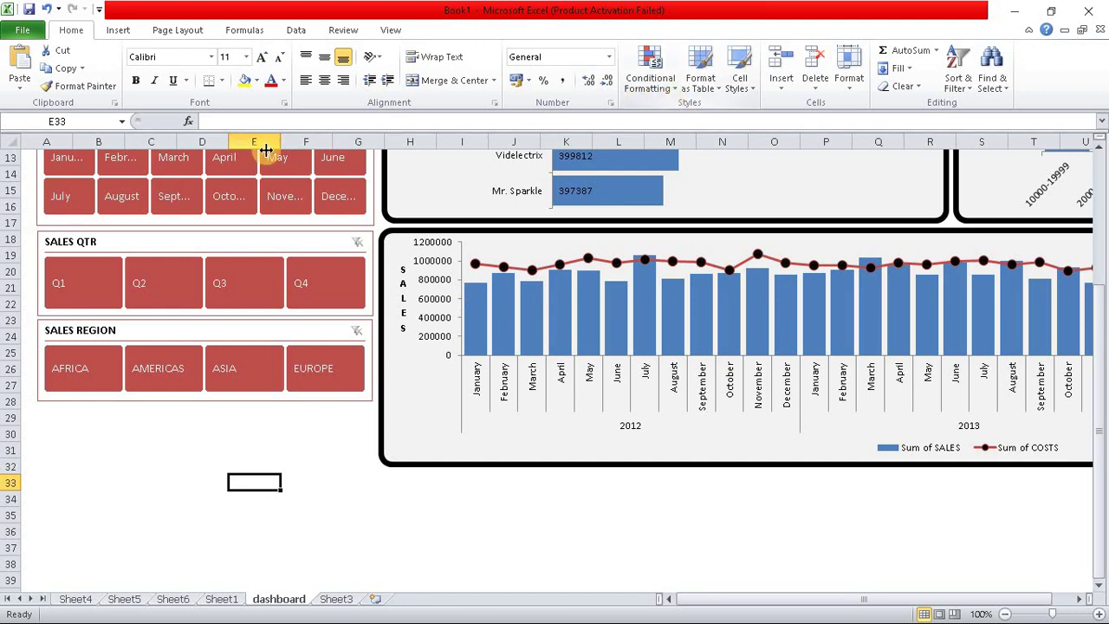
left_click(273, 449)
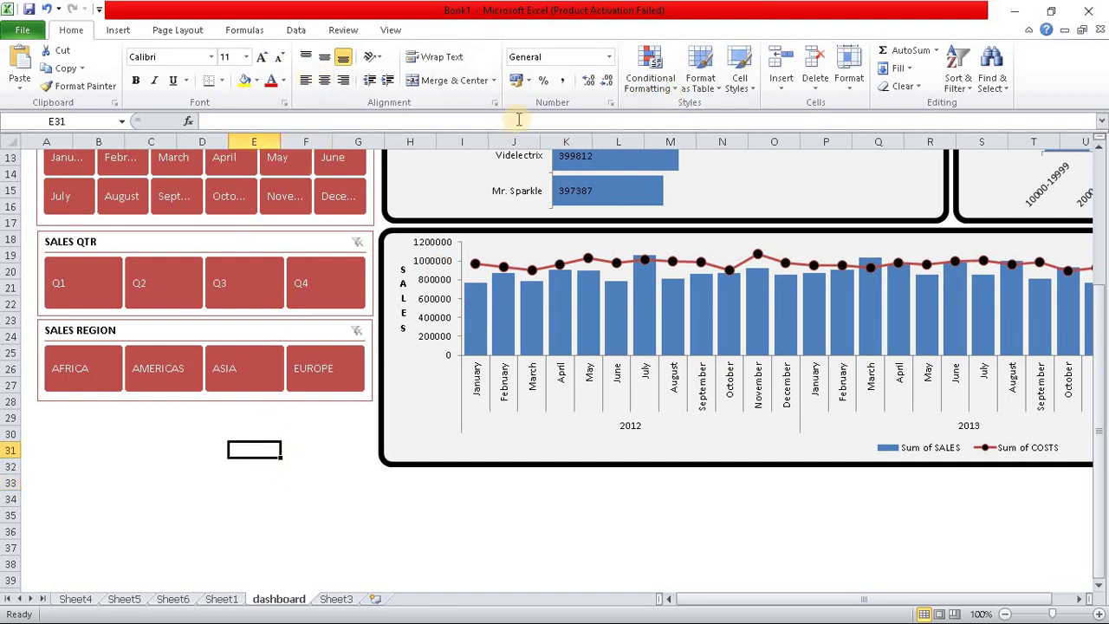
left_click(413, 376)
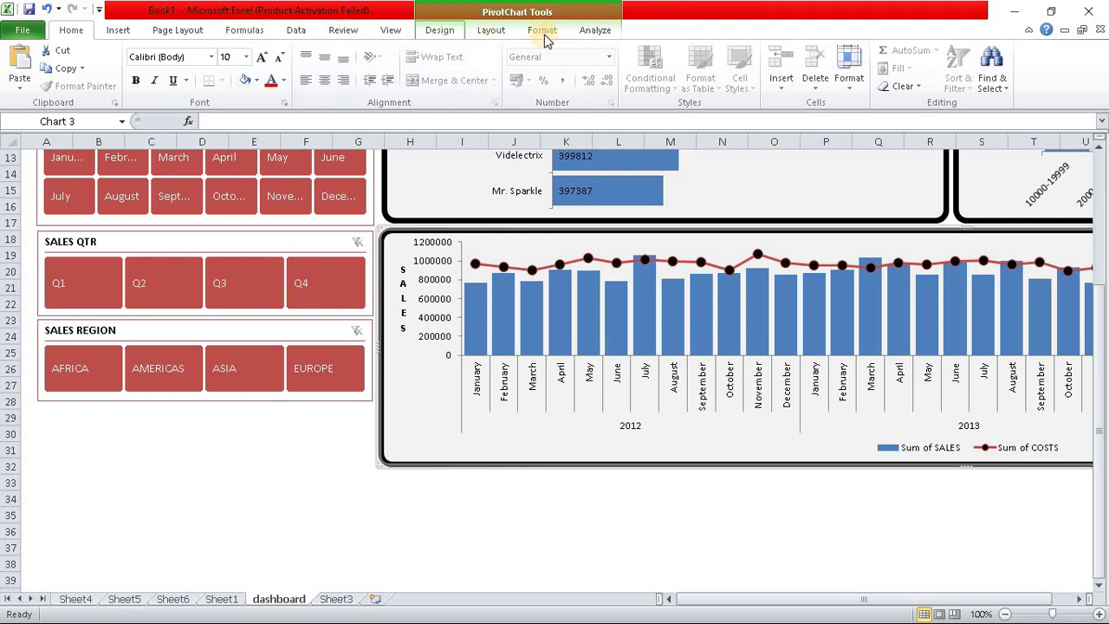
- Insert a slicer on the sales and costs pivot chart with only the SALES field ticked
left_click(594, 31)
left_click(208, 87)
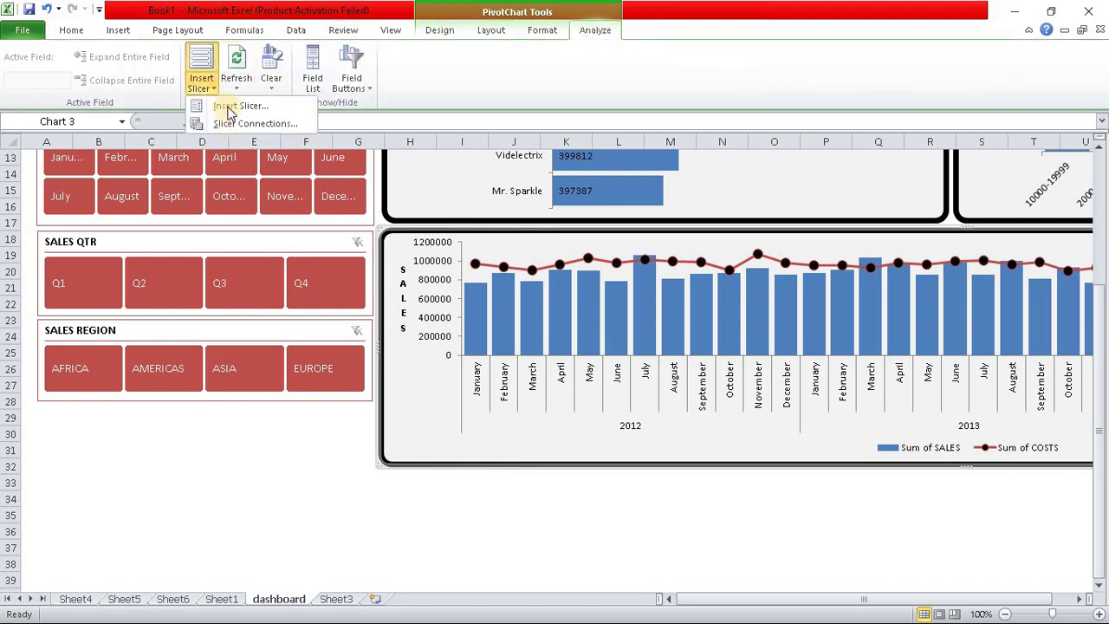
key("Return")
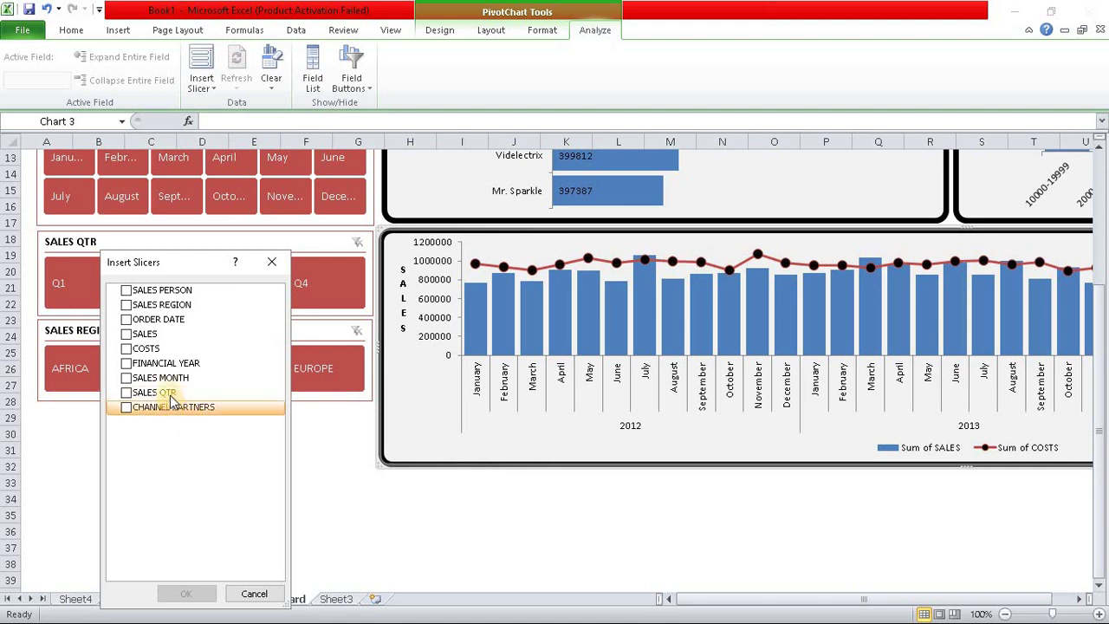
left_click(145, 335)
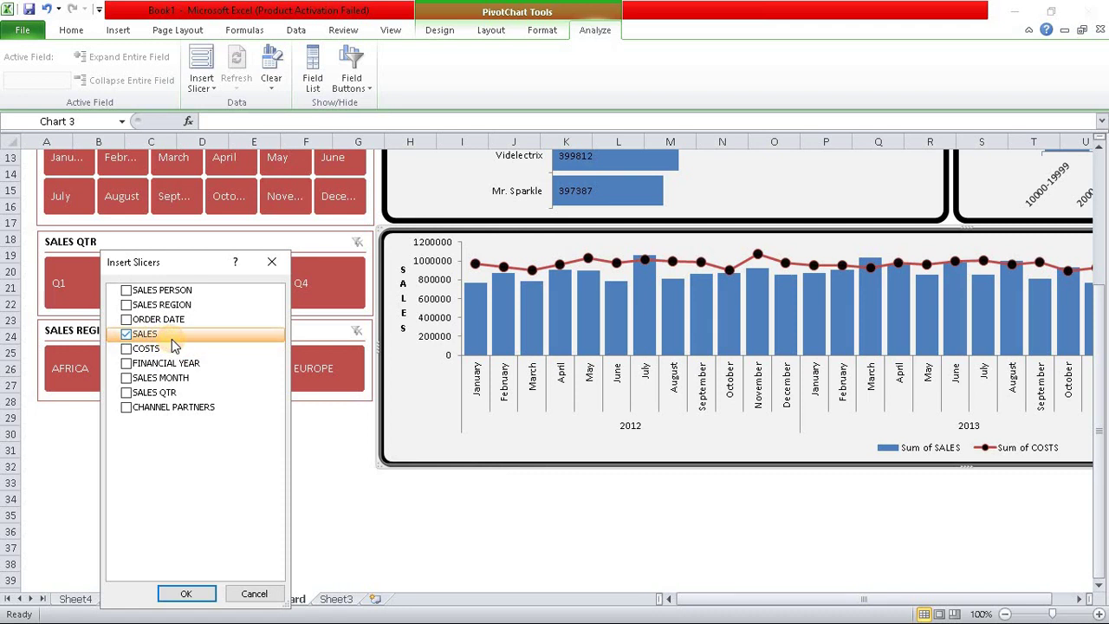
left_click(184, 584)
type("6")
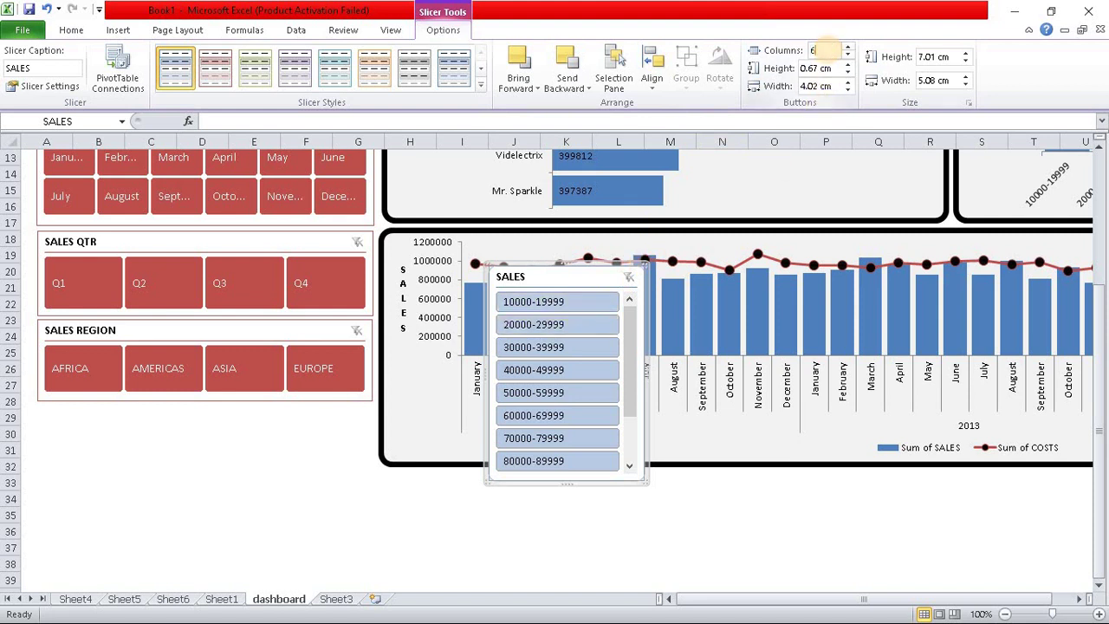
- Give the SALES slicer 6 columns, taller buttons and the red slicer style
key("Return")
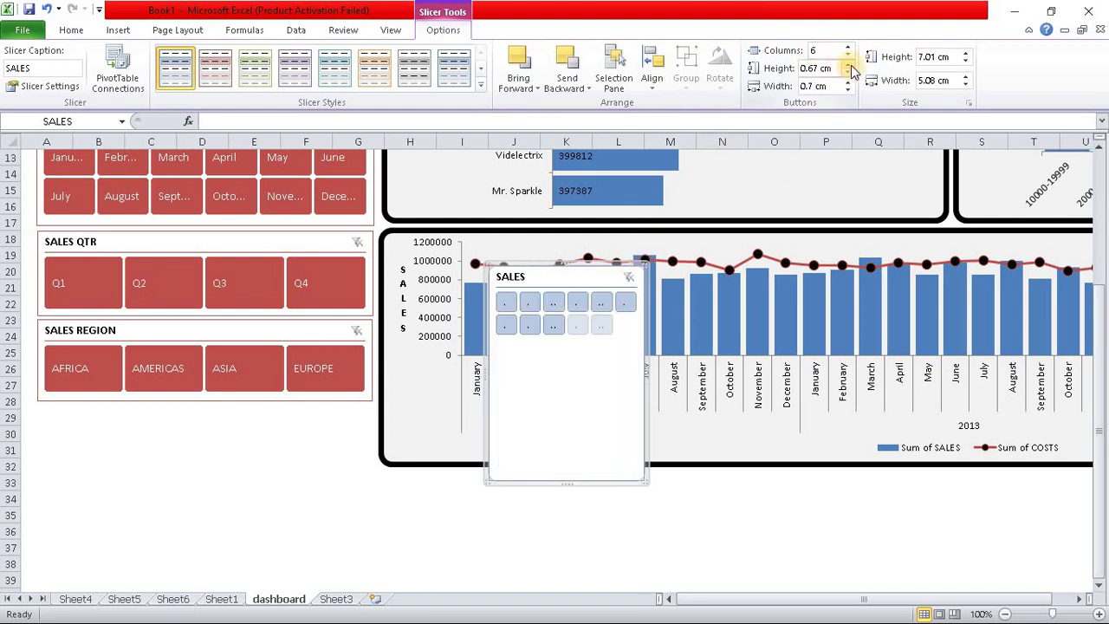
left_click(851, 65)
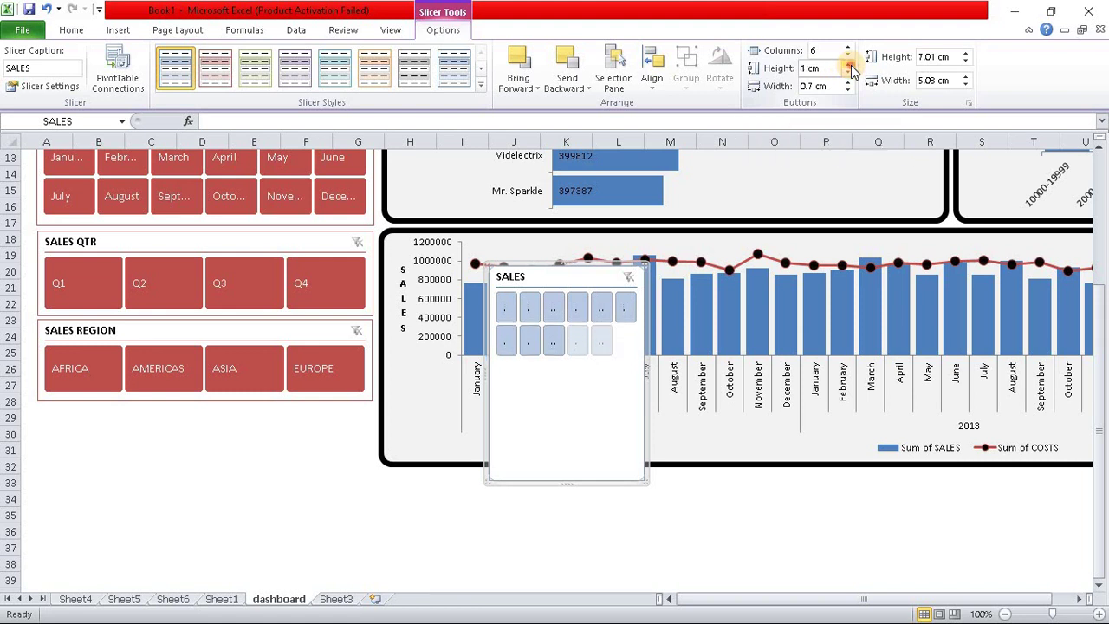
left_click(851, 66)
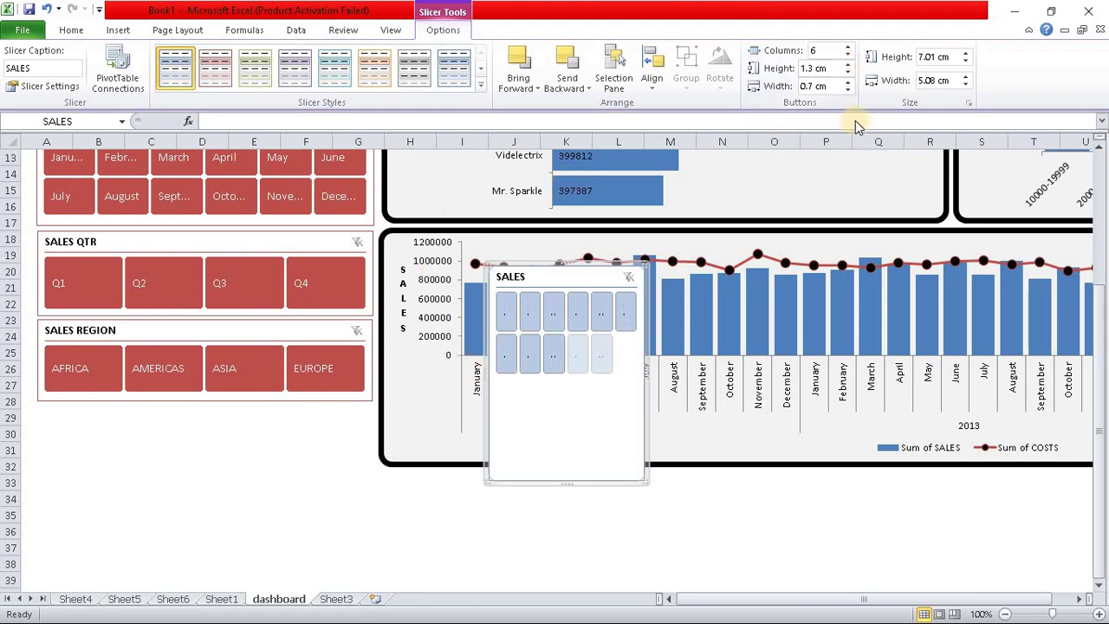
left_click(480, 85)
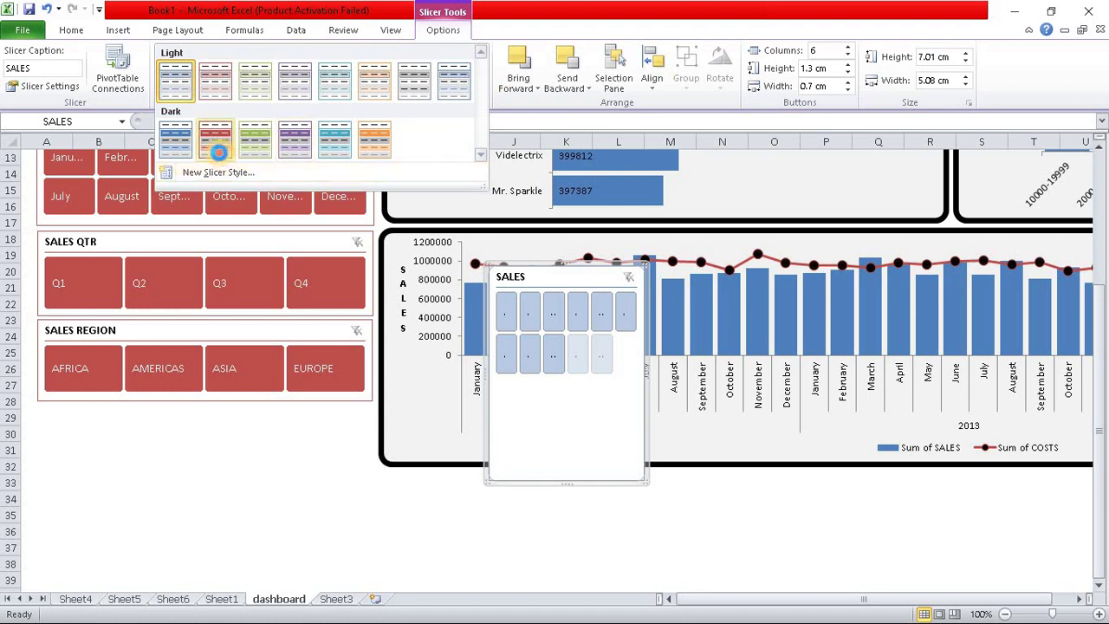
left_click(216, 151)
- Move the SALES slicer below SALES REGION and widen it to match the other slicers
left_click_drag(563, 284, 108, 417)
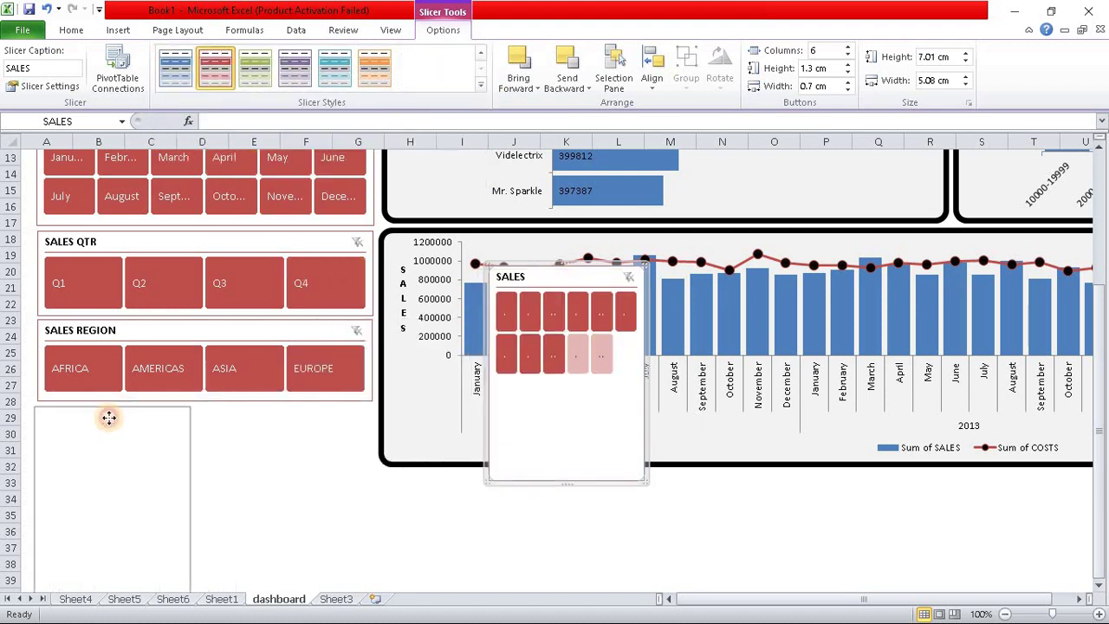
left_click_drag(108, 418, 109, 414)
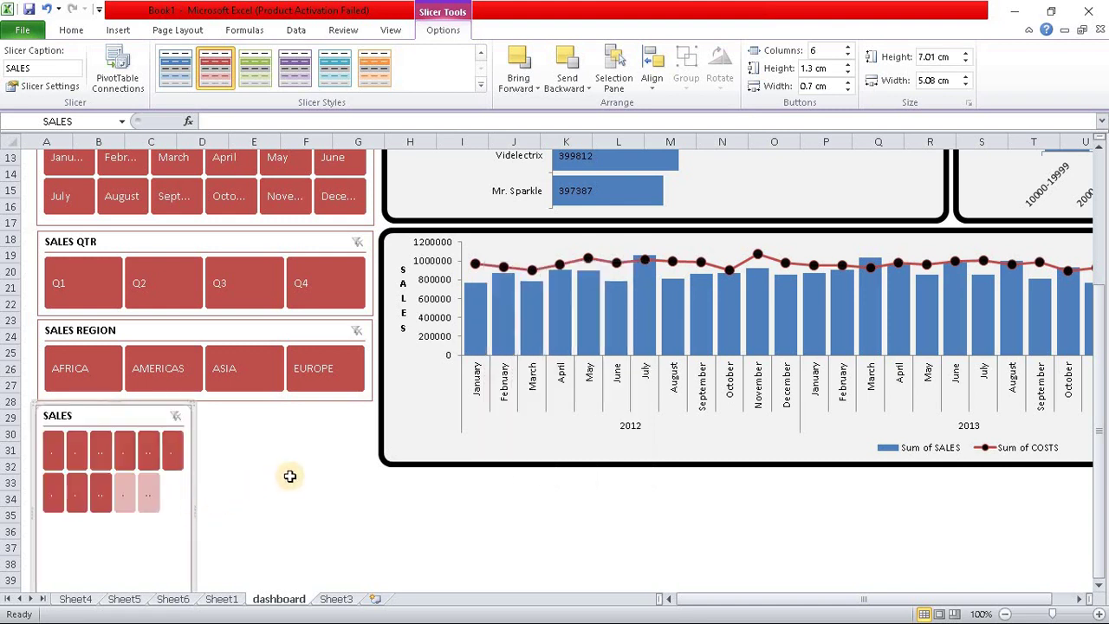
left_click(289, 476)
scroll(289, 472, "down", 3)
left_click(206, 378)
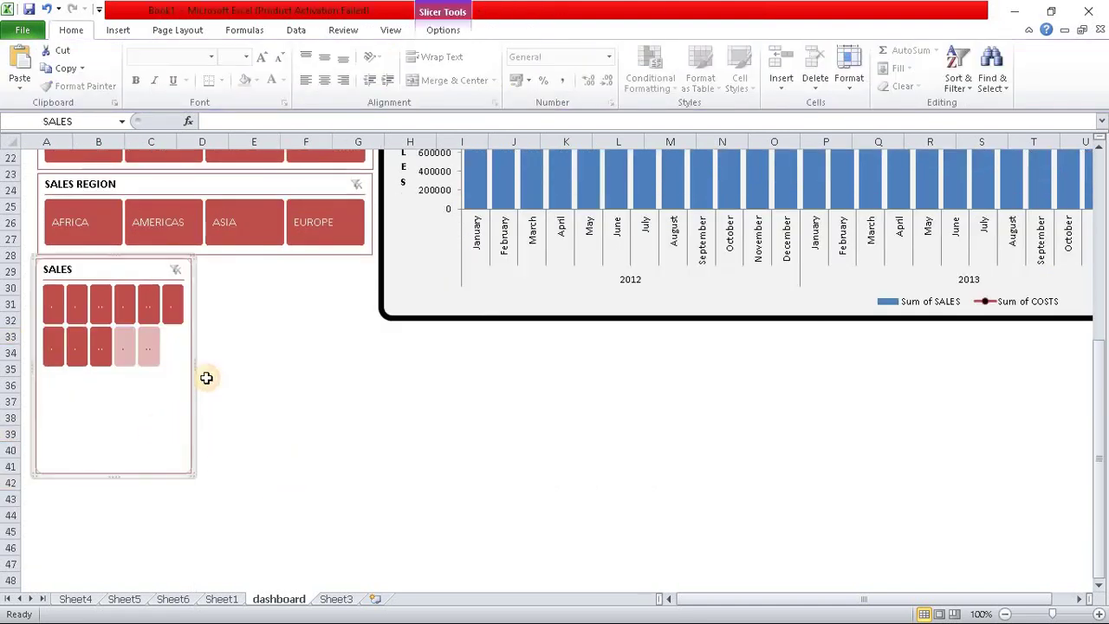
left_click_drag(194, 365, 374, 362)
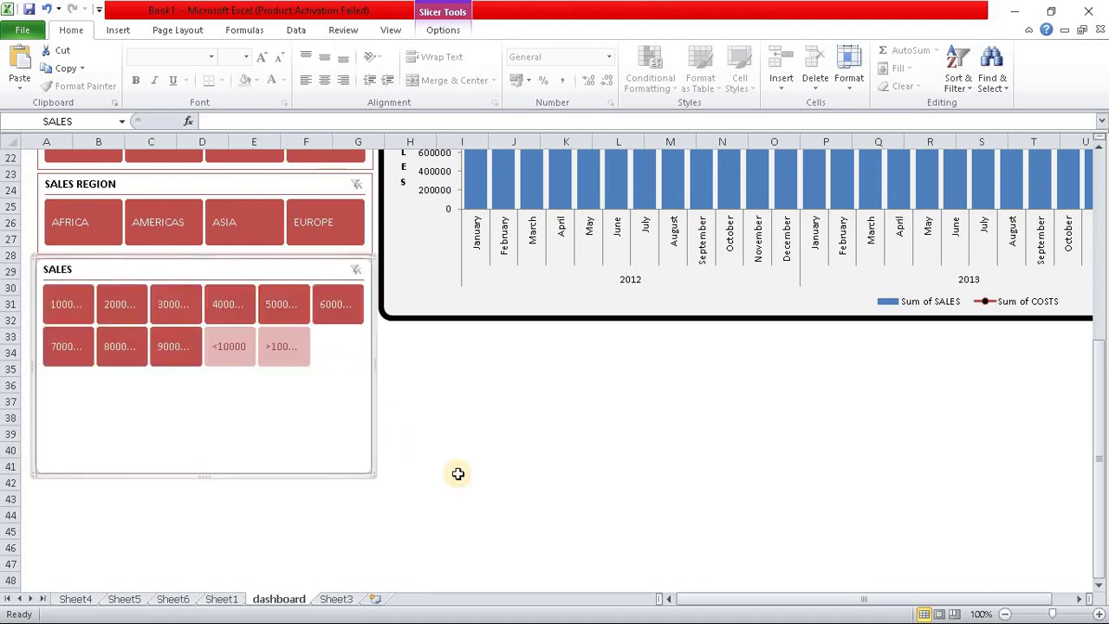
left_click(511, 480)
scroll(524, 463, "up", 3)
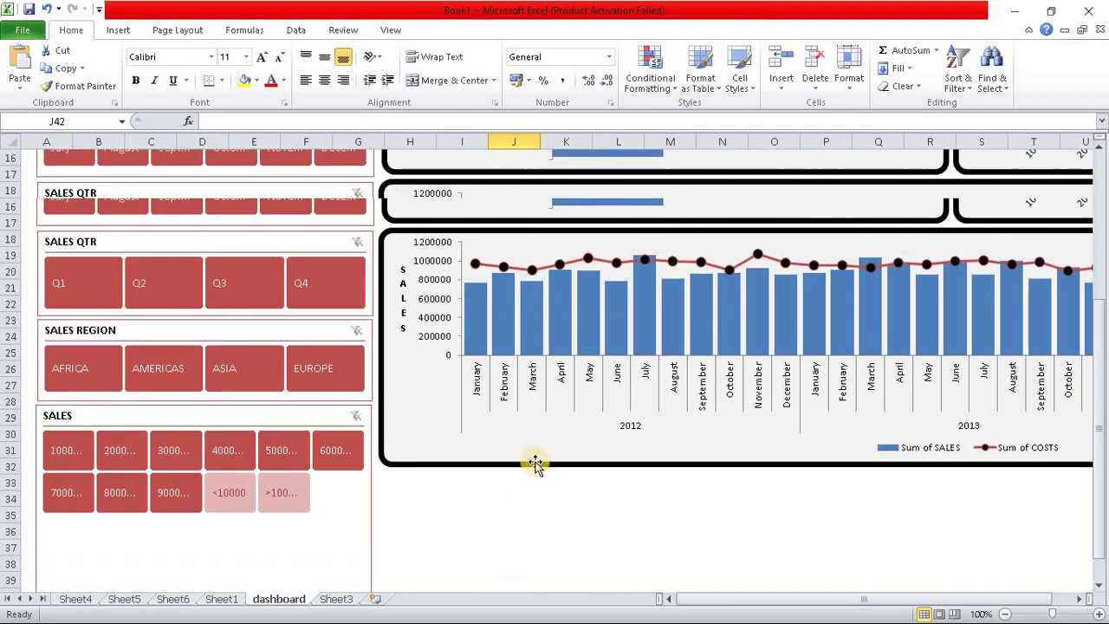
- Cut the SALES QTR slicer and move SALES REGION up into the gap at row 18
right_click(223, 242)
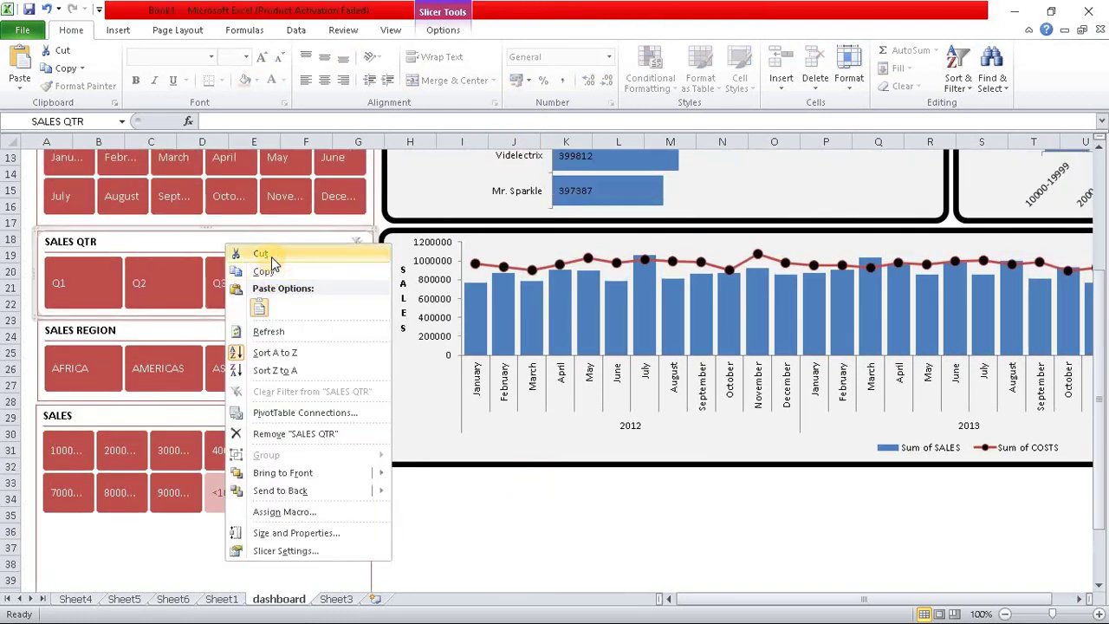
left_click(261, 253)
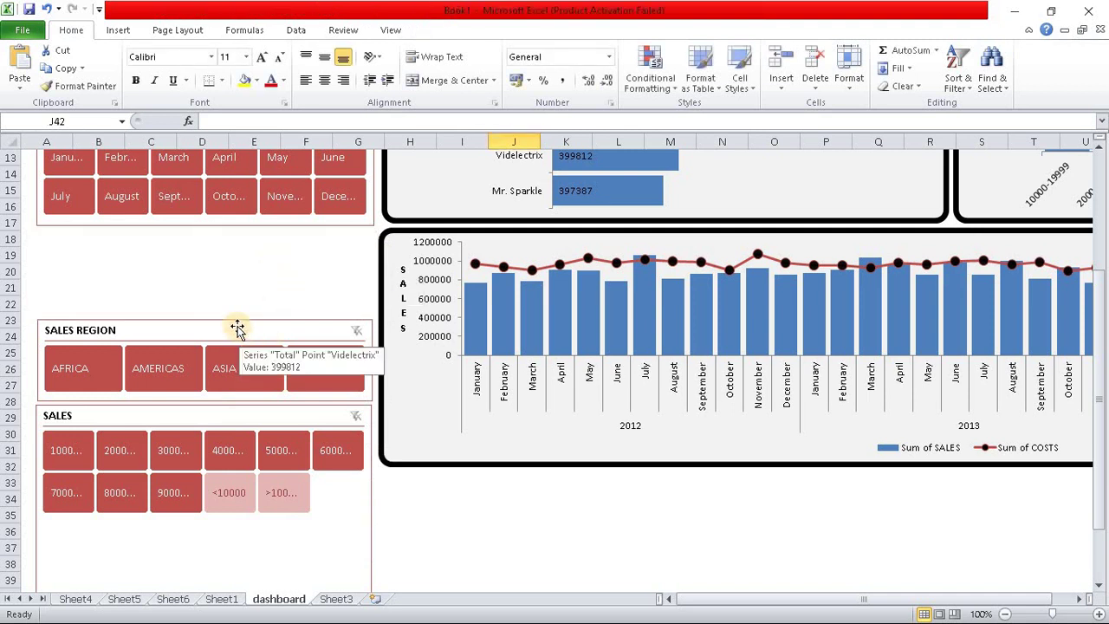
left_click_drag(237, 324, 238, 239)
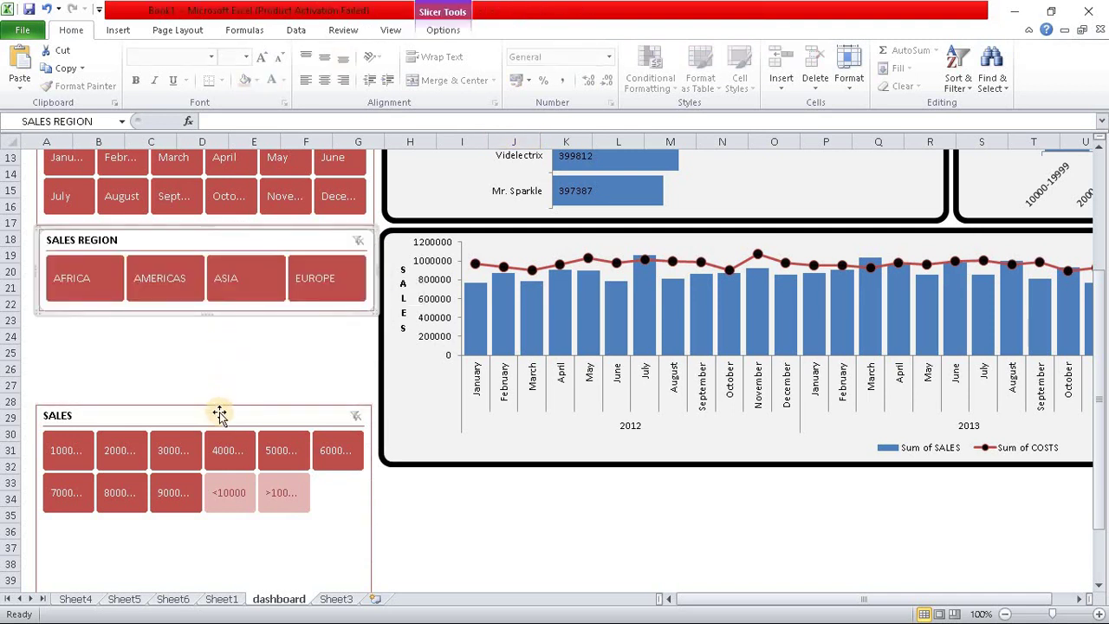
- Move the SALES slicer up beneath SALES REGION and shorten it to fit its buttons
left_click_drag(219, 414, 219, 322)
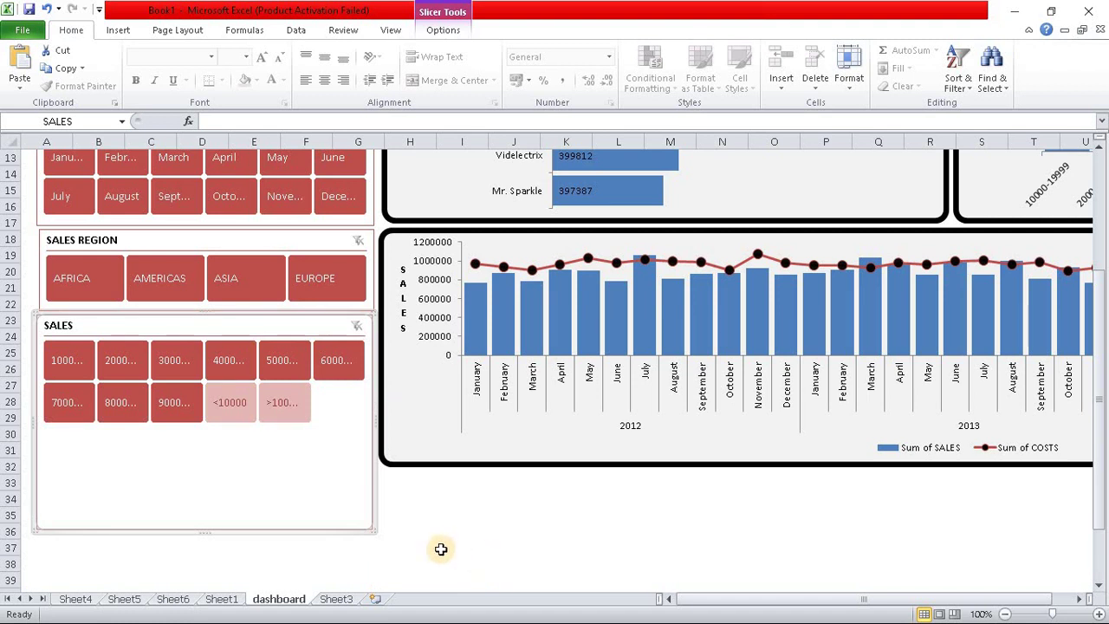
left_click(466, 559)
left_click(282, 485)
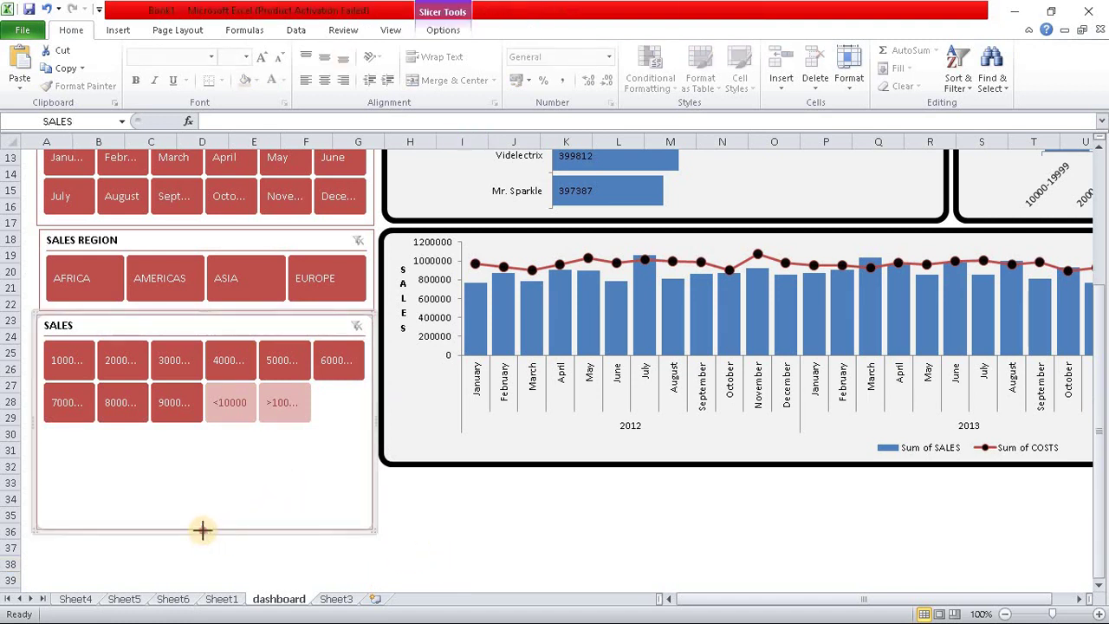
mouse_move(203, 530)
left_mouse_down()
mouse_move(216, 454)
mouse_move(216, 464)
left_mouse_up()
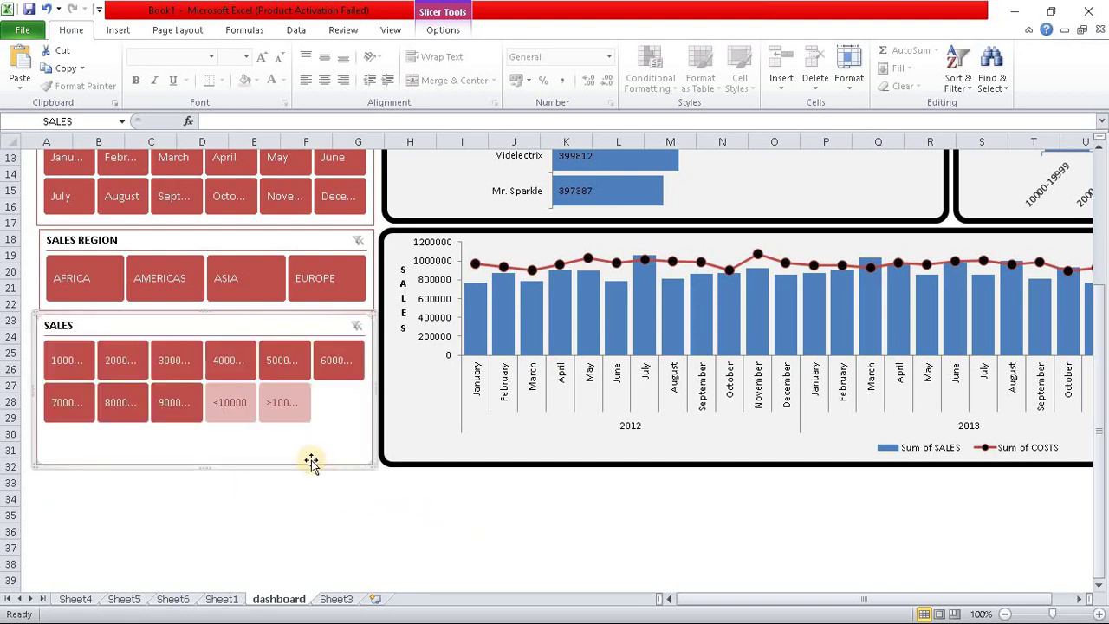
- Set the SALES slicer's button height to 1.8 cm in Slicer Tools Options
left_click(442, 29)
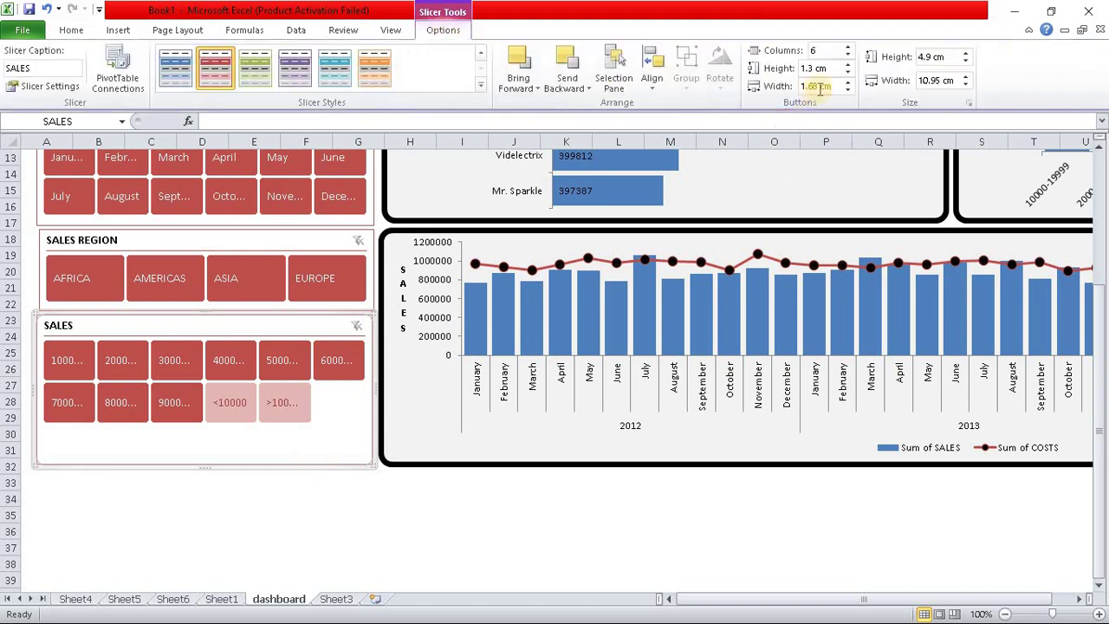
left_click(847, 64)
left_click(847, 64)
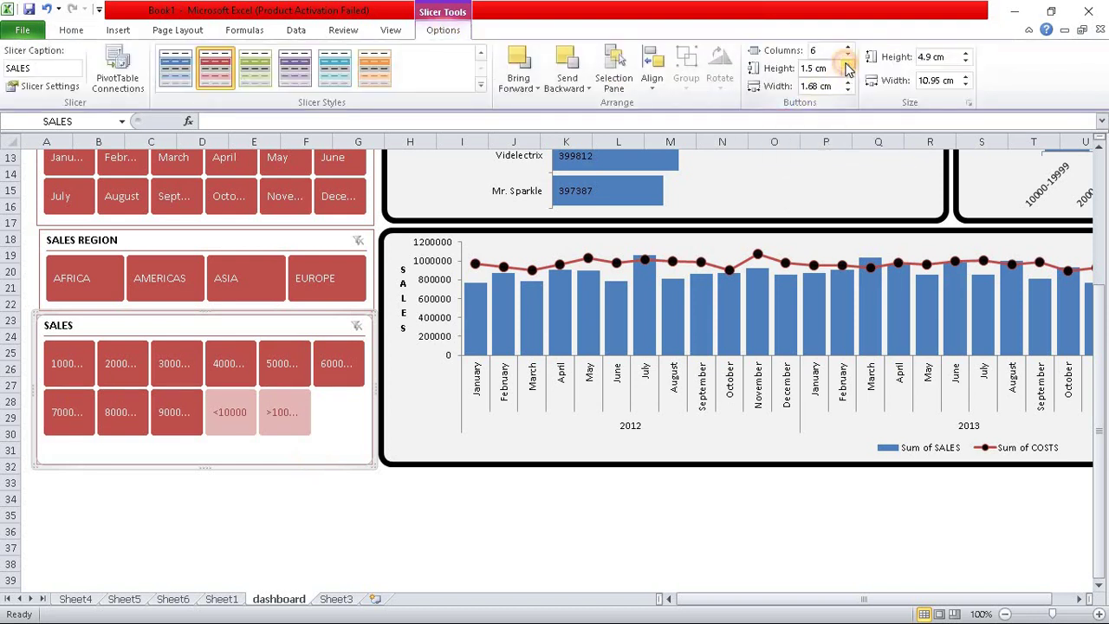
left_click(846, 64)
left_click(846, 64)
left_click(847, 64)
left_click(846, 65)
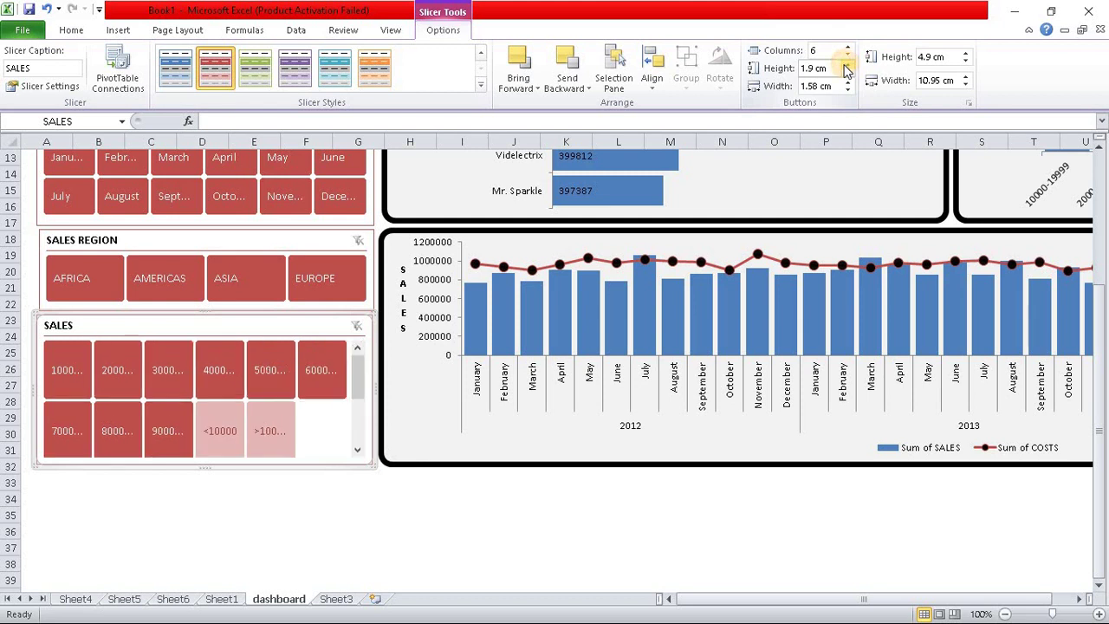
left_click(848, 74)
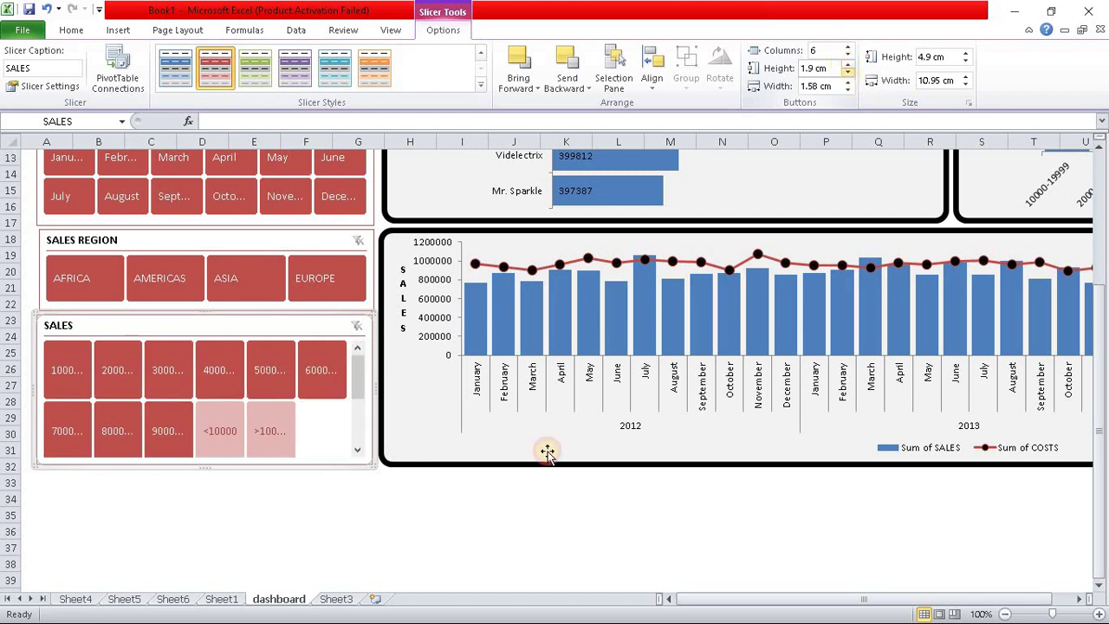
left_click(526, 548)
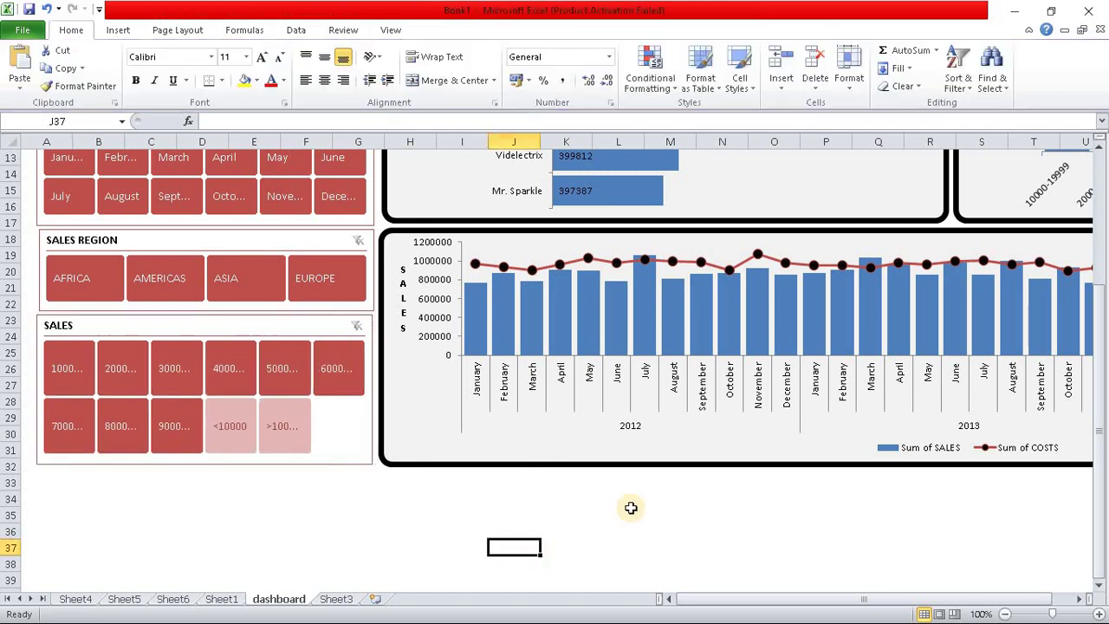
scroll(704, 433, "up", 1)
scroll(703, 433, "up", 3)
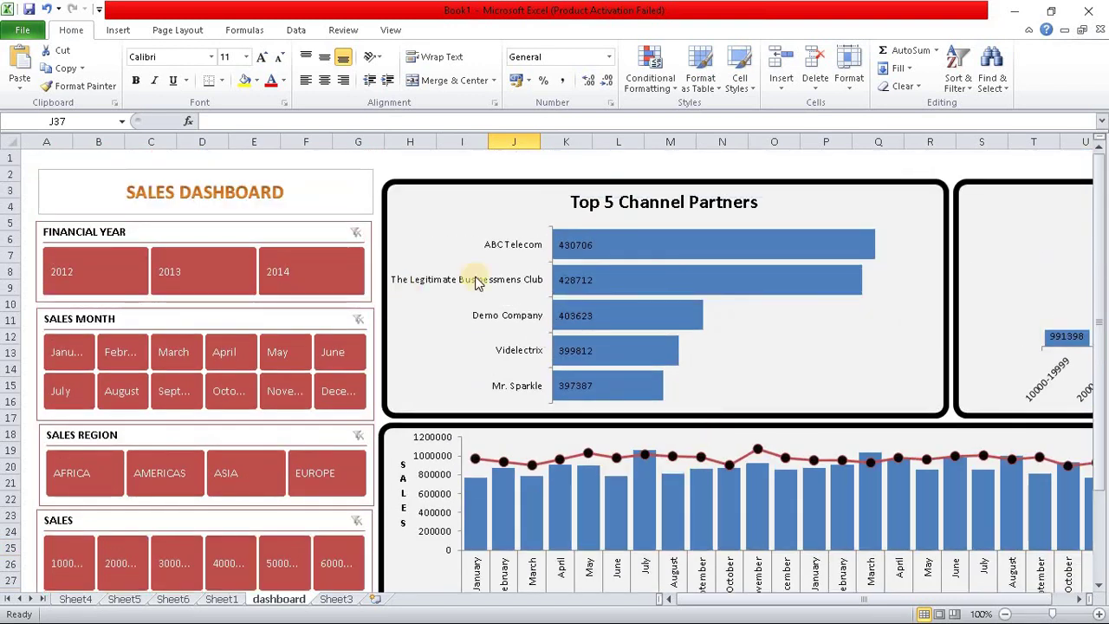
scroll(498, 284, "down", 1)
scroll(586, 314, "down", 2)
scroll(658, 334, "up", 2)
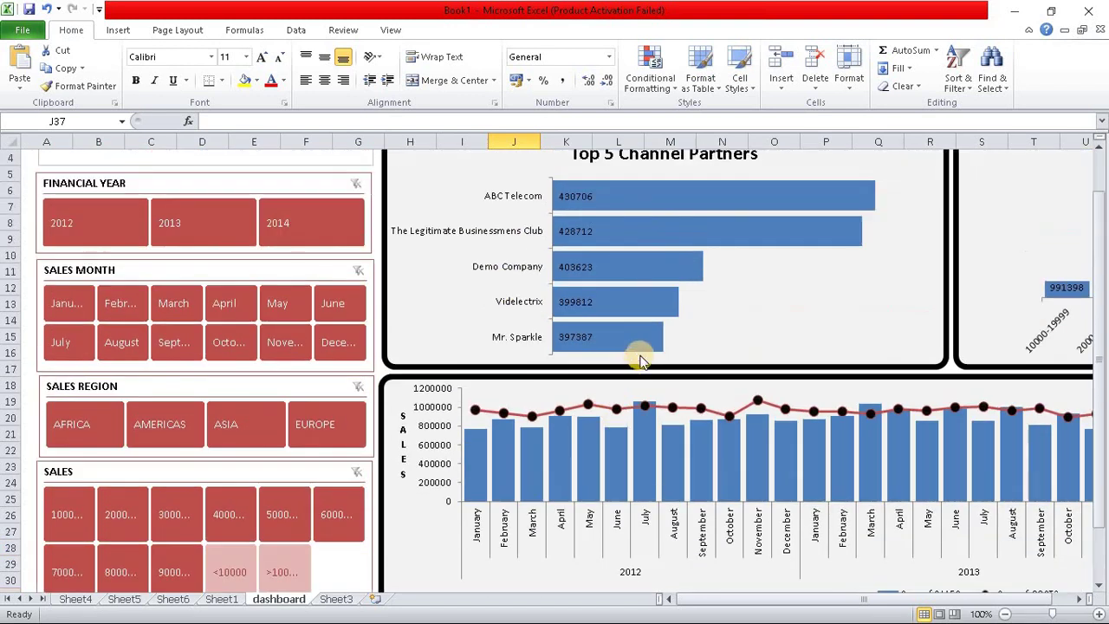
scroll(537, 333, "up", 1)
- Connect the FINANCIAL YEAR slicer to PivotTable1, PivotTable2 and PivotTable3
right_click(230, 237)
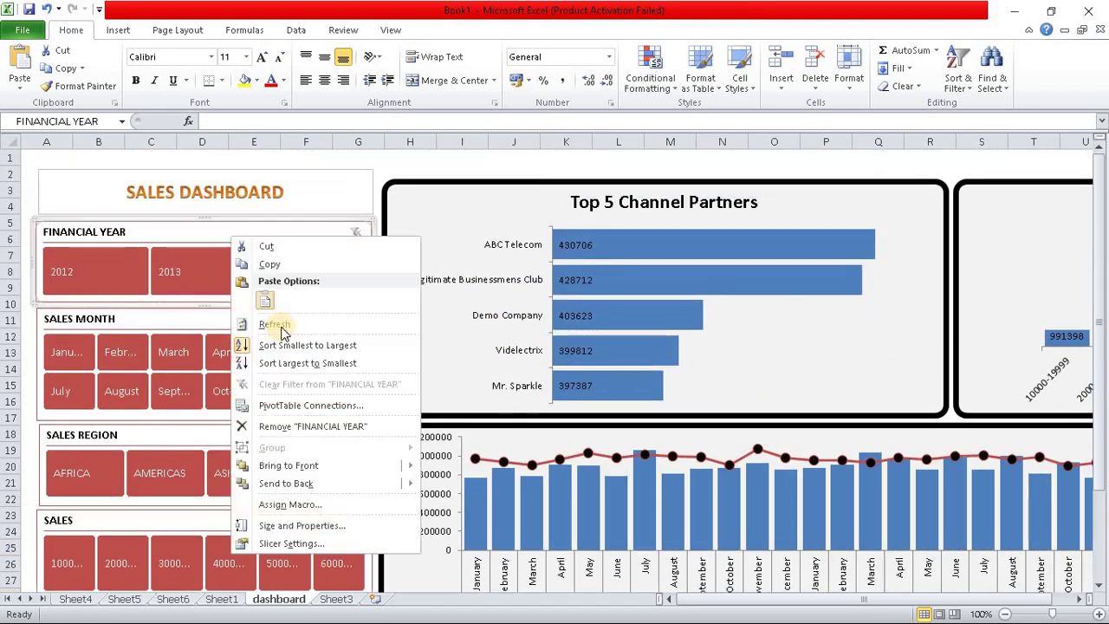
left_click(305, 405)
left_click(233, 429)
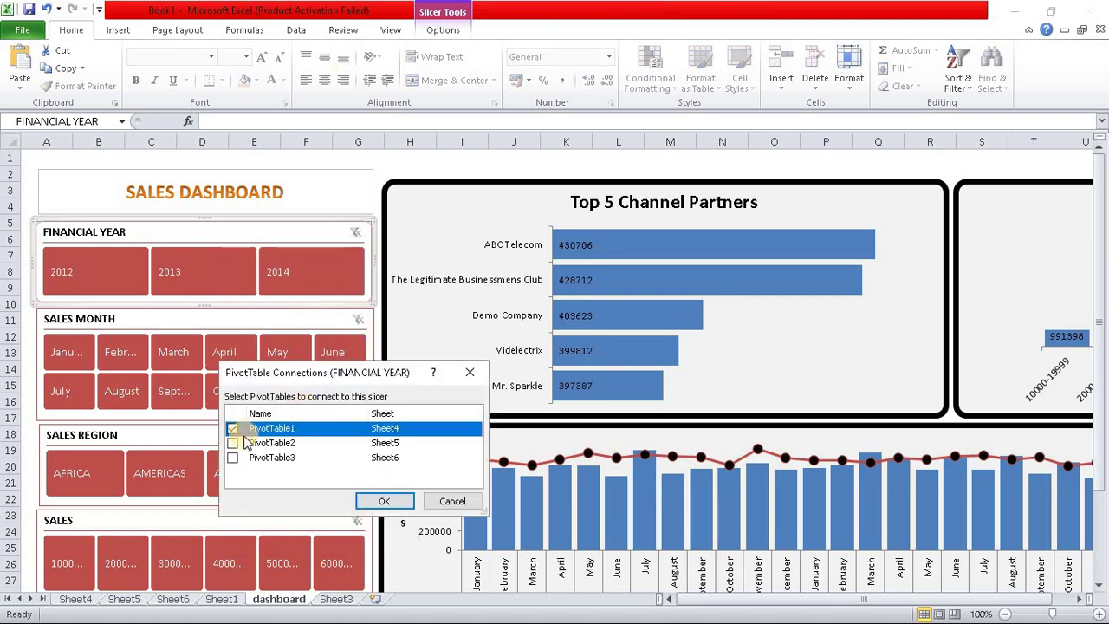
left_click(233, 443)
left_click(233, 457)
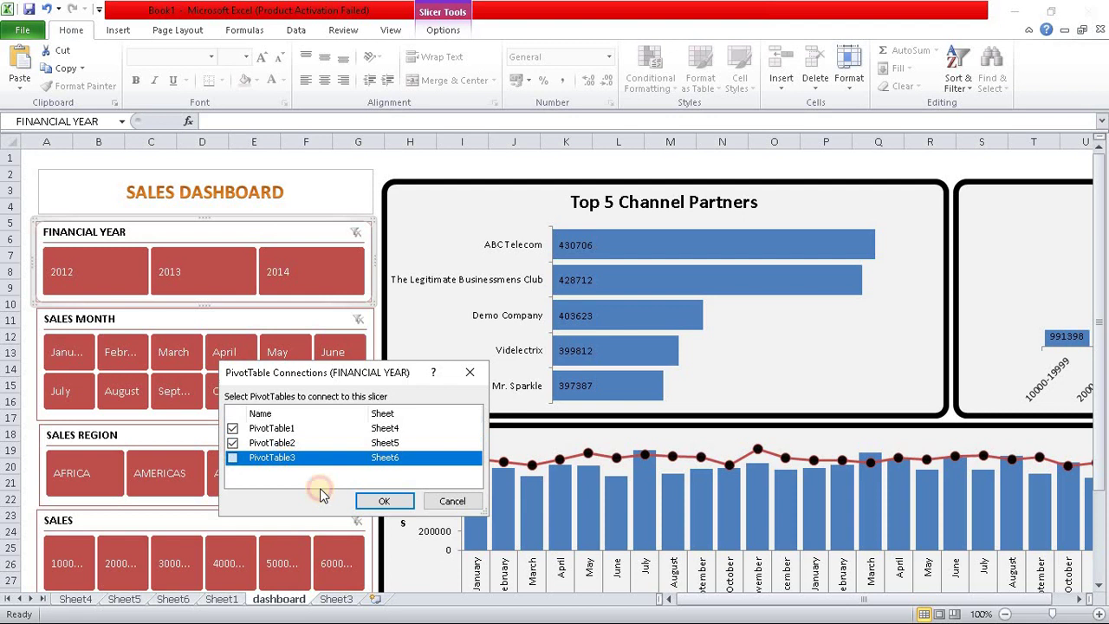
left_click(373, 501)
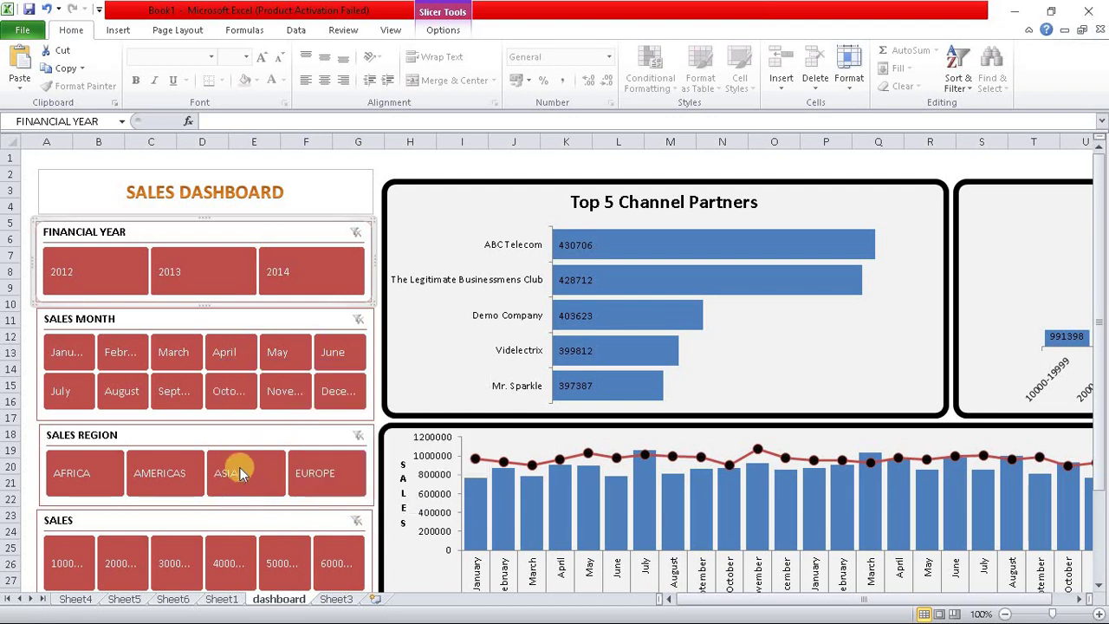
- Connect the SALES MONTH slicer to PivotTable2 and PivotTable3 as well
right_click(248, 317)
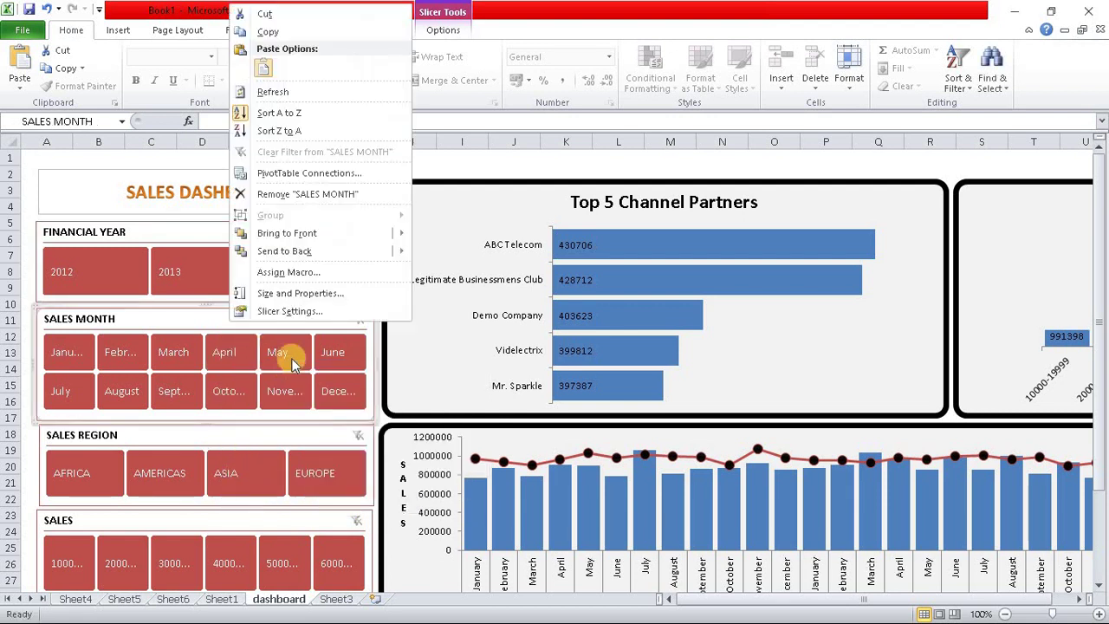
left_click(301, 173)
left_click(232, 443)
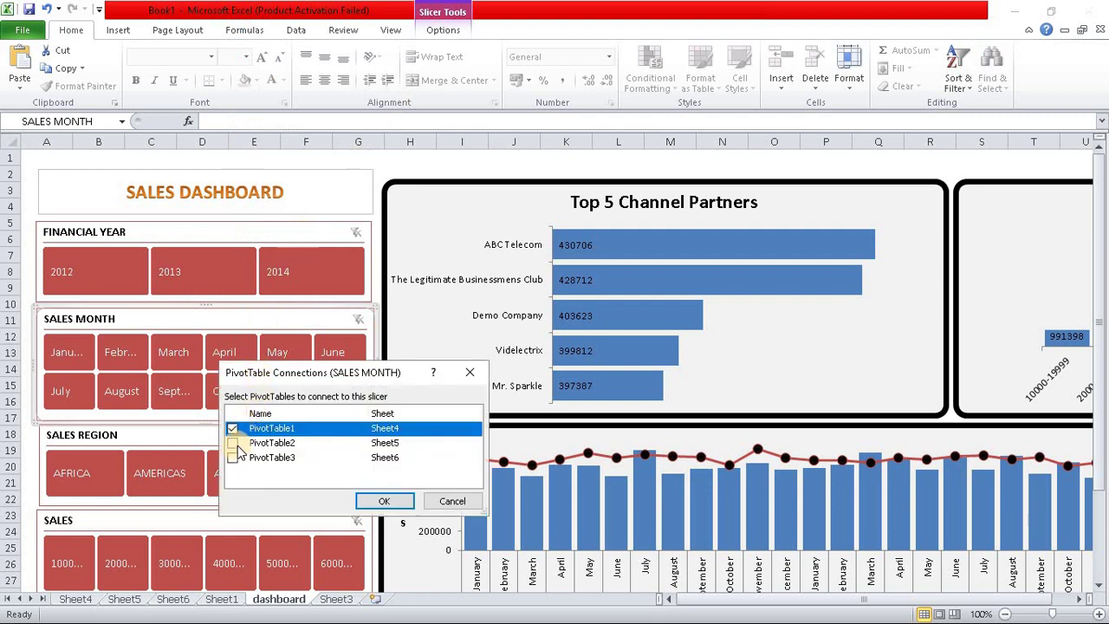
left_click(232, 458)
left_click(384, 502)
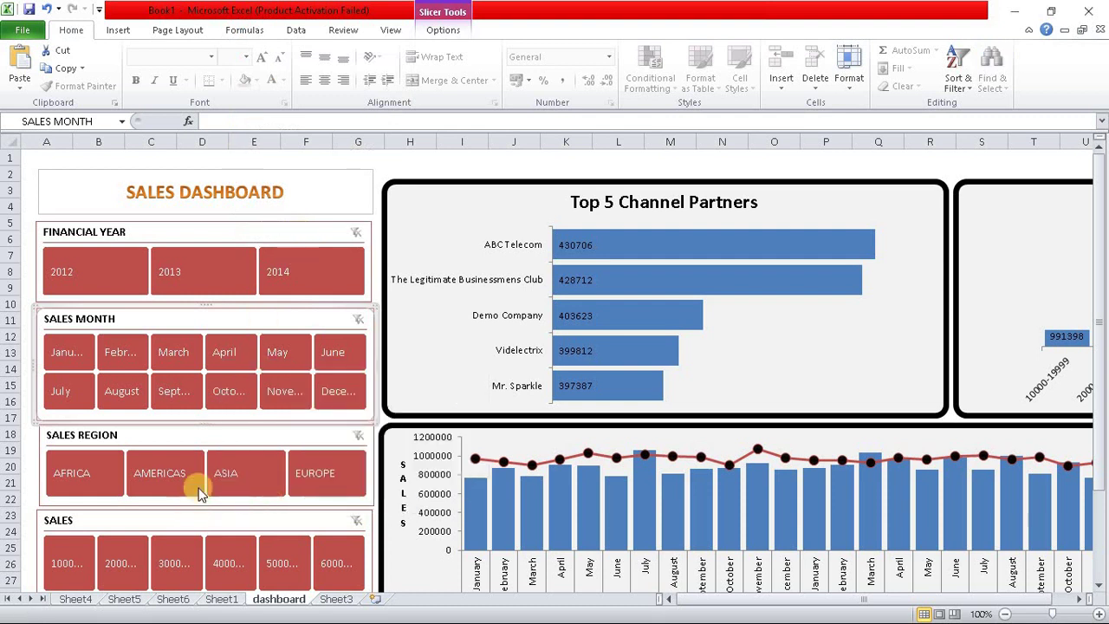
- Connect the SALES REGION slicer to PivotTable2 and PivotTable3, then recheck all three are linked
right_click(245, 431)
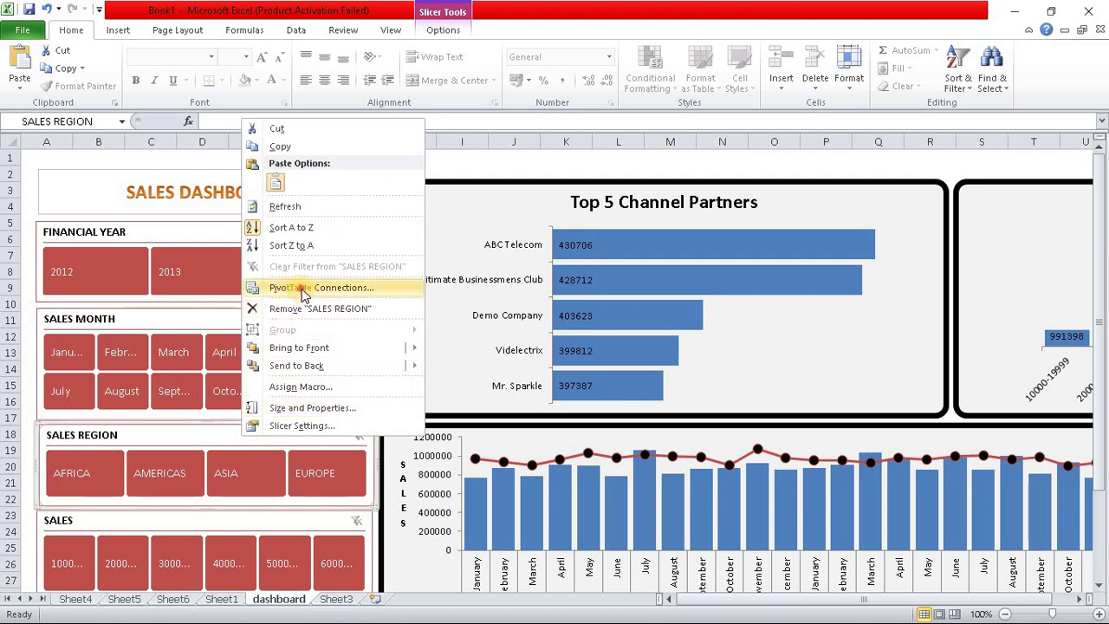
left_click(302, 289)
left_click(232, 443)
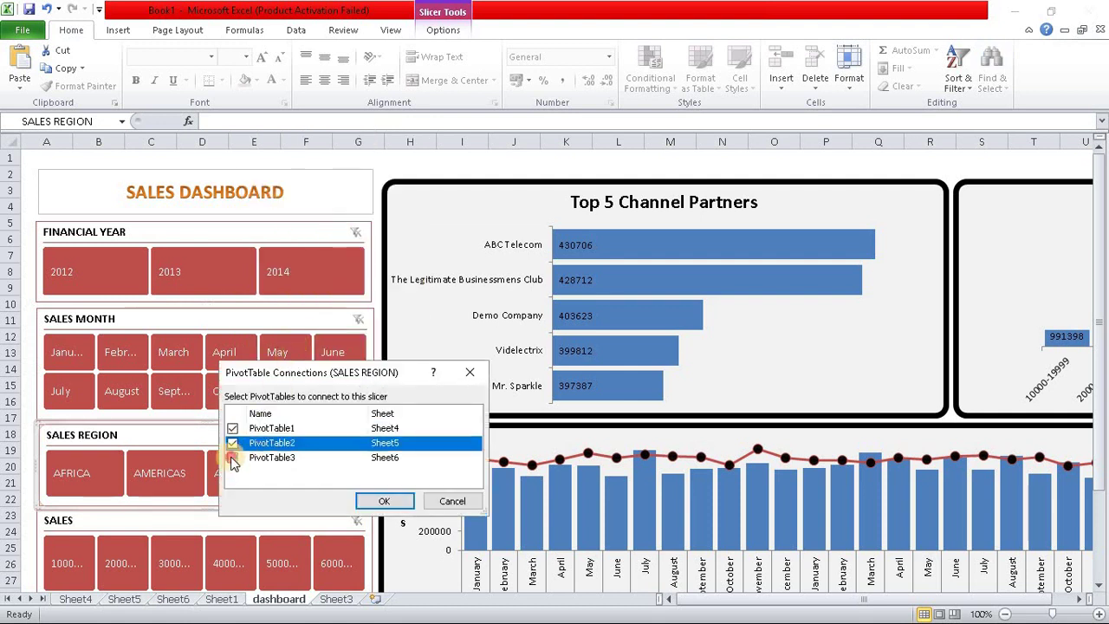
left_click(232, 458)
left_click(384, 500)
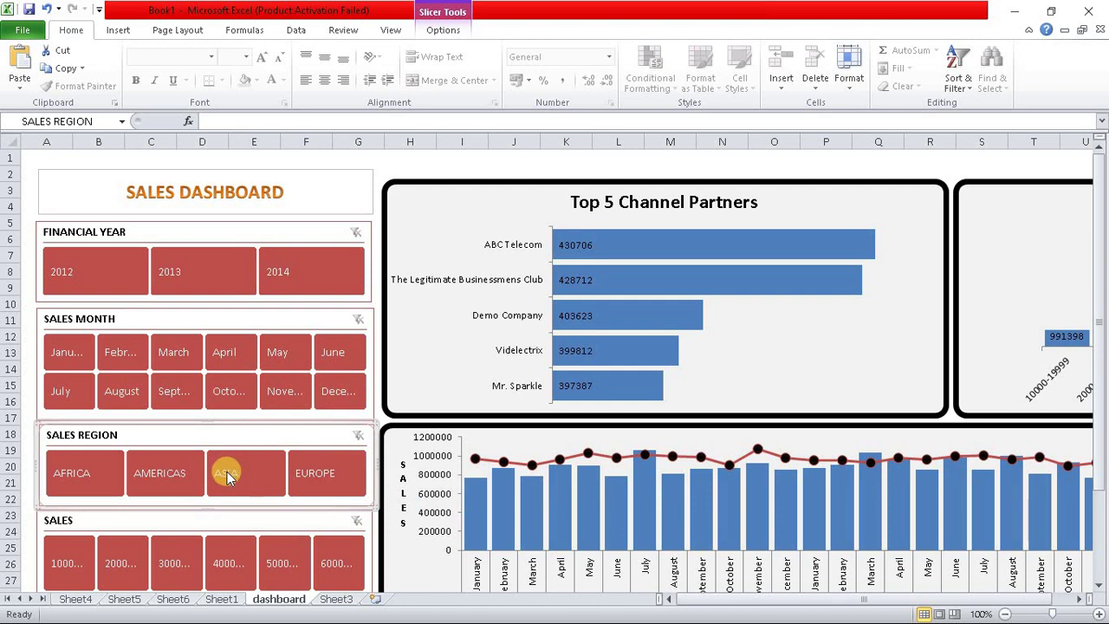
left_click(394, 158)
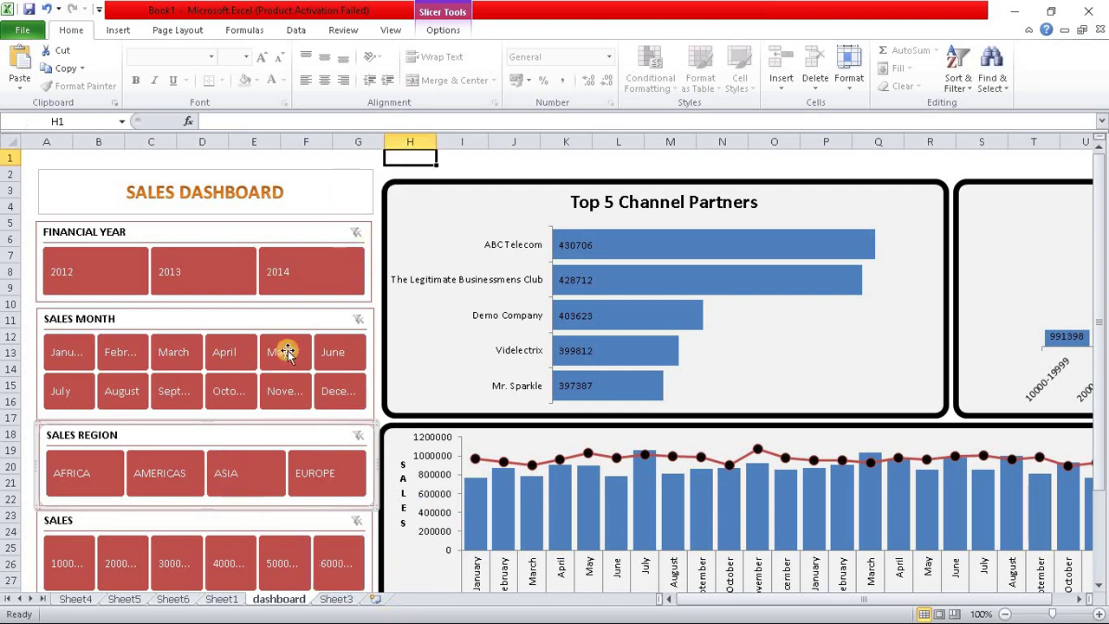
scroll(286, 352, "down", 2)
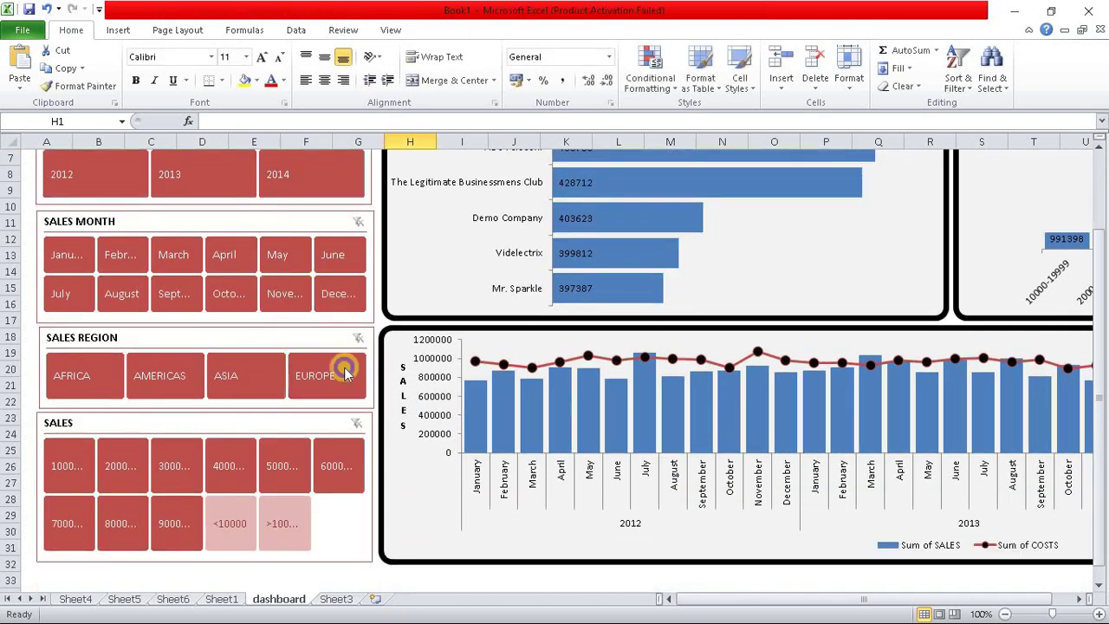
right_click(348, 368)
left_click(339, 192)
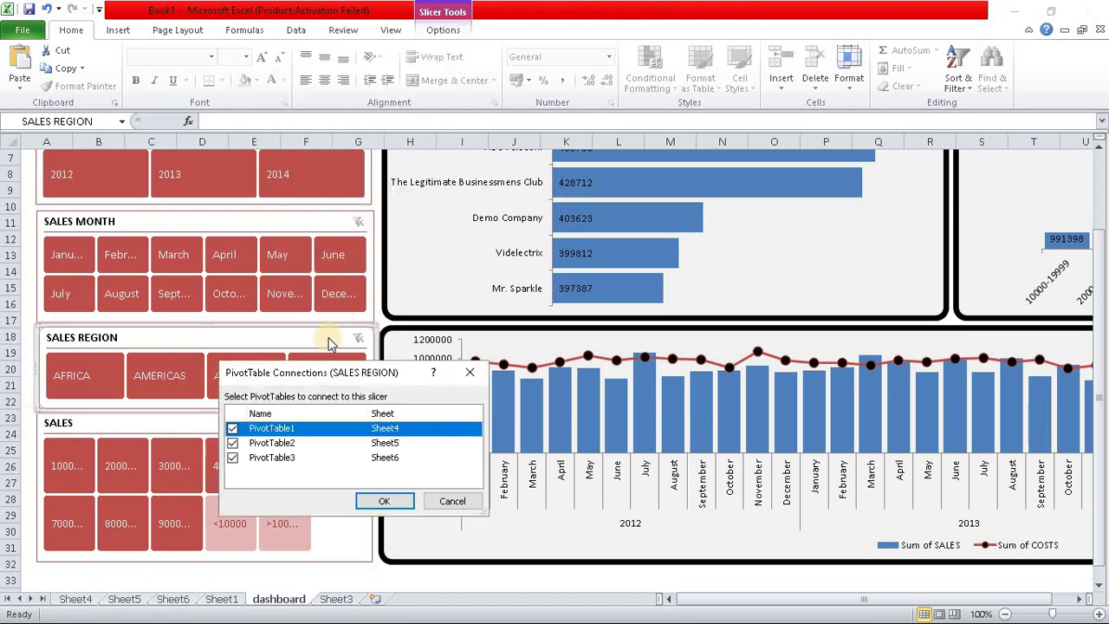
left_click(384, 501)
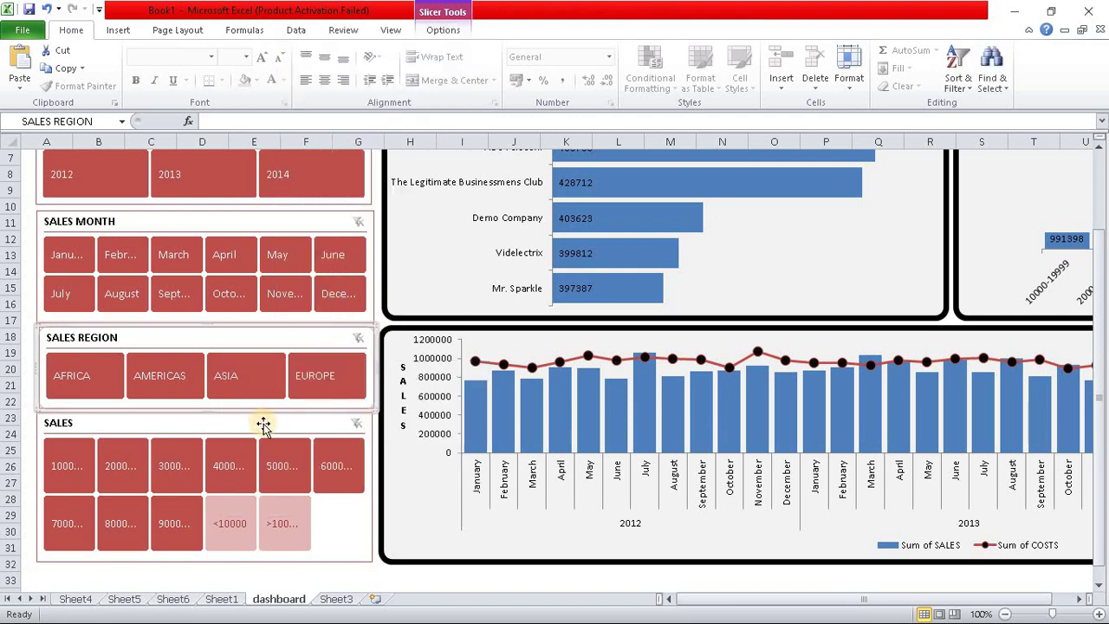
- Connect the SALES slicer to PivotTable1 and PivotTable2 too
right_click(264, 424)
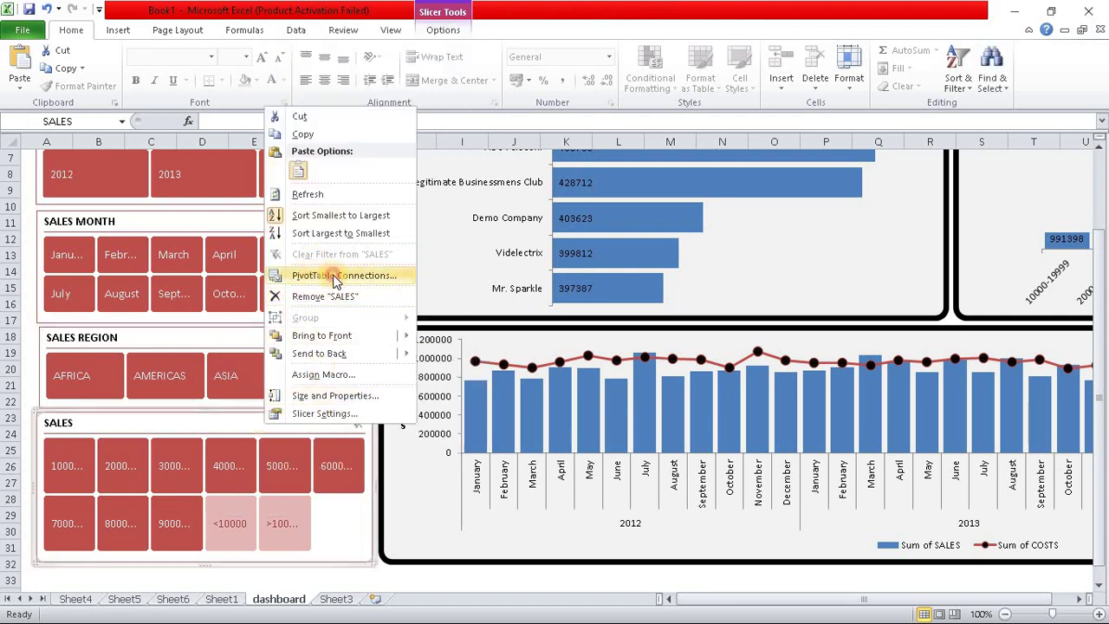
left_click(336, 275)
left_click(232, 428)
left_click(232, 443)
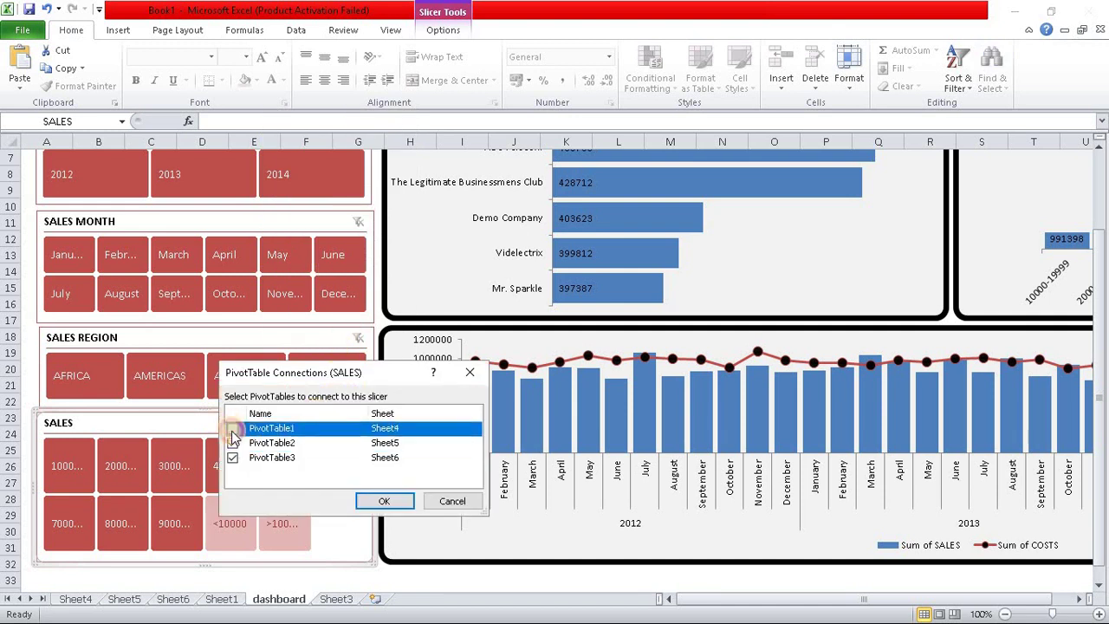
left_click(372, 501)
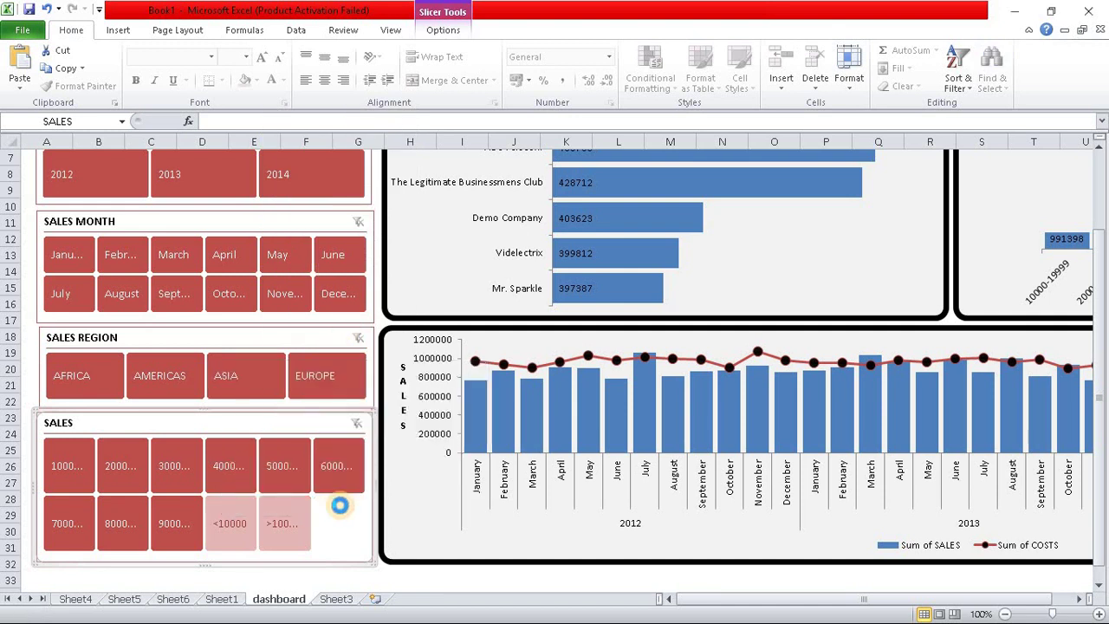
left_click(499, 580)
scroll(476, 351, "up", 2)
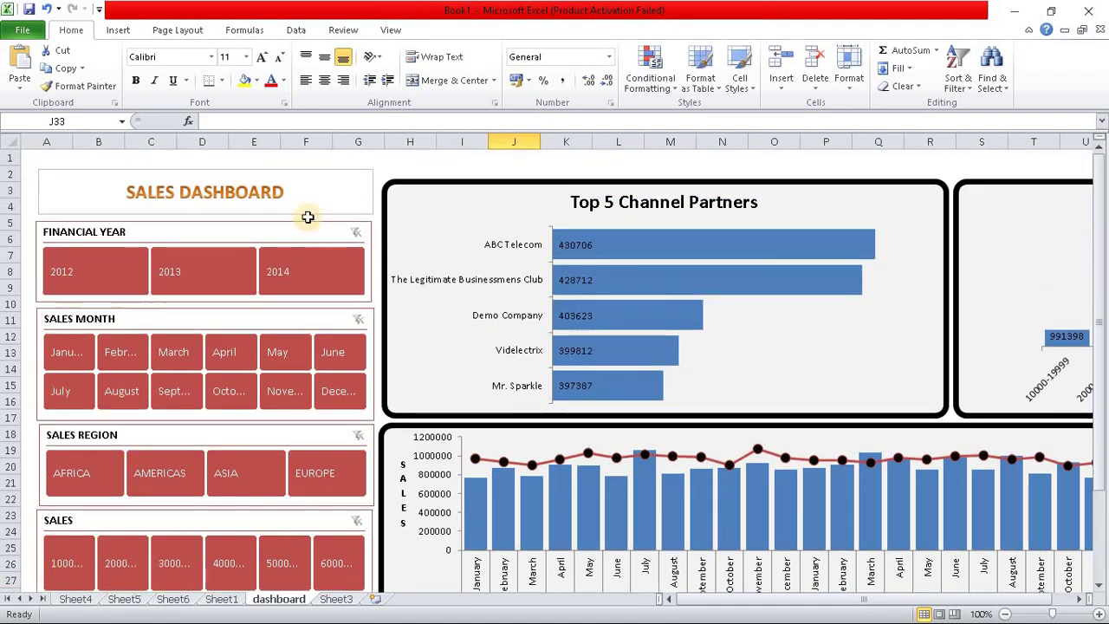
left_click(325, 191)
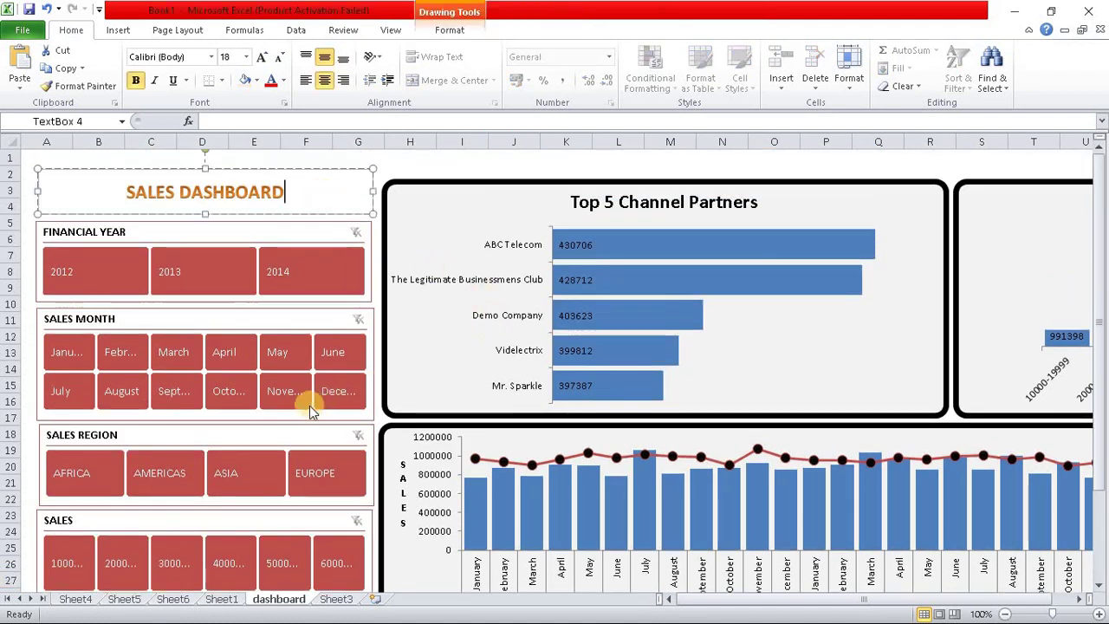
left_click(309, 229)
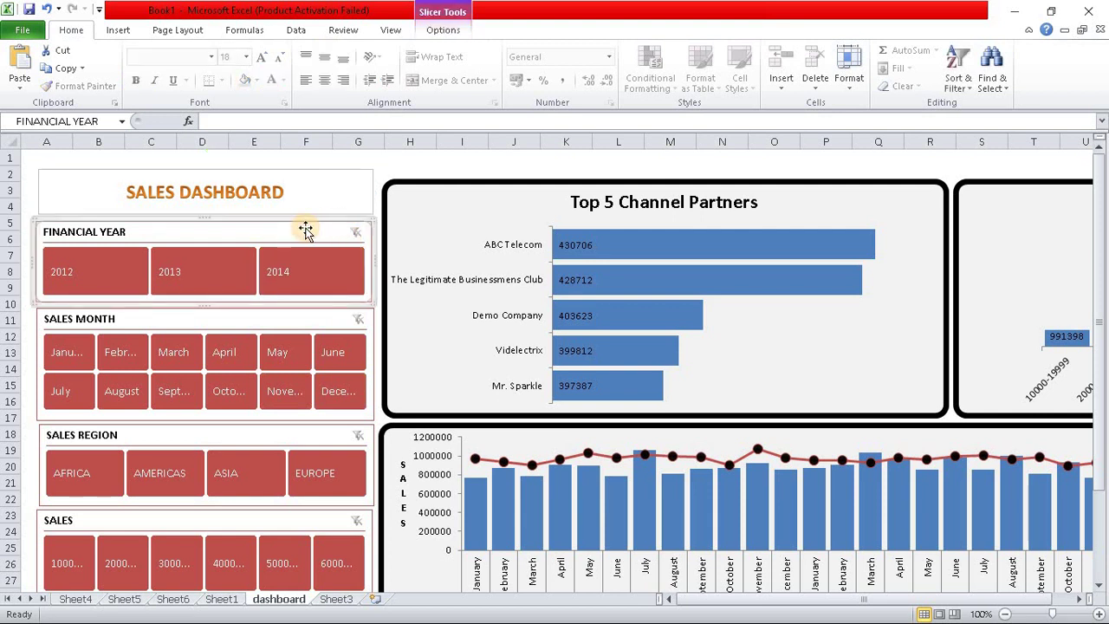
double_click(306, 230)
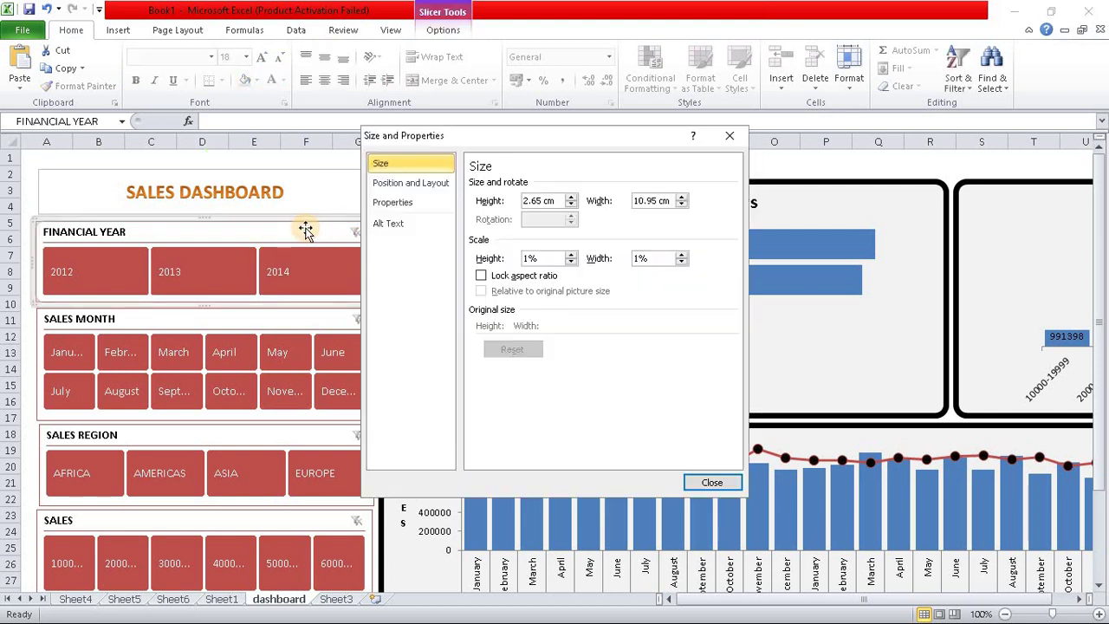
left_click(412, 202)
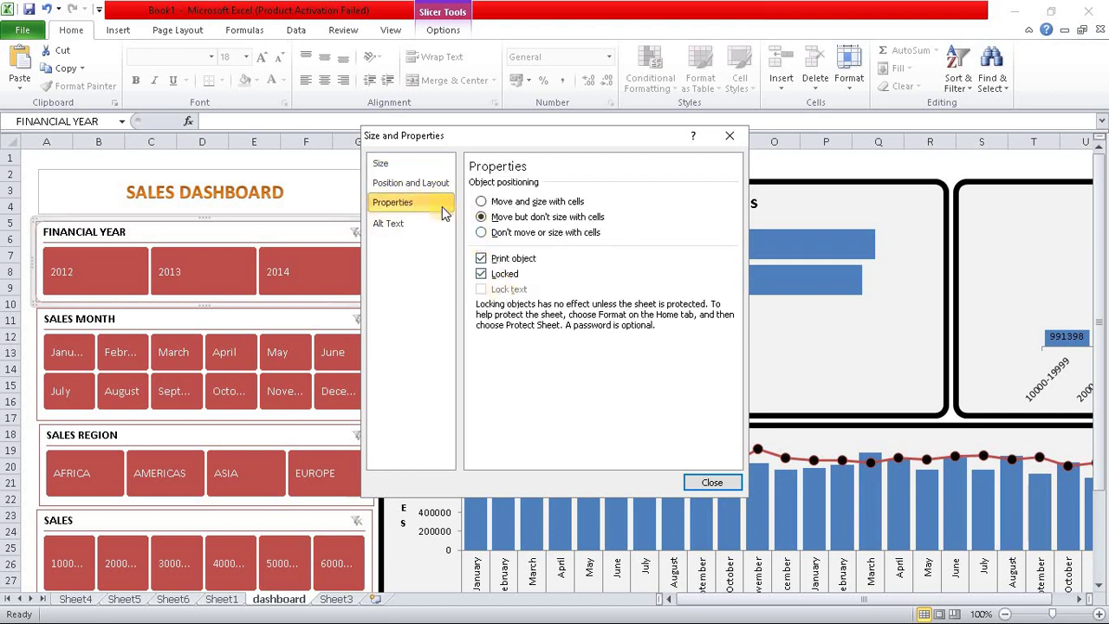
left_click(431, 183)
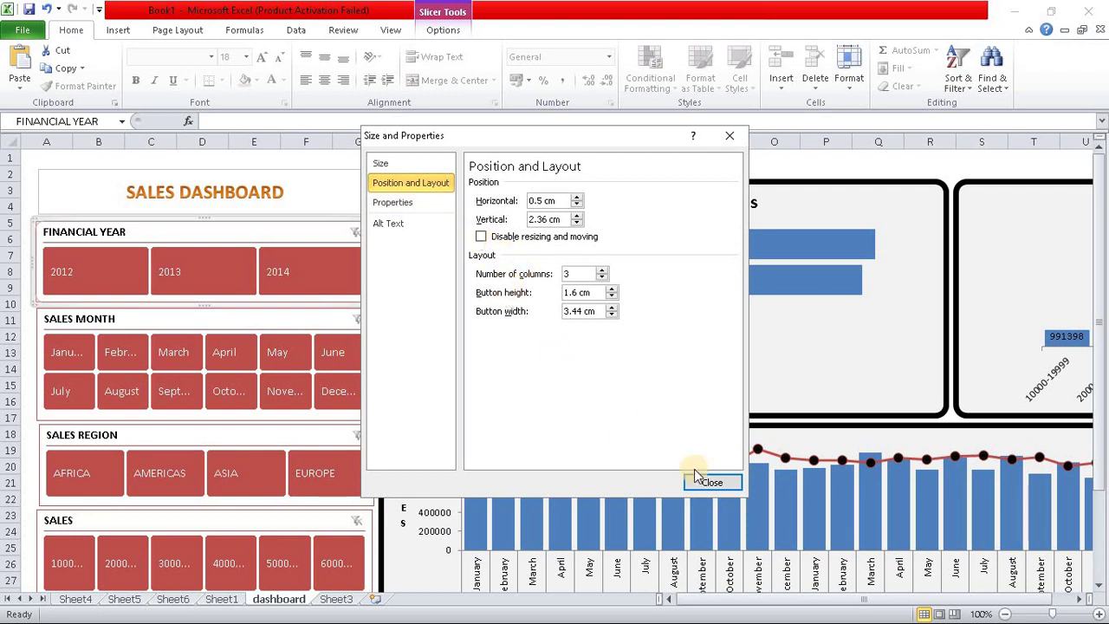
left_click(719, 482)
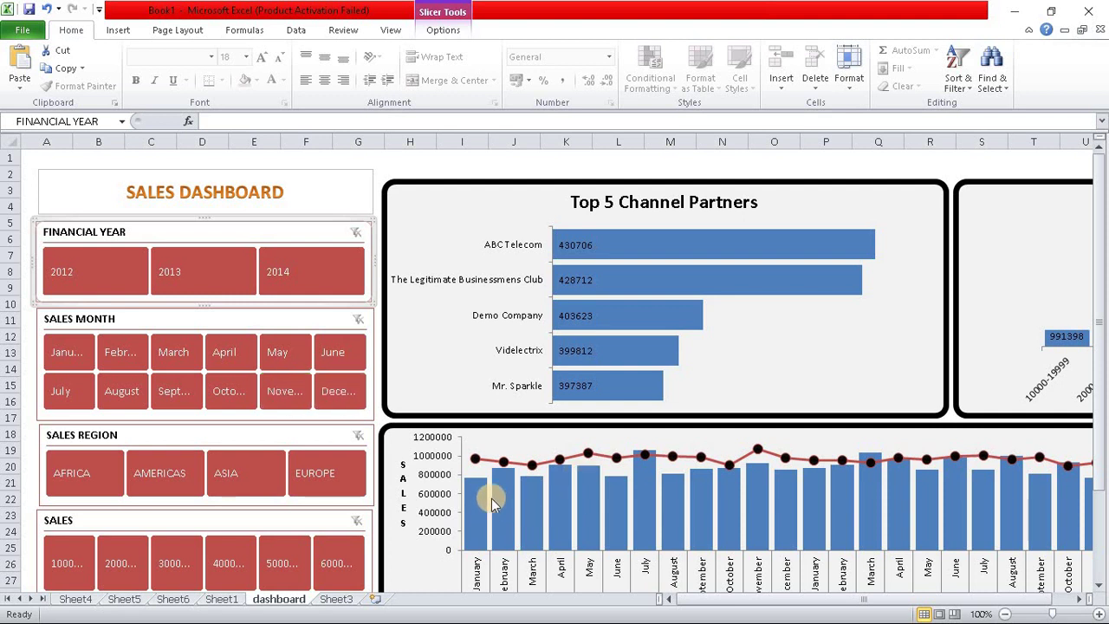
mouse_move(502, 511)
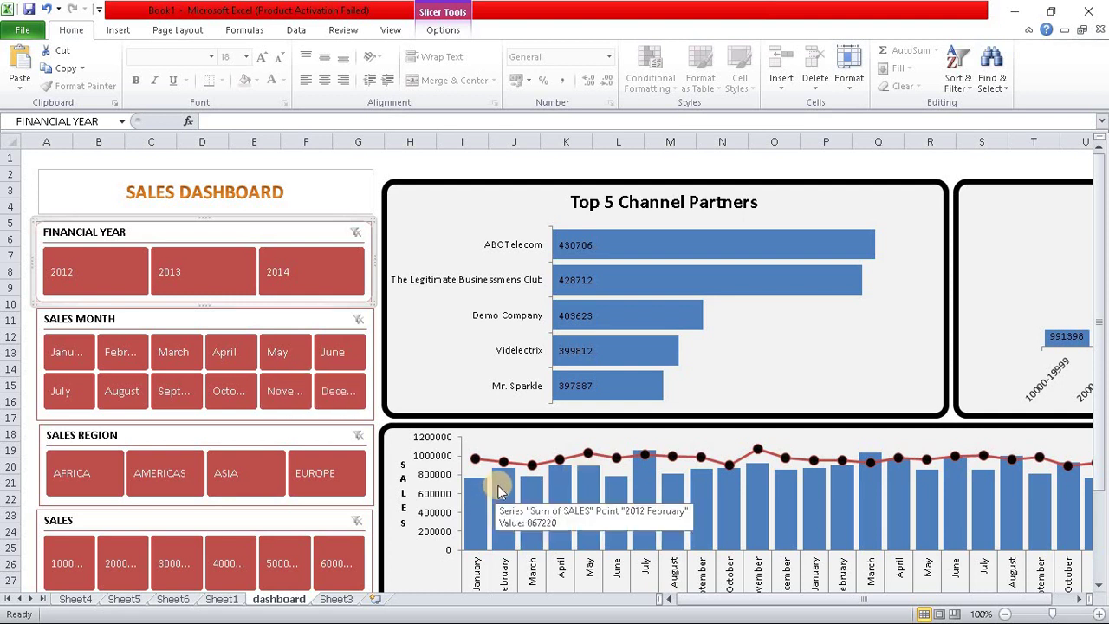
- Shift the monthly sales-and-costs chart slightly right to align with the charts above
left_click(411, 165)
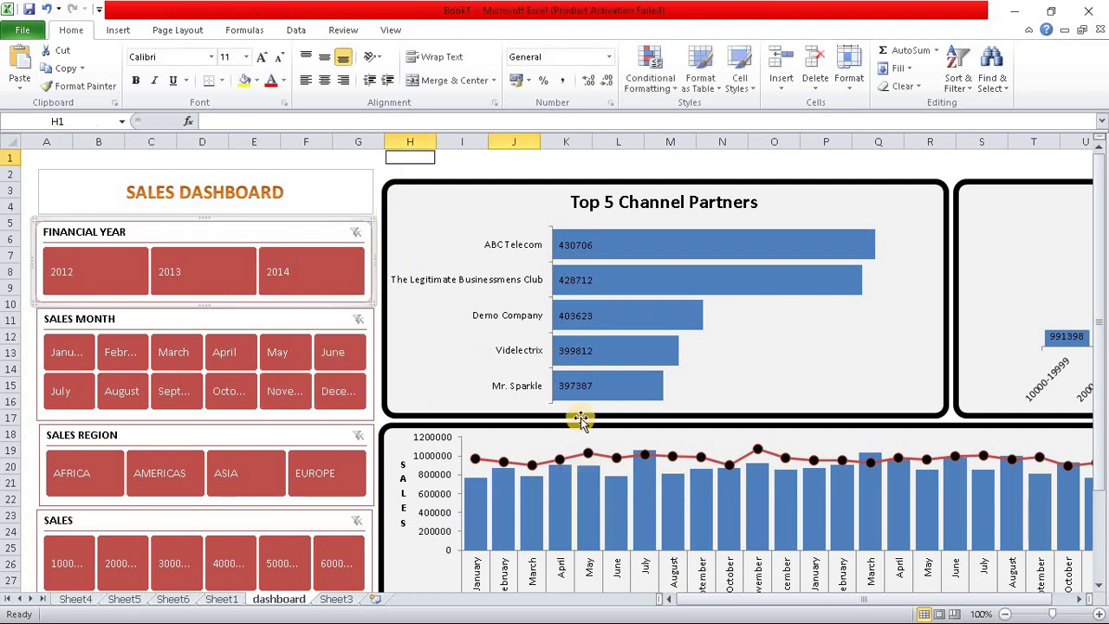
scroll(564, 418, "down", 1, "ctrl")
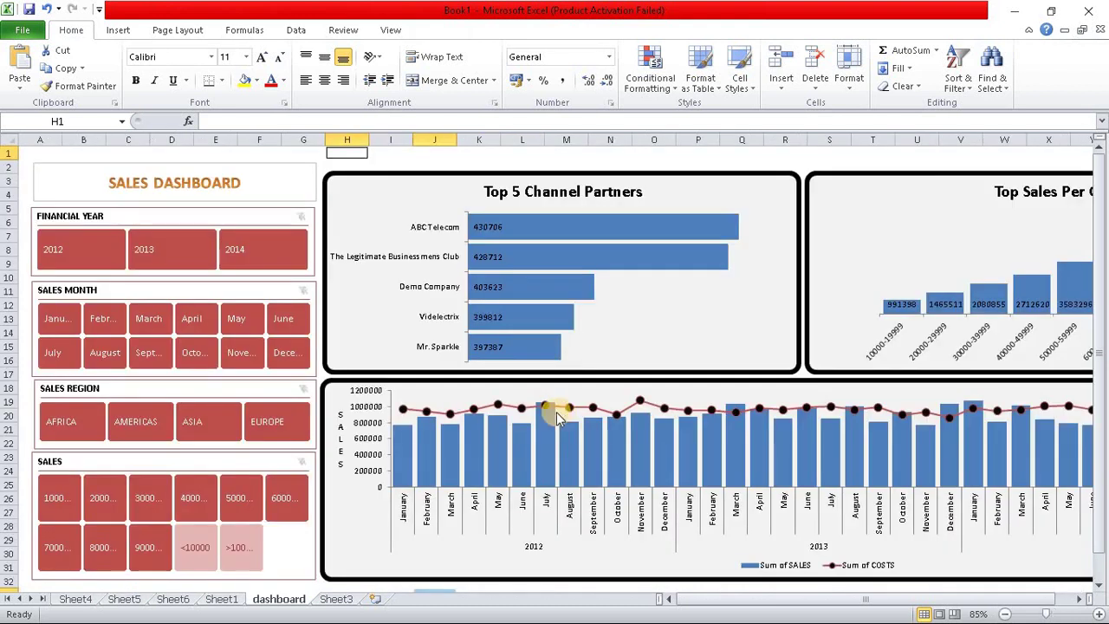
scroll(557, 418, "down", 1, "ctrl")
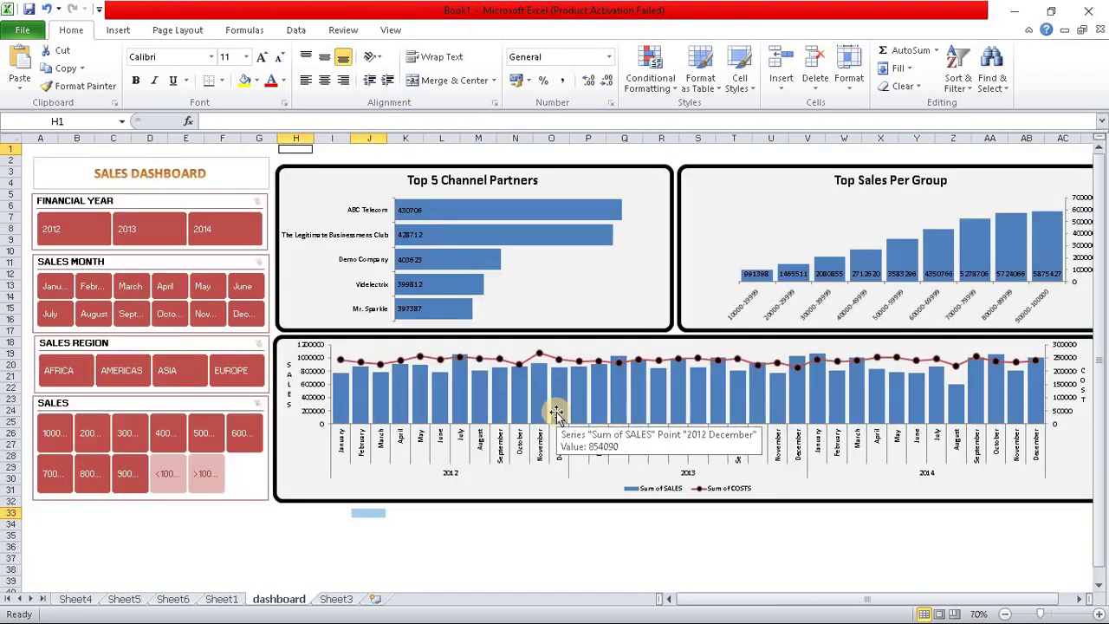
scroll(557, 417, "down", 1, "ctrl")
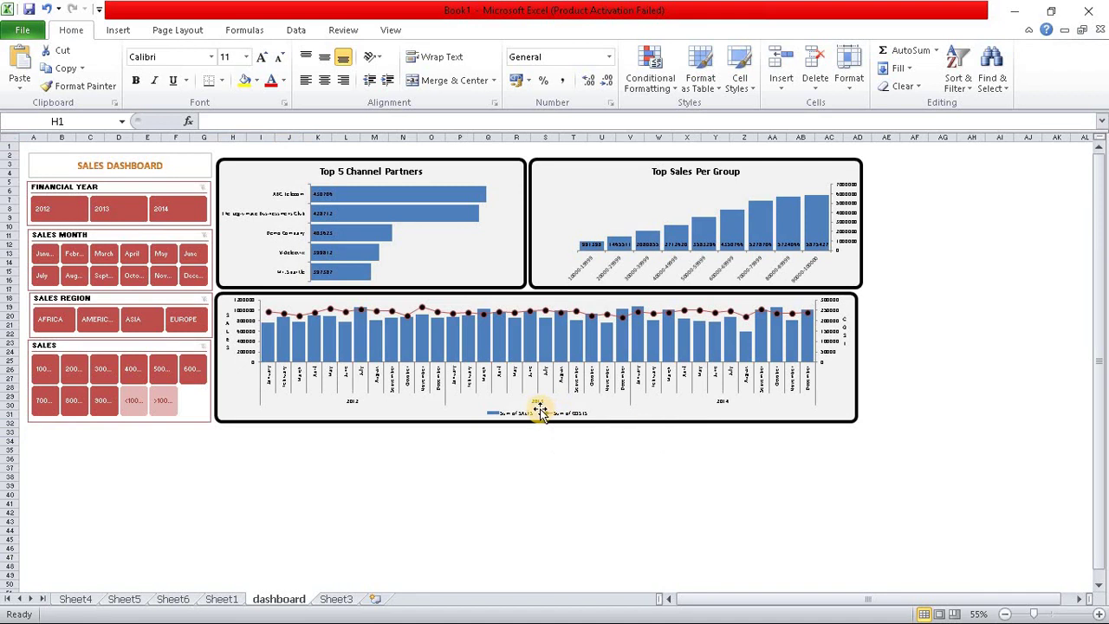
left_click(848, 380)
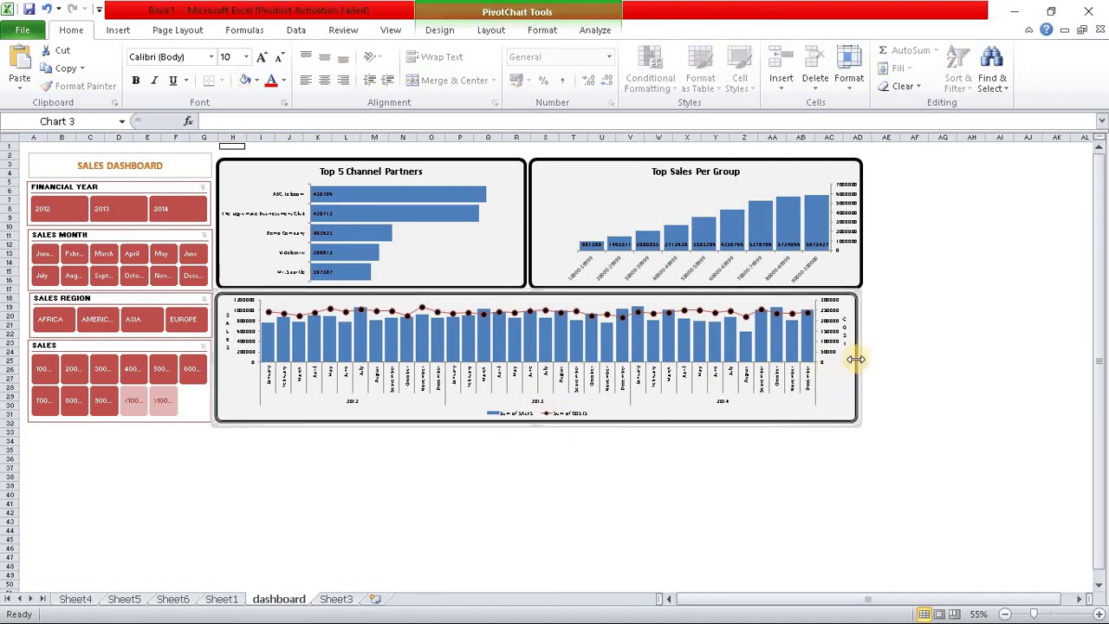
left_click_drag(856, 358, 861, 357)
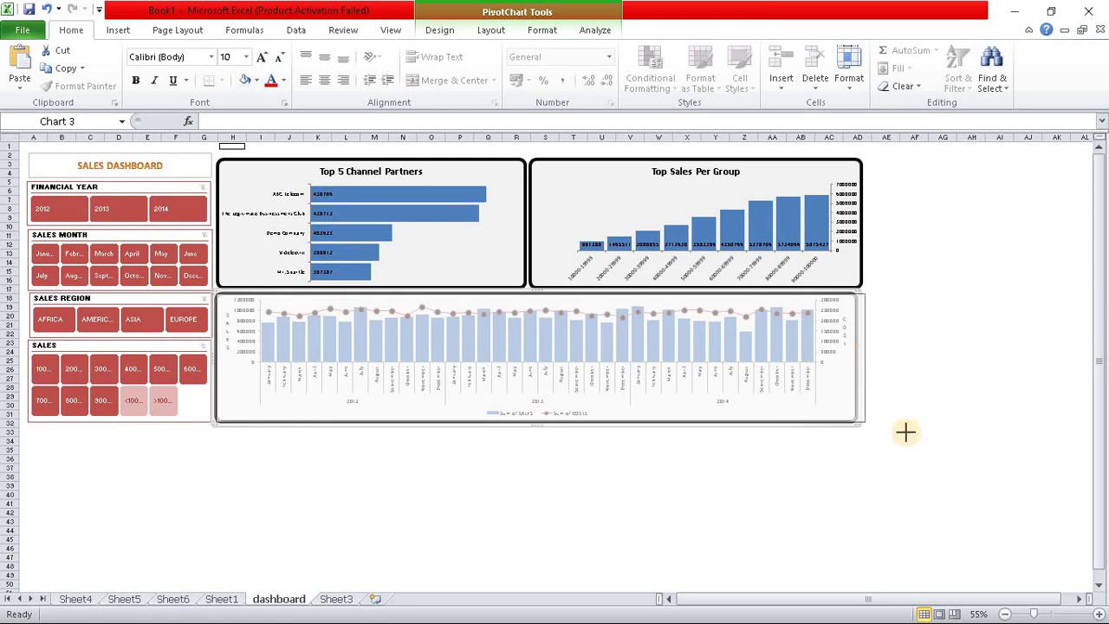
left_click(937, 435)
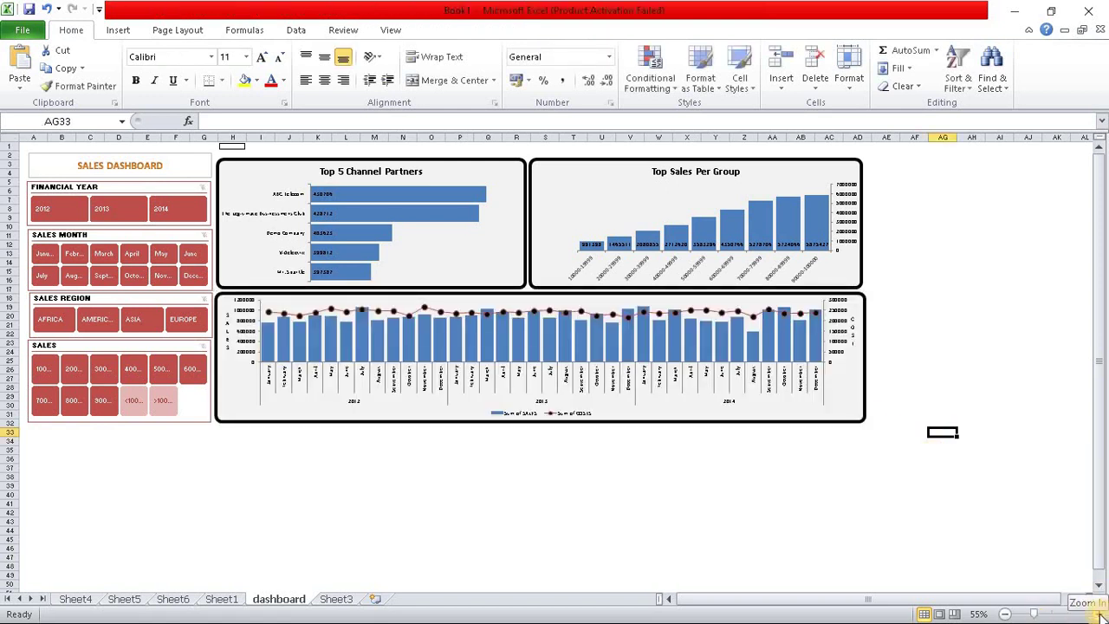
- Zoom the dashboard back in to 90%
left_click(1098, 613)
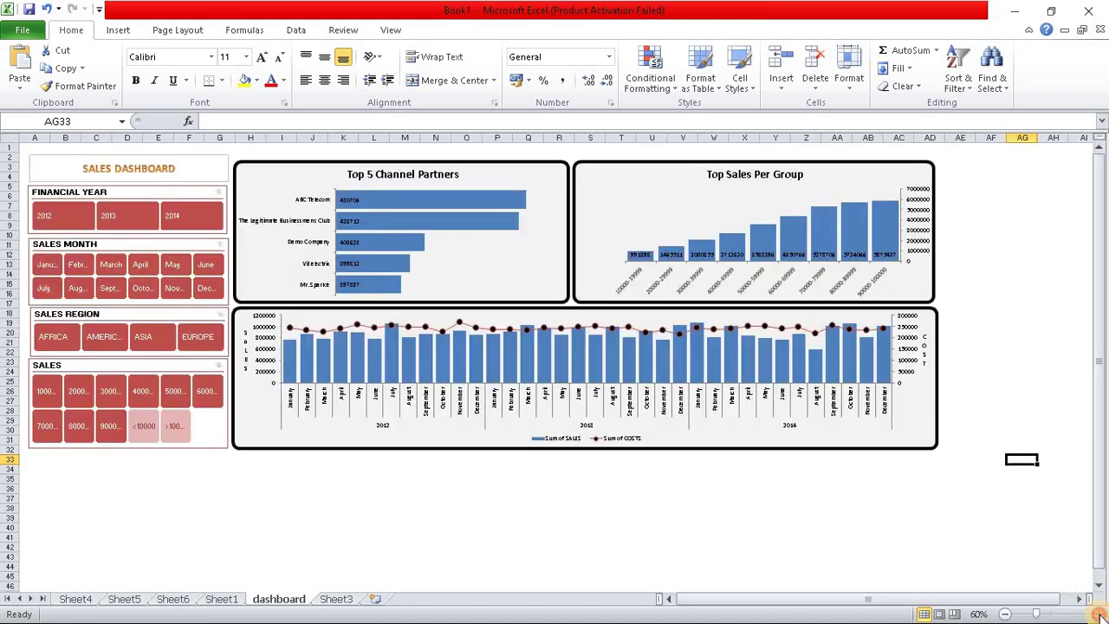
left_click(1098, 614)
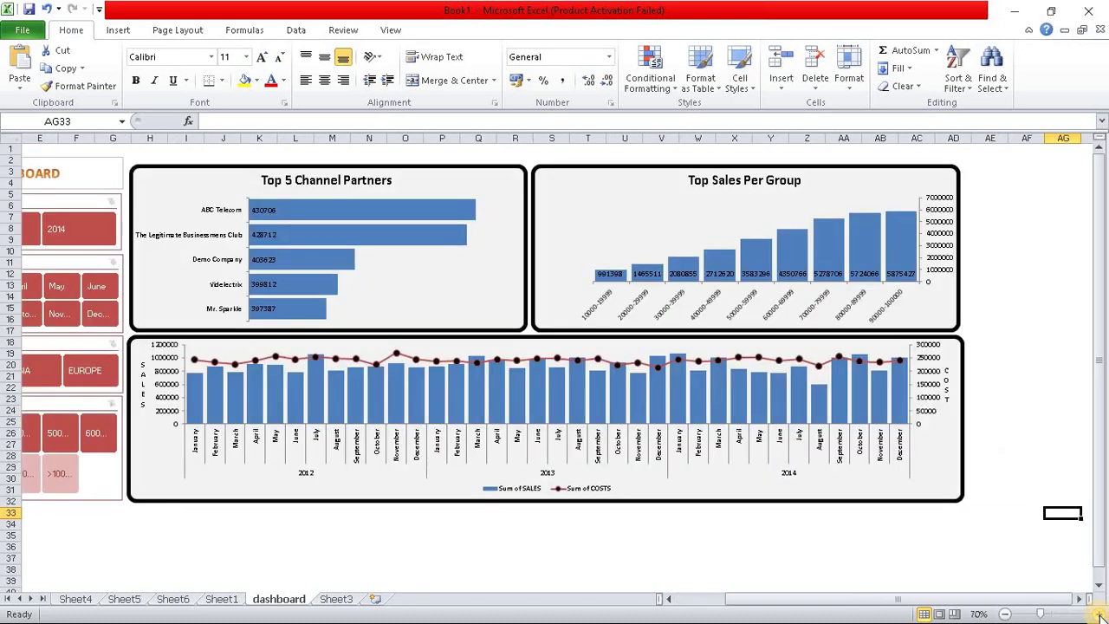
left_click(1098, 613)
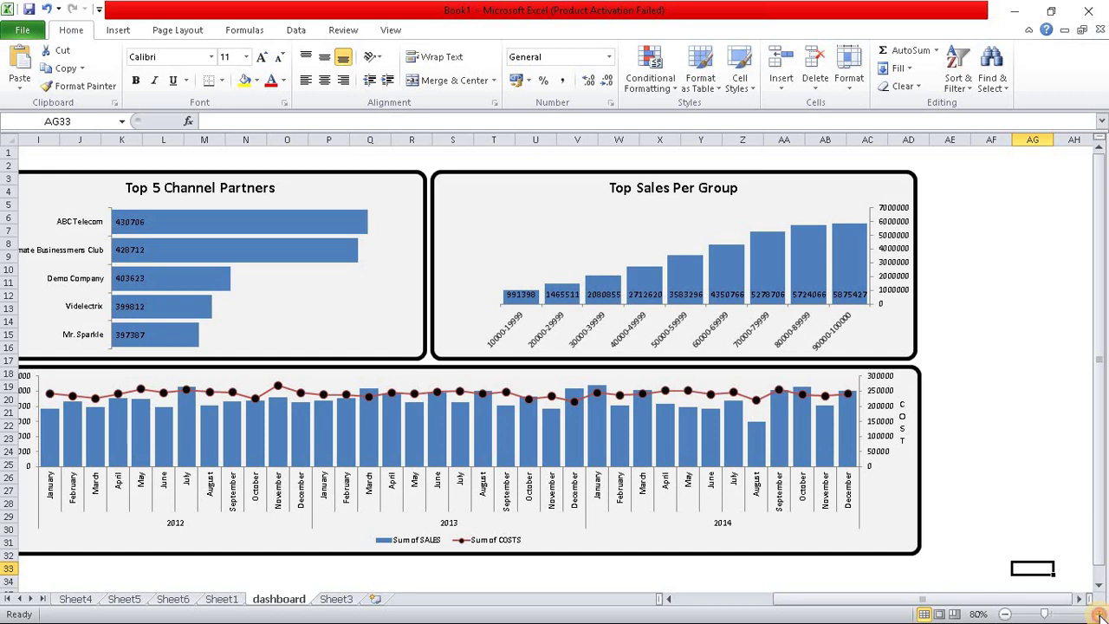
left_click(1098, 613)
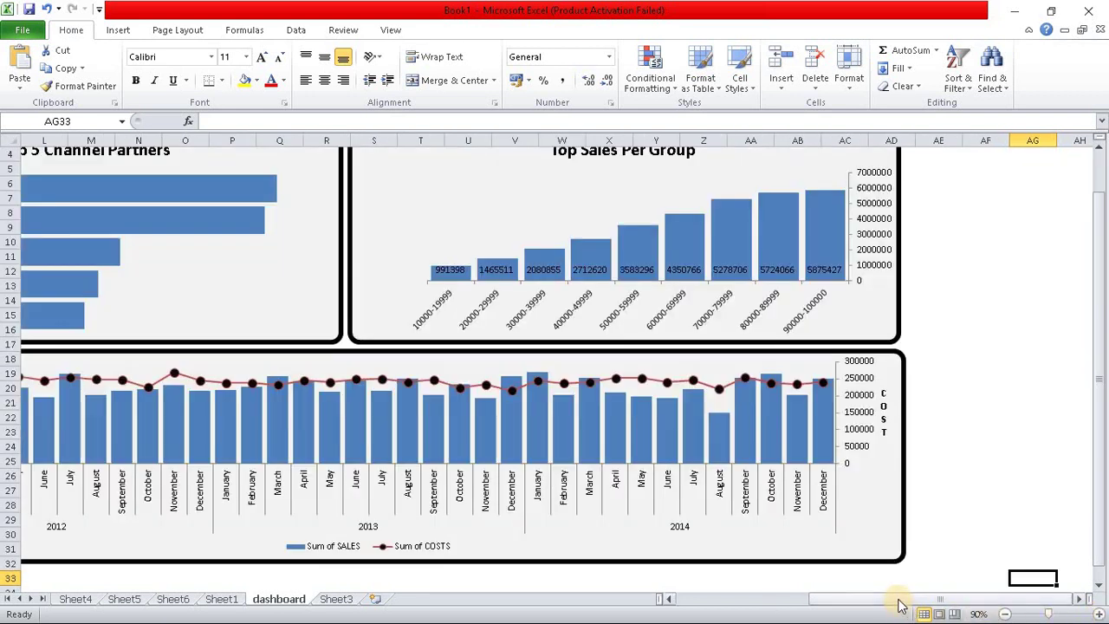
left_click_drag(900, 601, 451, 601)
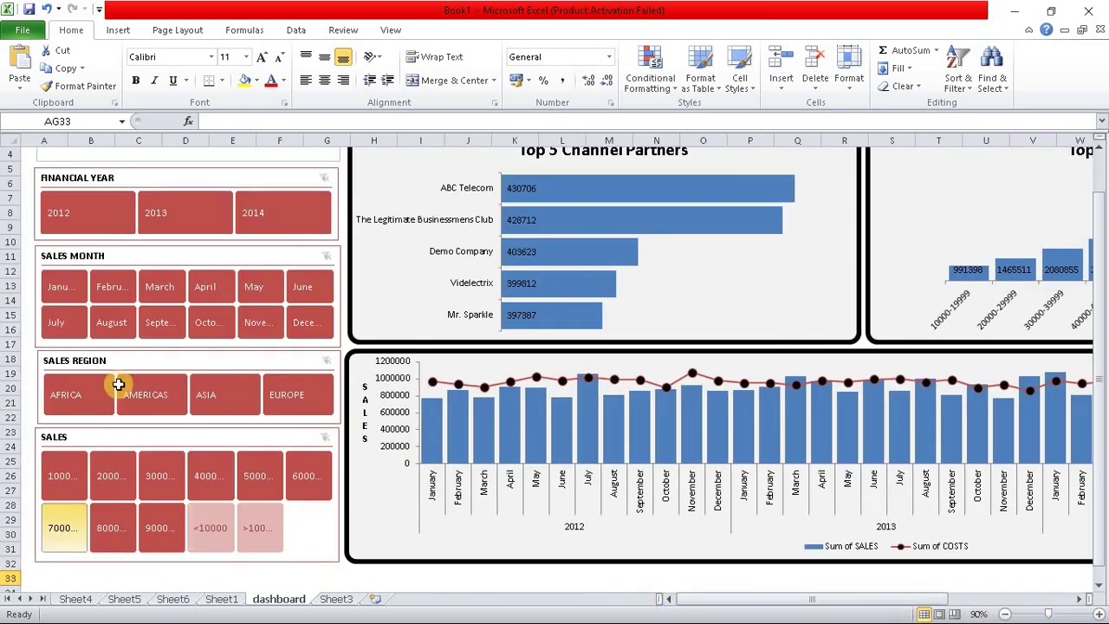
- Test the year and month slicers: filter 2012, clear, filter 2014, then May and clear month
scroll(215, 371, "up", 1)
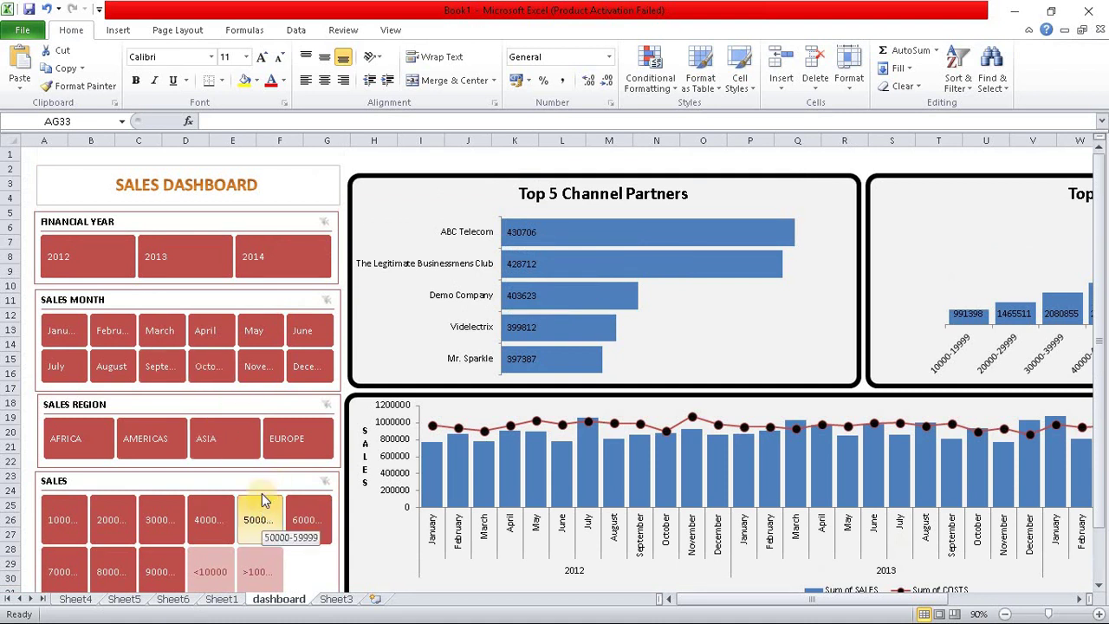
left_click(75, 256)
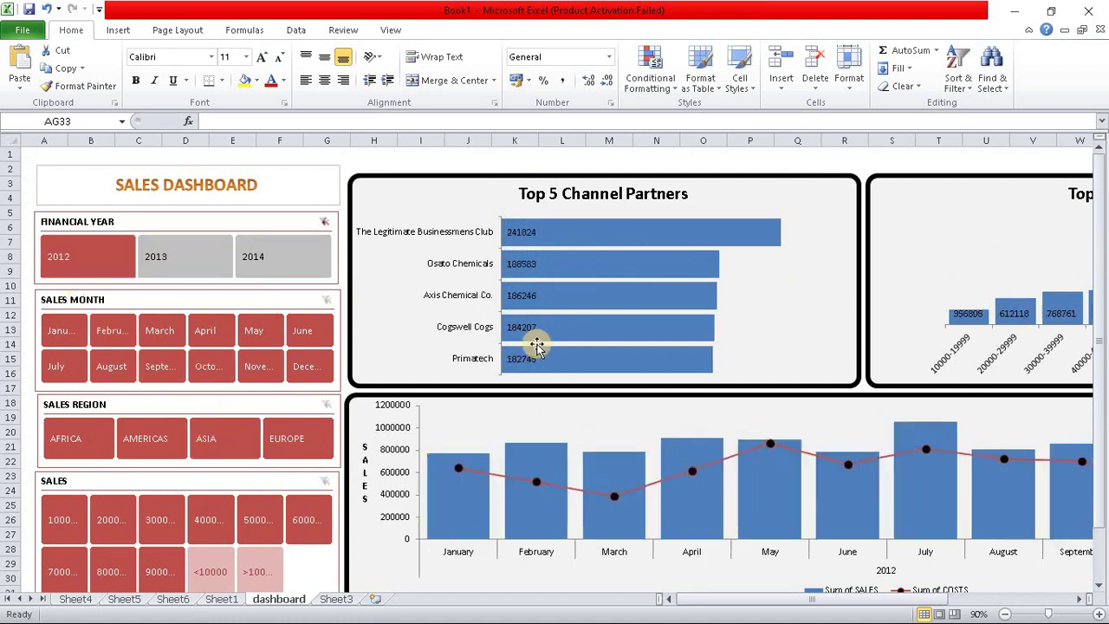
mouse_move(762, 597)
left_mouse_down()
mouse_move(901, 613)
mouse_move(745, 612)
left_mouse_up()
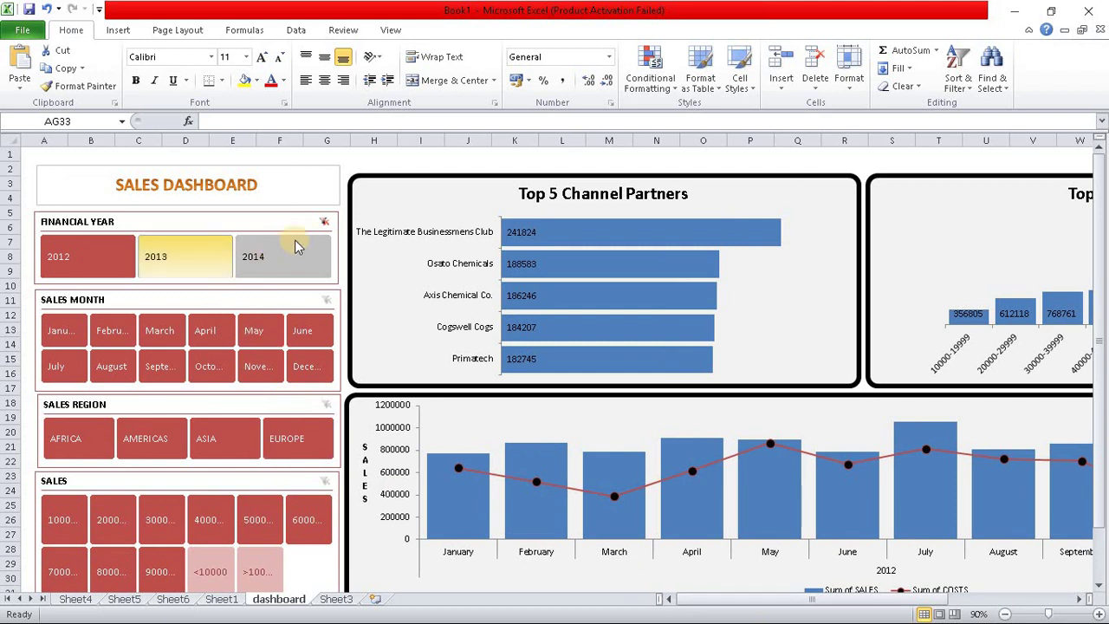
left_click(324, 221)
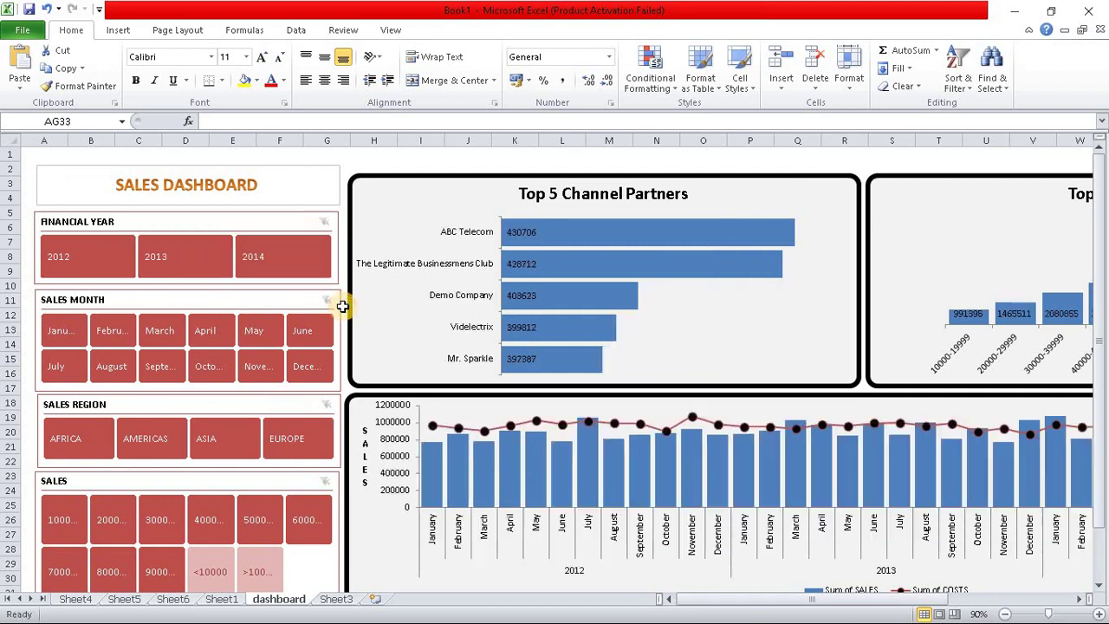
left_click(282, 260)
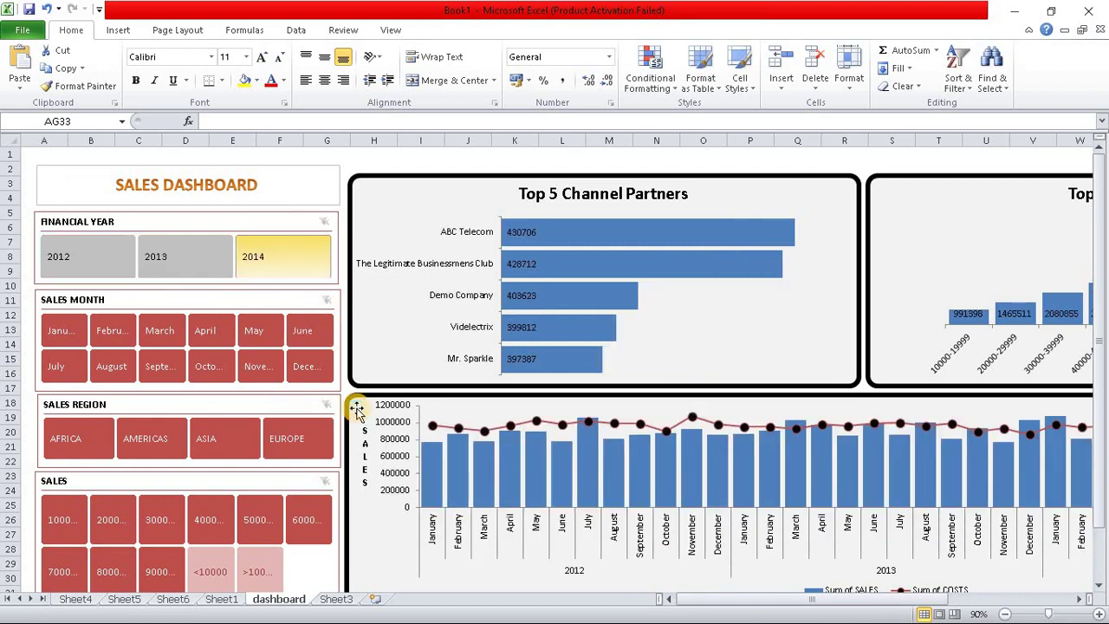
left_click(256, 335)
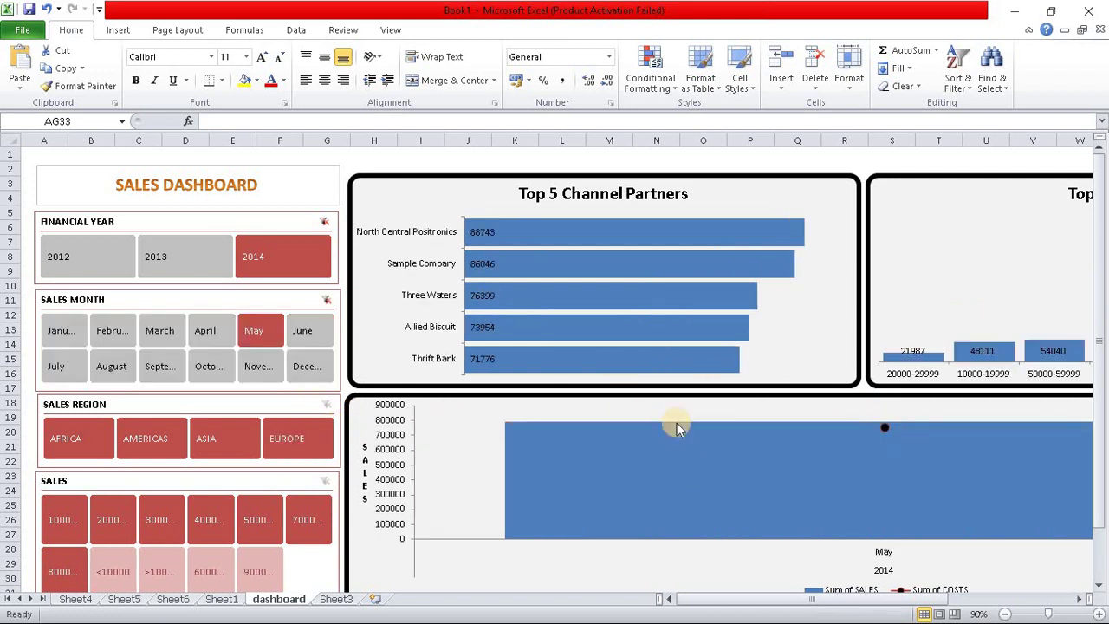
left_click(327, 303)
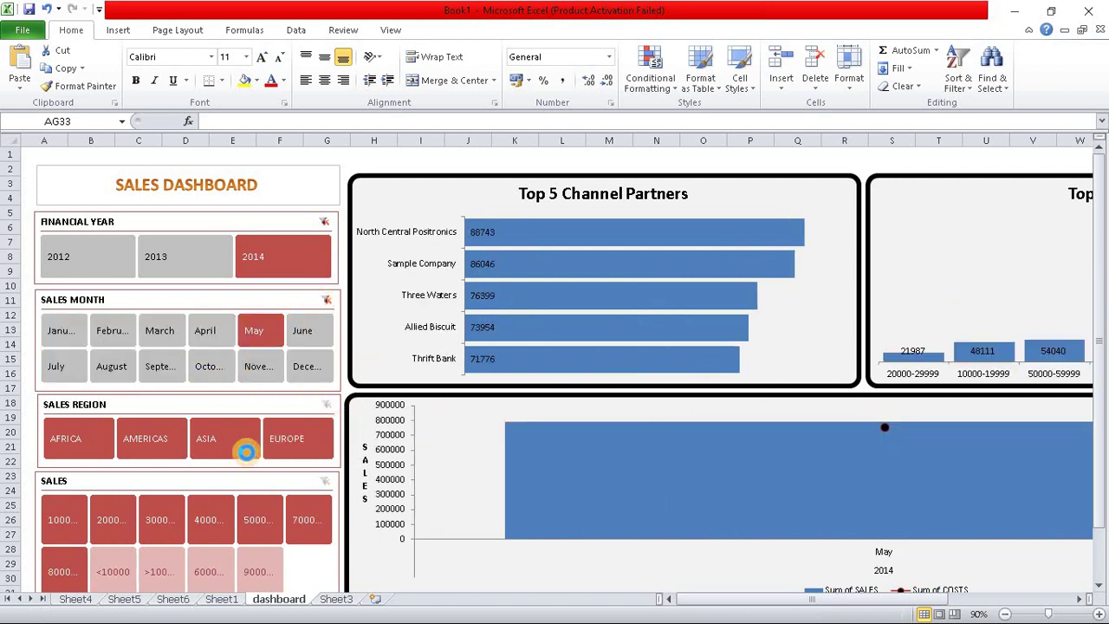
left_click(216, 449)
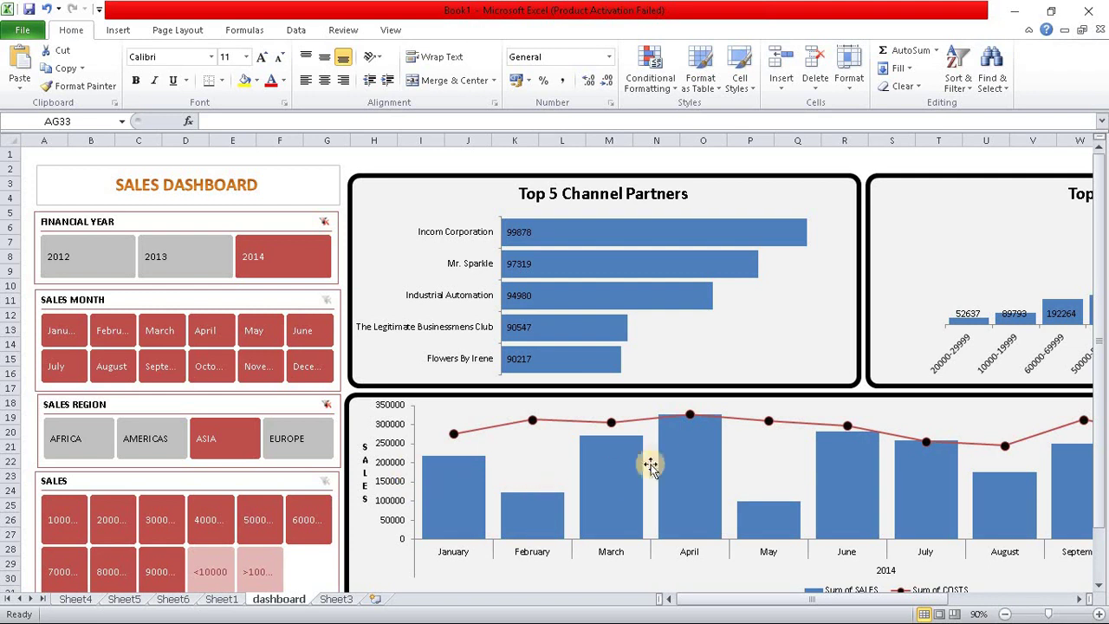
left_click(310, 525)
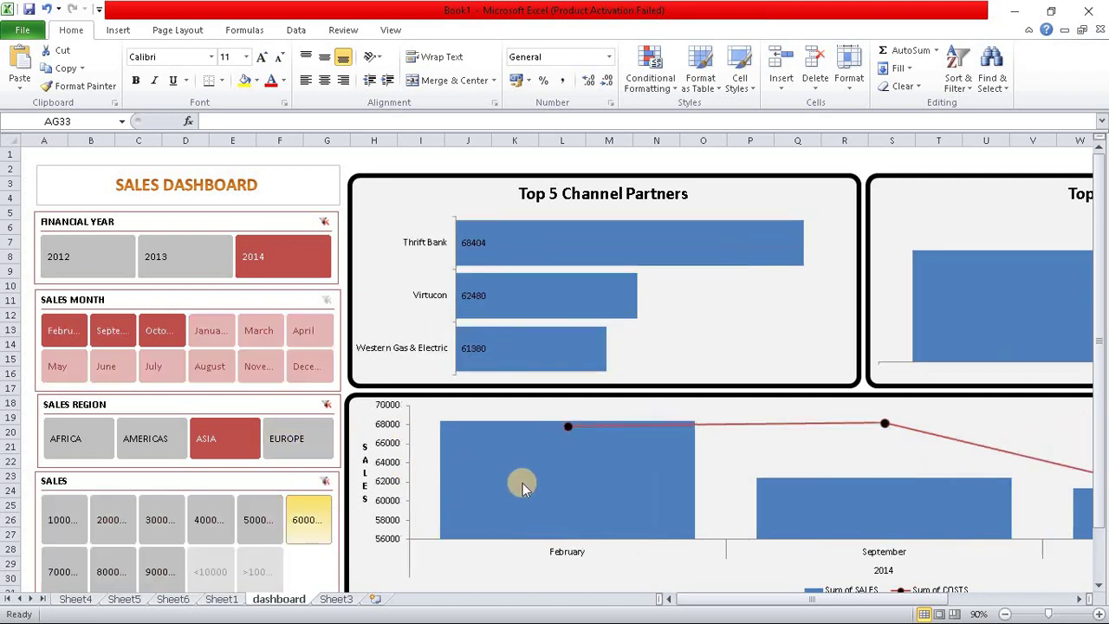
left_click(327, 406)
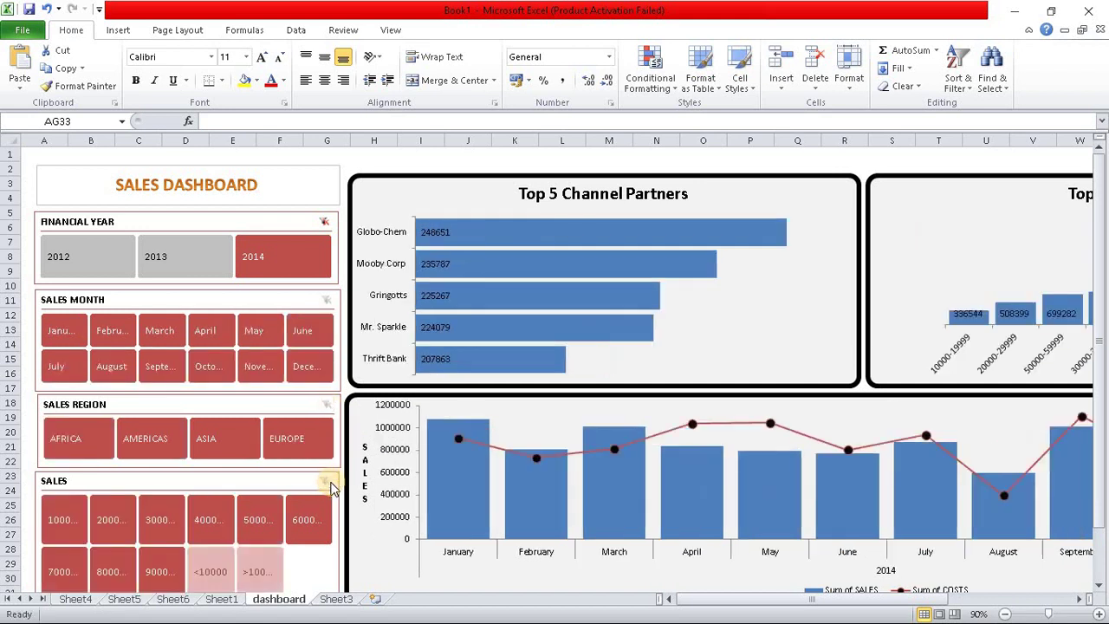
left_click(161, 519)
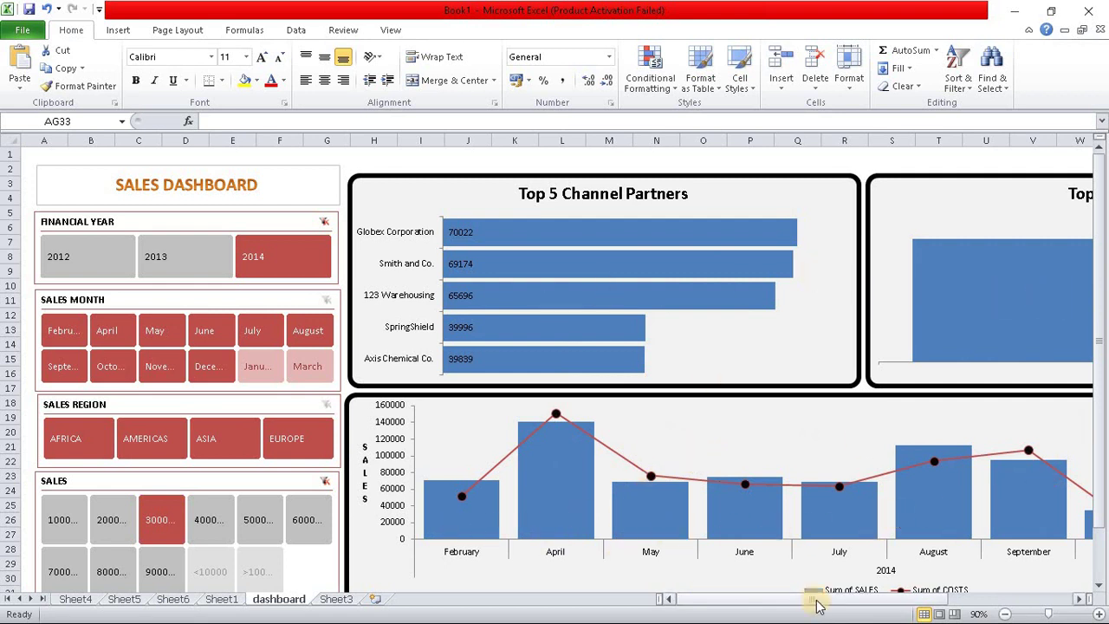
left_click(869, 604)
left_click_drag(869, 603, 782, 606)
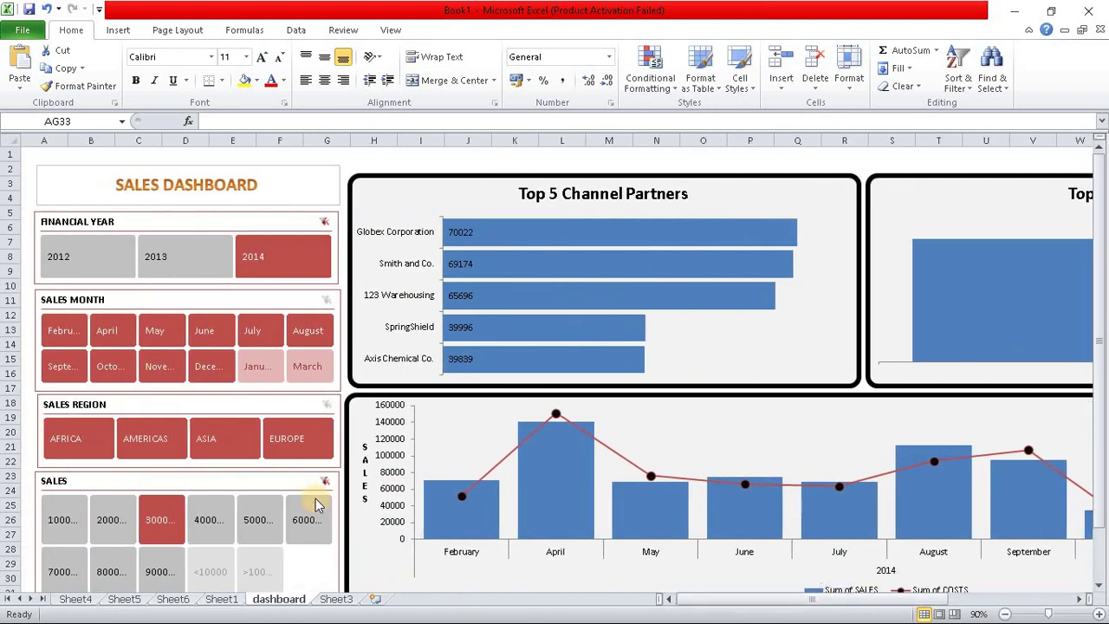
left_click(319, 528)
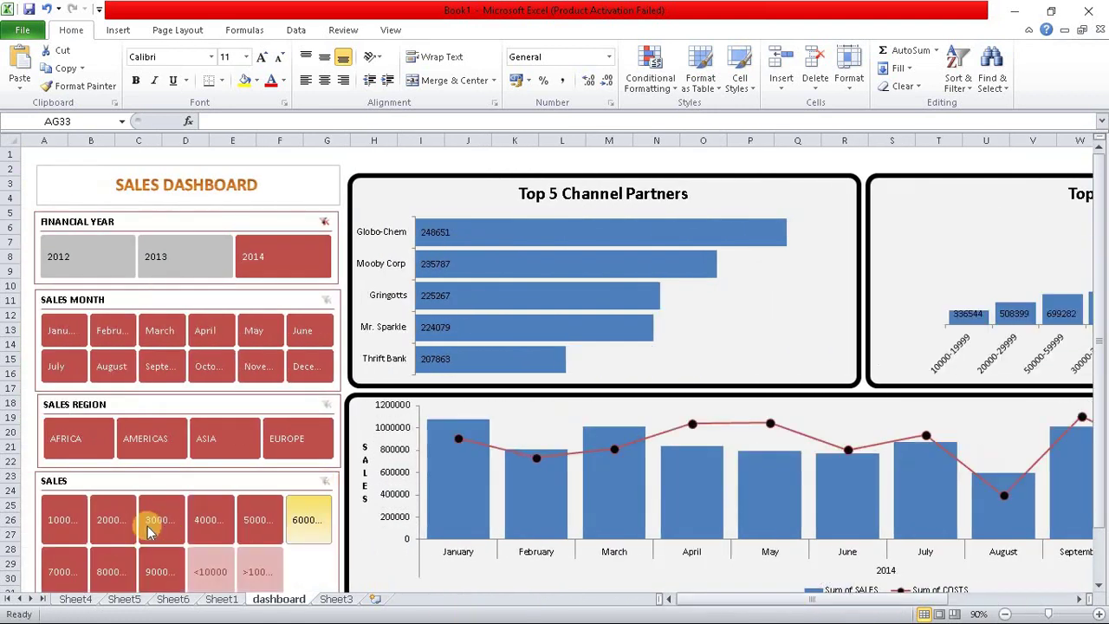
left_click(59, 520)
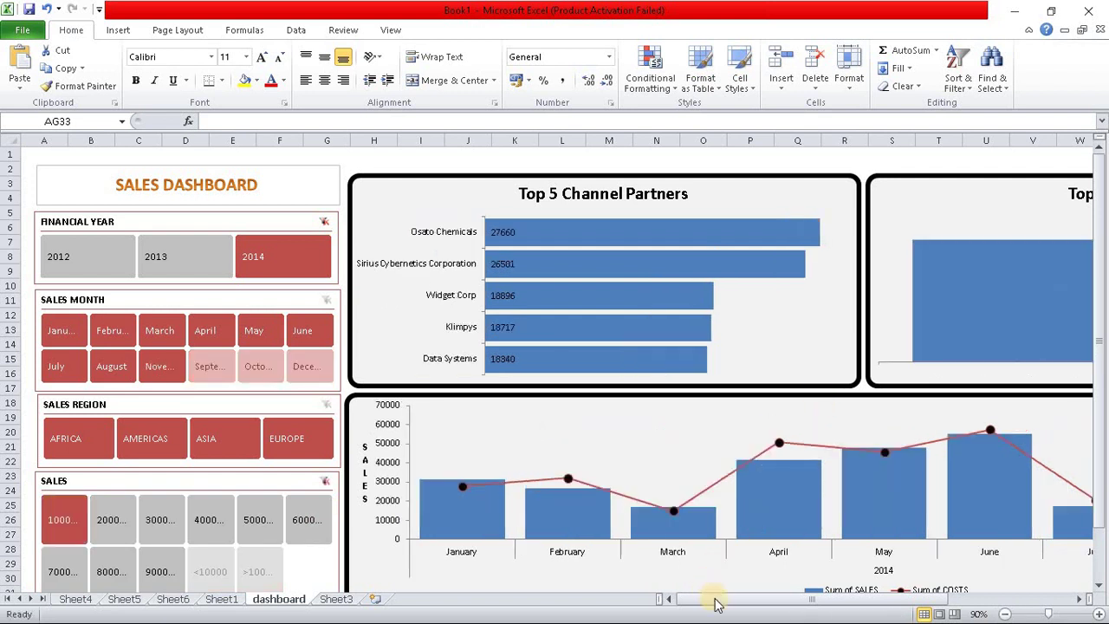
mouse_move(805, 606)
left_mouse_down()
mouse_move(927, 604)
mouse_move(812, 607)
left_mouse_up()
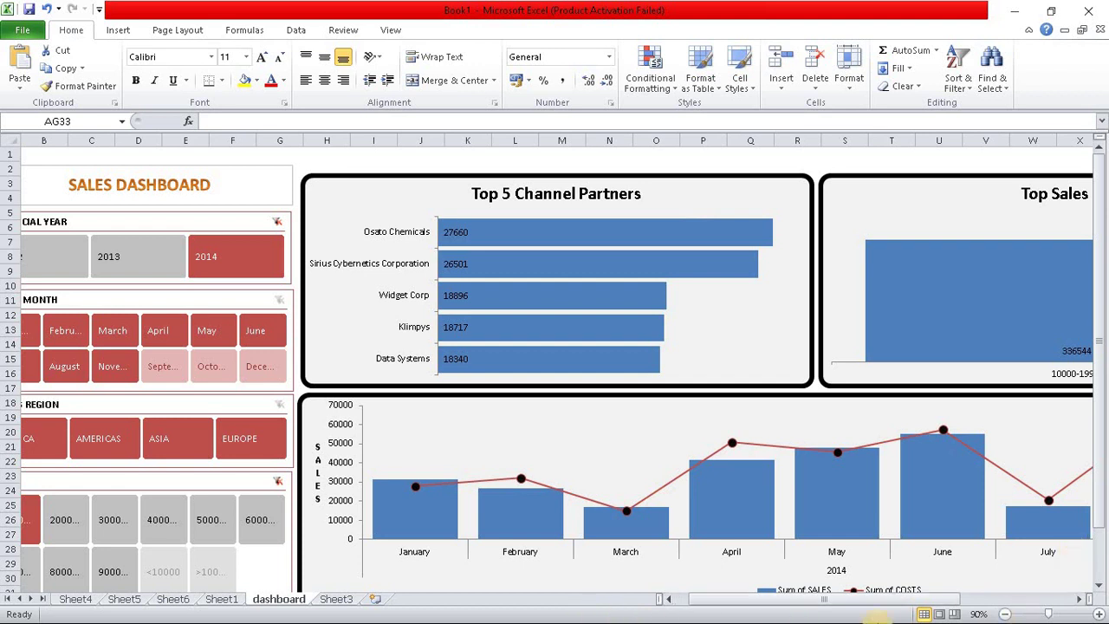
- Minimize Excel and bring up the iSpring Free Cam tray icon's finish options
left_click(1014, 10)
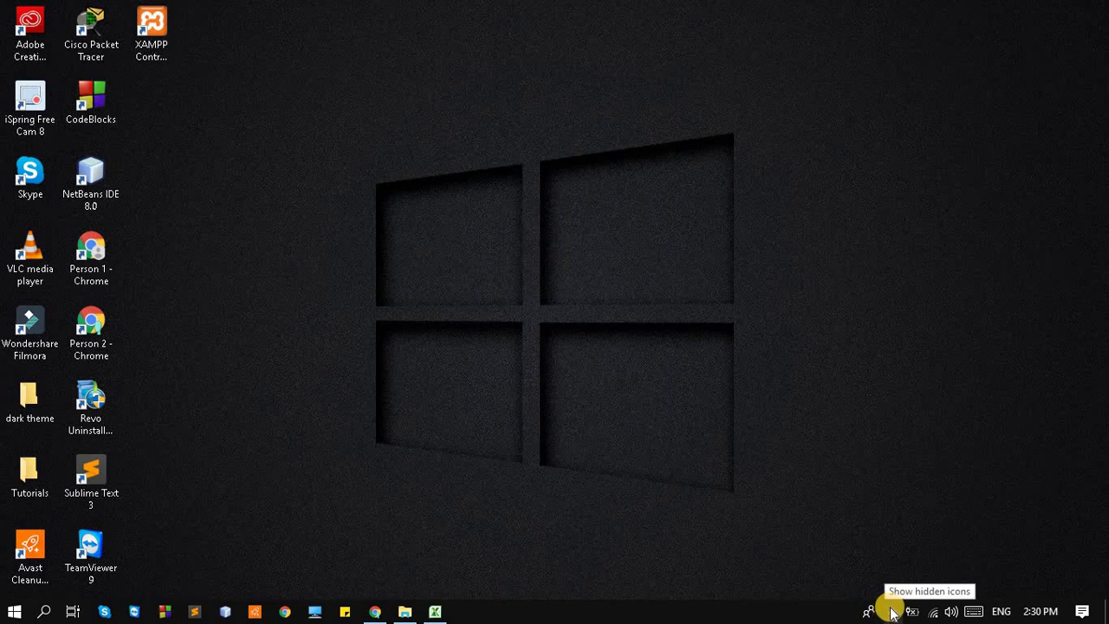
right_click(892, 611)
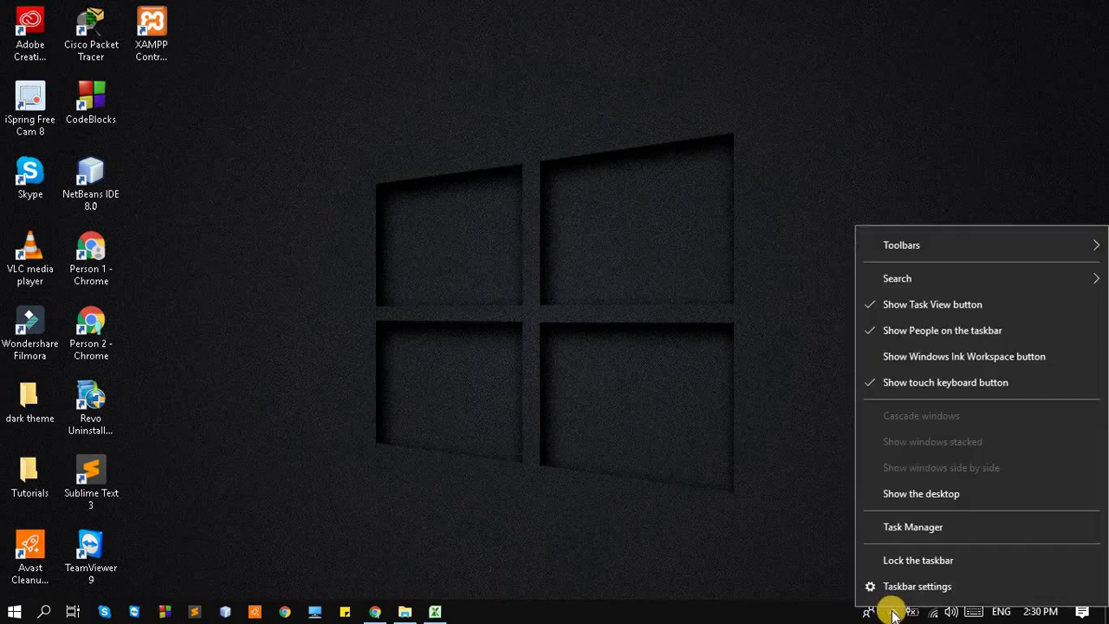
left_click(892, 612)
right_click(859, 583)
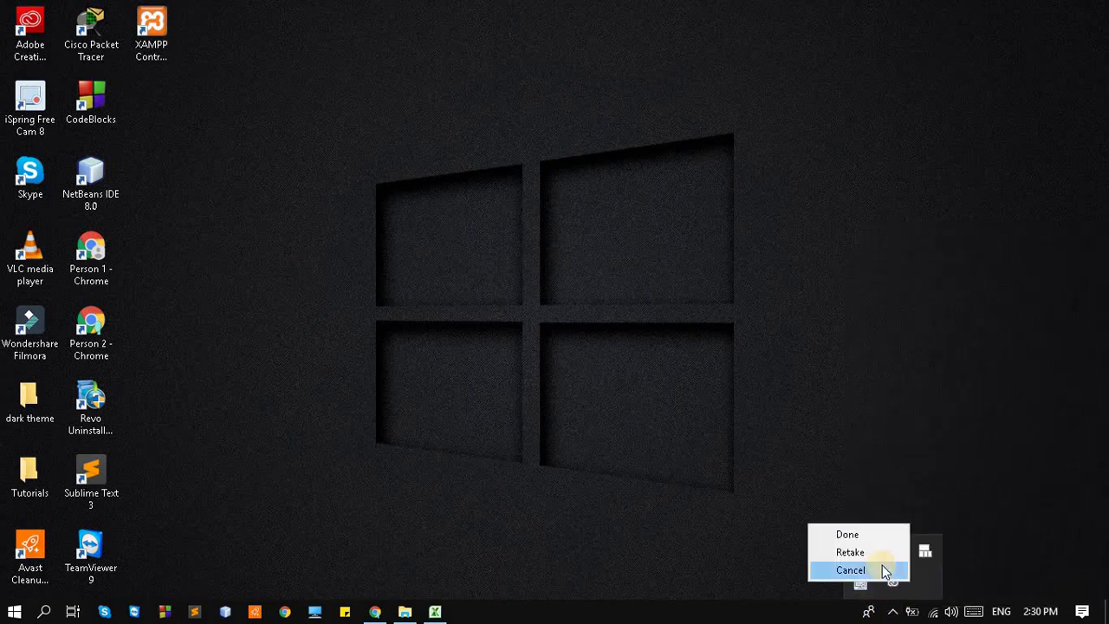